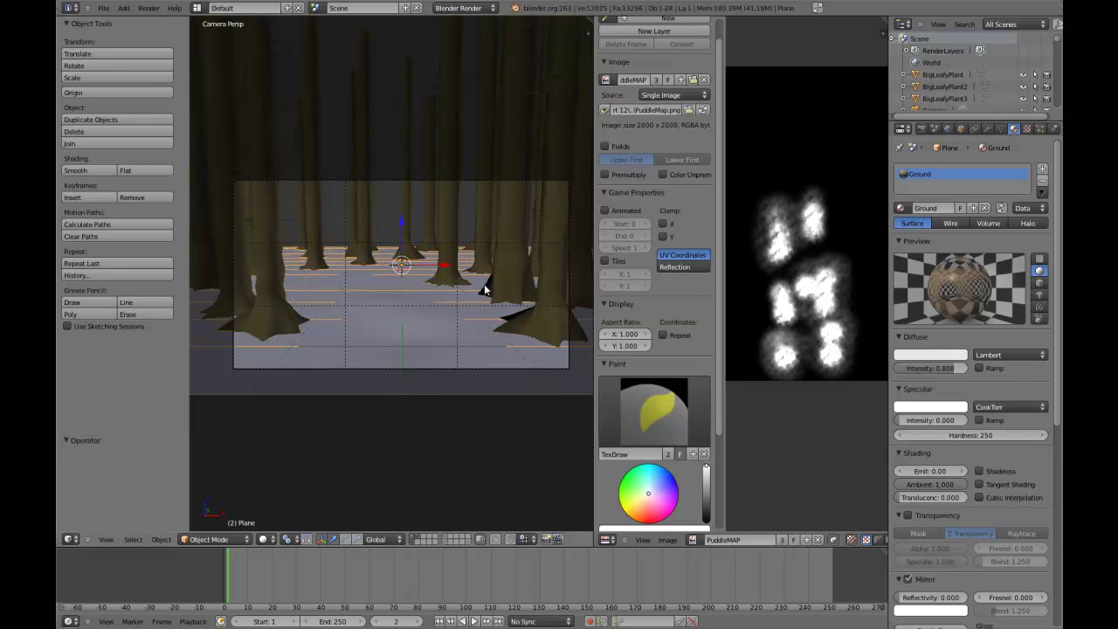
# Merge the image editor area into the 3D view so that the forest scene fills it.
pyautogui.press('KP_1')
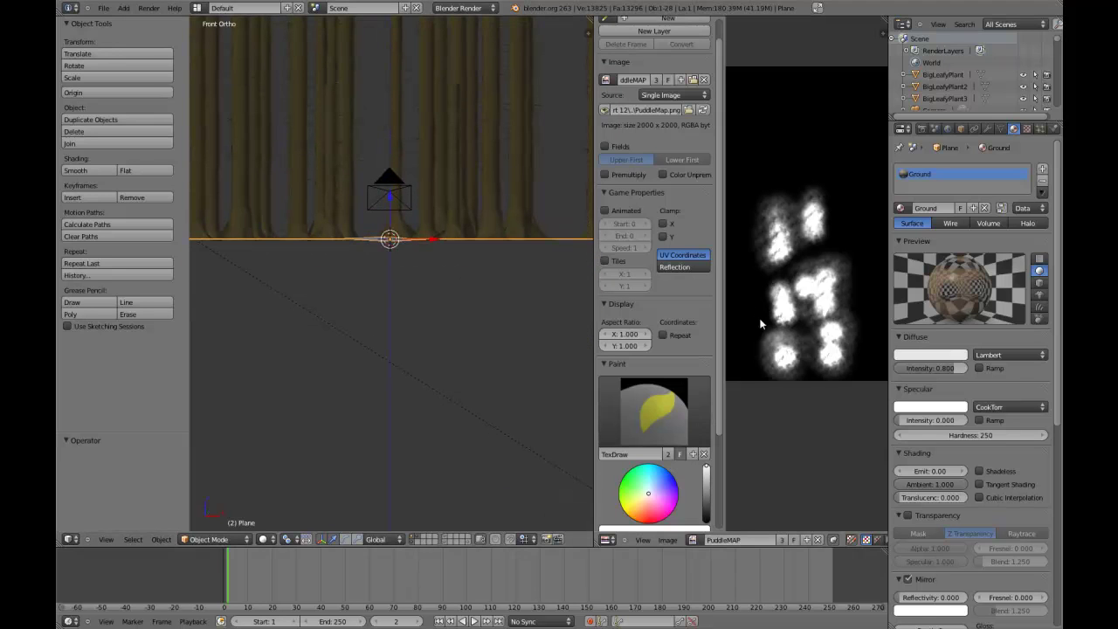
pyautogui.moveTo(592, 17); pyautogui.dragTo(531, 122)
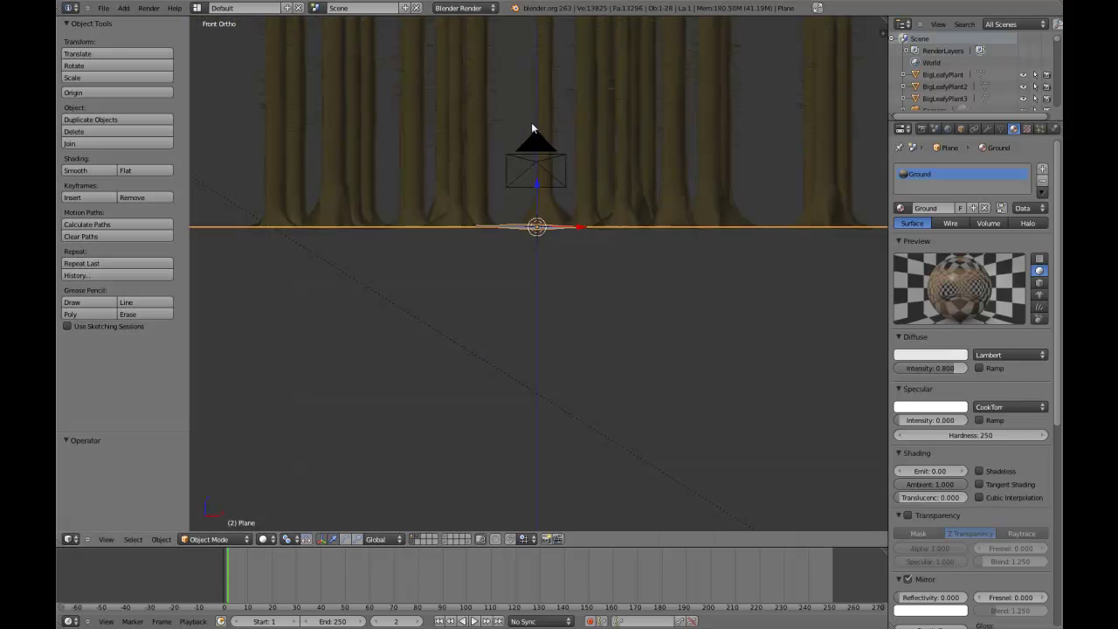
pyautogui.moveTo(531, 123)
pyautogui.mouseDown(button='middle')
pyautogui.moveTo(485, 222)
pyautogui.moveTo(472, 350)
pyautogui.mouseUp(button='middle')
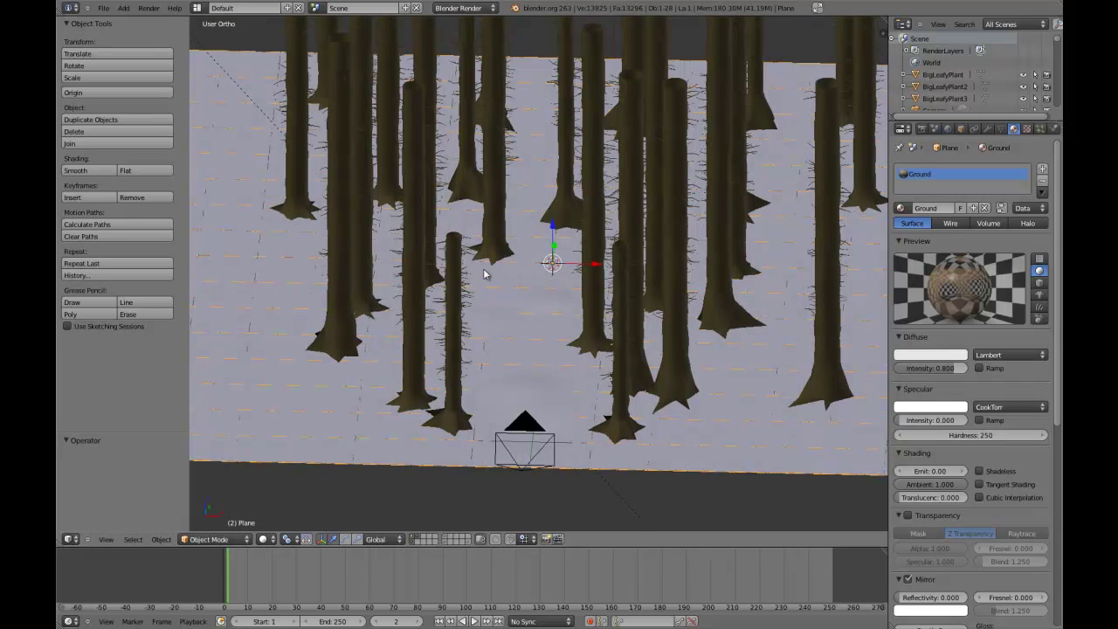
# Show the layer containing the plants and rocks, and hide all five rocks.
pyautogui.click(467, 543)
pyautogui.moveTo(501, 353); pyautogui.dragTo(534, 307, button='middle')
pyautogui.scroll(-2, 535, 308)
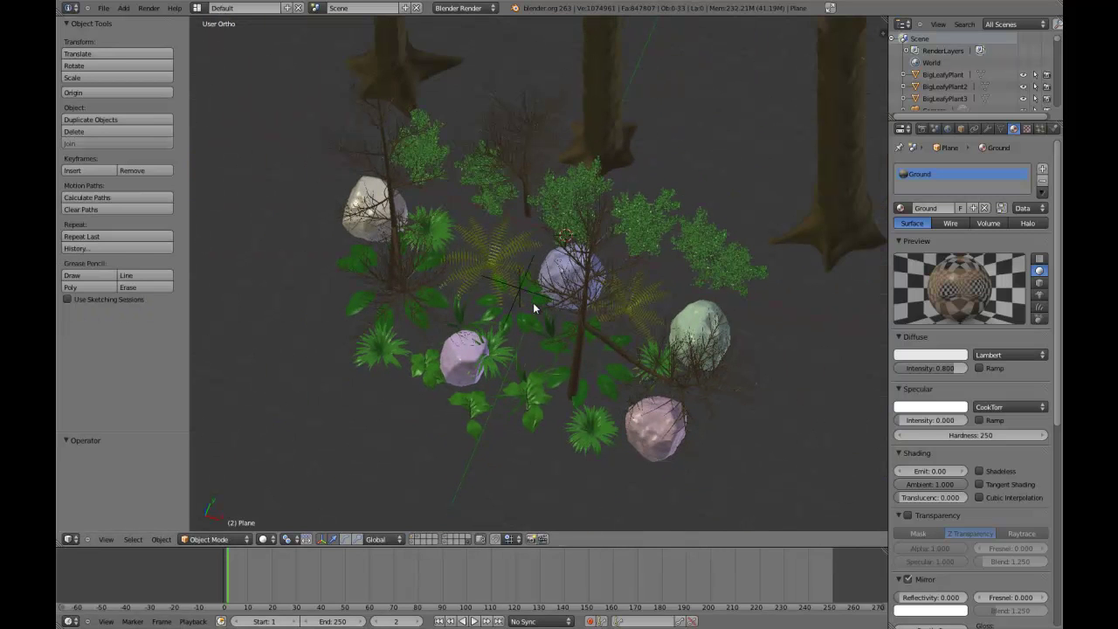
pyautogui.rightClick(650, 437)
pyautogui.press('z')
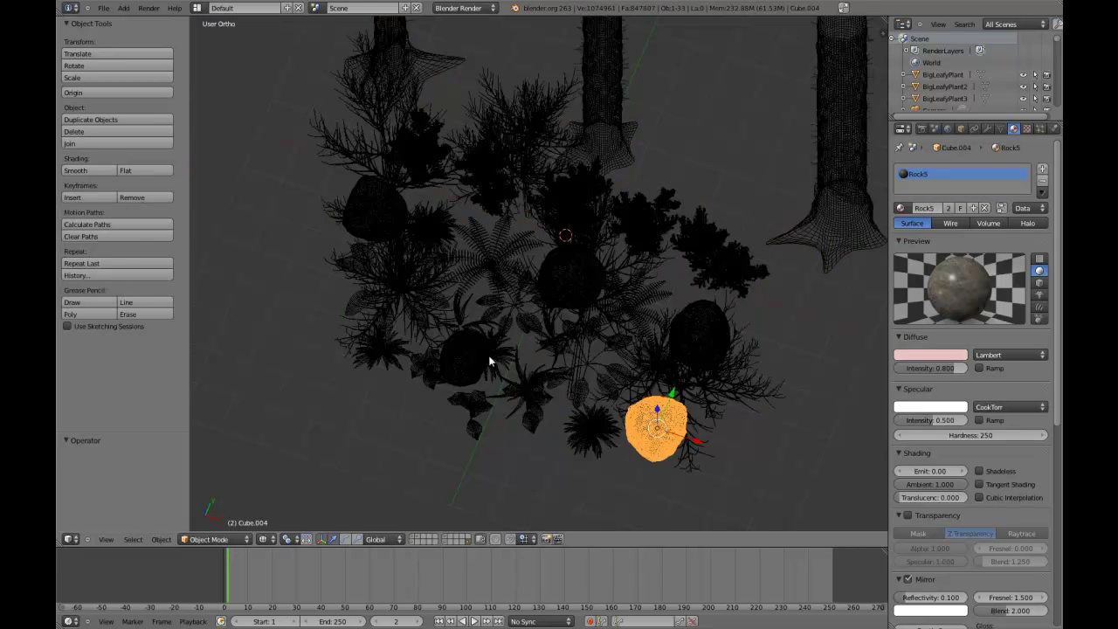
pyautogui.keyDown('shift'); pyautogui.rightClick(476, 363); pyautogui.keyUp('shift')
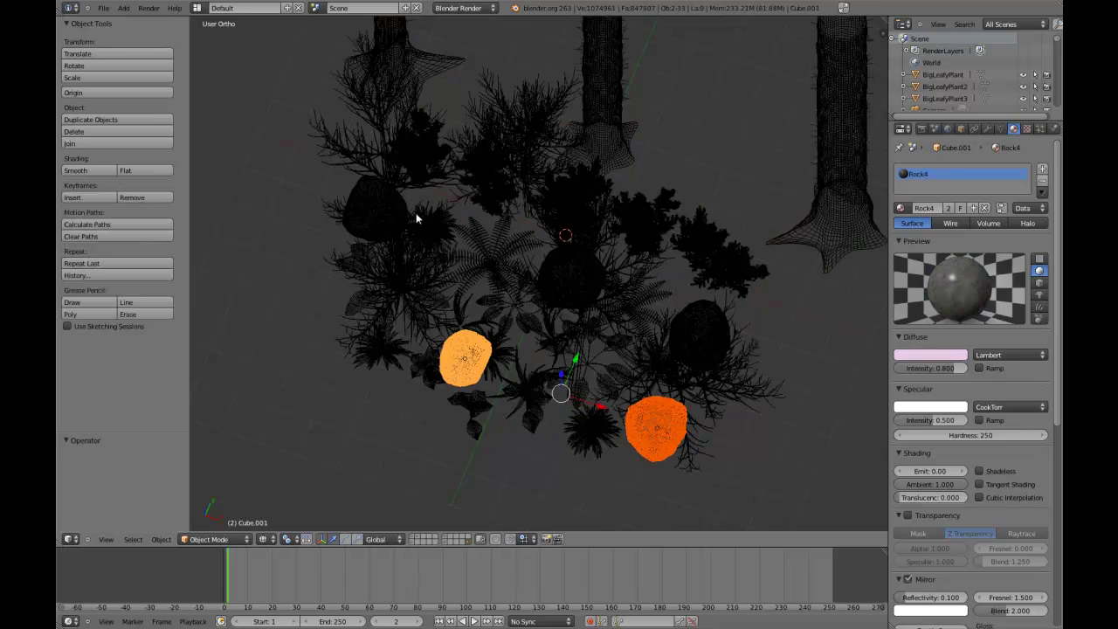
pyautogui.keyDown('shift'); pyautogui.rightClick(358, 191); pyautogui.keyUp('shift')
pyautogui.keyDown('shift'); pyautogui.rightClick(568, 272); pyautogui.keyUp('shift')
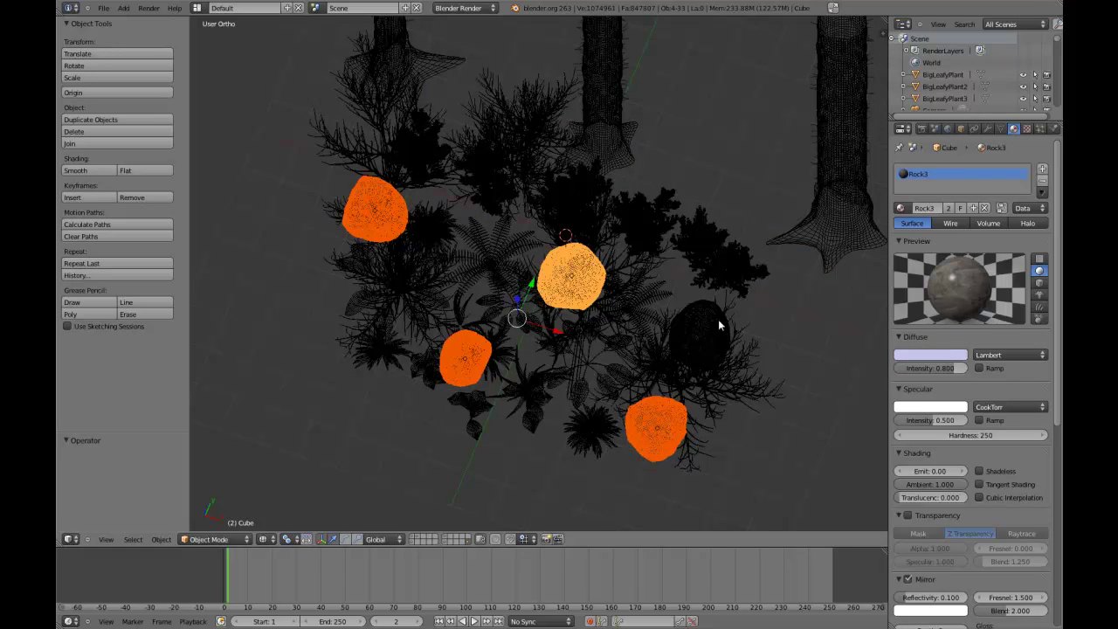
pyautogui.keyDown('shift'); pyautogui.rightClick(701, 312); pyautogui.keyUp('shift')
pyautogui.press('h')
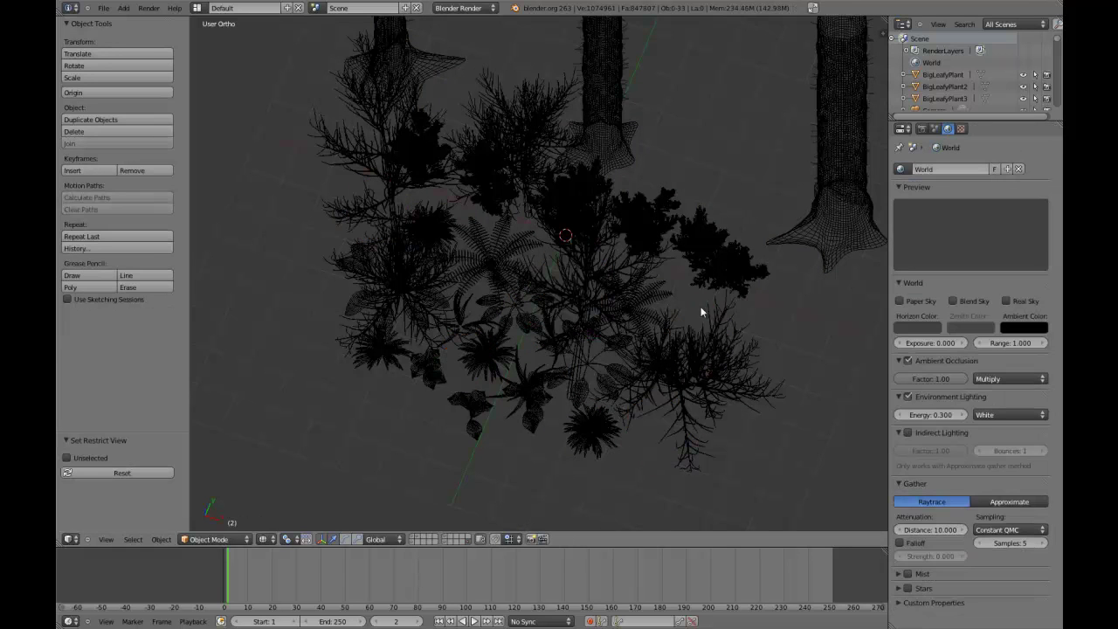
pyautogui.hotkey('alt', 'z')
# Hide the three dead trees one by one.
pyautogui.moveTo(695, 311); pyautogui.dragTo(575, 279, button='middle')
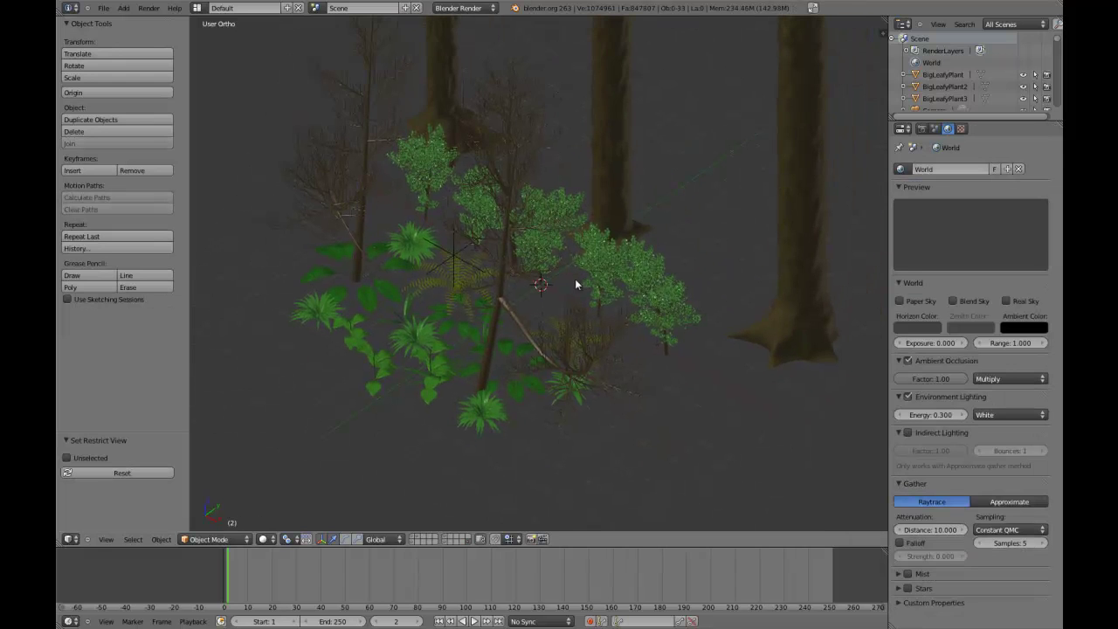
pyautogui.rightClick(496, 298)
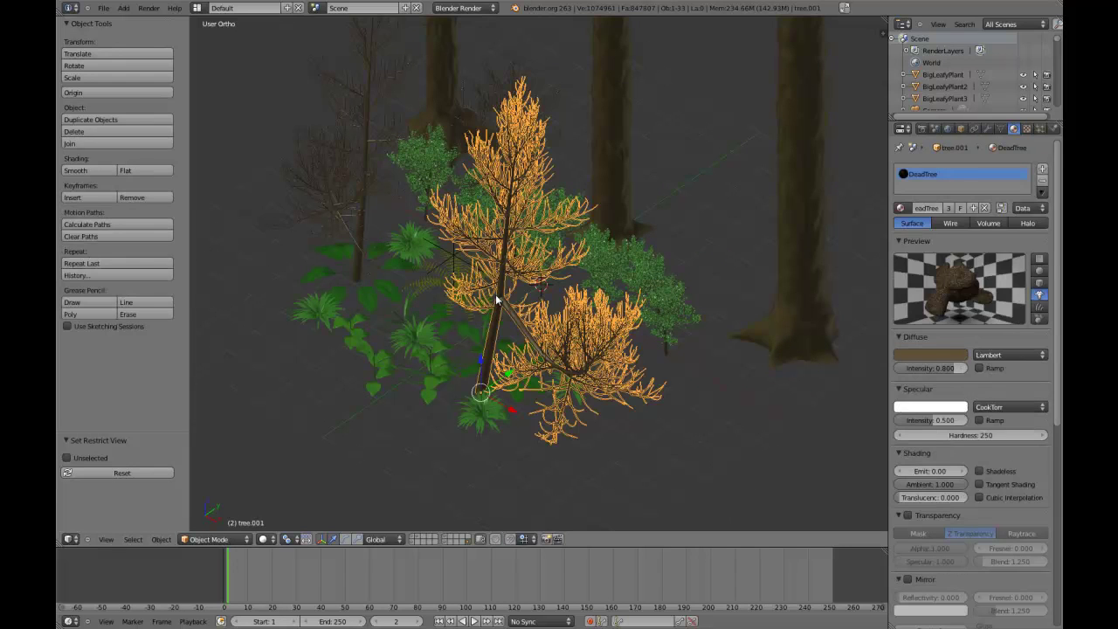
pyautogui.press('h')
pyautogui.rightClick(356, 197)
pyautogui.press('h')
pyautogui.rightClick(513, 137)
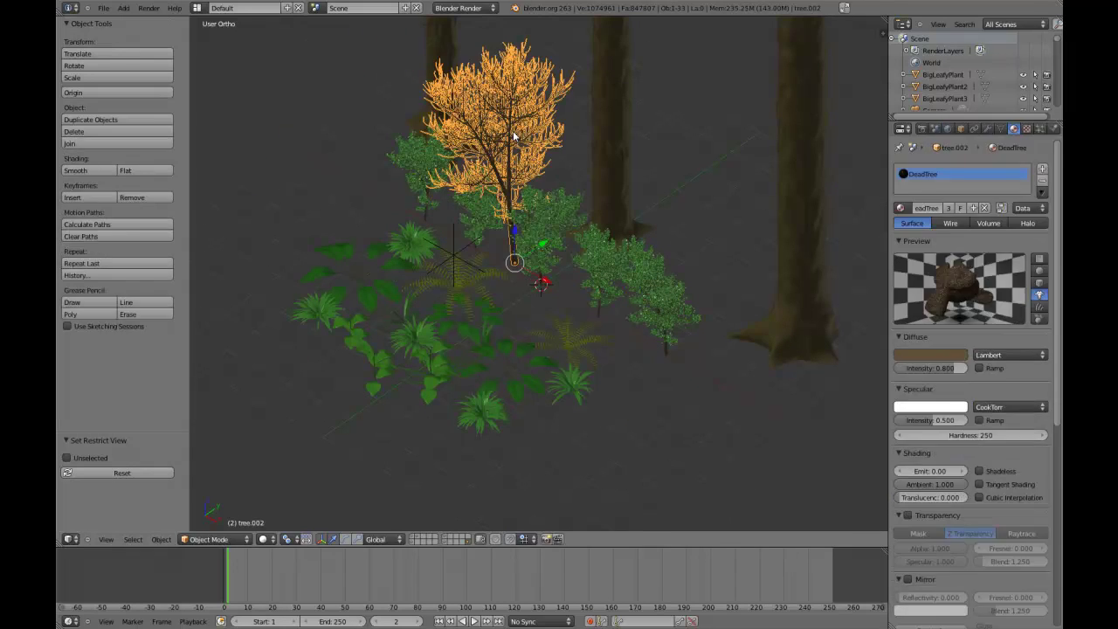
pyautogui.press('h')
# Hide the three tall tree trunks behind the plants.
pyautogui.rightClick(464, 102)
pyautogui.keyDown('shift'); pyautogui.rightClick(608, 148); pyautogui.keyUp('shift')
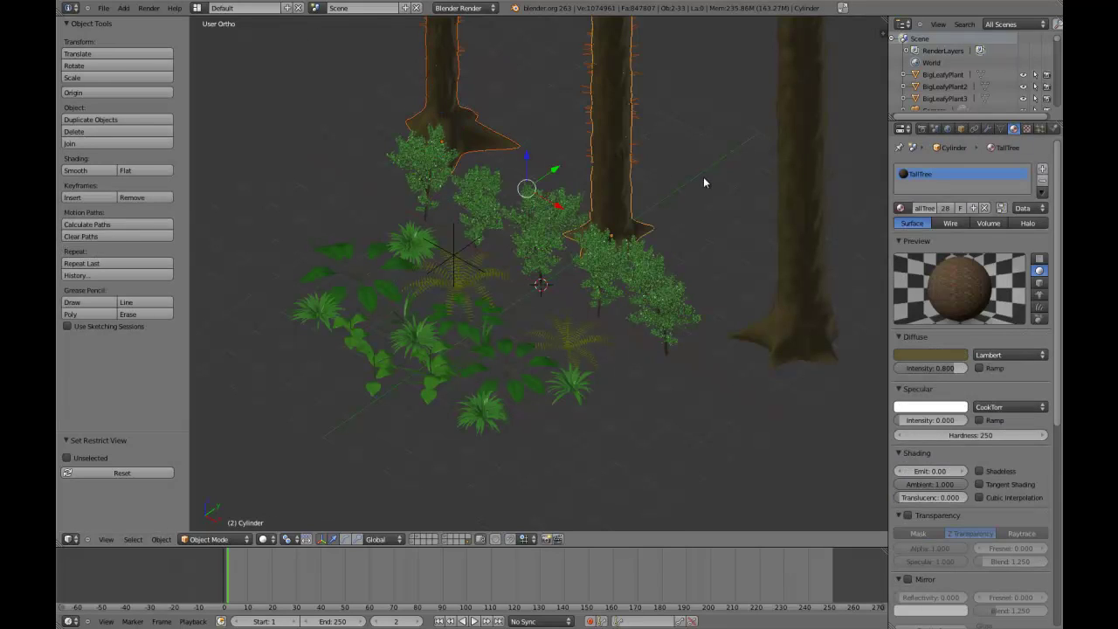
pyautogui.keyDown('shift'); pyautogui.rightClick(810, 199); pyautogui.keyUp('shift')
pyautogui.press('h')
# Select everything left visible on the plant layer and put it in a new group named Plants.
pyautogui.moveTo(781, 234); pyautogui.dragTo(609, 214, button='middle')
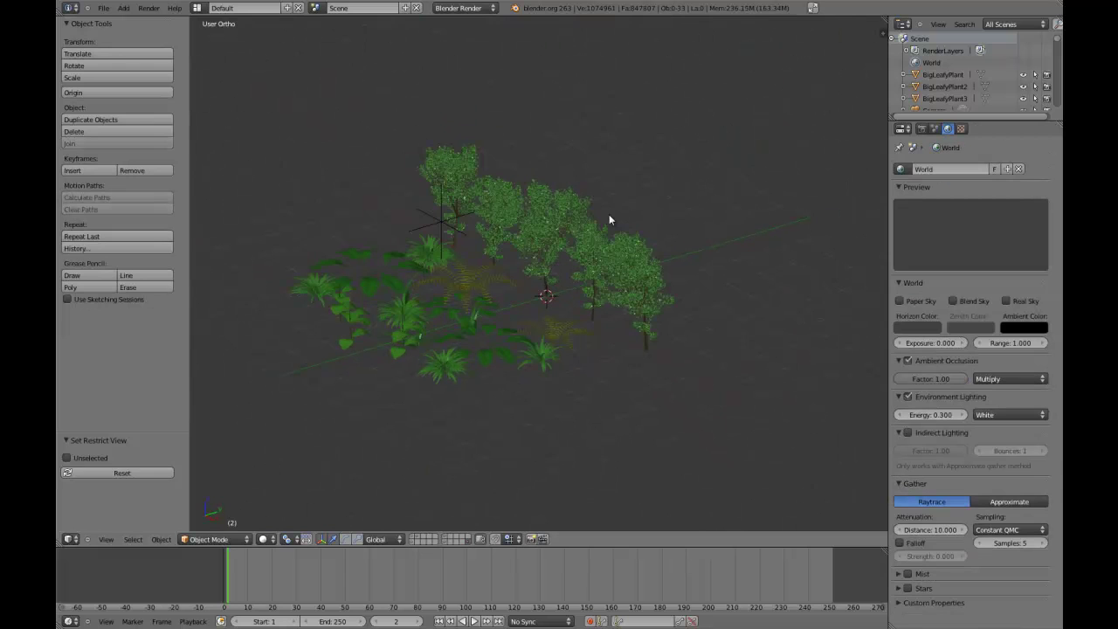
pyautogui.press('a')
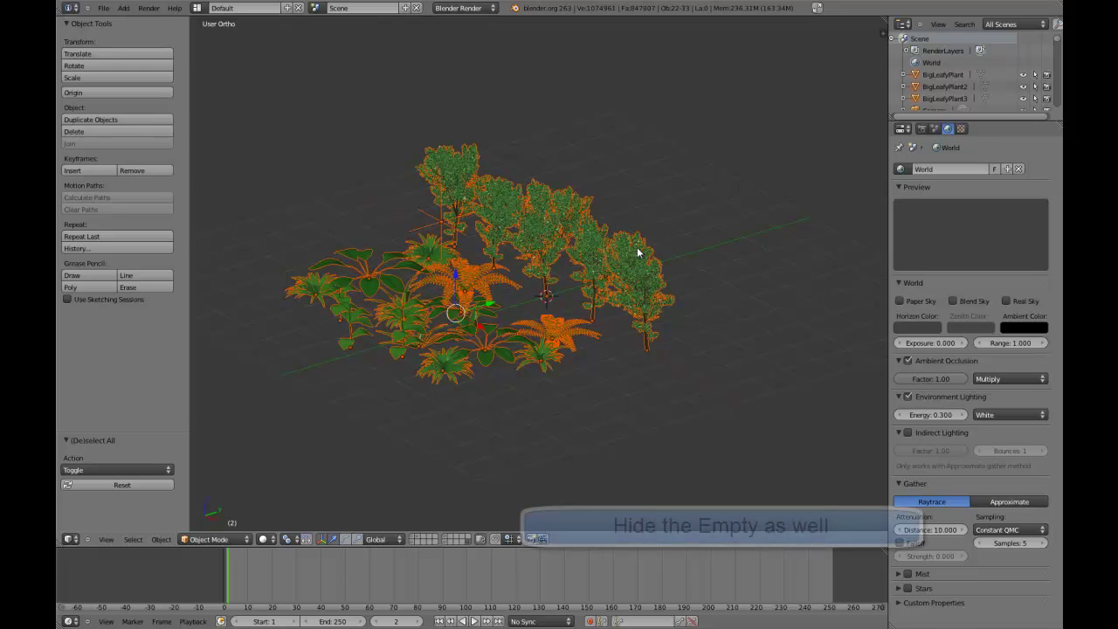
pyautogui.hotkey('ctrl', 'g')
pyautogui.click(127, 472)
pyautogui.press('BackSpace')
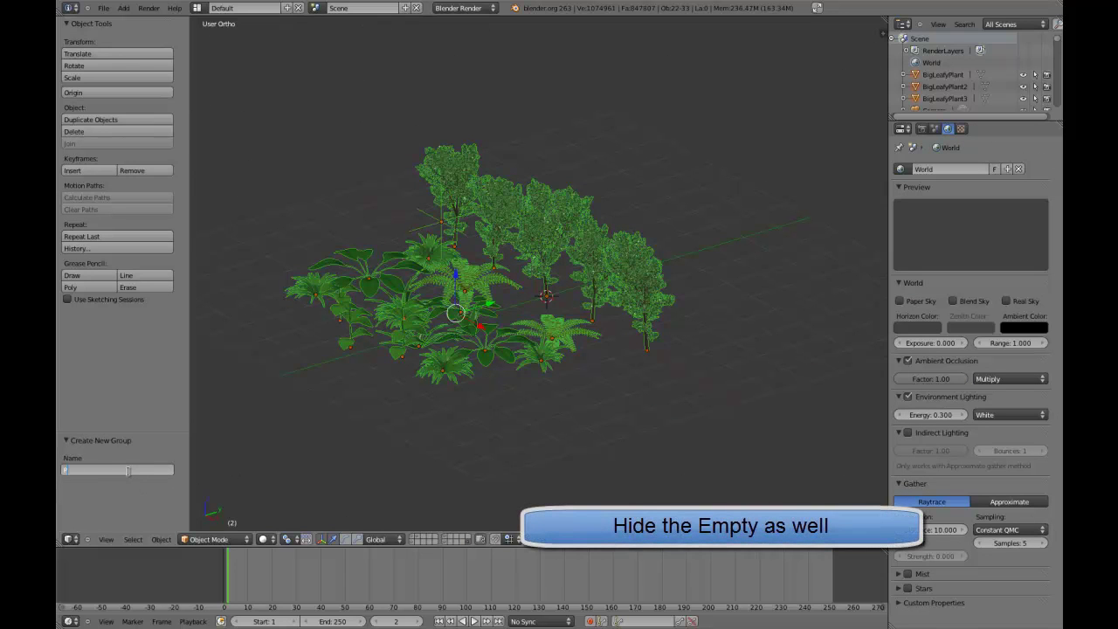
pyautogui.write('Plants')
pyautogui.press('Return')
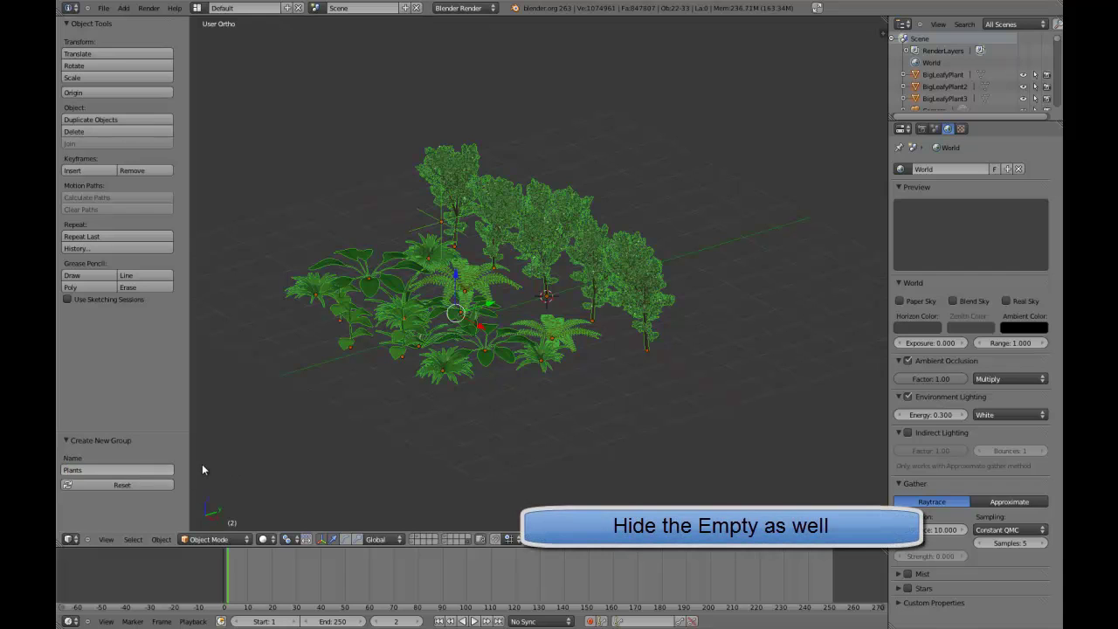
# Show the pebble layer, select all five pebbles and put them in a new group named Pebbles.
pyautogui.click(445, 540)
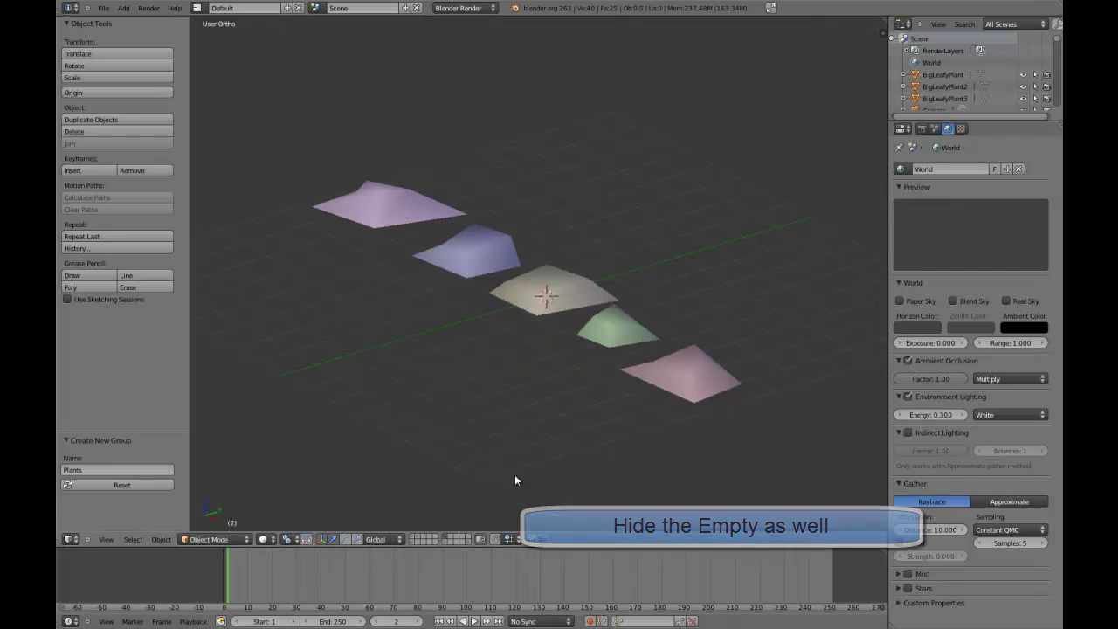
pyautogui.keyDown('shift'); pyautogui.rightClick(651, 316); pyautogui.keyUp('shift')
pyautogui.keyDown('shift'); pyautogui.rightClick(530, 281); pyautogui.keyUp('shift')
pyautogui.keyDown('shift'); pyautogui.rightClick(426, 248); pyautogui.keyUp('shift')
pyautogui.keyDown('shift'); pyautogui.rightClick(266, 210); pyautogui.keyUp('shift')
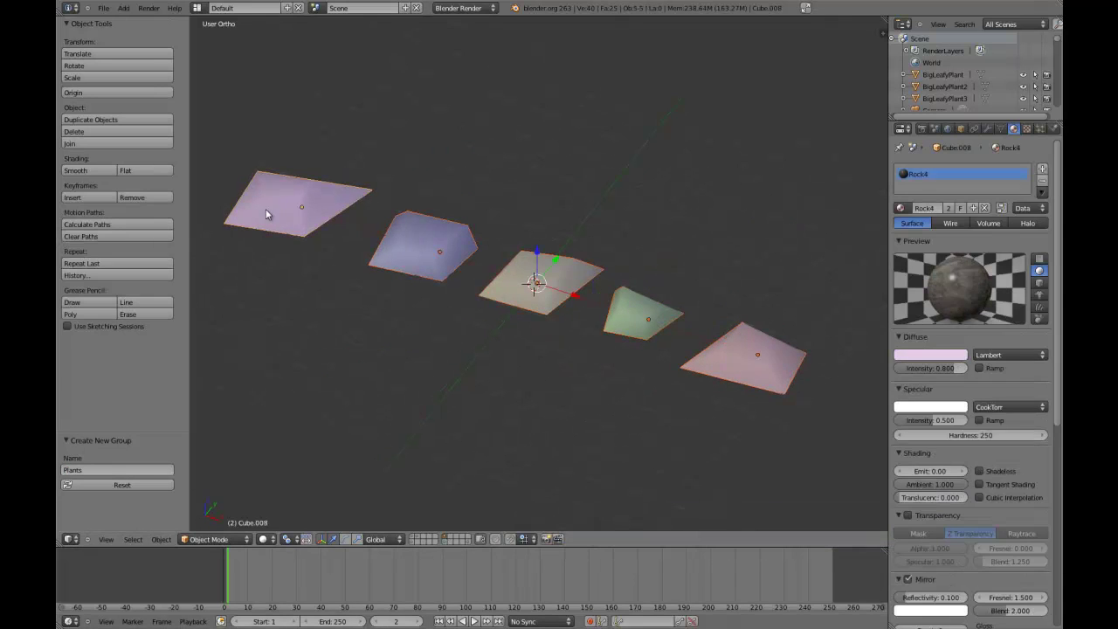
pyautogui.hotkey('ctrl', 'g')
pyautogui.click(146, 470)
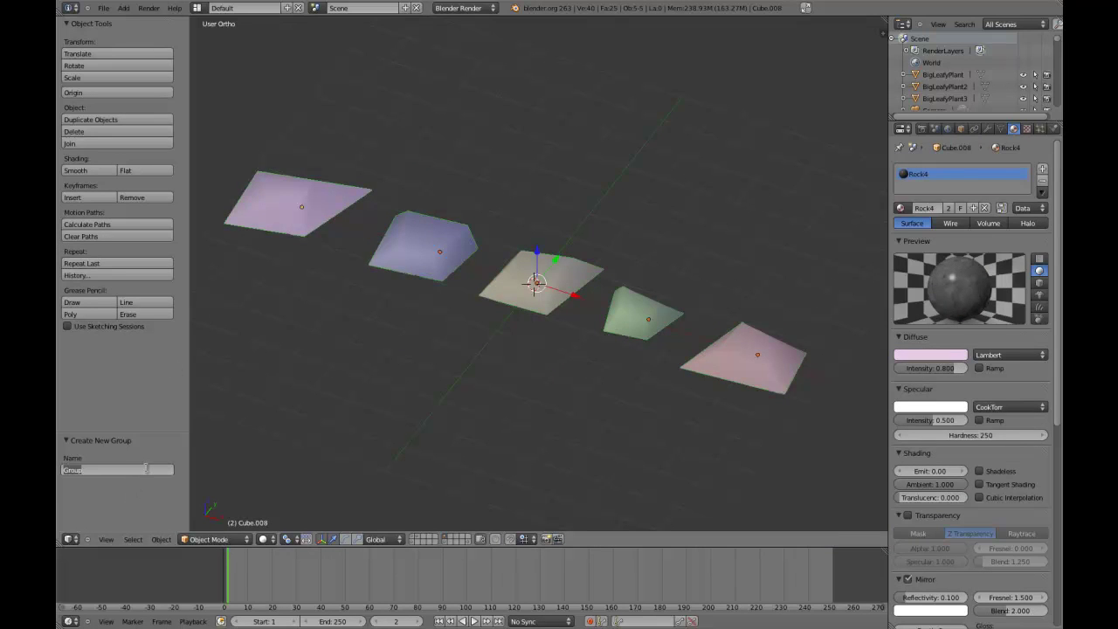
pyautogui.write('Pebbles')
pyautogui.press('Return')
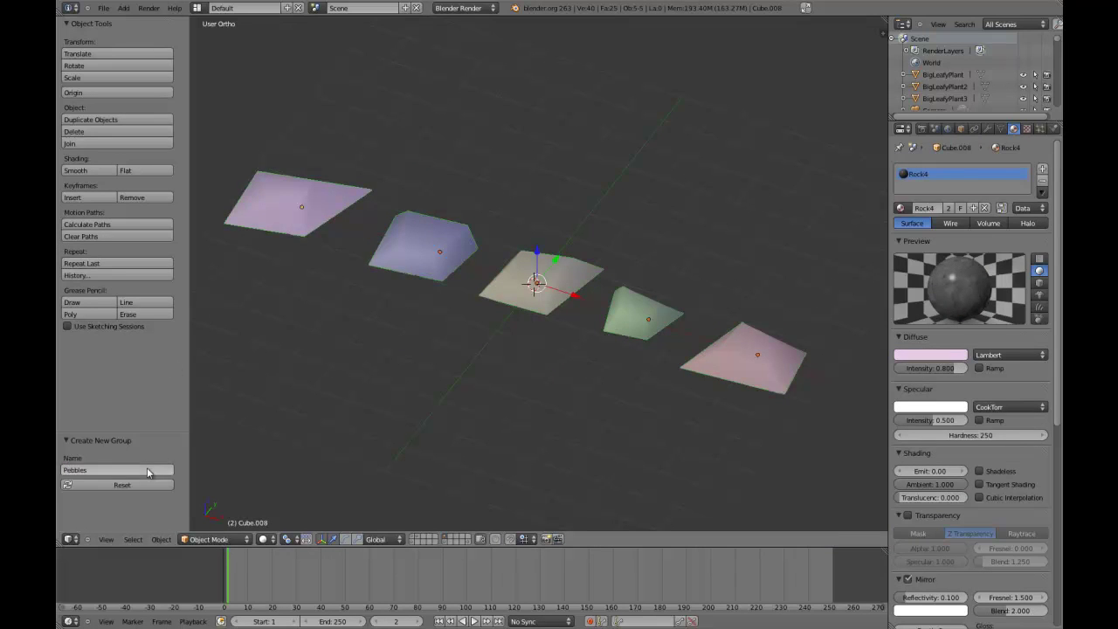
# Rename the lilac pebble at the end of the row as Pebble1.
pyautogui.press('t')
pyautogui.press('t')
pyautogui.press('t')
pyautogui.press('n')
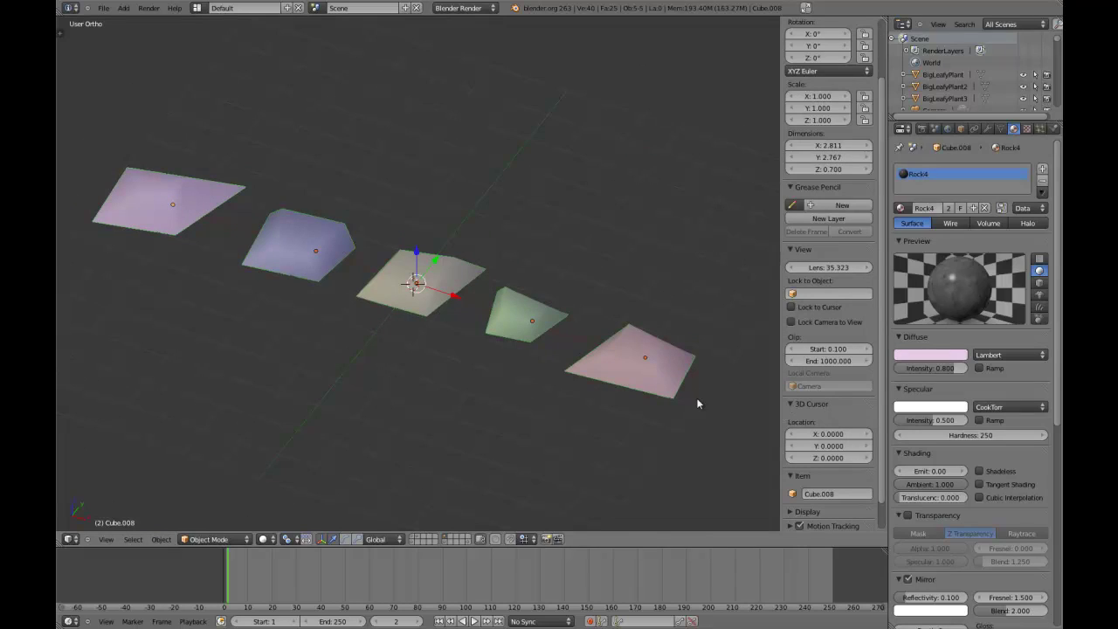
pyautogui.rightClick(134, 217)
pyautogui.click(819, 494)
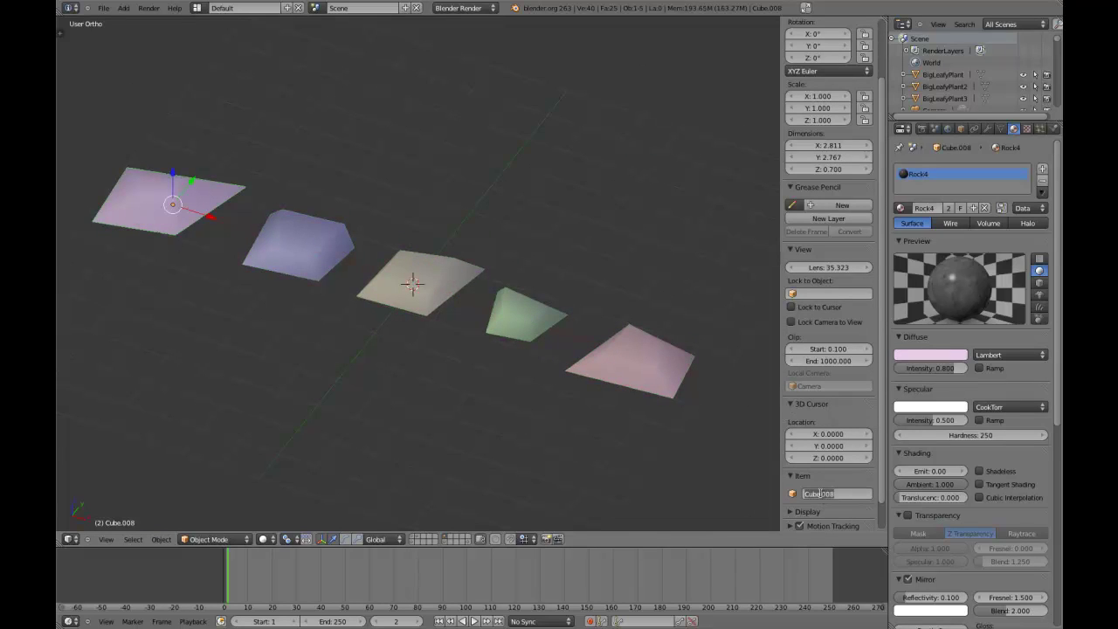
pyautogui.press('BackSpace')
pyautogui.write('Pebble')
pyautogui.press('Return')
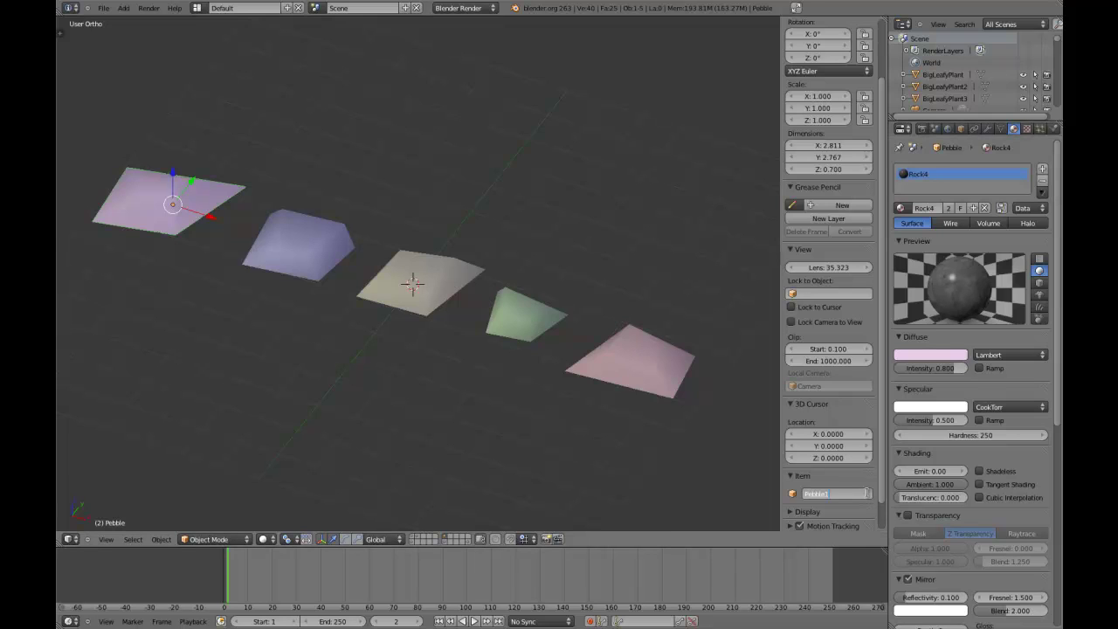
# Rename the blue pebble as Pebble2.
pyautogui.rightClick(287, 235)
pyautogui.click(858, 494)
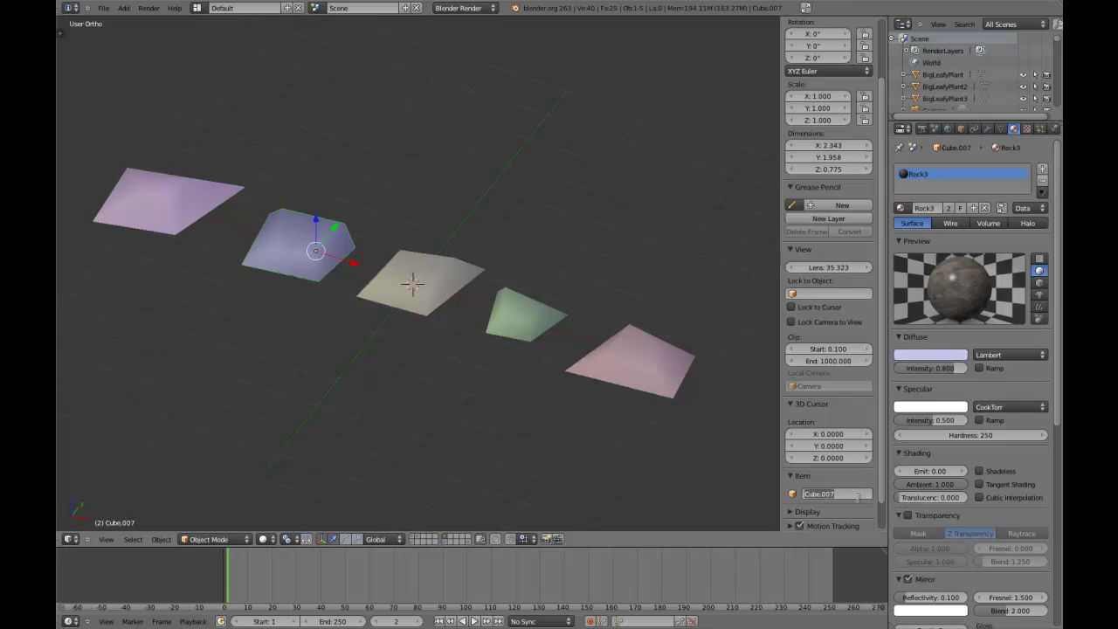
pyautogui.write('Pebble')
pyautogui.press('Return')
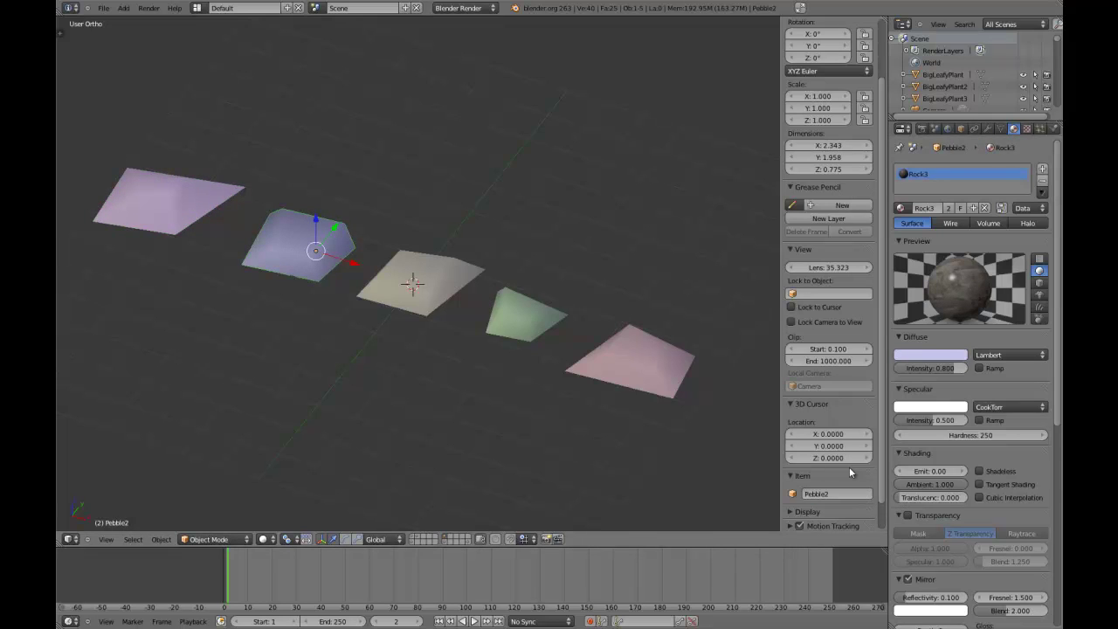
# Rename the beige pebble in the middle of the row to continue the numbered Pebble names.
pyautogui.rightClick(417, 278)
pyautogui.click(822, 494)
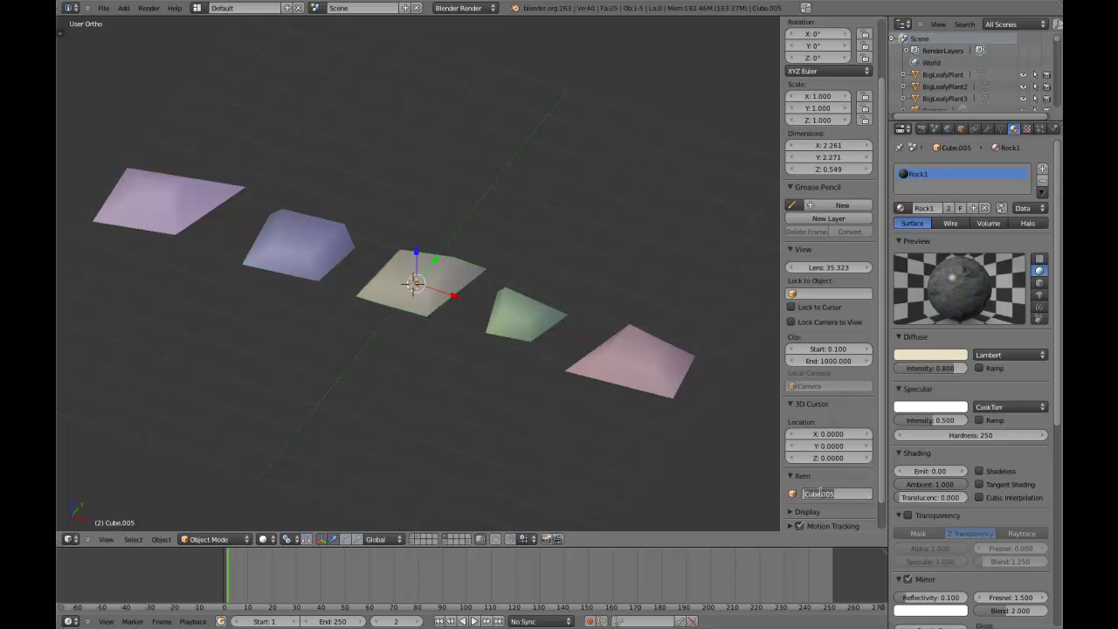
pyautogui.write('Pebble')
pyautogui.press('Return')
# Rename the green pebble as Pebble4.
pyautogui.rightClick(534, 301)
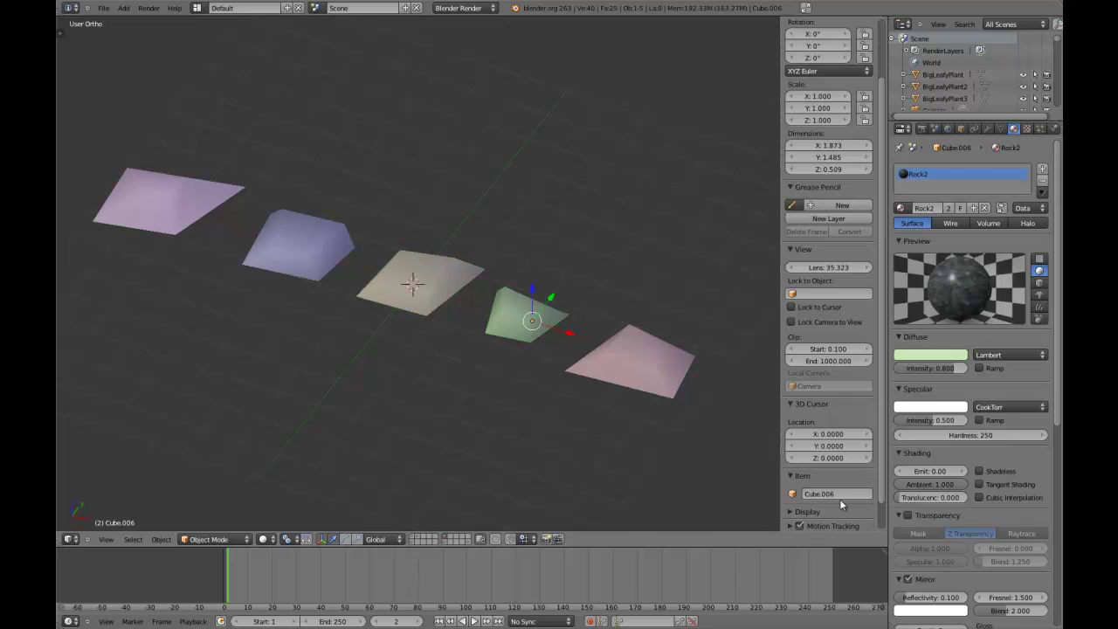
pyautogui.click(841, 495)
pyautogui.write('Pebble4')
pyautogui.press('Return')
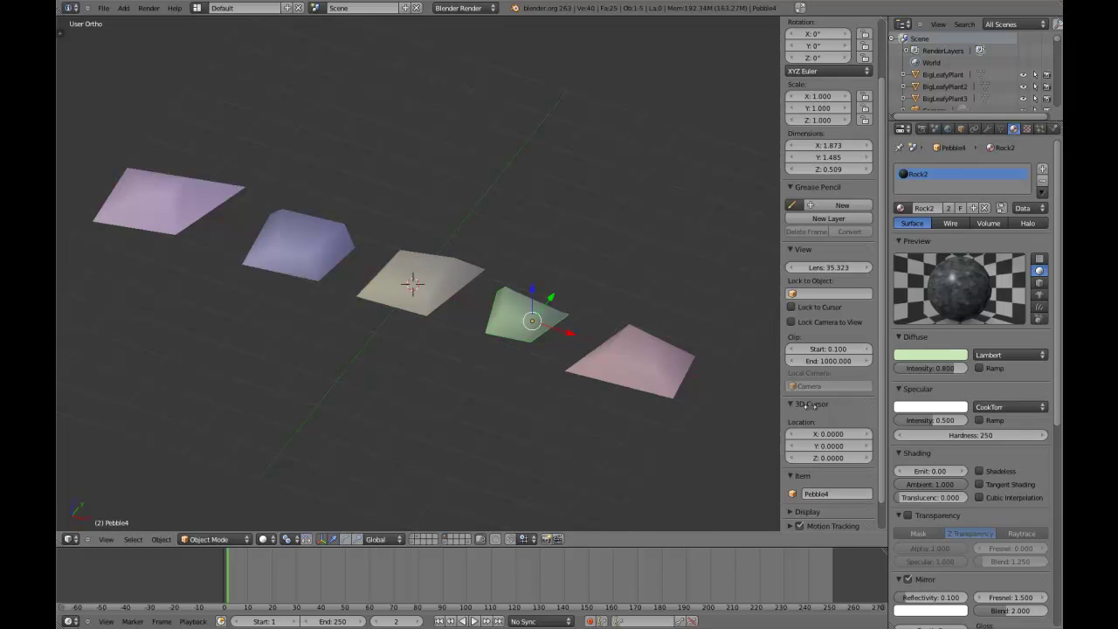
# Rename the pink pebble as Pebble5.
pyautogui.rightClick(633, 358)
pyautogui.press('BackSpace')
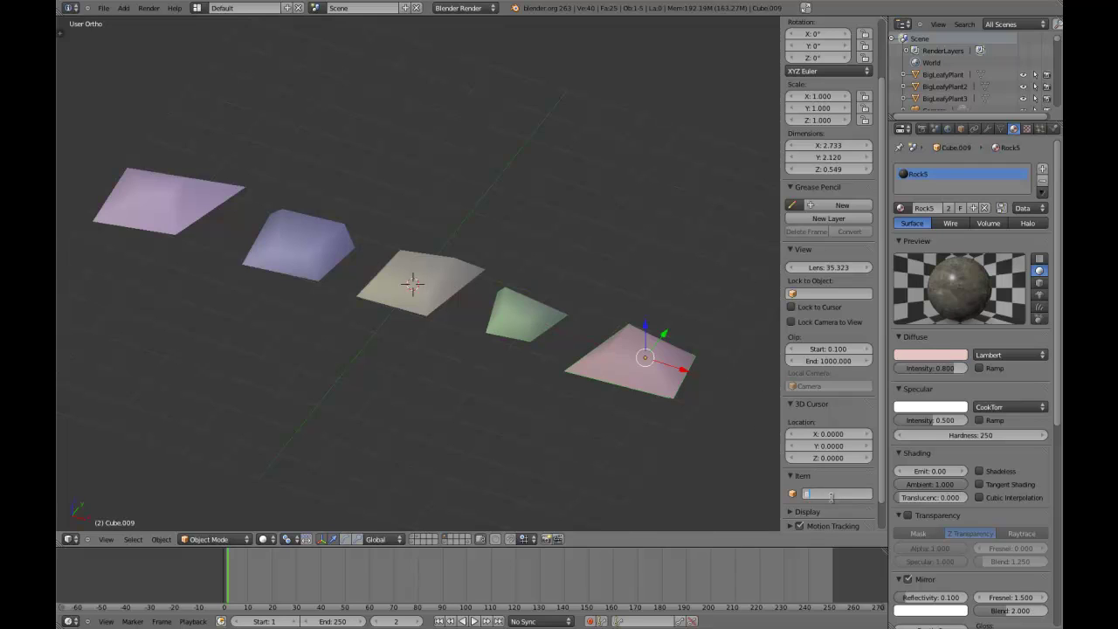
pyautogui.write('Pebble5')
pyautogui.press('Return')
# Show the ground and tall tree layers together and select the ground plane, seen from the top.
pyautogui.scroll(-2, 585, 227)
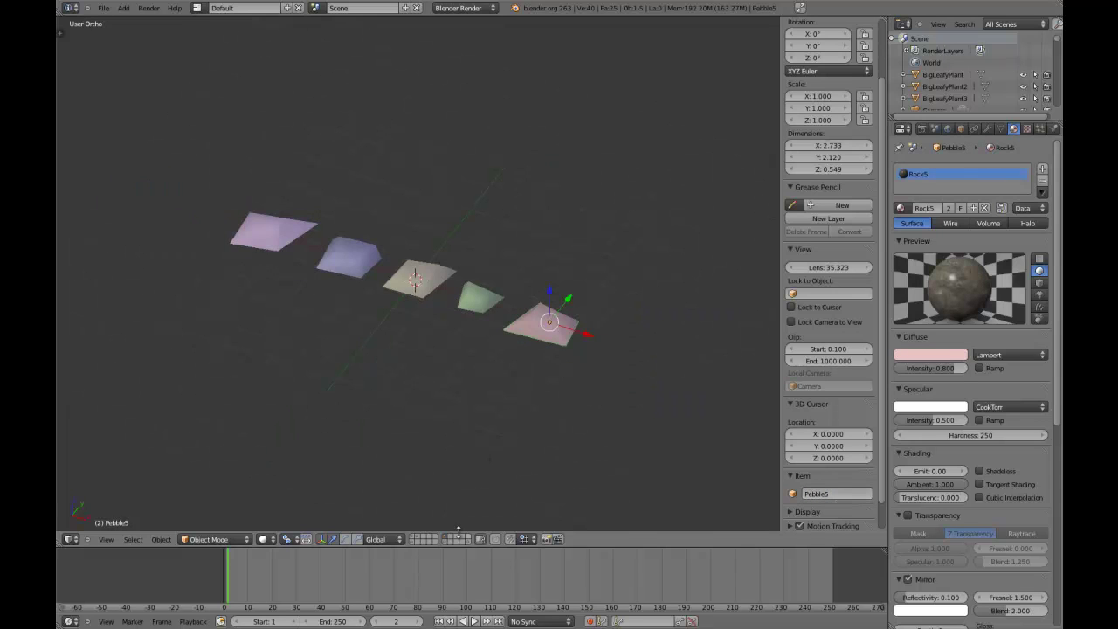
pyautogui.click(414, 540)
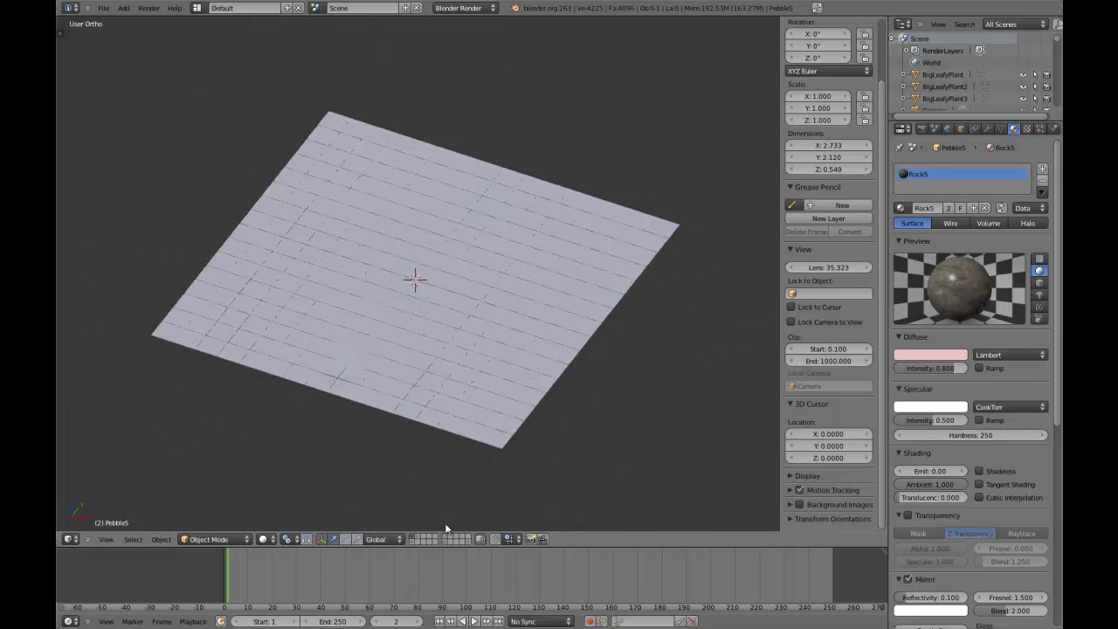
pyautogui.keyDown('shift'); pyautogui.click(420, 537); pyautogui.keyUp('shift')
pyautogui.moveTo(471, 395); pyautogui.dragTo(465, 429, button='middle')
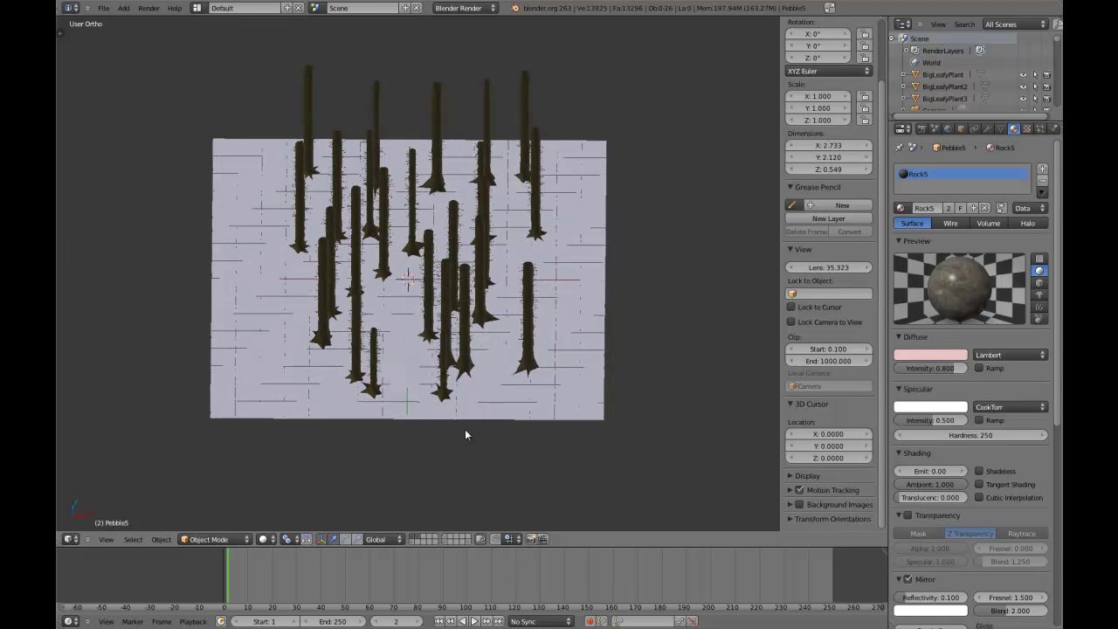
pyautogui.moveTo(420, 490); pyautogui.dragTo(495, 404, button='middle')
pyautogui.rightClick(493, 407)
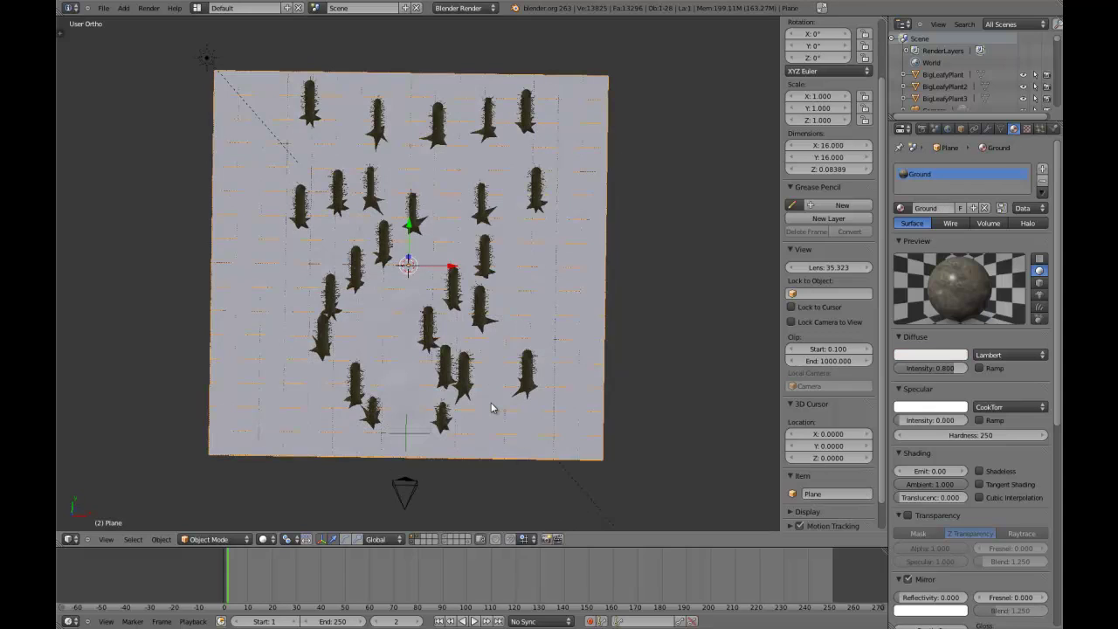
pyautogui.press('KP_7')
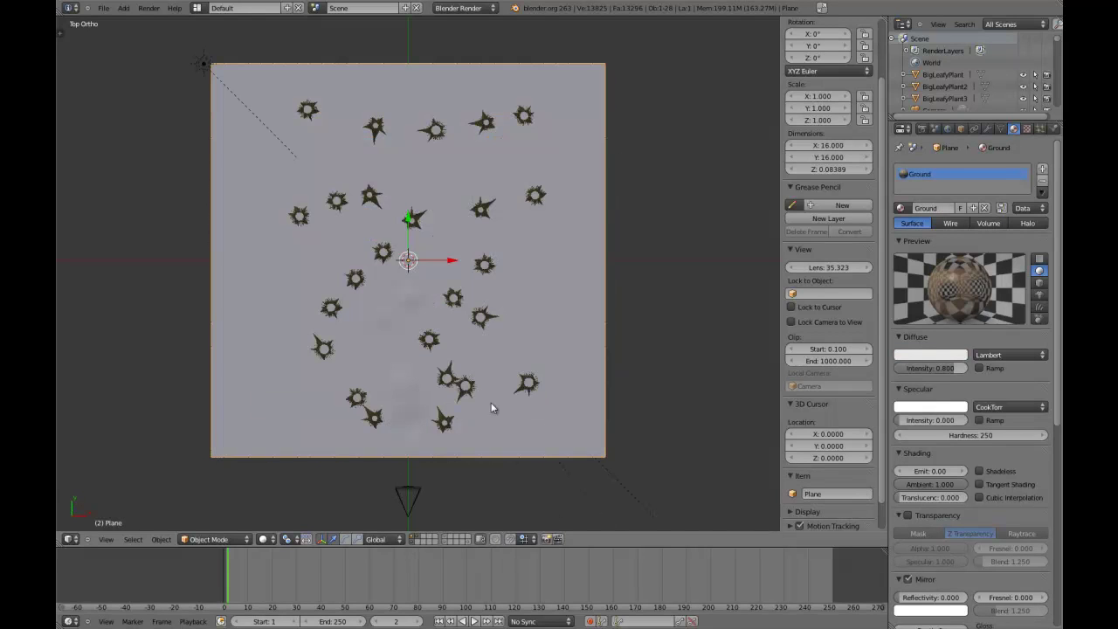
pyautogui.scroll(2, 537, 394)
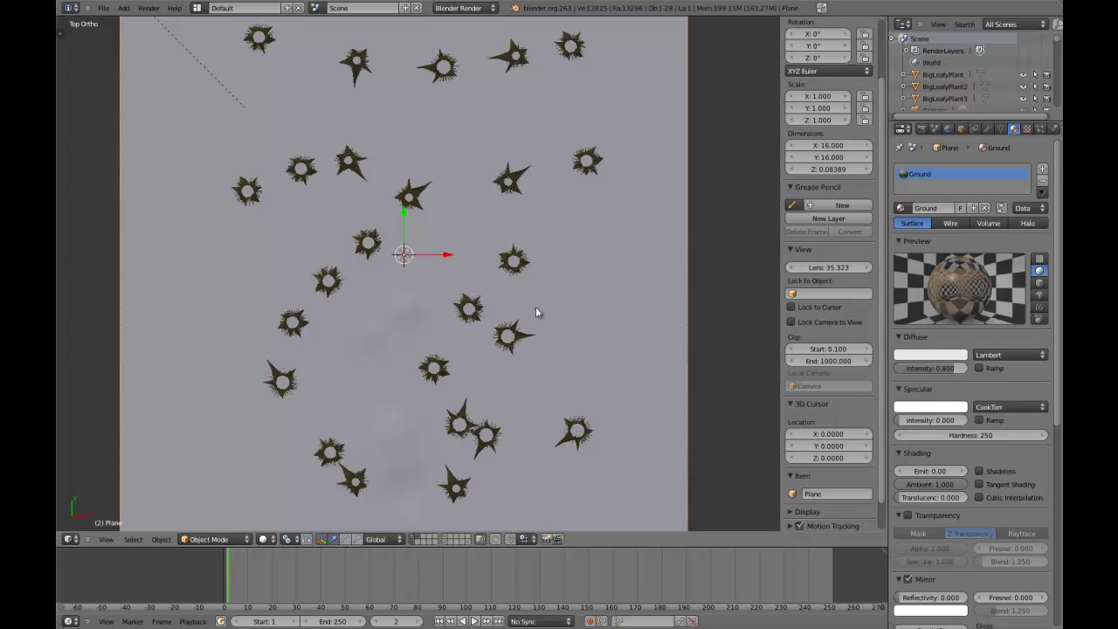
# Save the scene over its existing blend file.
pyautogui.keyDown('shift'); pyautogui.moveTo(536, 309); pyautogui.dragTo(597, 396, button='middle'); pyautogui.keyUp('shift')
pyautogui.scroll(-3, 636, 307)
pyautogui.scroll(2, 623, 326)
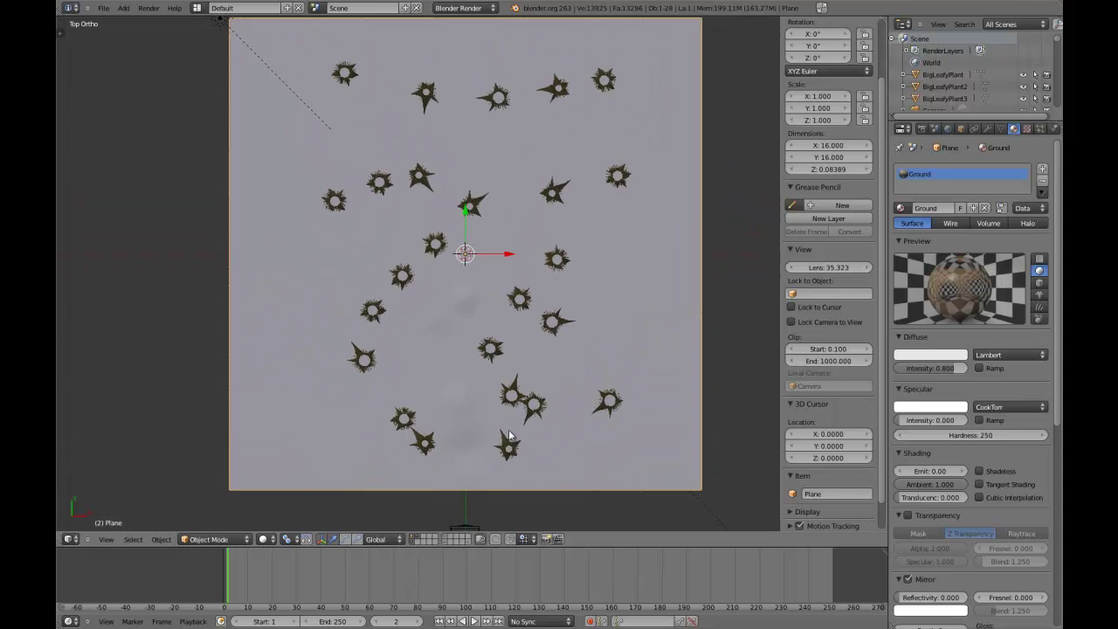
pyautogui.scroll(3, 492, 419)
pyautogui.scroll(-5, 493, 426)
pyautogui.scroll(2, 462, 406)
pyautogui.hotkey('ctrl', 's')
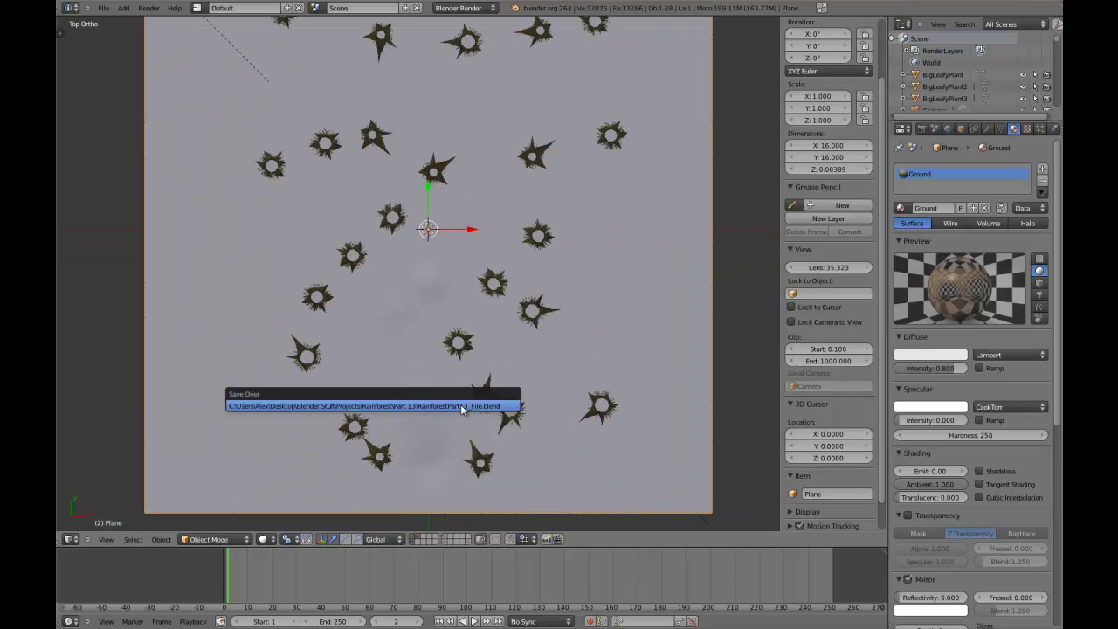
pyautogui.click(461, 405)
pyautogui.keyDown('shift'); pyautogui.moveTo(461, 405); pyautogui.dragTo(463, 453, button='middle'); pyautogui.keyUp('shift')
pyautogui.scroll(-1, 458, 438)
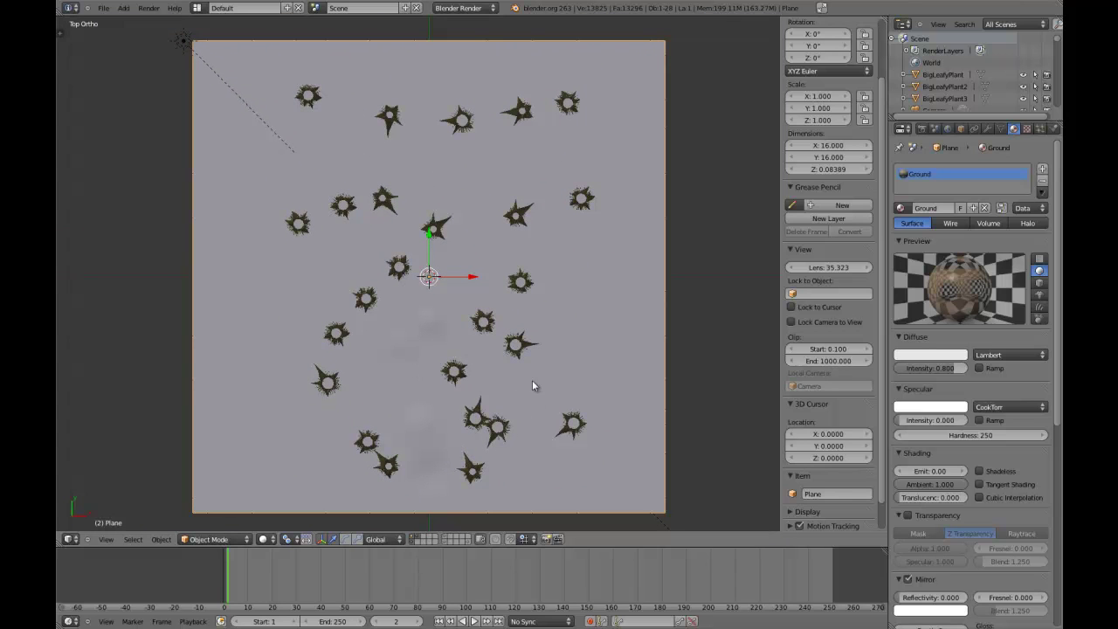
pyautogui.scroll(2, 415, 353)
pyautogui.hotkey('ctrl', 's')
pyautogui.click(415, 353)
pyautogui.scroll(-1, 420, 360)
pyautogui.scroll(-1, 424, 371)
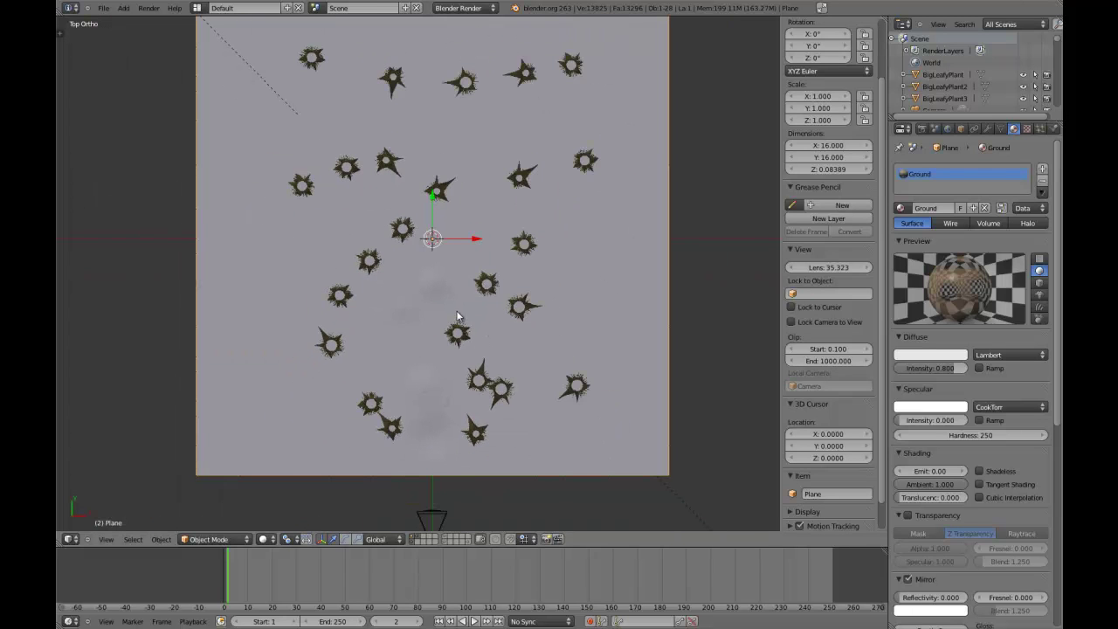
# In Edit Mode, circle-select a winding path of ground vertices from the camera-side edge between the trees, forking into two branches at the far end.
pyautogui.press('Tab')
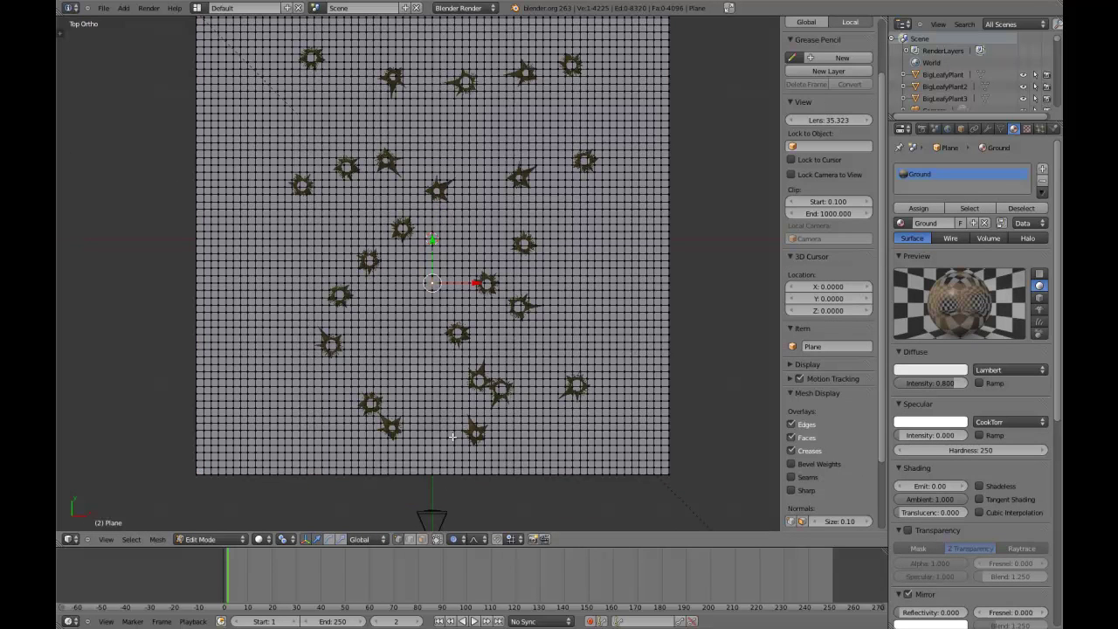
pyautogui.press('c')
pyautogui.press('Escape')
pyautogui.press('a')
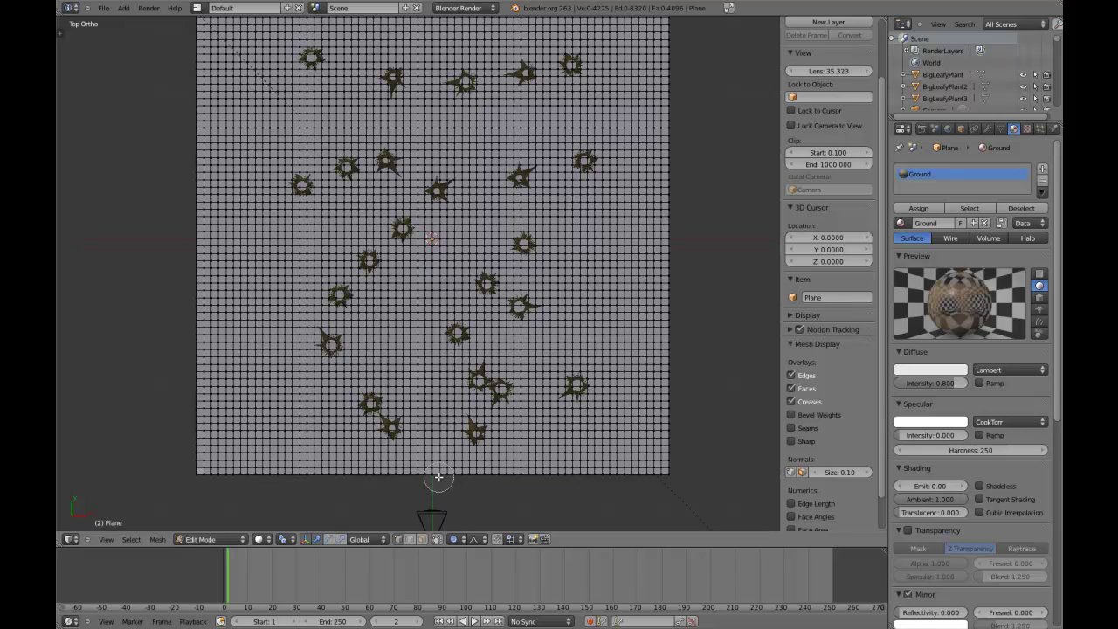
pyautogui.press('c')
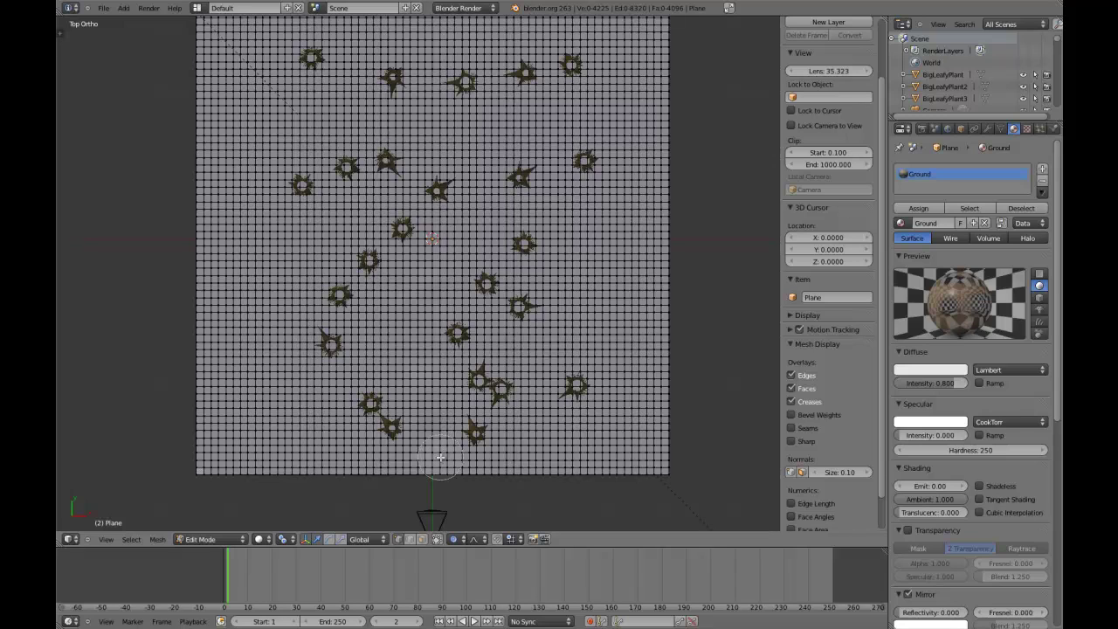
pyautogui.moveTo(440, 463)
pyautogui.mouseDown()
pyautogui.moveTo(438, 409)
pyautogui.moveTo(392, 346)
pyautogui.moveTo(409, 305)
pyautogui.moveTo(470, 238)
pyautogui.moveTo(476, 183)
pyautogui.moveTo(459, 145)
pyautogui.moveTo(371, 115)
pyautogui.mouseUp()
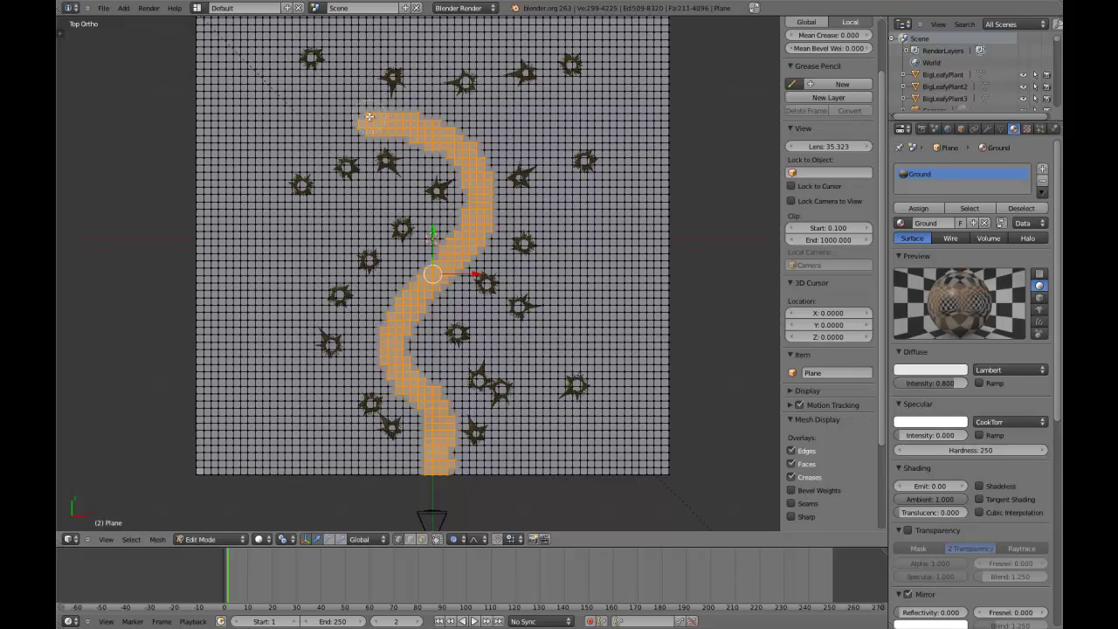
pyautogui.moveTo(366, 121); pyautogui.dragTo(332, 122)
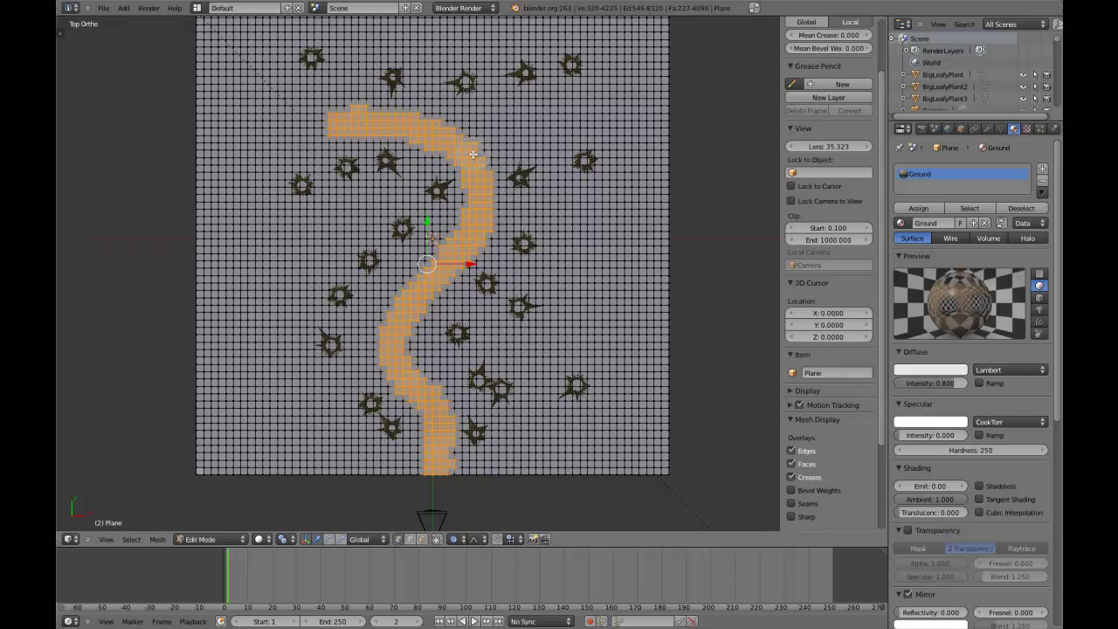
pyautogui.moveTo(474, 152)
pyautogui.mouseDown()
pyautogui.moveTo(521, 124)
pyautogui.moveTo(621, 114)
pyautogui.mouseUp()
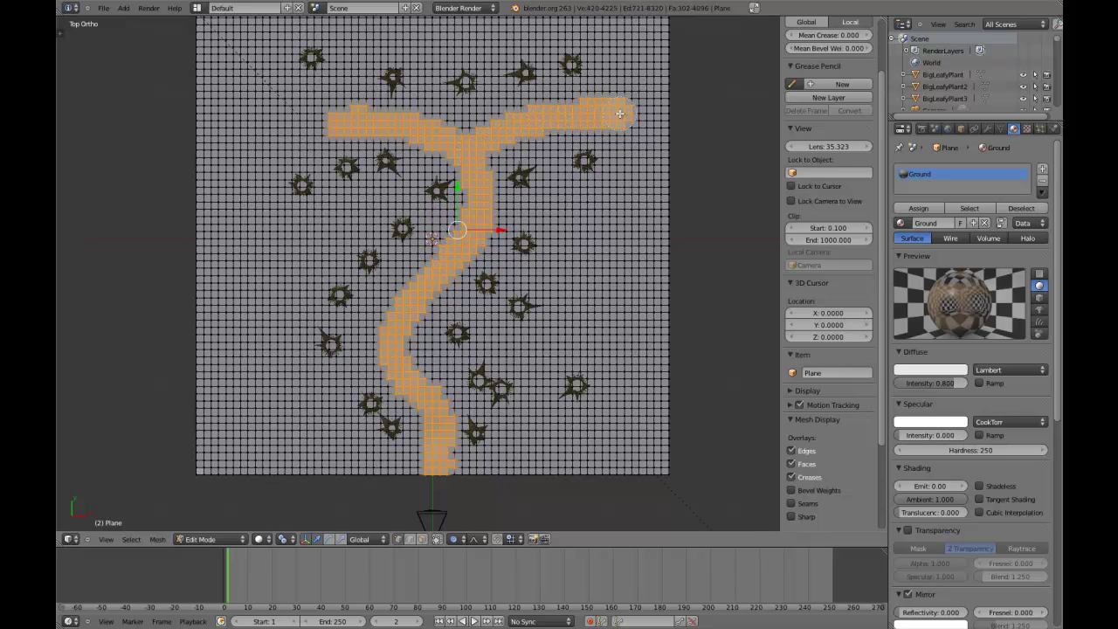
pyautogui.rightClick(620, 114)
# Check the path selection from the camera and extend both far branches outward toward the side edges of the ground.
pyautogui.press('KP_0')
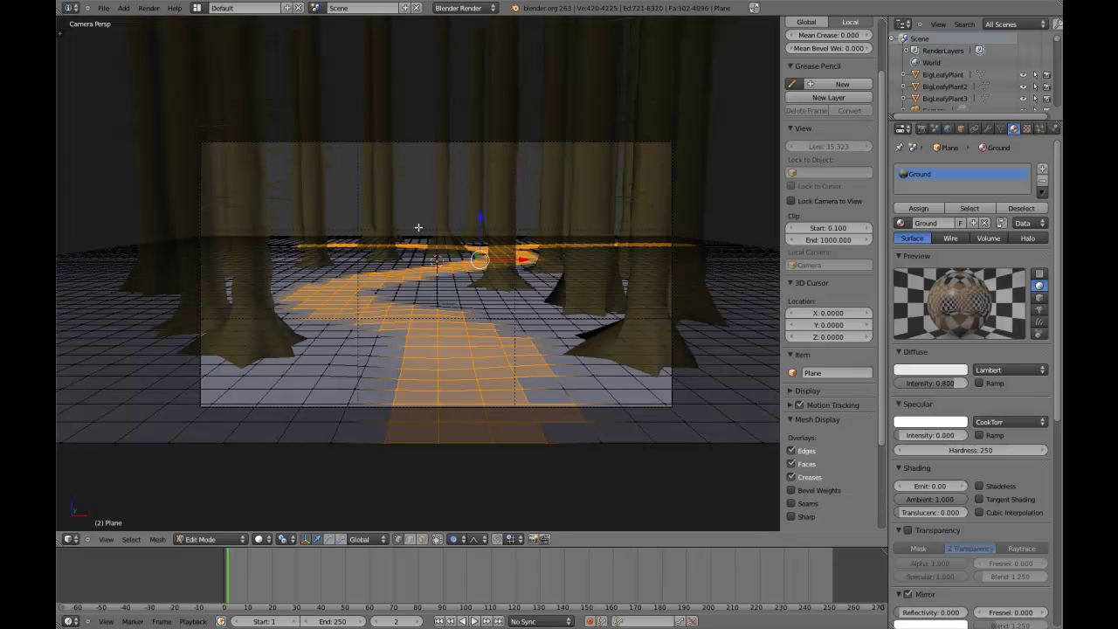
pyautogui.press('KP_7')
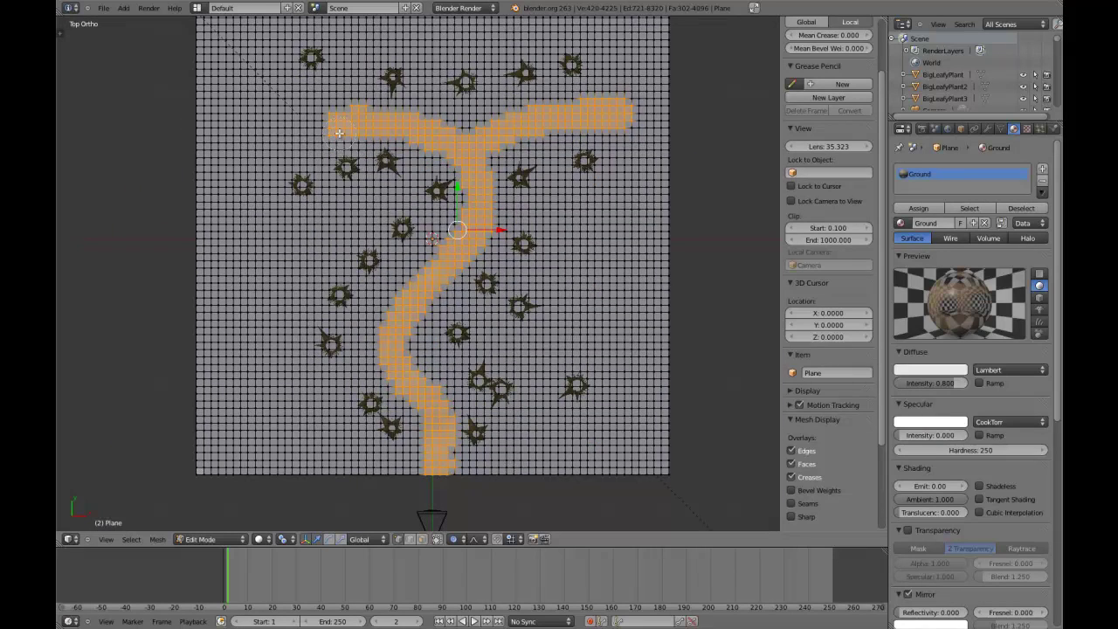
pyautogui.moveTo(339, 139)
pyautogui.mouseDown()
pyautogui.moveTo(307, 124)
pyautogui.moveTo(243, 149)
pyautogui.mouseUp()
pyautogui.moveTo(624, 112); pyautogui.dragTo(651, 116)
pyautogui.press('KP_0')
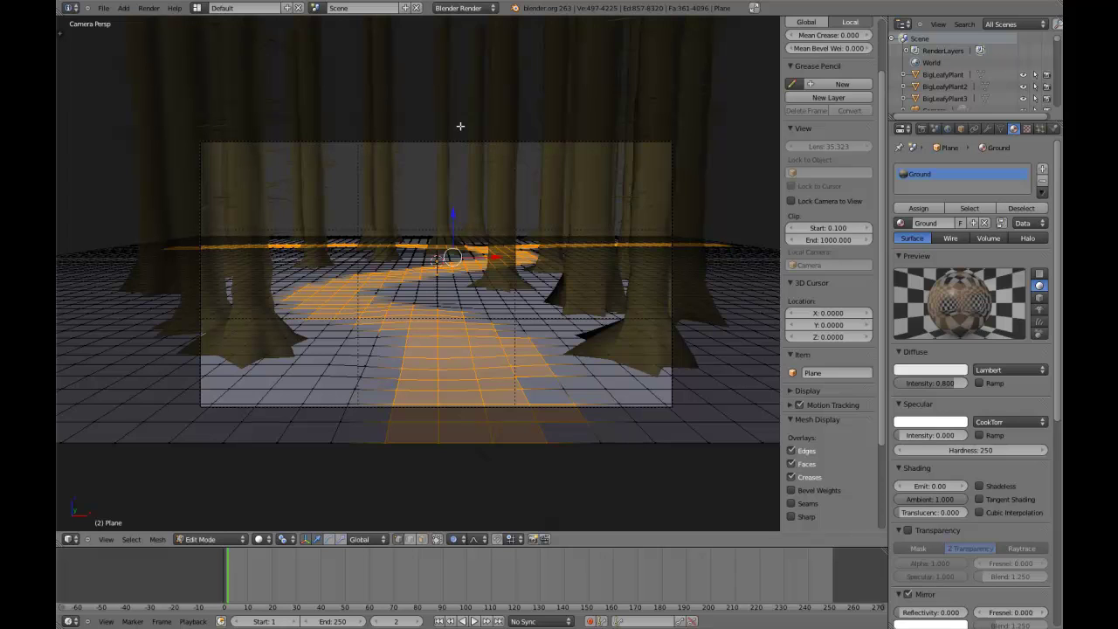
pyautogui.press('KP_7')
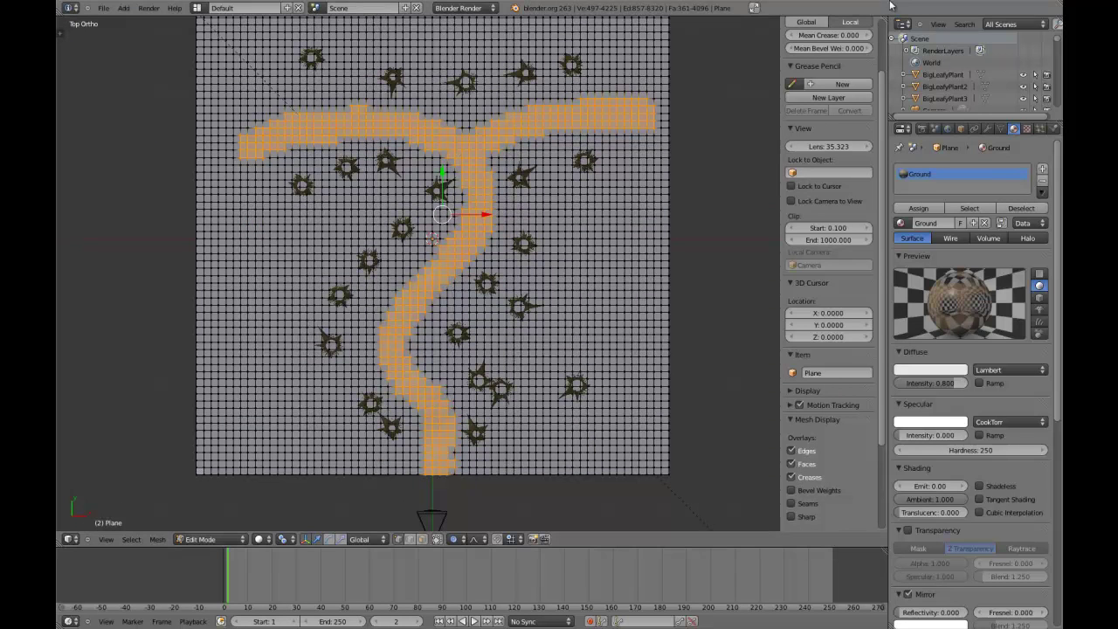
# Add a vertex group named Path for the selected ground vertices.
pyautogui.click(1000, 129)
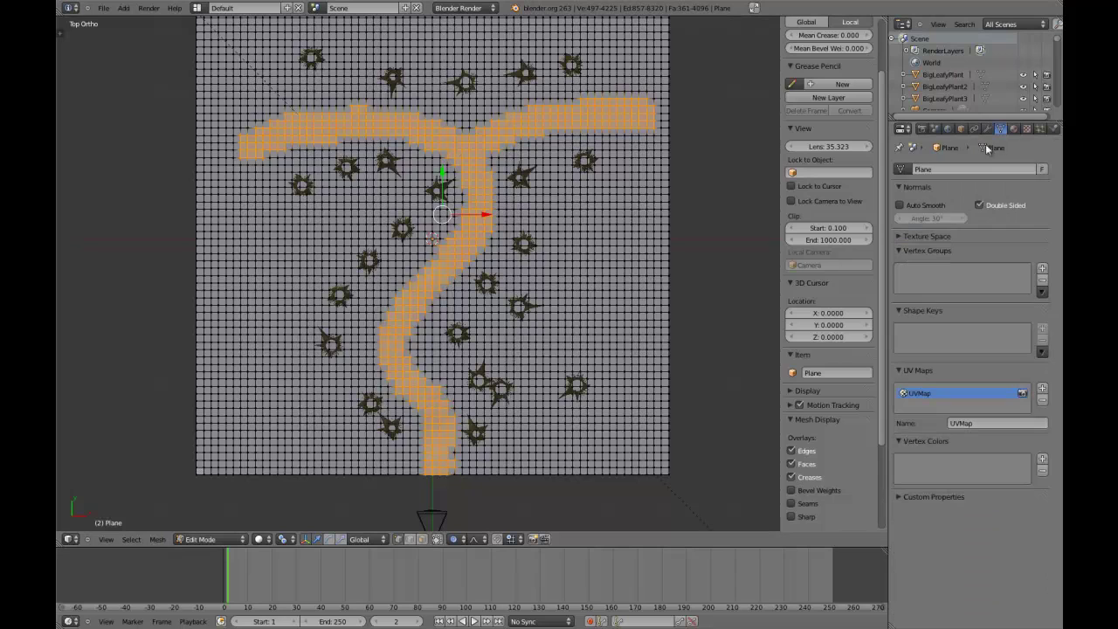
pyautogui.click(1042, 269)
pyautogui.click(969, 337)
pyautogui.press('BackSpace')
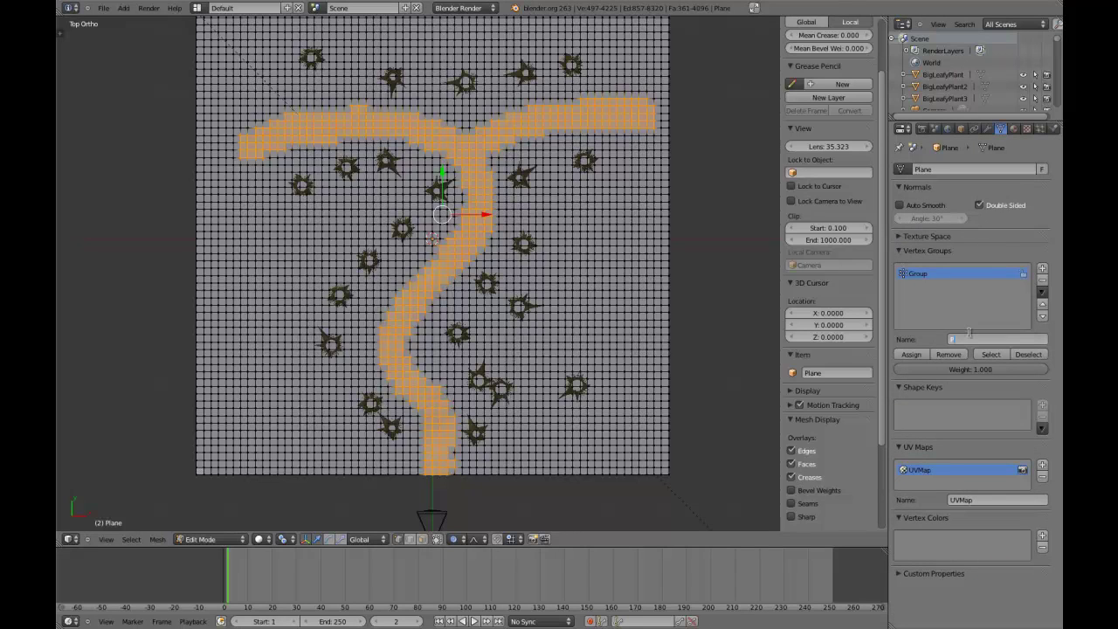
pyautogui.write('Path')
pyautogui.press('Return')
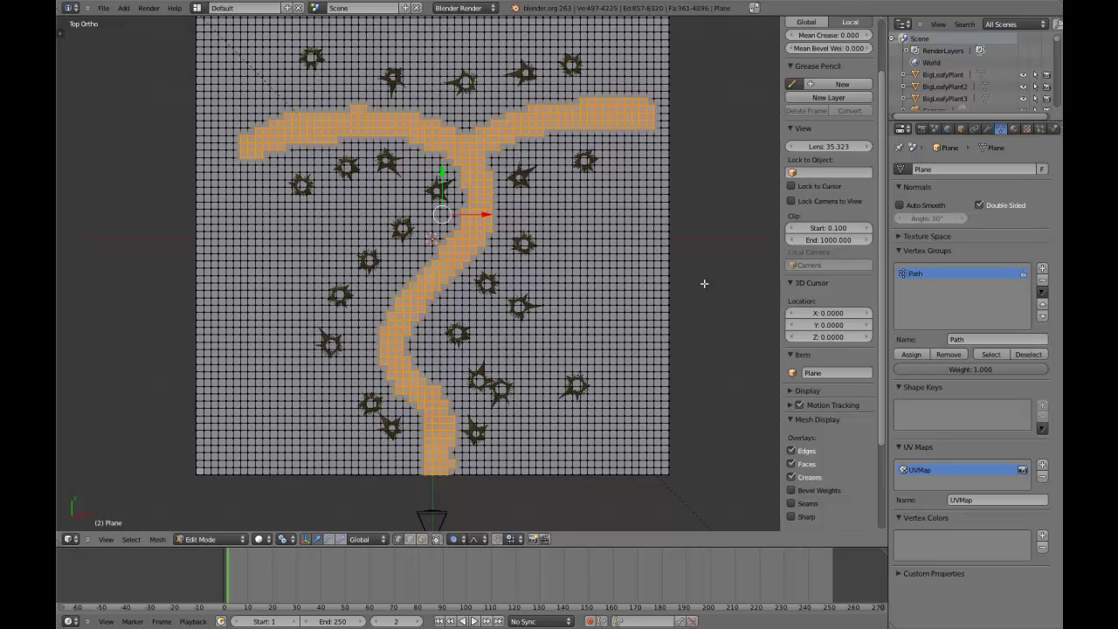
# Invert the vertex selection and box-deselect the ground just outside both sides of the camera frame.
pyautogui.hotkey('ctrl', 'i')
pyautogui.press('KP_0')
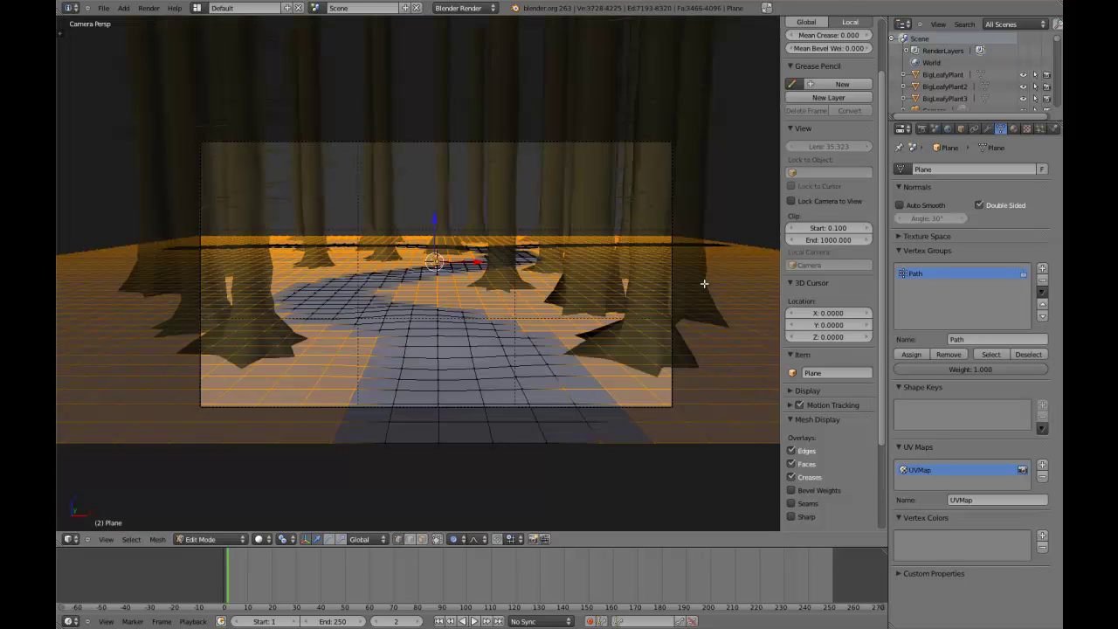
pyautogui.scroll(-3, 612, 300)
pyautogui.press('b')
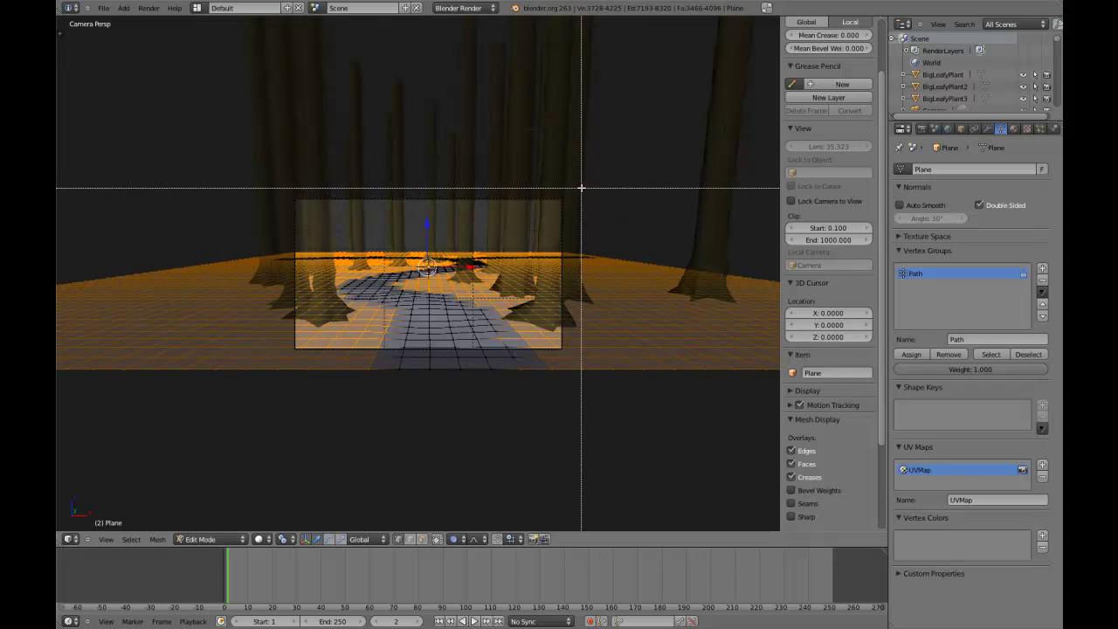
pyautogui.moveTo(582, 187); pyautogui.dragTo(724, 467)
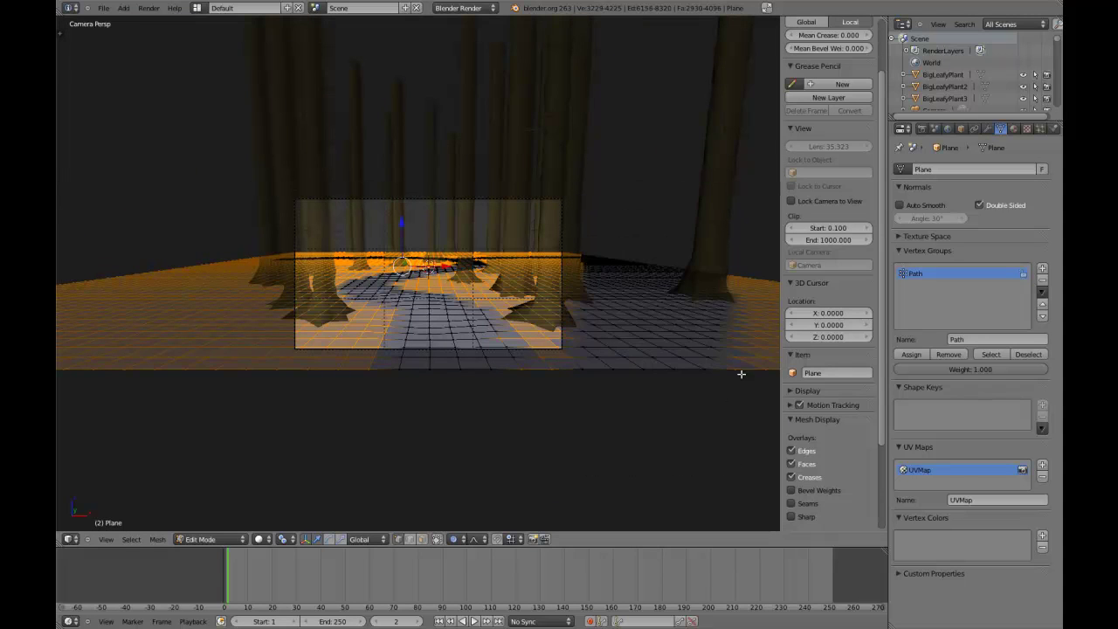
pyautogui.press('b')
pyautogui.moveTo(280, 183); pyautogui.dragTo(129, 433, button='middle')
# Box-deselect the ground farther outside both sides of the camera frame, plus the leftover vertices in the plane's near-left corner.
pyautogui.press('b')
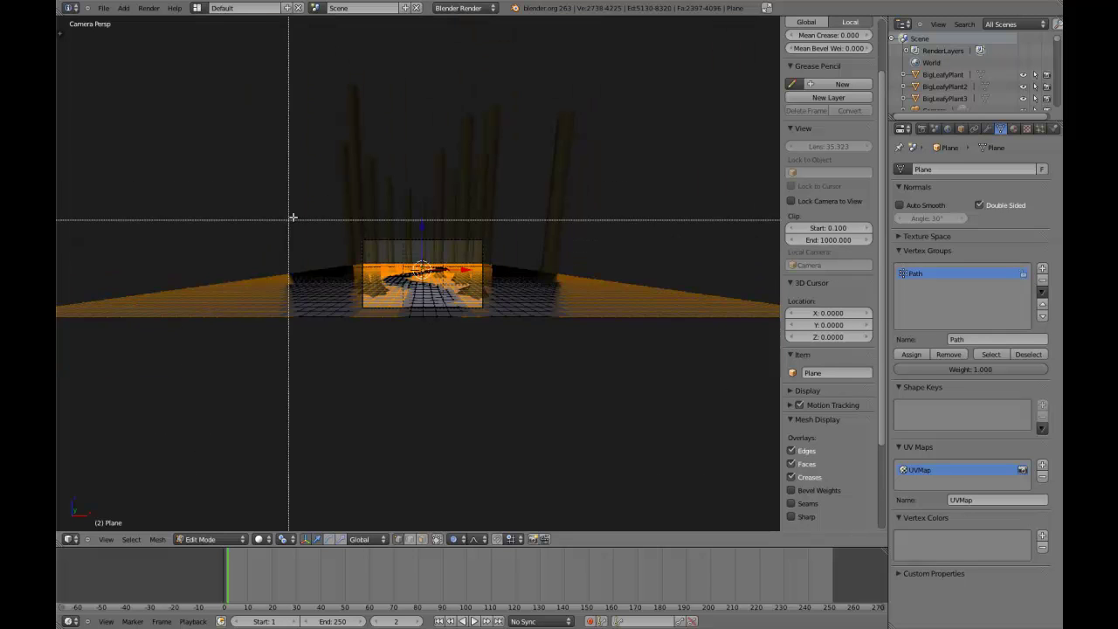
pyautogui.moveTo(317, 203); pyautogui.dragTo(61, 445, button='middle')
pyautogui.press('b')
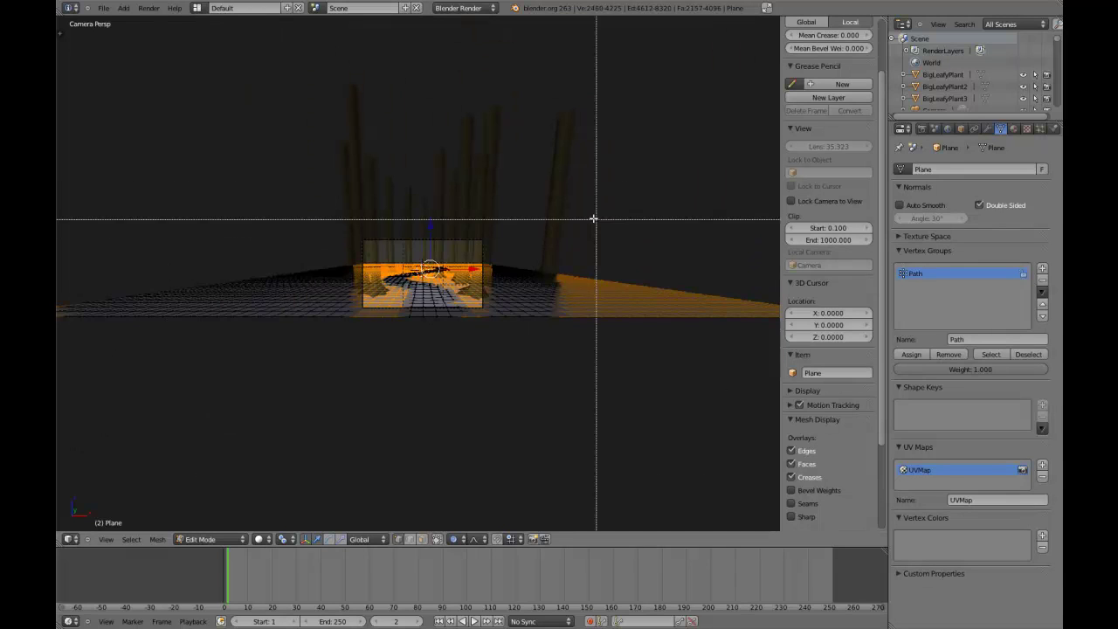
pyautogui.moveTo(553, 201); pyautogui.dragTo(782, 419, button='middle')
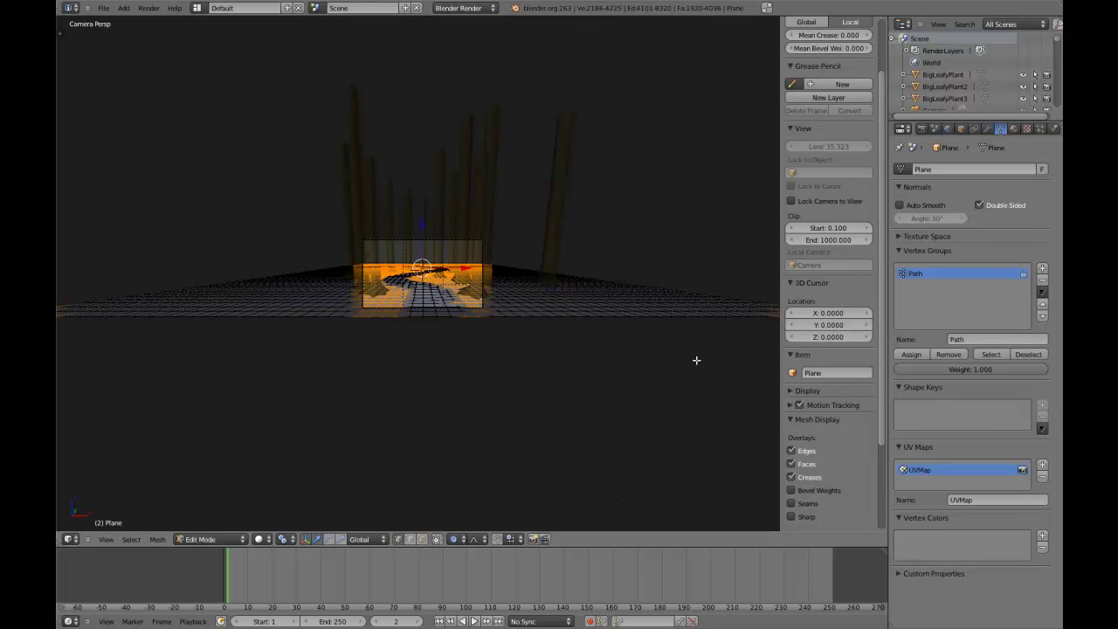
pyautogui.press('KP_7')
pyautogui.press('b')
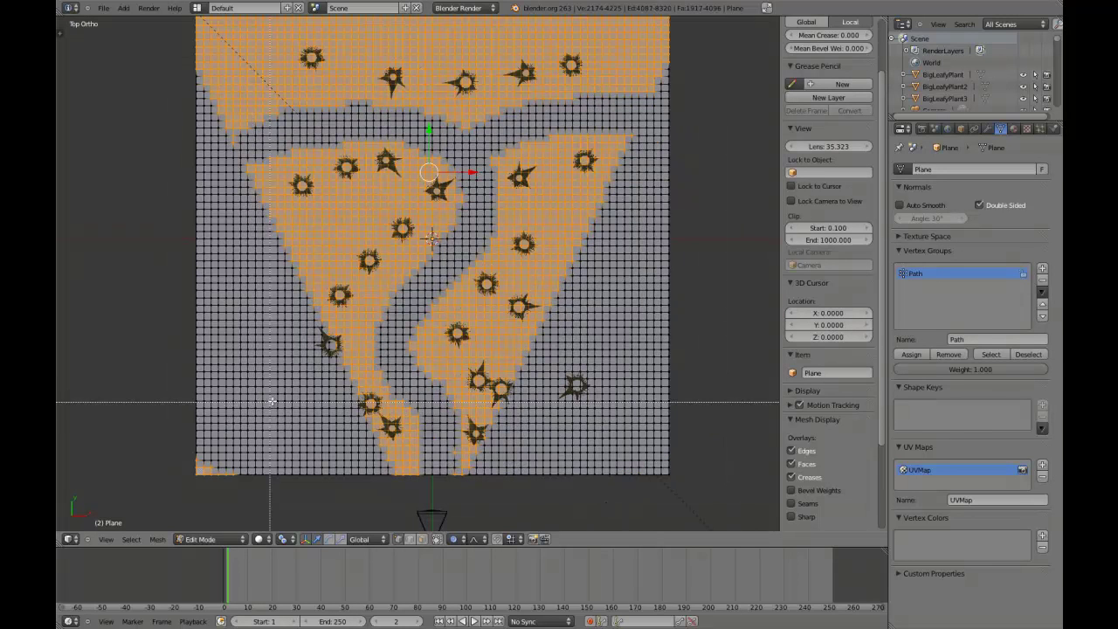
pyautogui.moveTo(272, 401); pyautogui.dragTo(194, 489, button='middle')
pyautogui.press('KP_0')
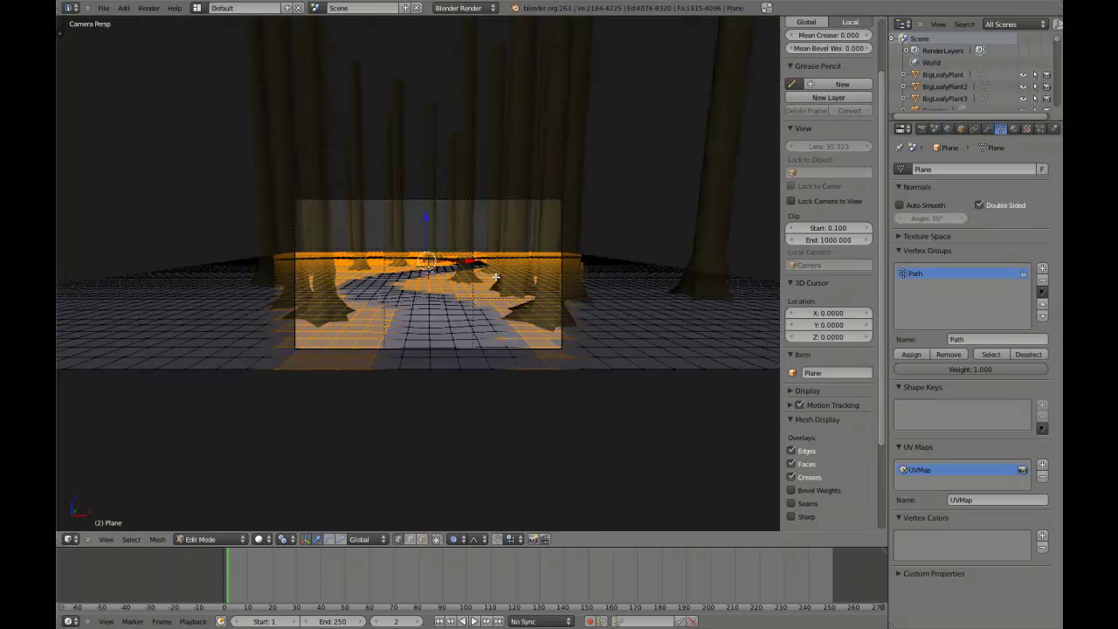
pyautogui.scroll(5, 495, 277)
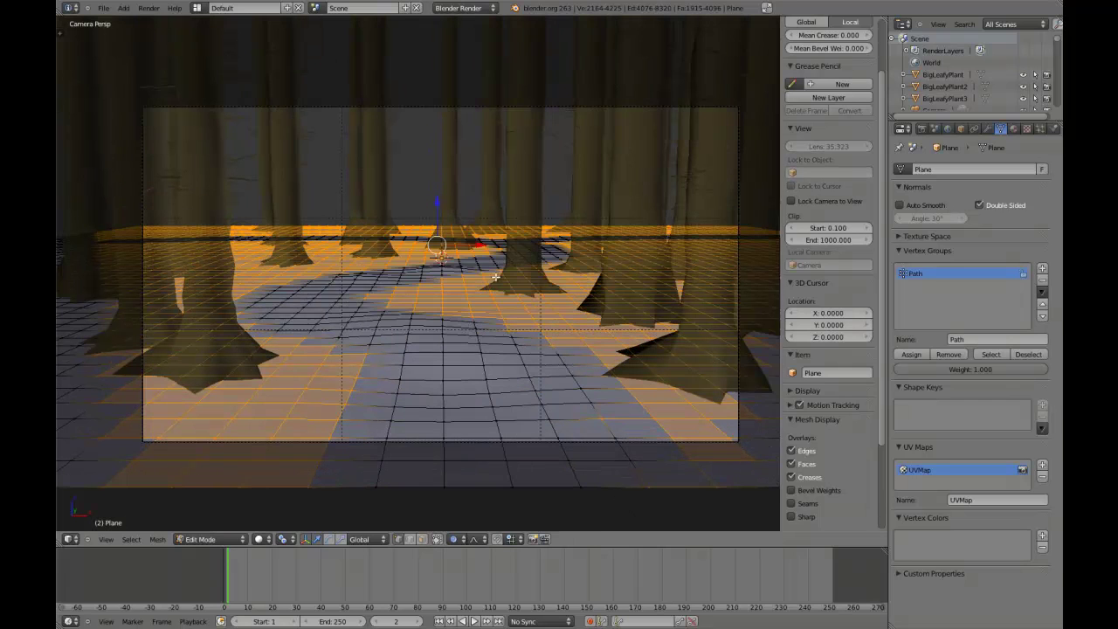
# Add a second vertex group named PlantArea for the selected off-path ground vertices.
pyautogui.click(1040, 271)
pyautogui.click(979, 339)
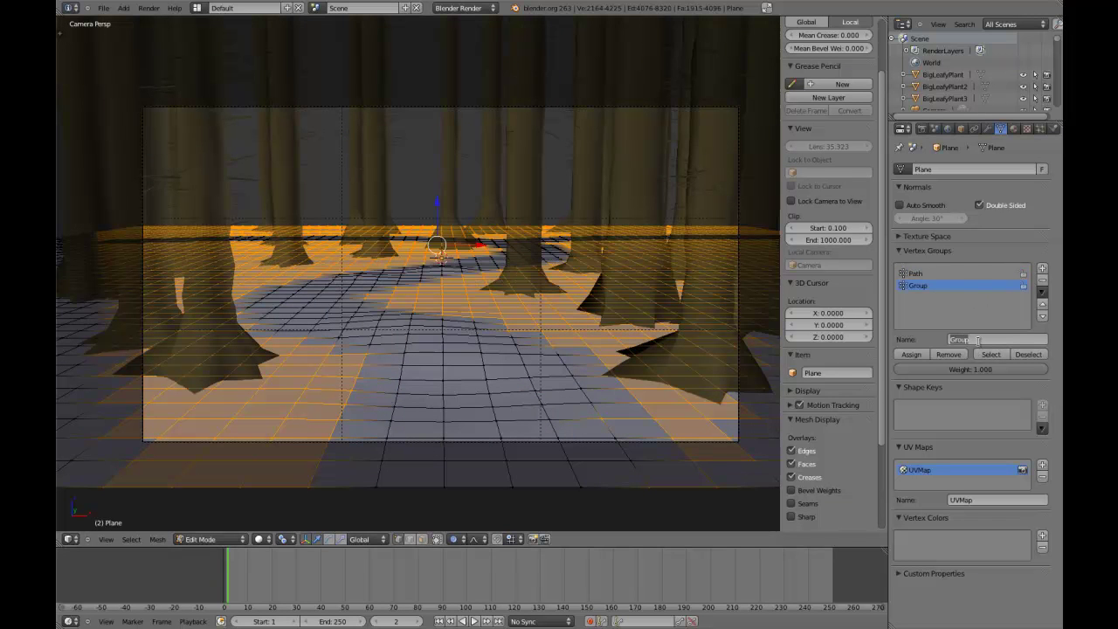
pyautogui.write('PlantArea')
pyautogui.press('Return')
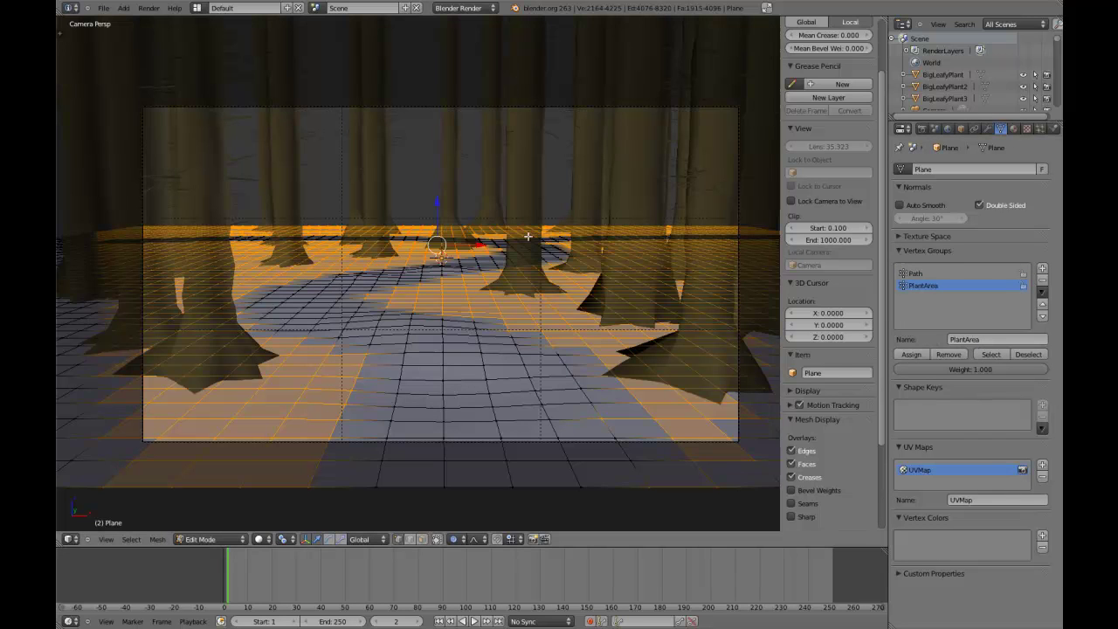
# Return to Object Mode and add a particle system of type Hair to the ground plane.
pyautogui.press('Tab')
pyautogui.press('z')
pyautogui.press('z')
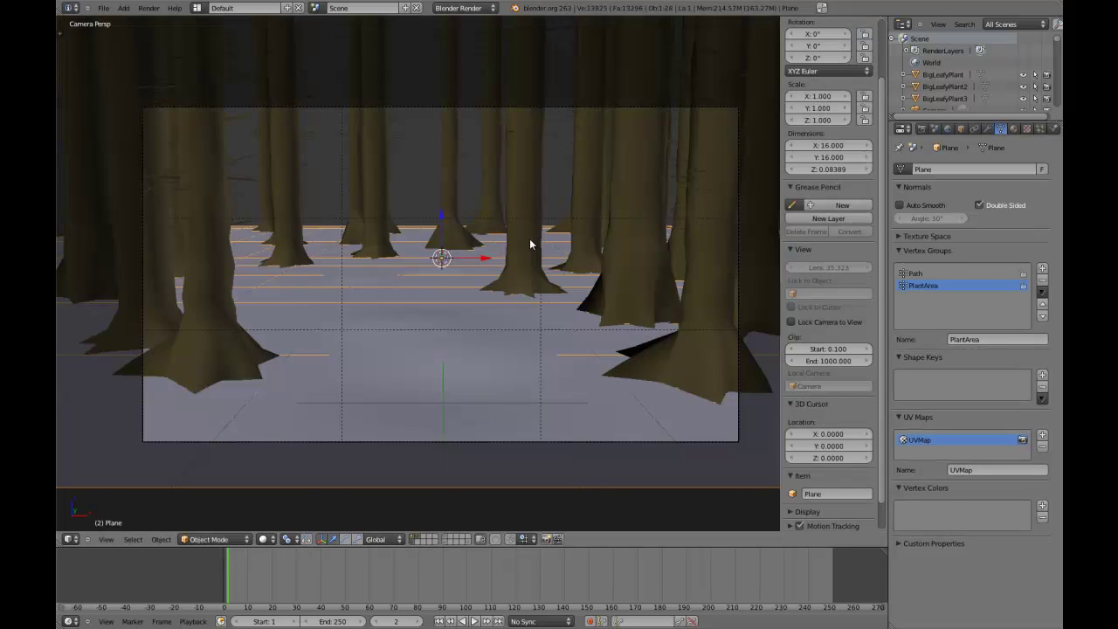
pyautogui.click(1041, 130)
pyautogui.click(1044, 170)
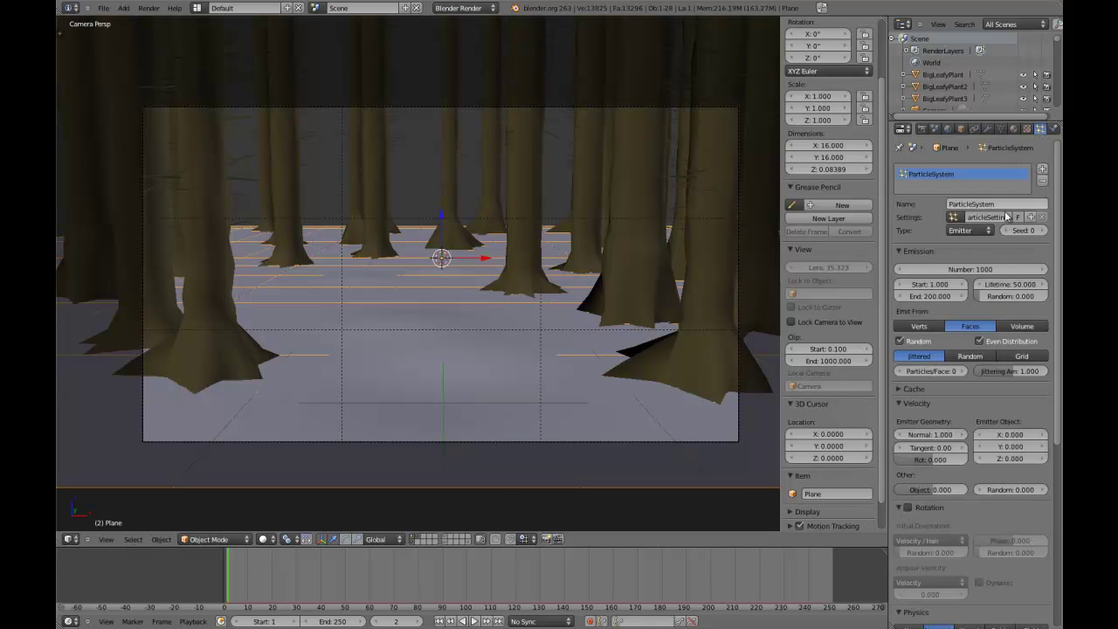
pyautogui.click(961, 230)
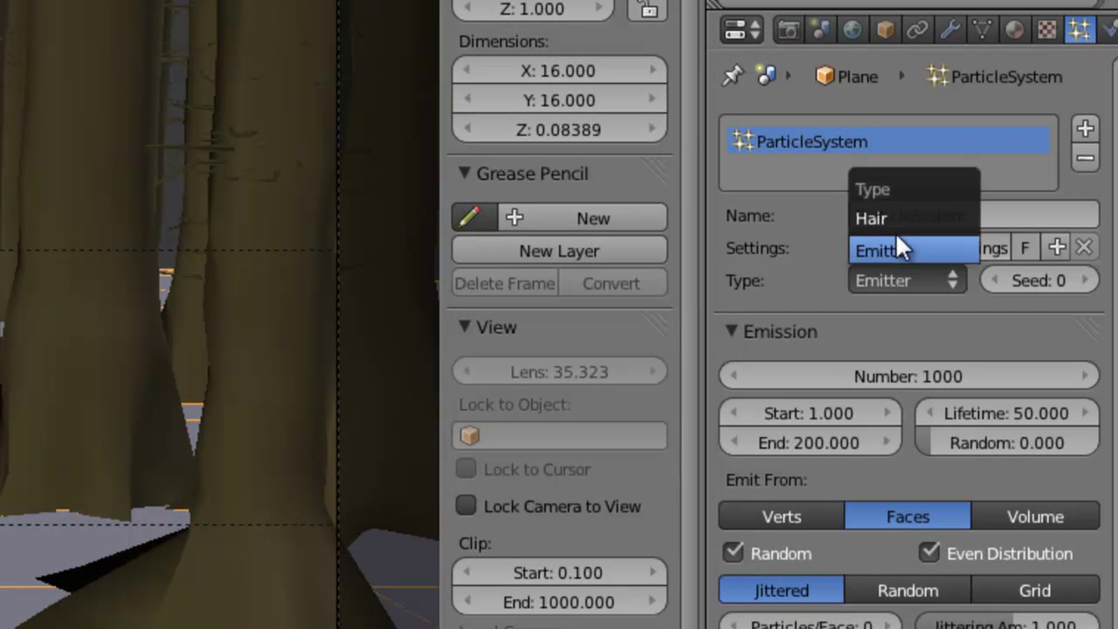
pyautogui.click(891, 217)
# Name both the particle system and its settings Pebbles, and view the scene from the front.
pyautogui.click(947, 207)
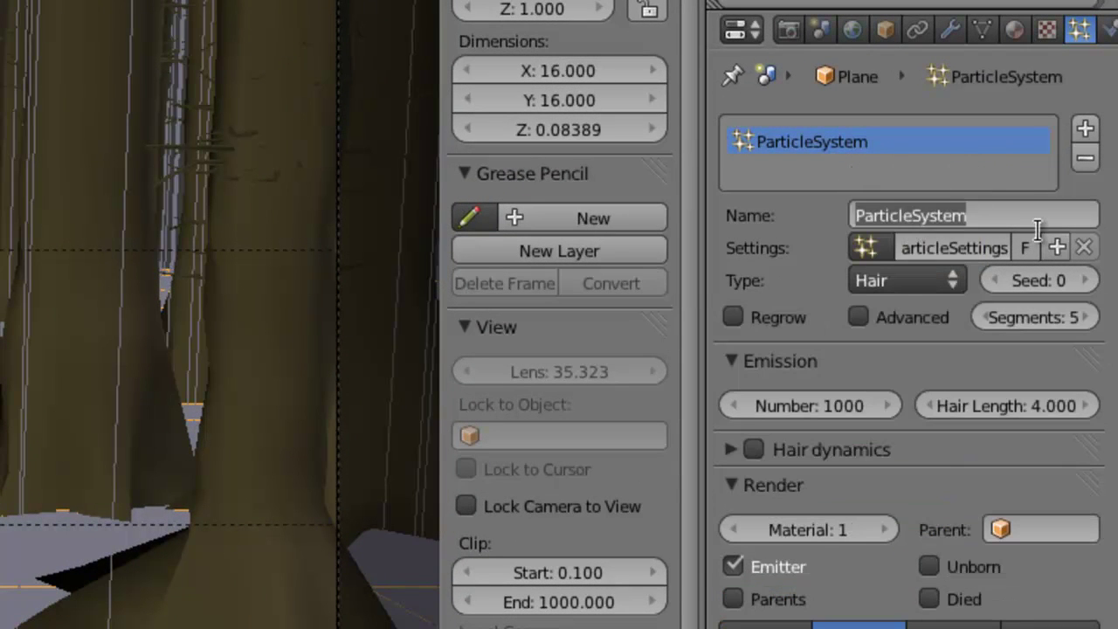
pyautogui.write('Pebbles')
pyautogui.press('Tab')
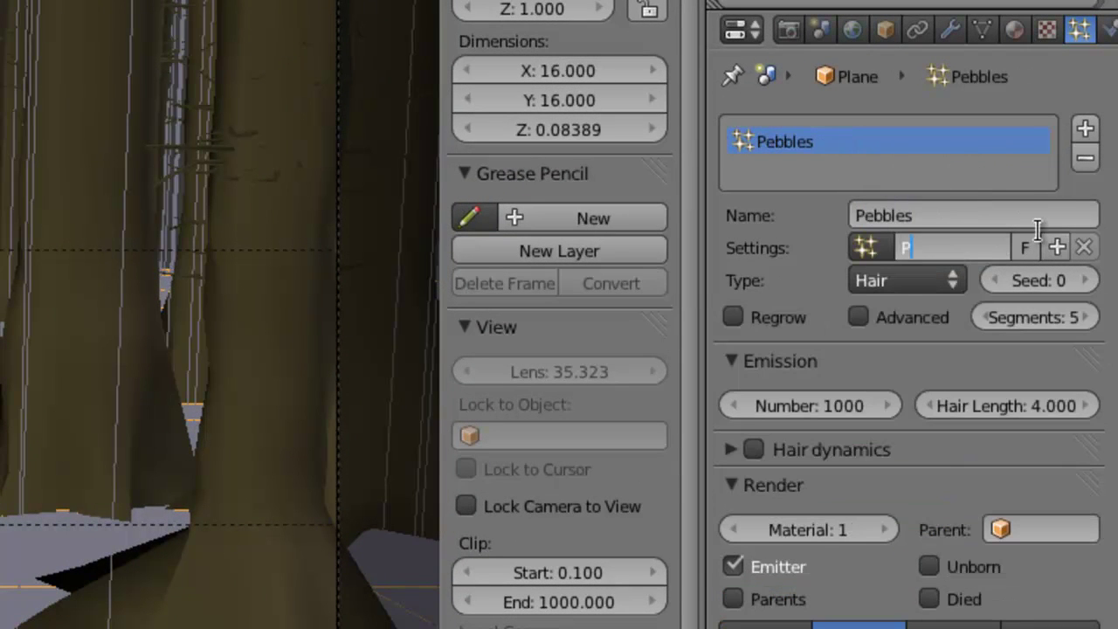
pyautogui.write('Pebbles')
pyautogui.press('Return')
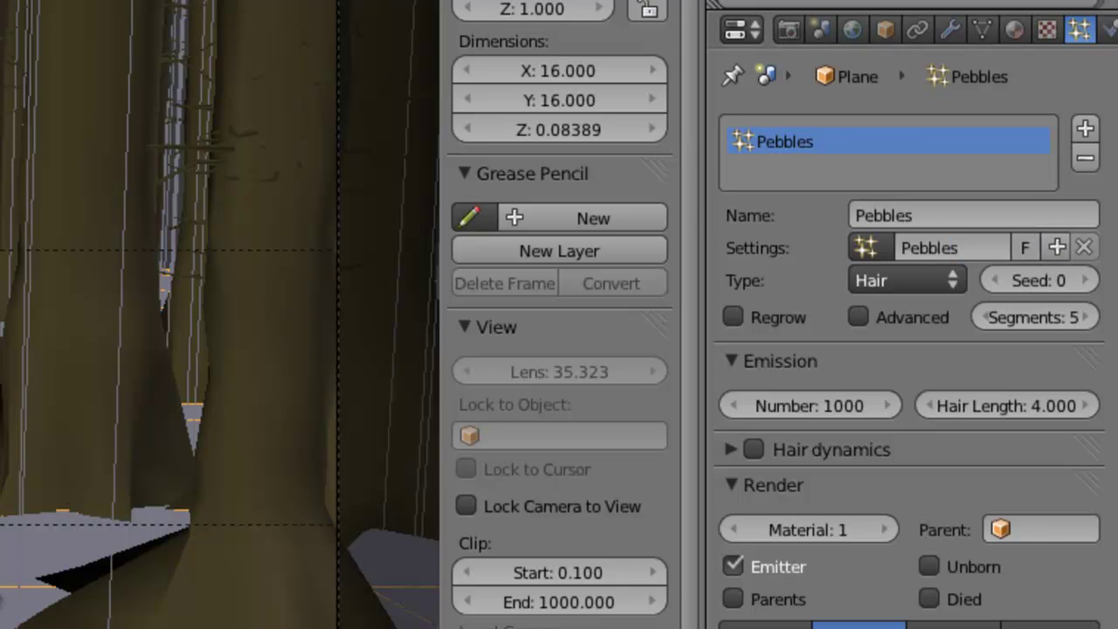
pyautogui.press('KP_1')
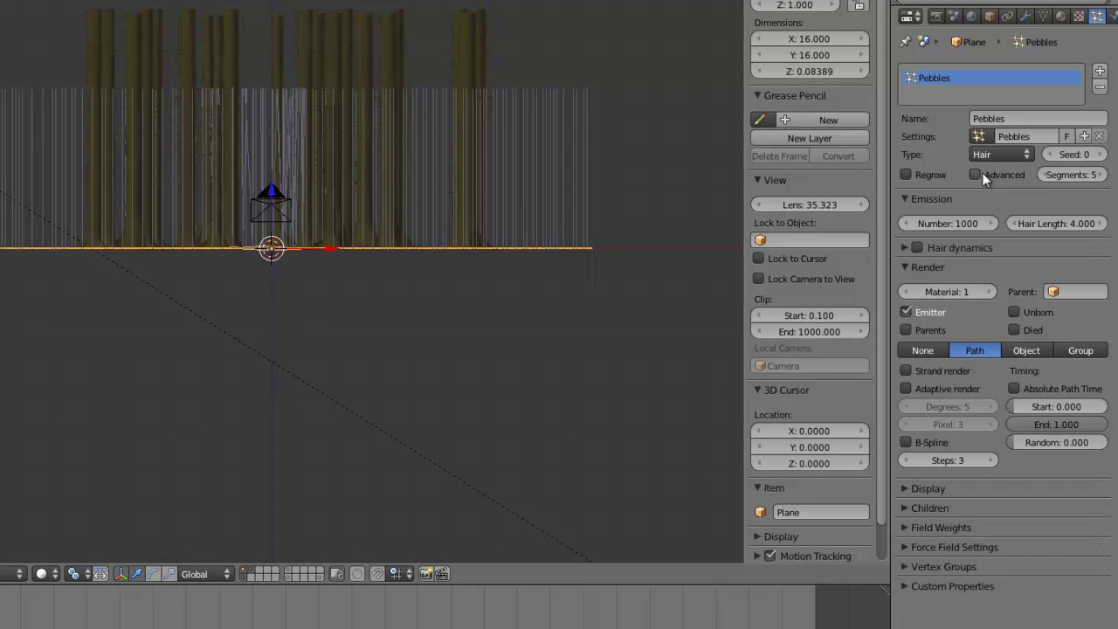
# Enable the advanced settings of the Pebbles particle system and render it as the Pebbles group with Rotation enabled.
pyautogui.click(976, 175)
pyautogui.scroll(-10, 943, 579)
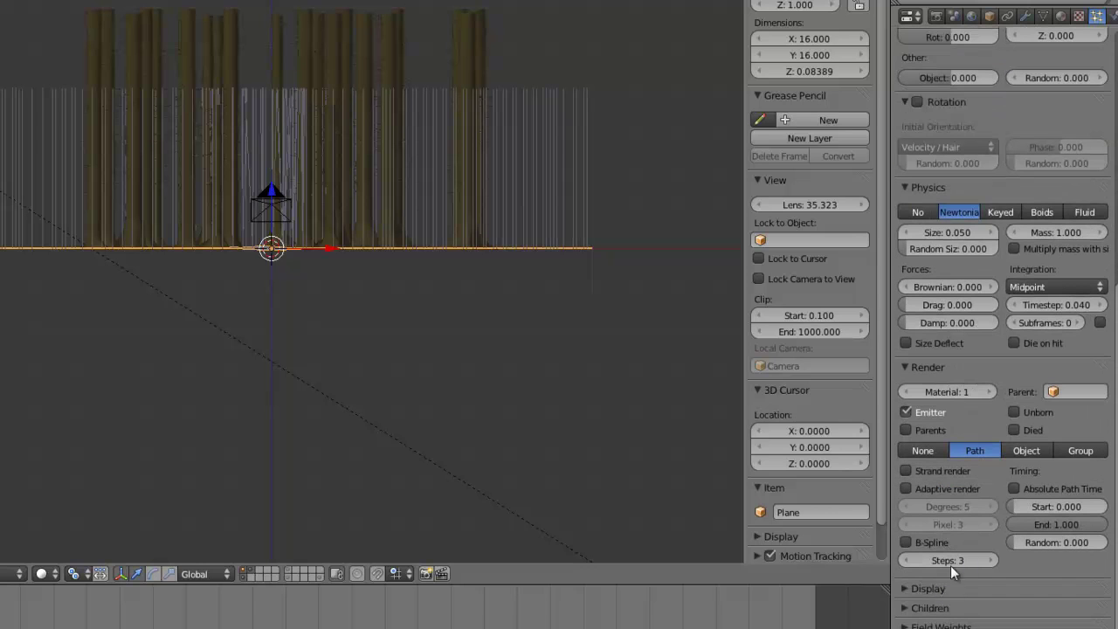
pyautogui.click(1083, 450)
pyautogui.click(1061, 470)
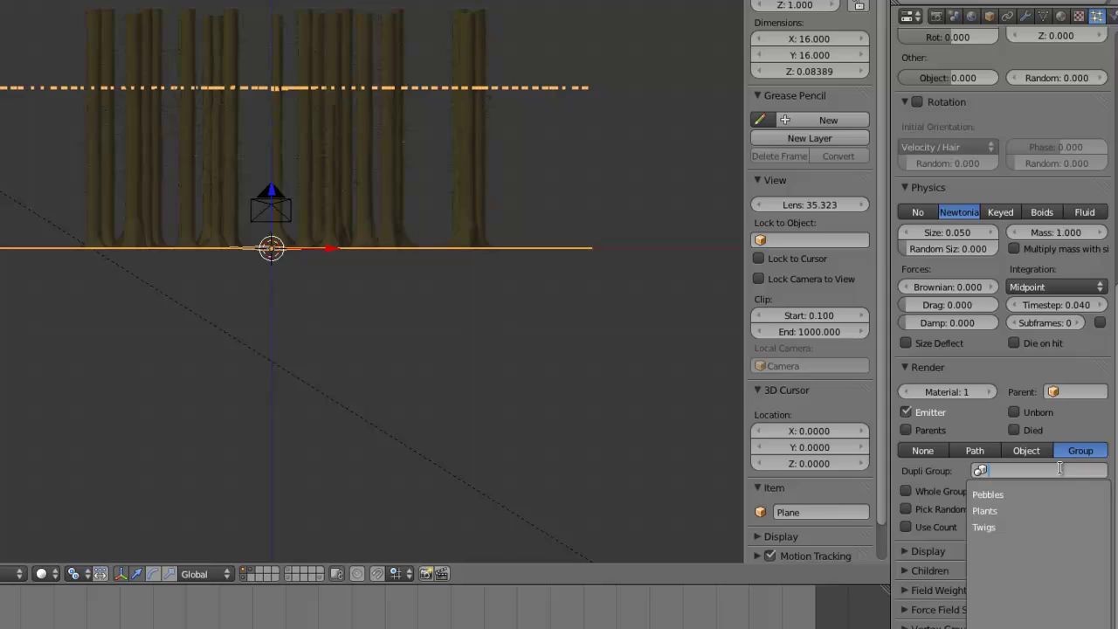
pyautogui.click(1057, 494)
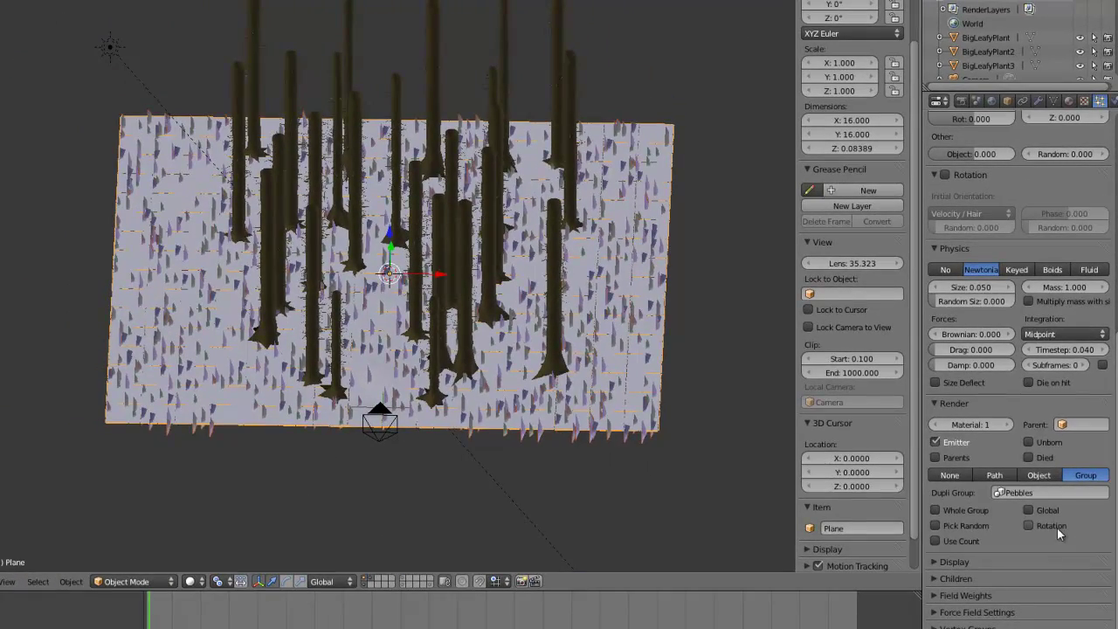
pyautogui.click(1058, 527)
pyautogui.moveTo(709, 447); pyautogui.dragTo(384, 470, button='middle')
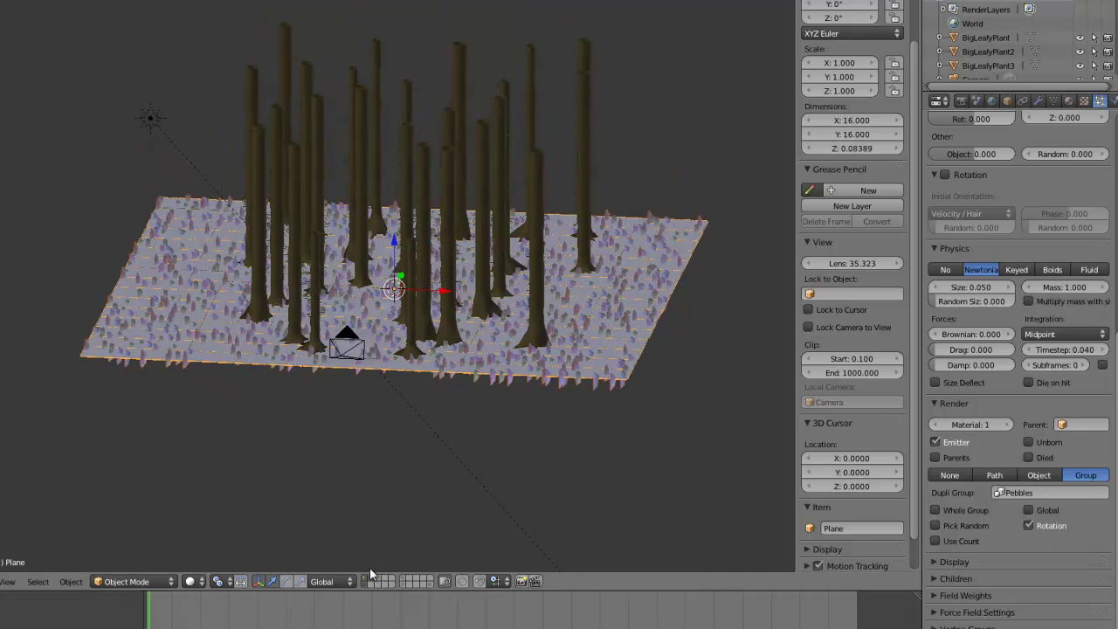
# Show only the pebbles layer, select all five pebbles and rotate them 90° around the Y axis.
pyautogui.click(407, 578)
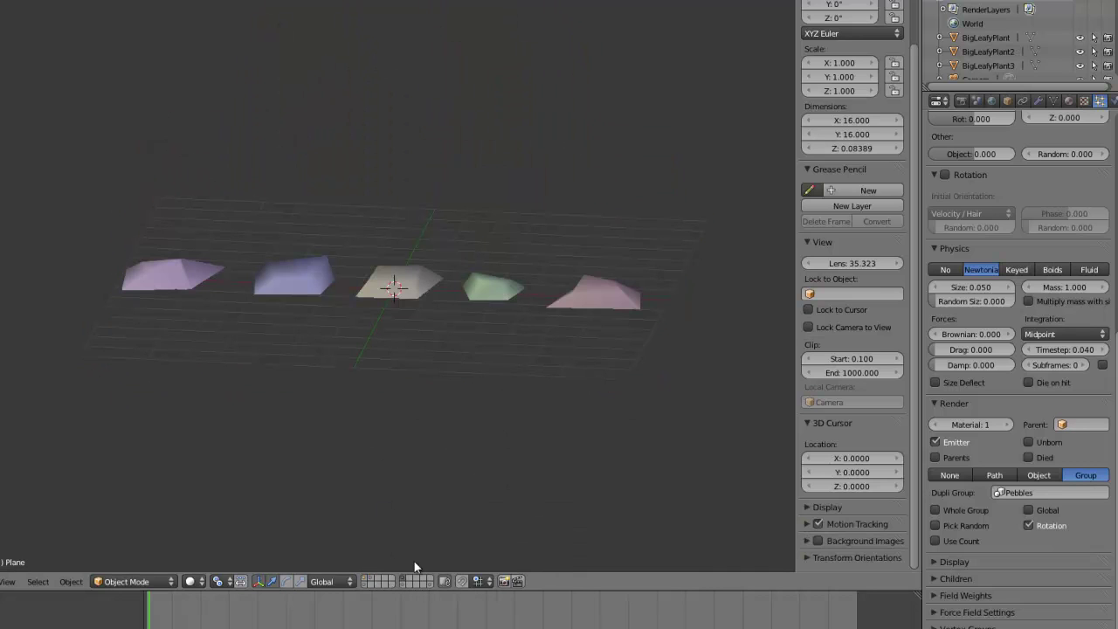
pyautogui.rightClick(618, 317)
pyautogui.keyDown('shift'); pyautogui.rightClick(472, 294); pyautogui.keyUp('shift')
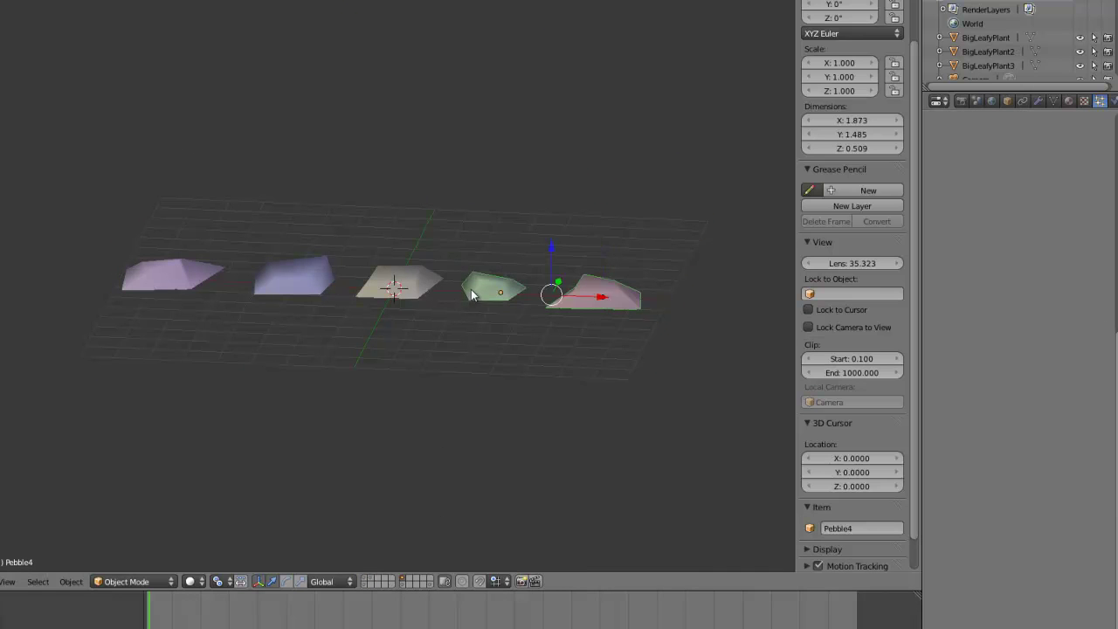
pyautogui.keyDown('shift'); pyautogui.rightClick(393, 285); pyautogui.keyUp('shift')
pyautogui.keyDown('shift'); pyautogui.rightClick(298, 278); pyautogui.keyUp('shift')
pyautogui.keyDown('shift'); pyautogui.rightClick(192, 267); pyautogui.keyUp('shift')
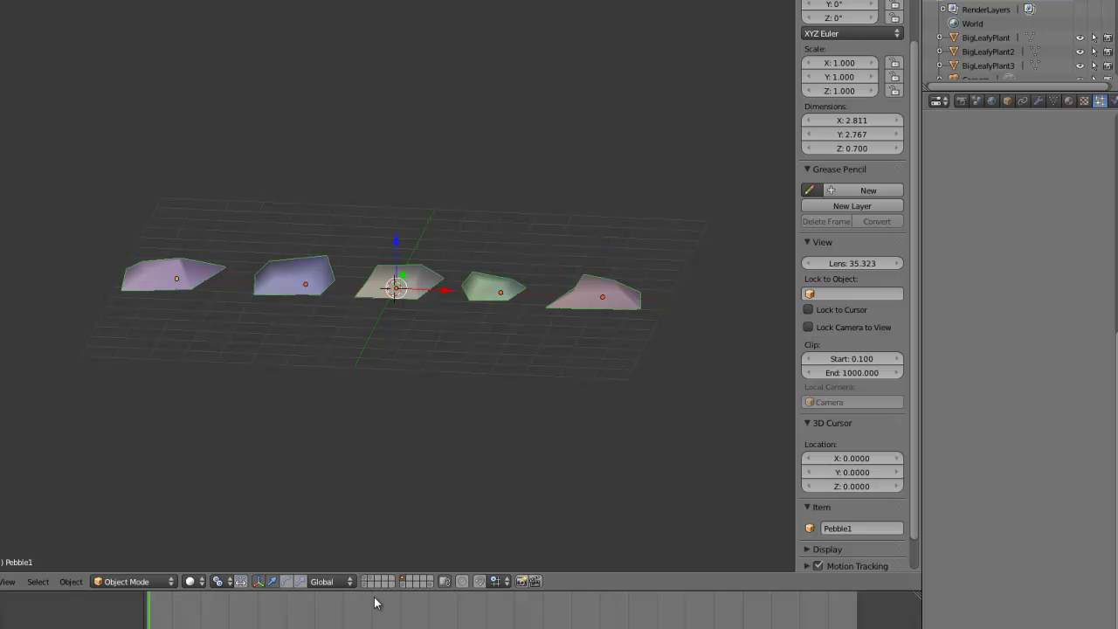
pyautogui.write('sy')
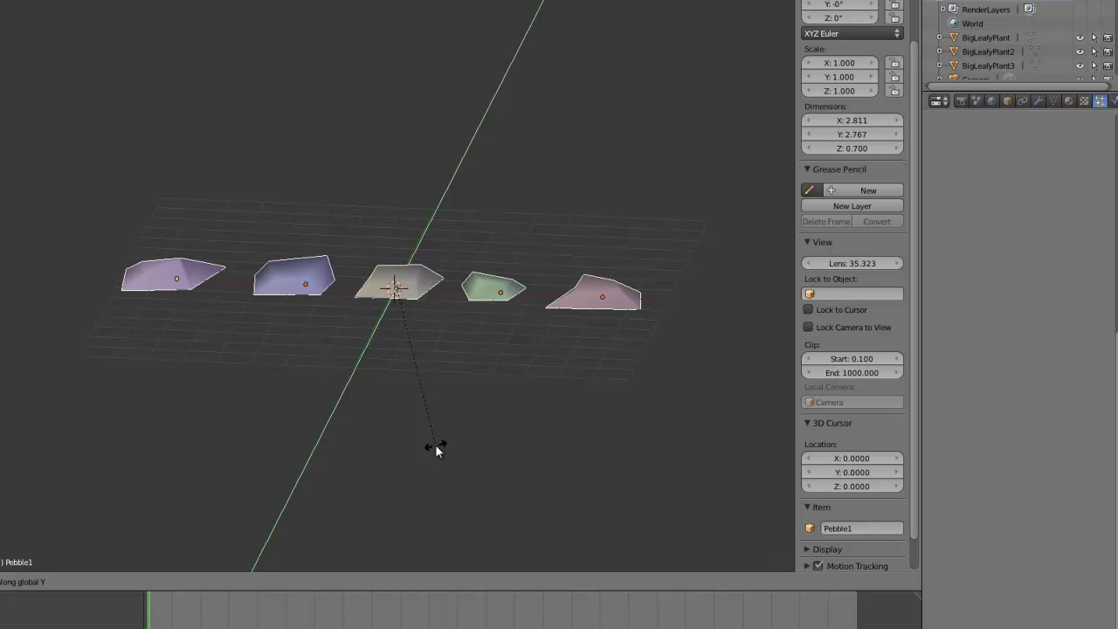
pyautogui.write('90')
pyautogui.press('Return')
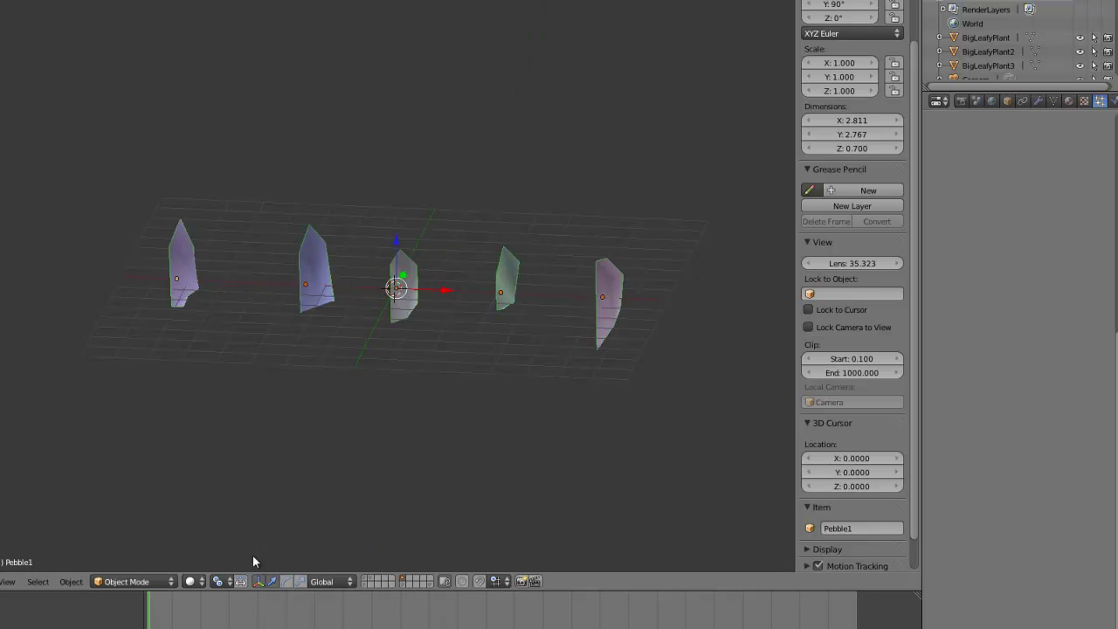
# Inspect the rotated pebbles through the camera and from the front, and check the pivot point options.
pyautogui.press('KP_0')
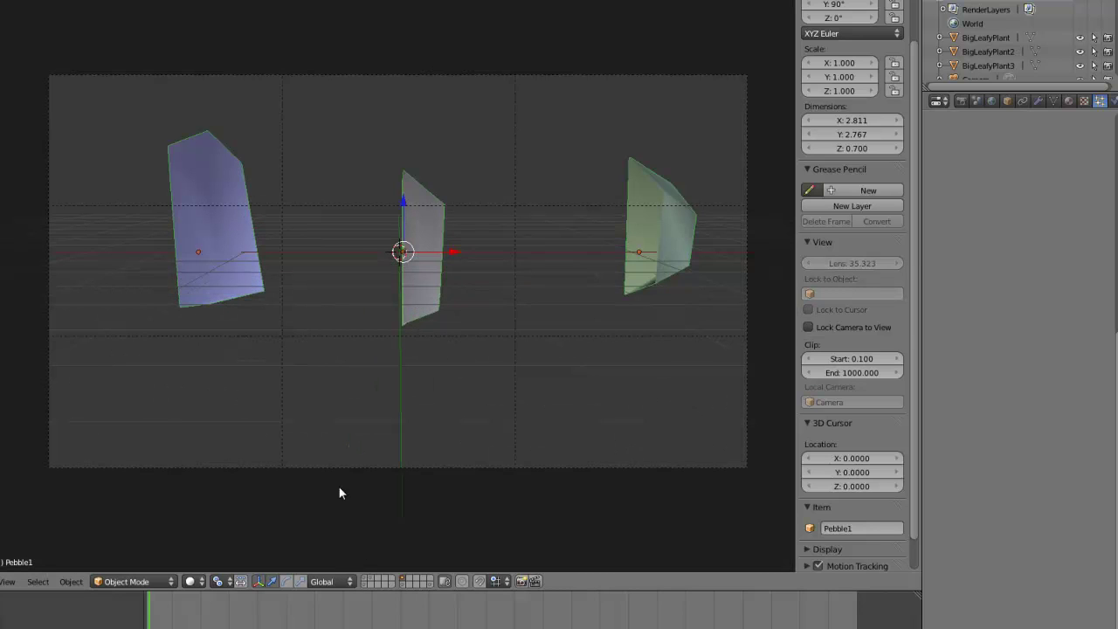
pyautogui.press('KP_1')
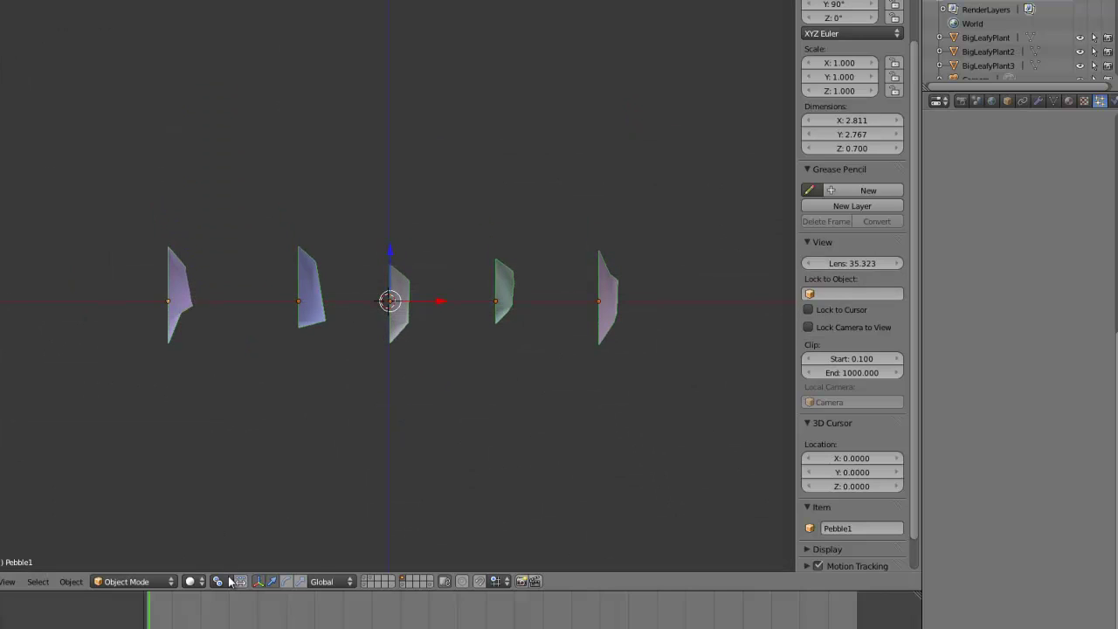
pyautogui.click(229, 582)
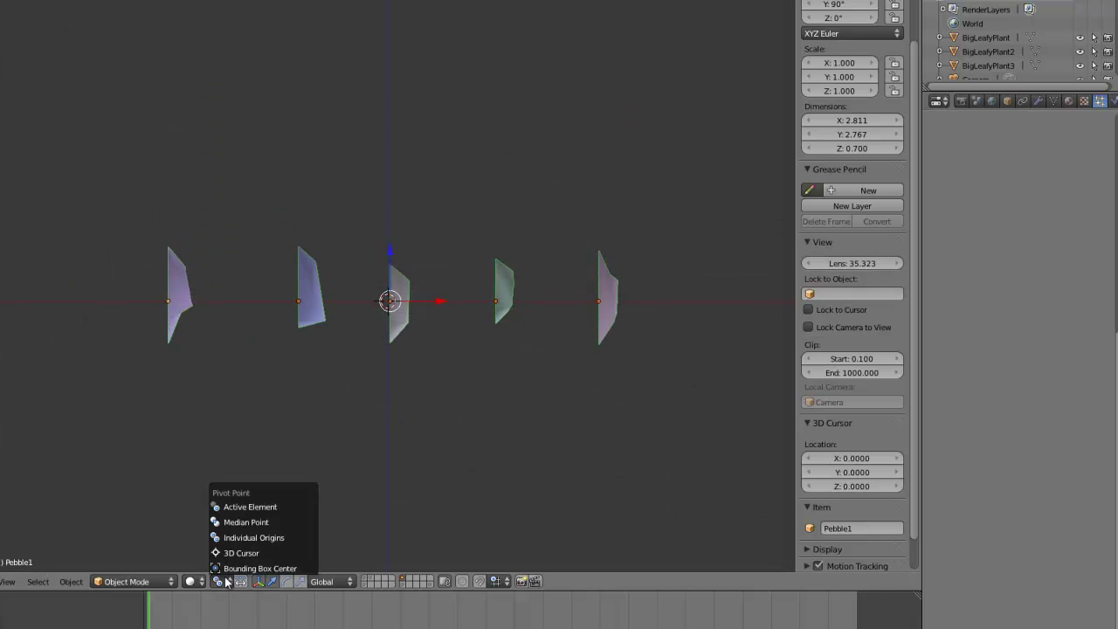
pyautogui.click(248, 522)
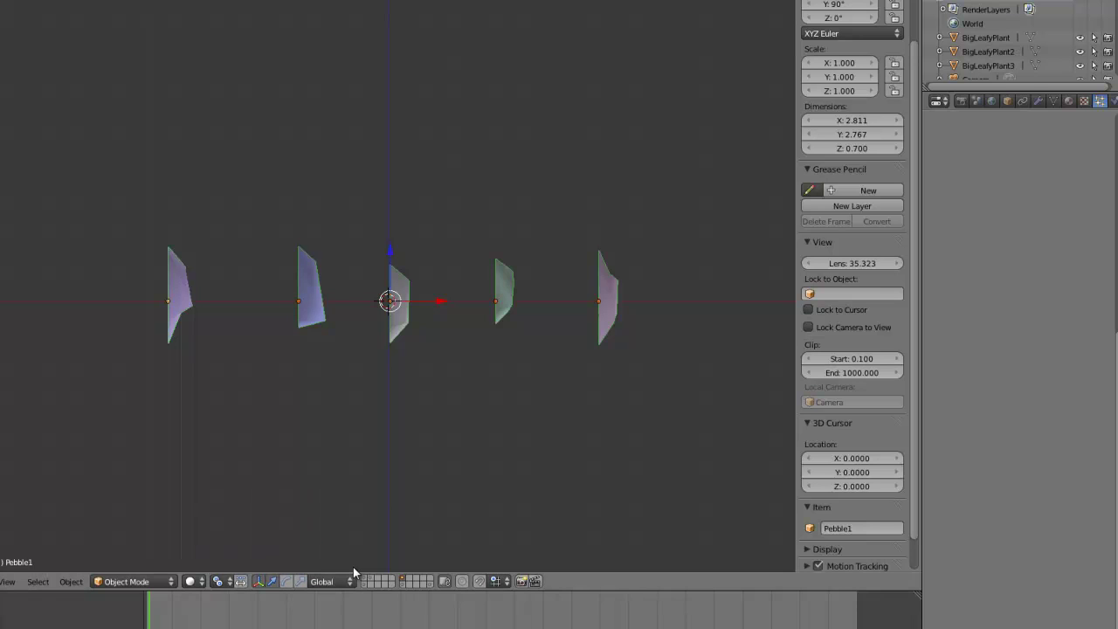
# Show the ground and tree layers together through the camera and select the ground plane.
pyautogui.click(367, 581)
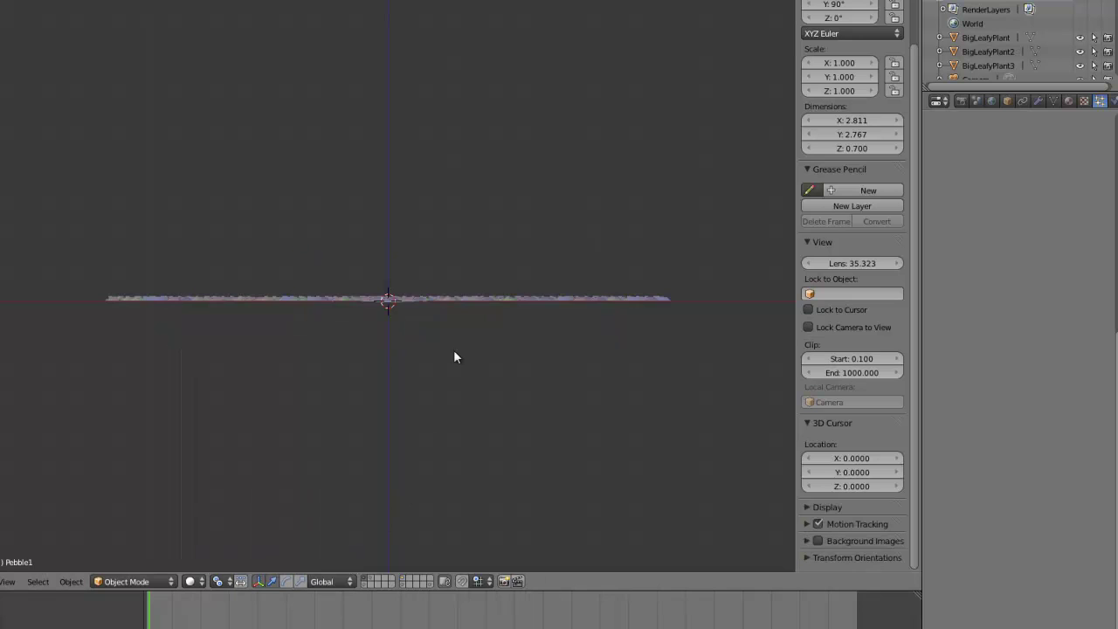
pyautogui.press('KP_0')
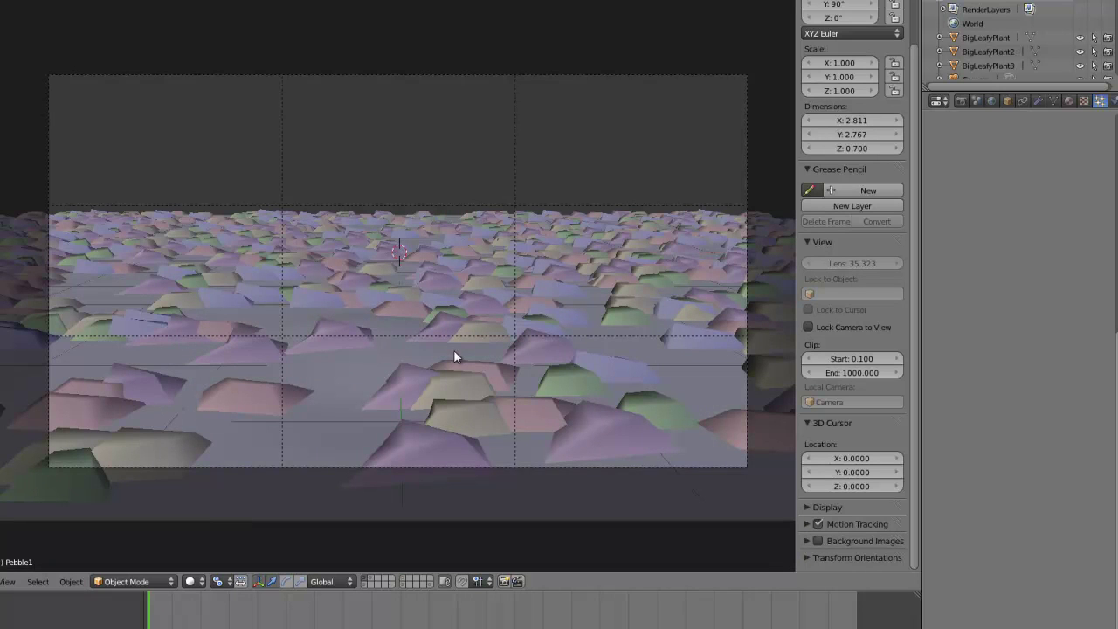
pyautogui.keyDown('shift'); pyautogui.click(372, 579); pyautogui.keyUp('shift')
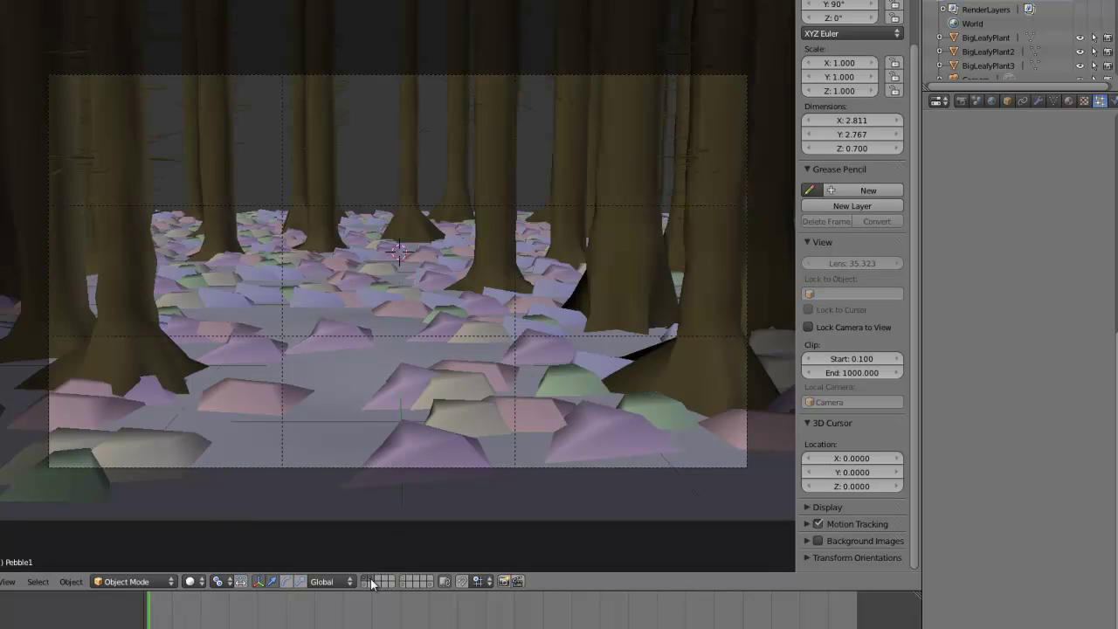
pyautogui.rightClick(489, 348)
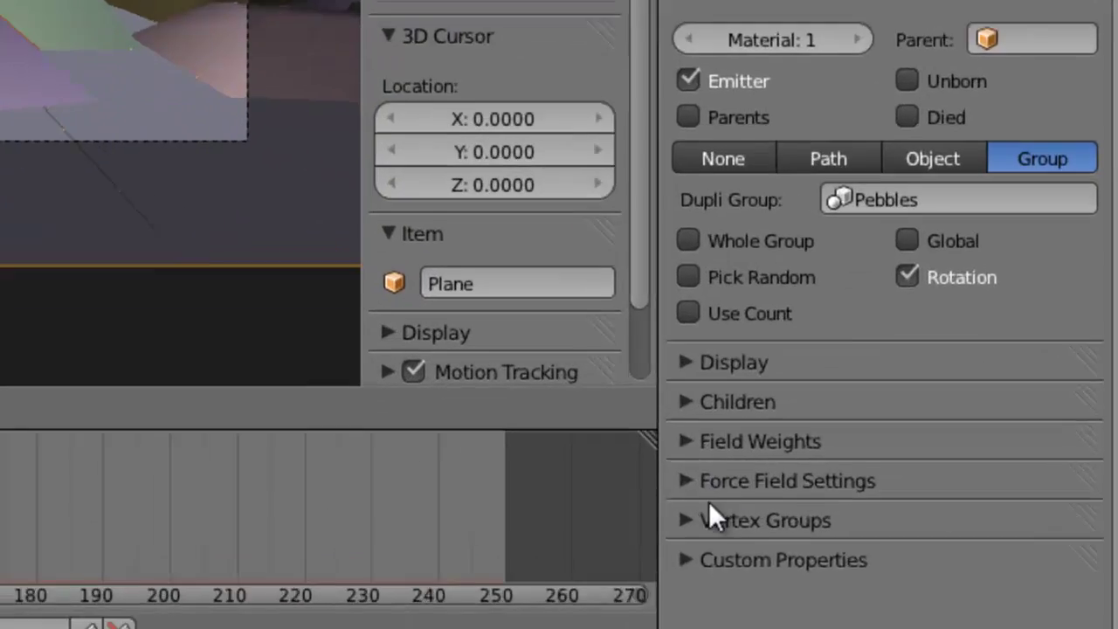
# Limit the pebbles to the path by using the Path vertex group for particle density.
pyautogui.click(944, 628)
pyautogui.scroll(-5, 659, 493)
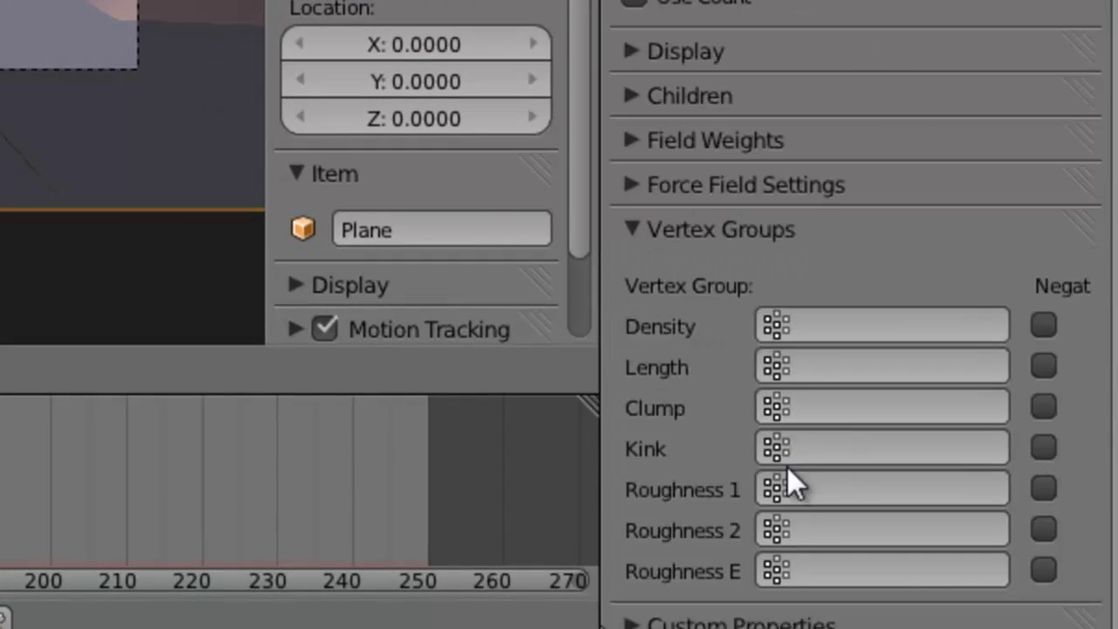
pyautogui.click(789, 316)
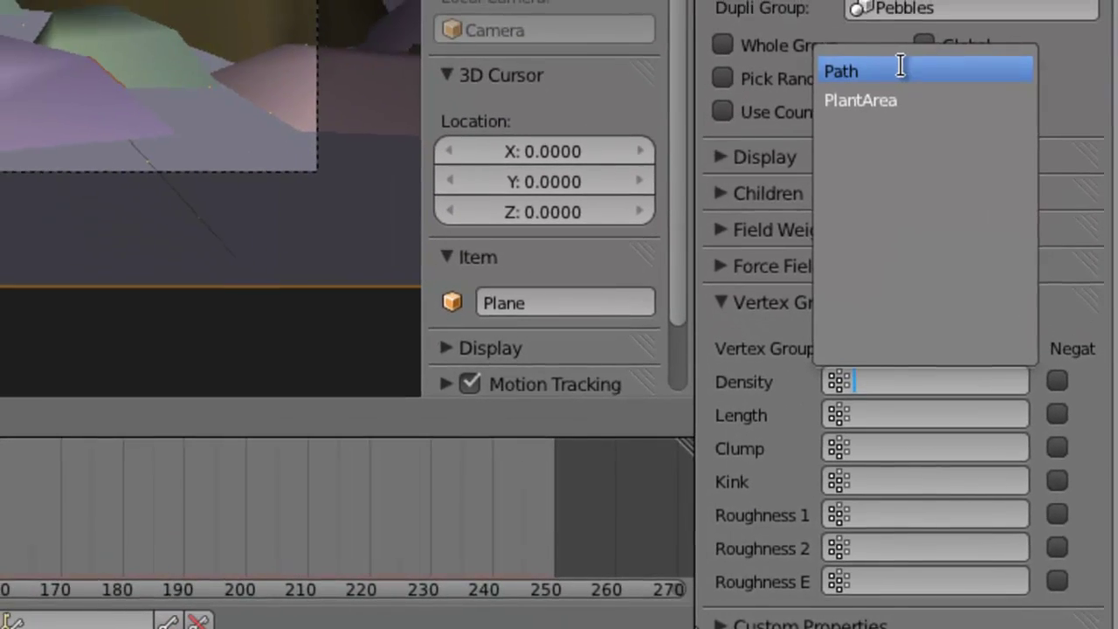
pyautogui.click(901, 70)
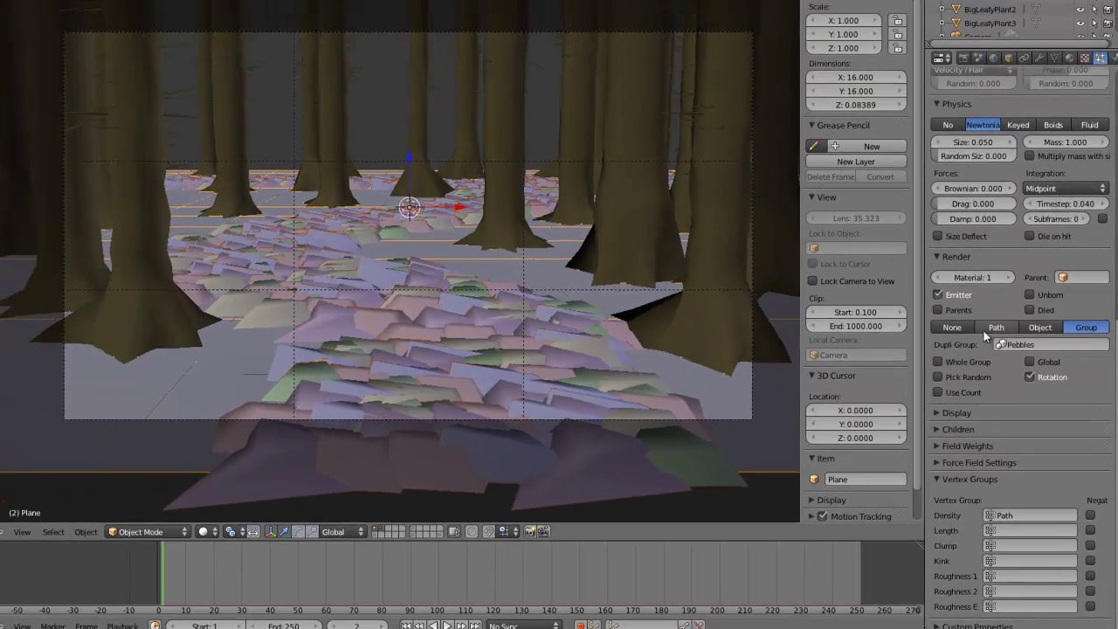
# Set the physics size of the Pebbles particles to 0.005.
pyautogui.scroll(4, 965, 193)
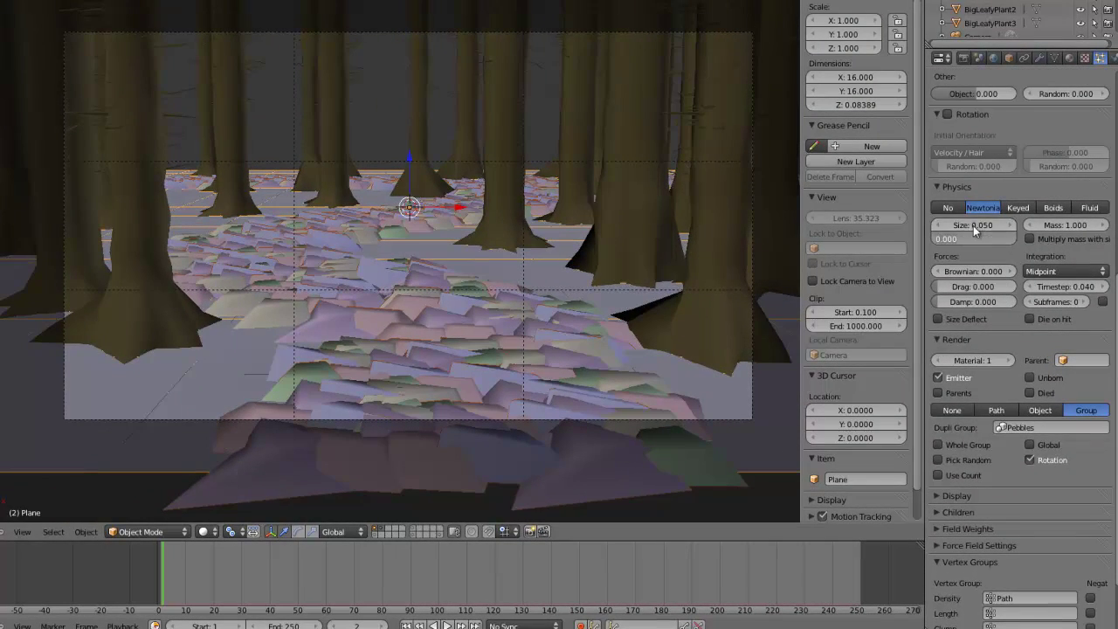
pyautogui.click(975, 226)
pyautogui.write('.00')
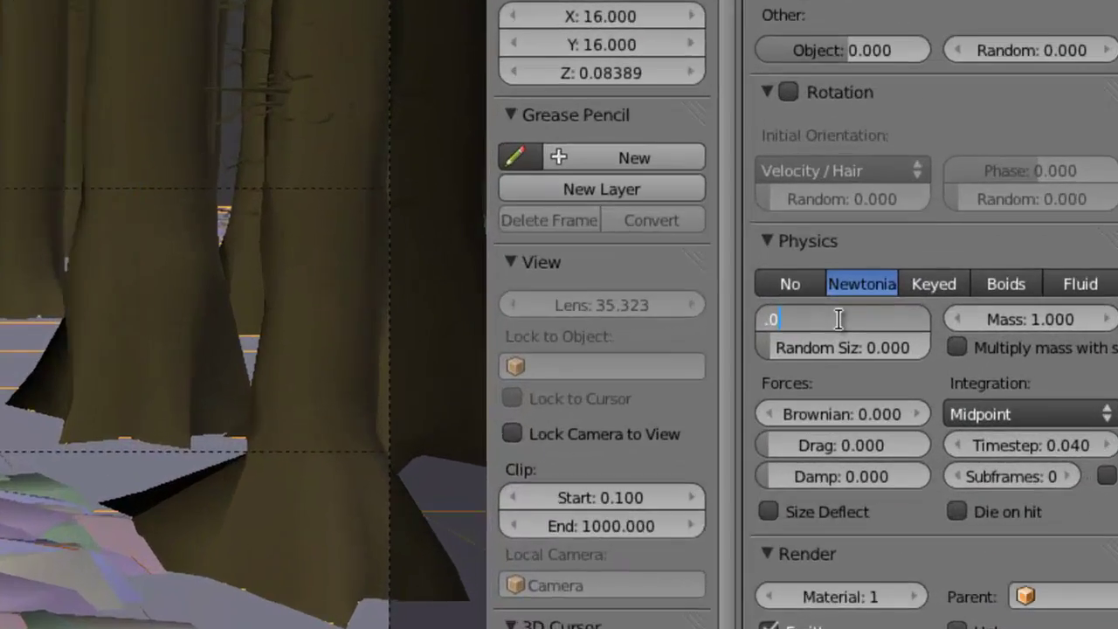
pyautogui.write('5')
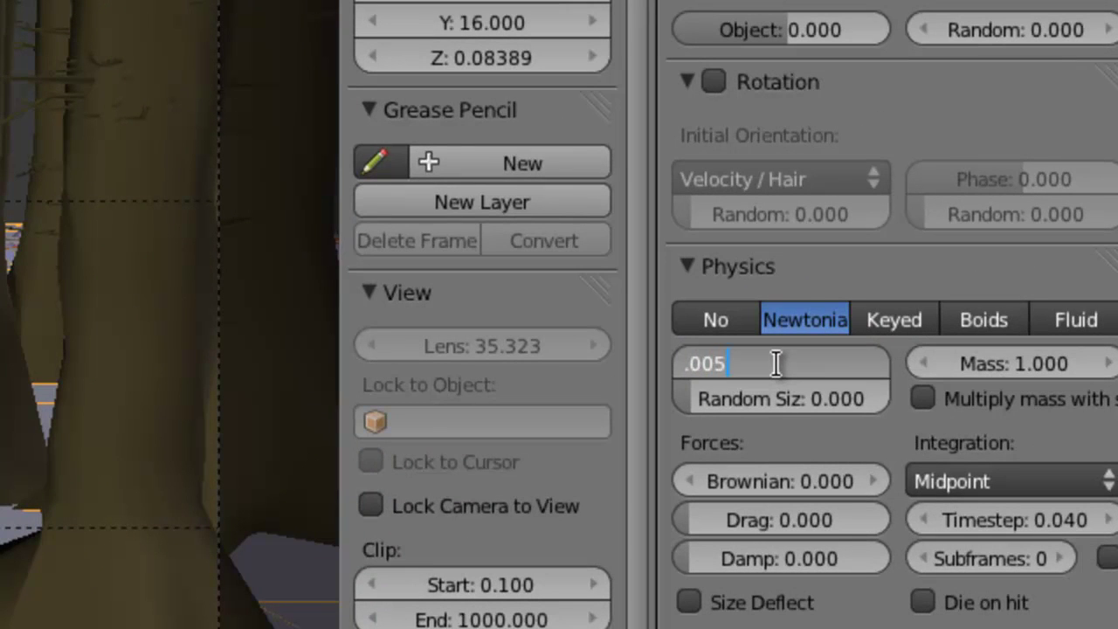
pyautogui.press('Return')
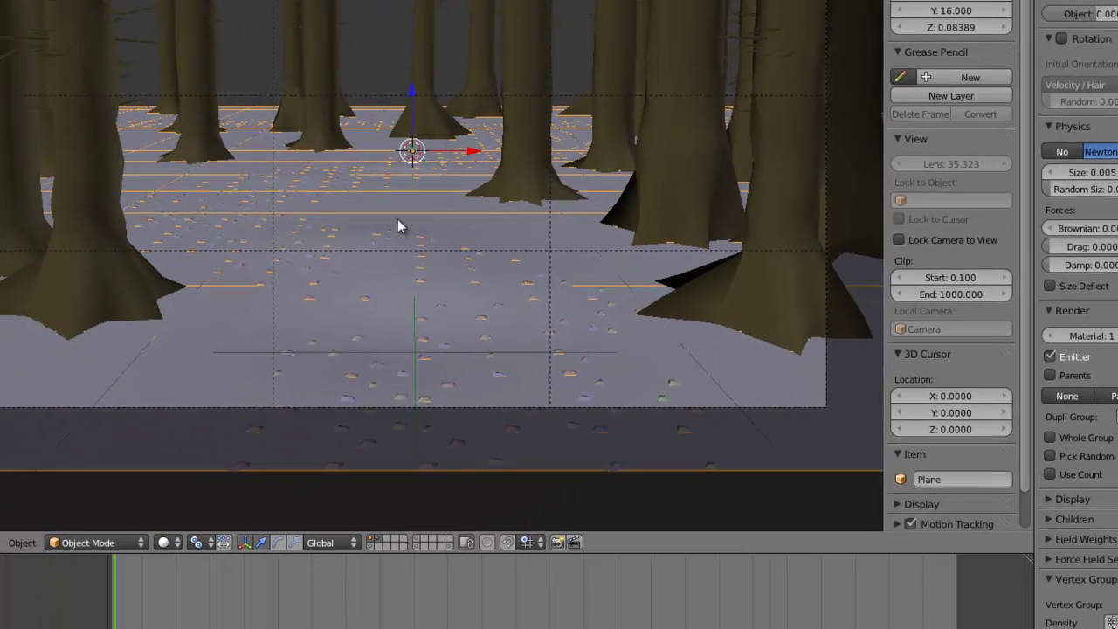
# Switch the pebble emission distribution to Random and set the particle number to 30000.
pyautogui.scroll(10, 1079, 262)
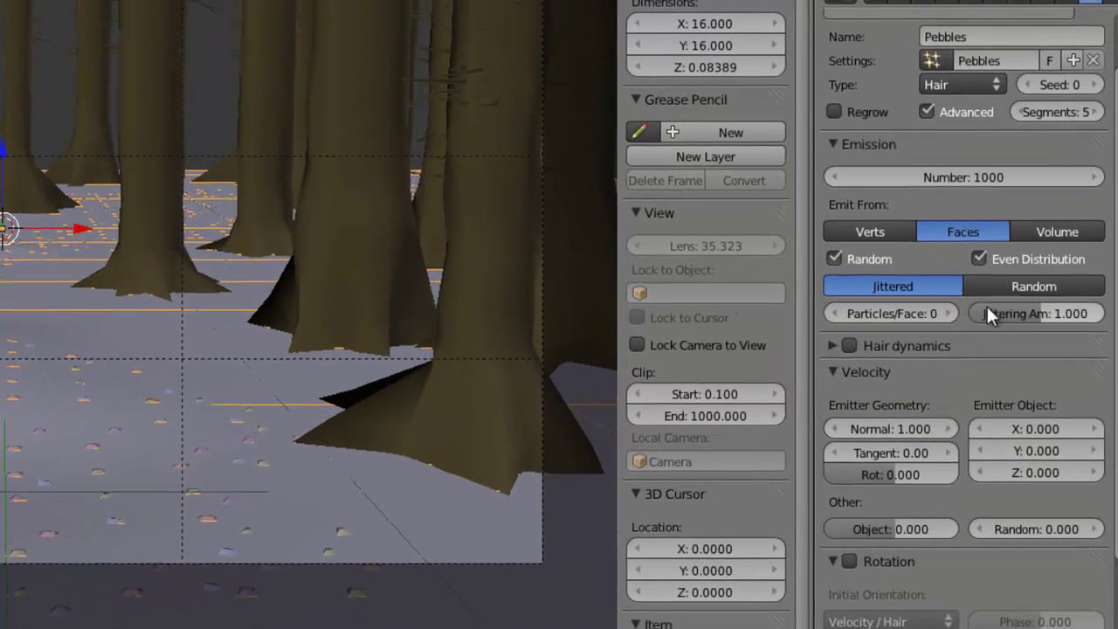
pyautogui.click(1001, 290)
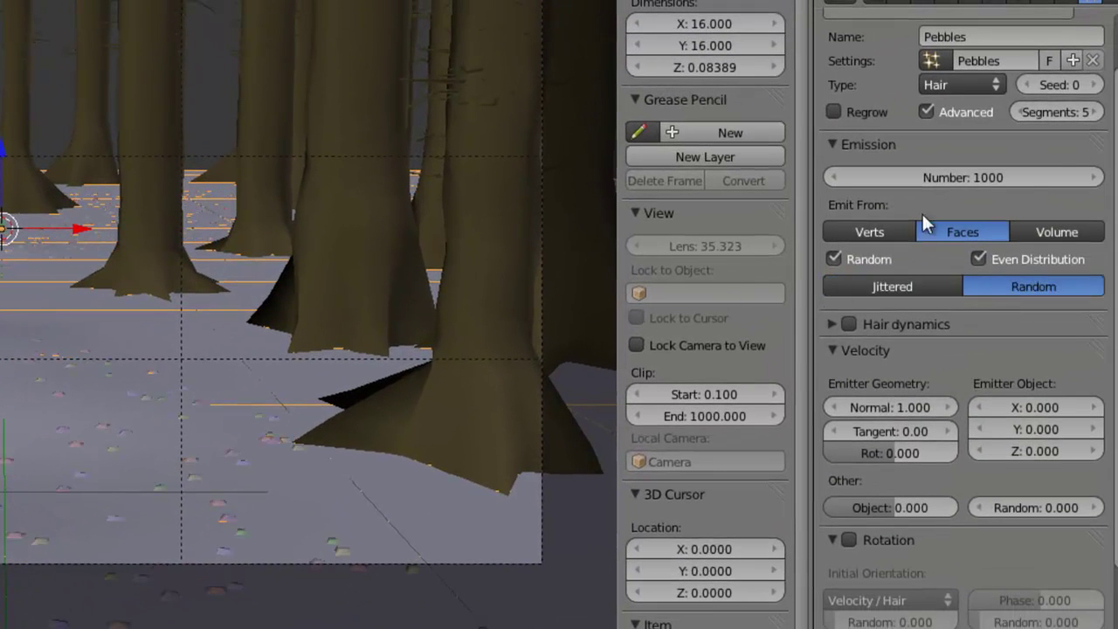
pyautogui.click(992, 177)
pyautogui.write('30000')
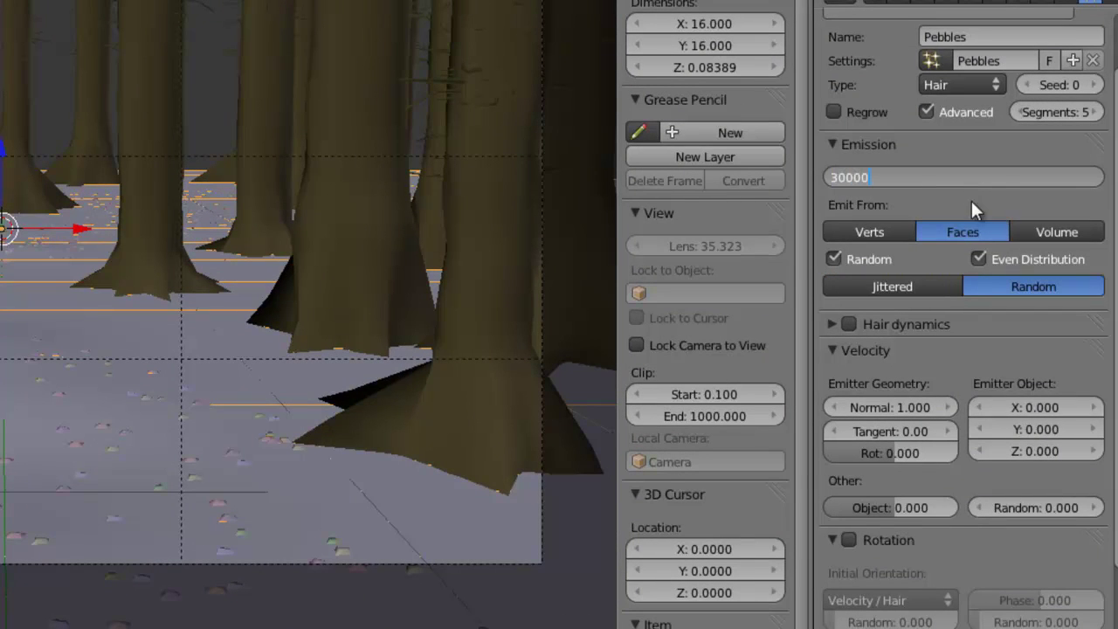
pyautogui.press('Return')
# Save the scene over the existing file and deselect everything.
pyautogui.hotkey('ctrl', 's')
pyautogui.click(237, 229)
pyautogui.press('a')
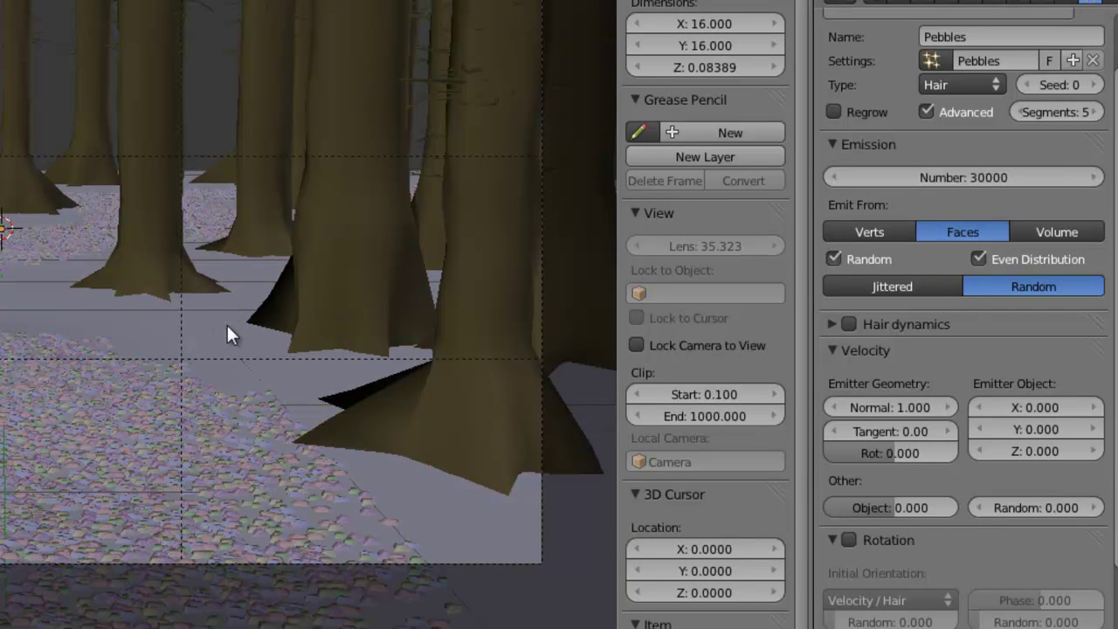
# Reselect the ground plane and set the random size of the Pebbles particles to 0.5.
pyautogui.rightClick(115, 417)
pyautogui.scroll(-8, 873, 559)
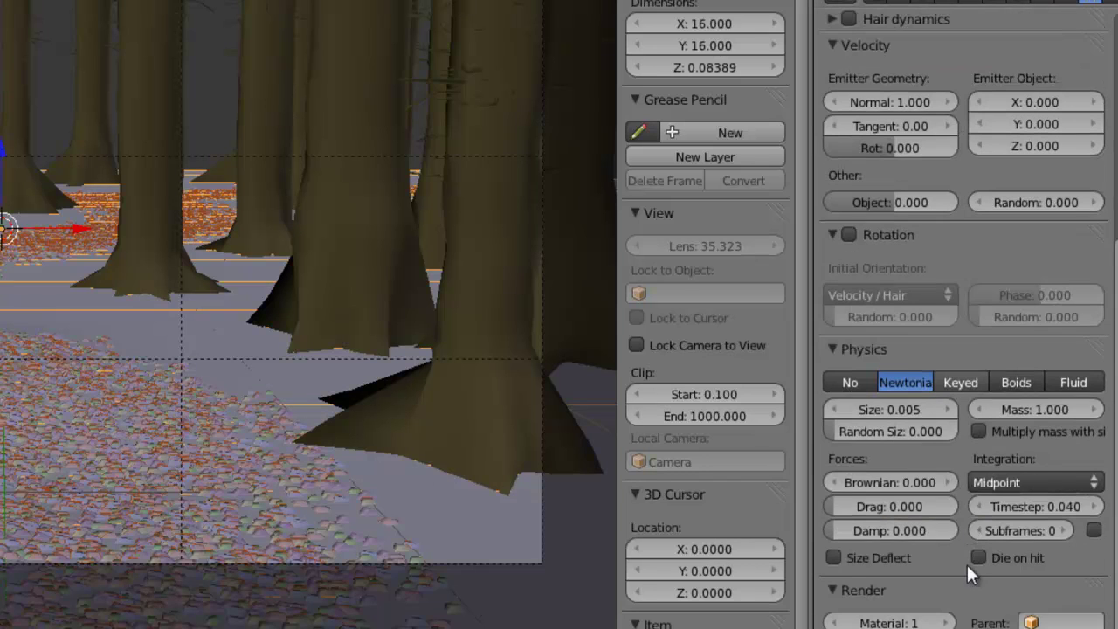
pyautogui.click(873, 431)
pyautogui.press('BackSpace')
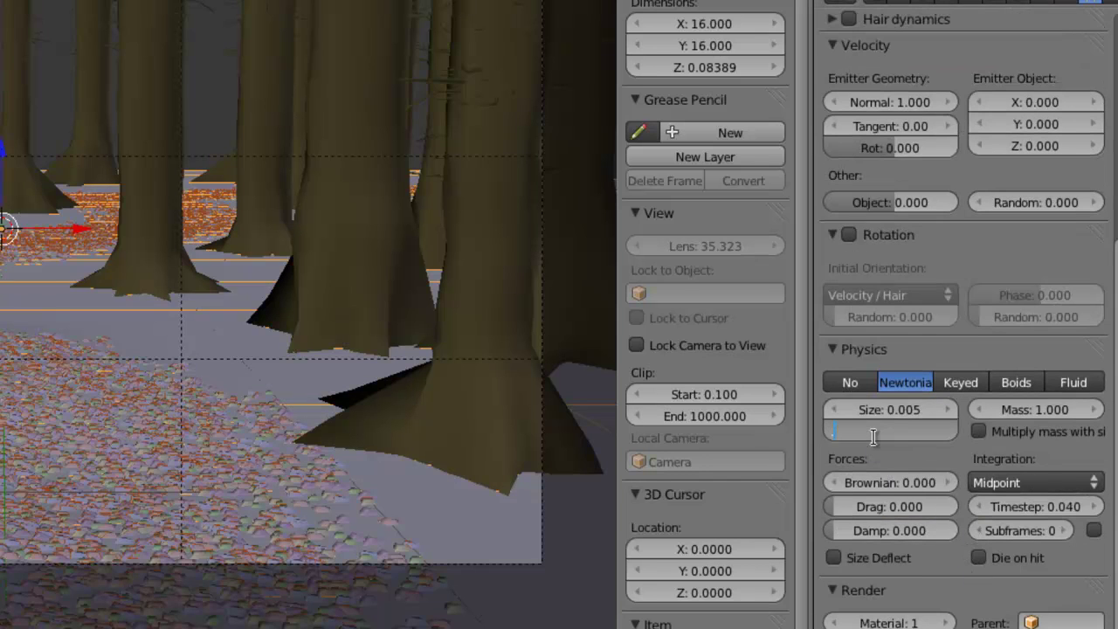
pyautogui.write('.5')
pyautogui.press('Return')
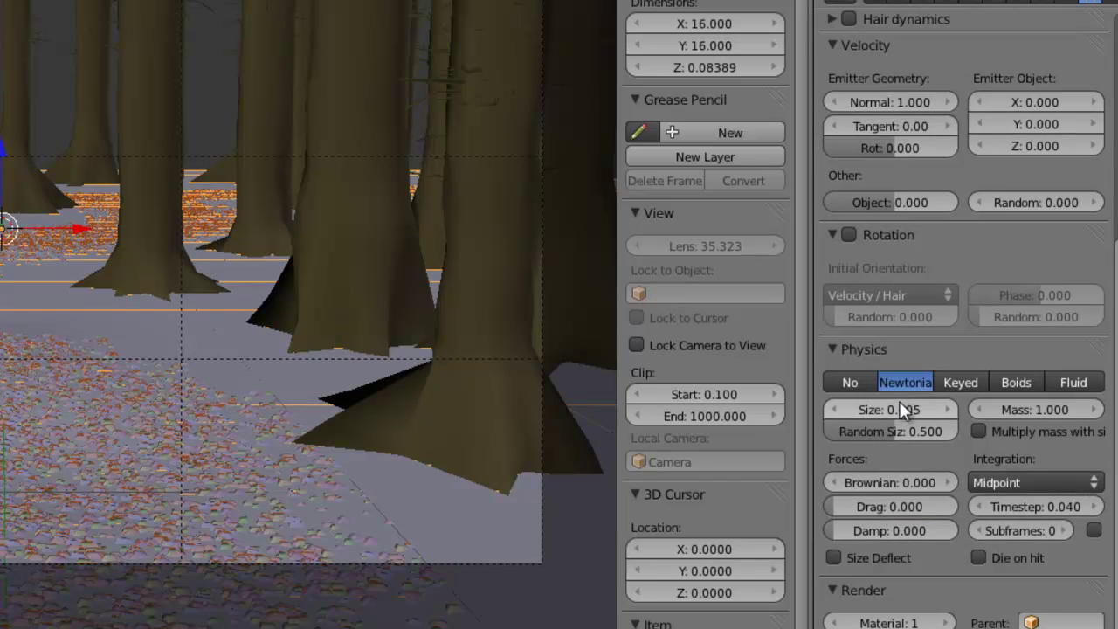
# Set the pebble particle size to 0.003, deselect the ground and save over the existing file.
pyautogui.click(899, 403)
pyautogui.write('.003')
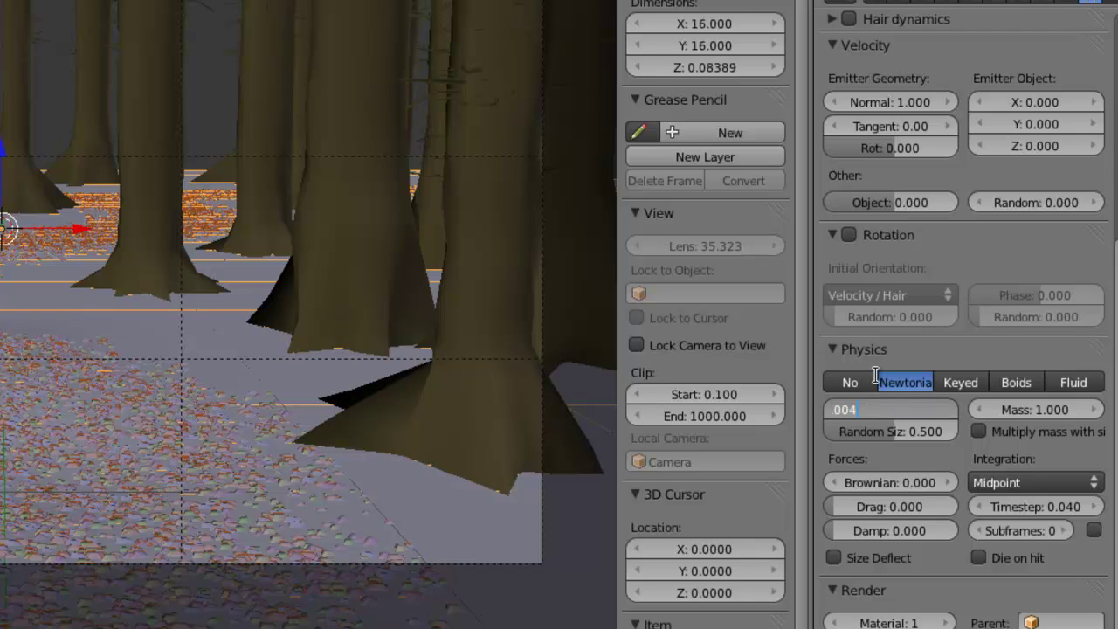
pyautogui.press('Return')
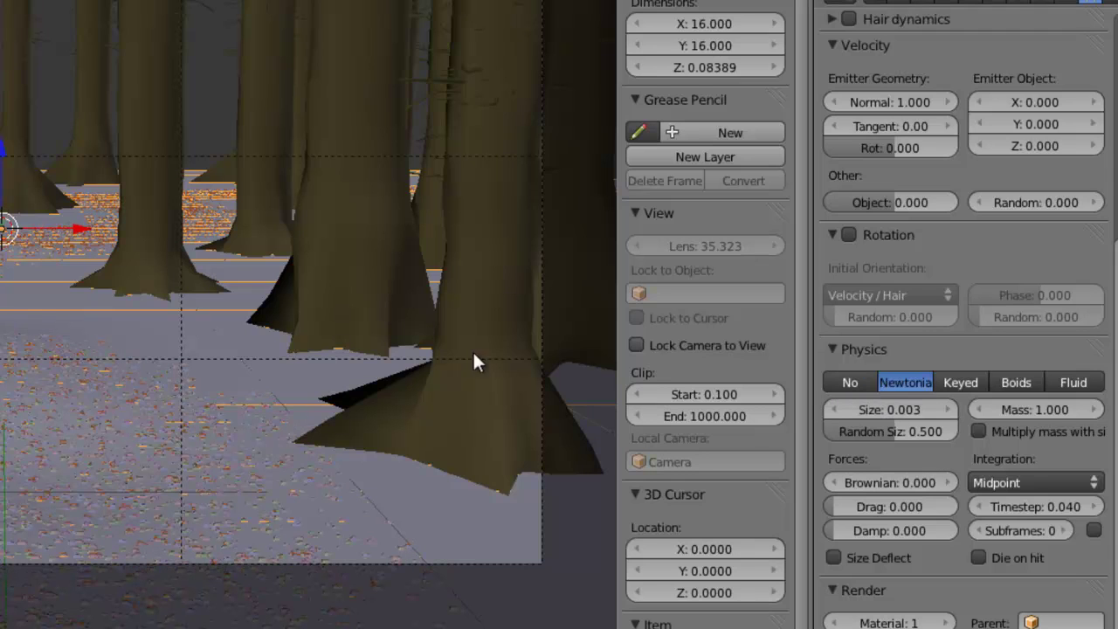
pyautogui.hotkey('ctrl', 'shift', 'o')
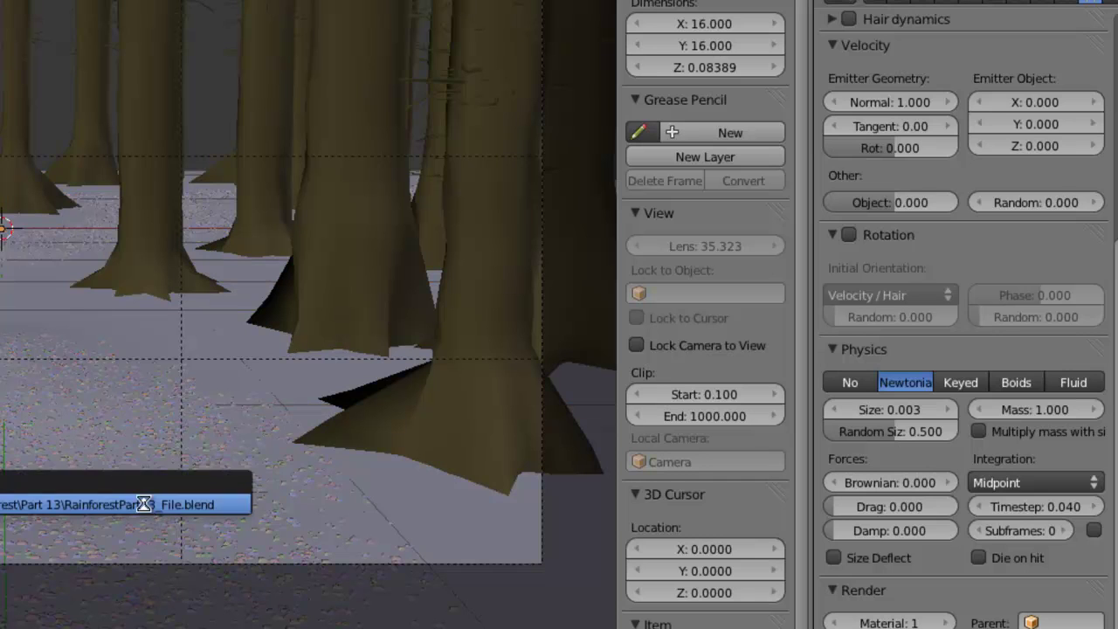
pyautogui.click(142, 502)
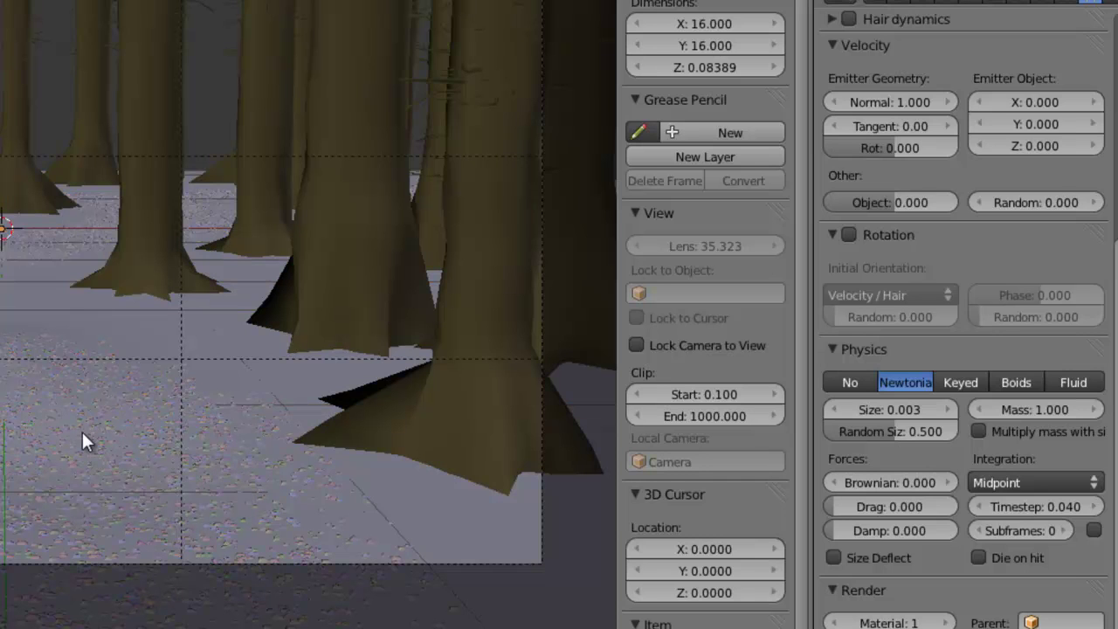
# Set the viewport display percentage of the Pebbles particles to 5 and return to the camera view.
pyautogui.scroll(8, 1045, 263)
pyautogui.scroll(-7, 1046, 266)
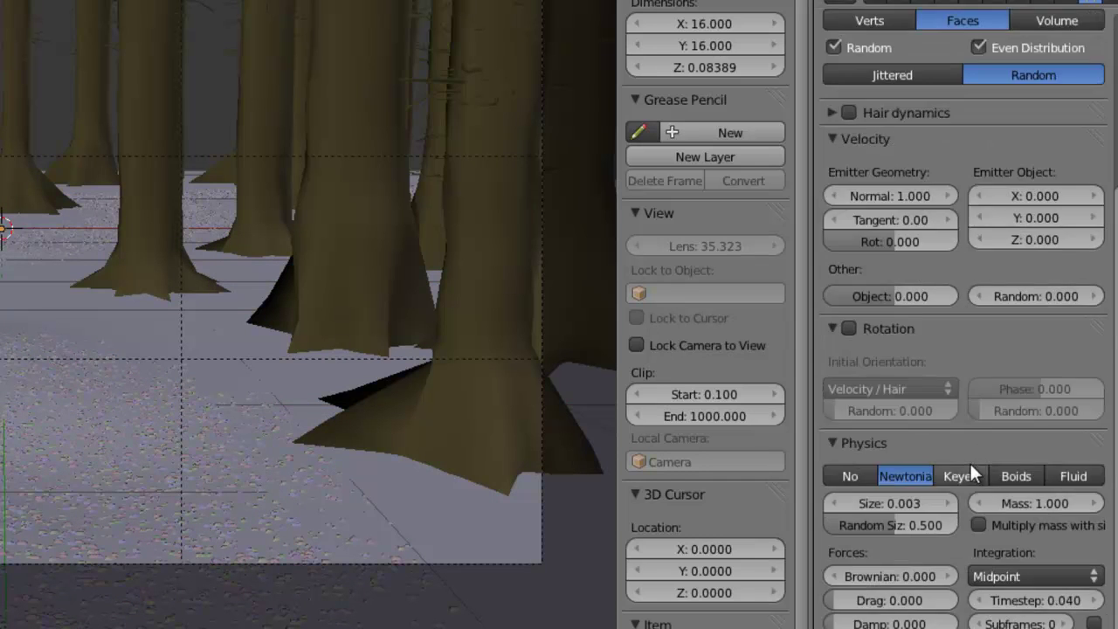
pyautogui.scroll(-10, 955, 477)
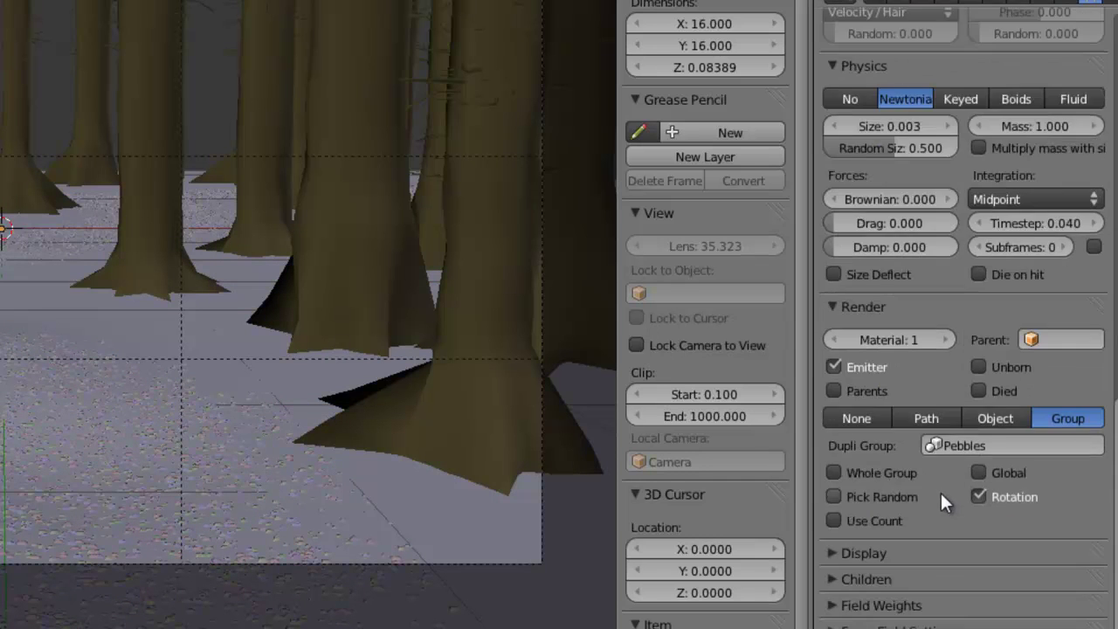
pyautogui.click(864, 552)
pyautogui.click(889, 613)
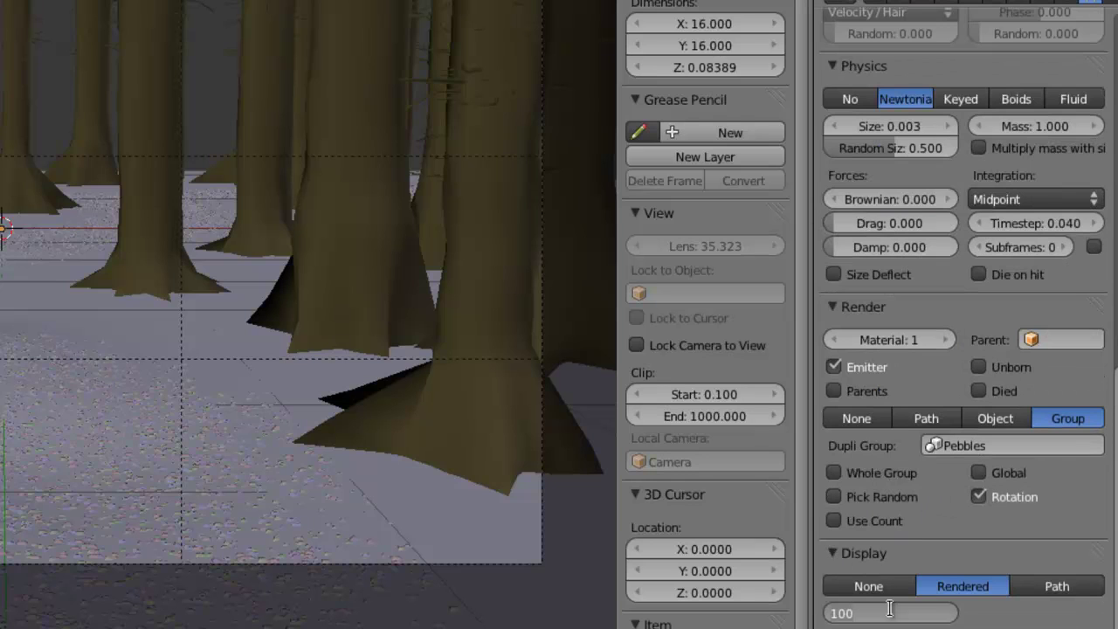
pyautogui.write('5')
pyautogui.press('Return')
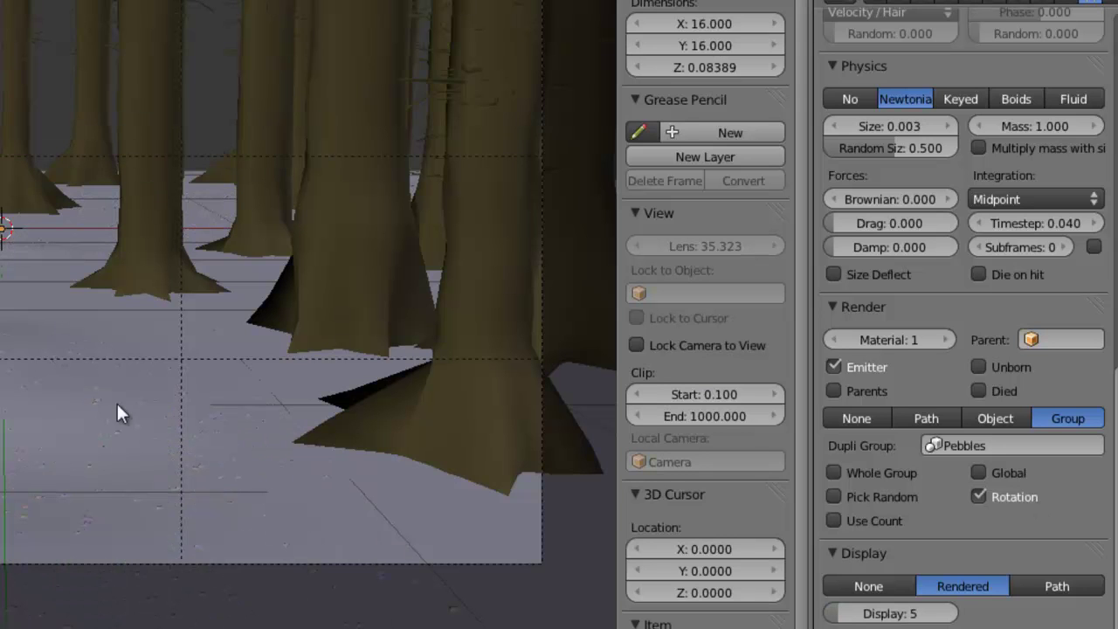
pyautogui.moveTo(106, 467); pyautogui.dragTo(124, 568, button='middle')
pyautogui.press('KP_0')
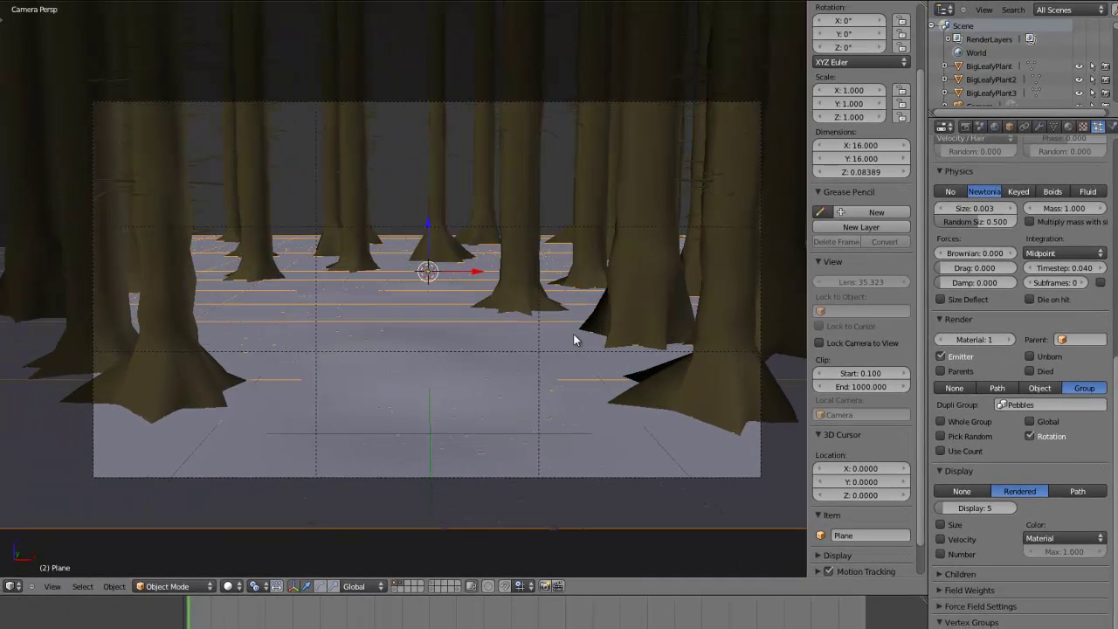
# Add a second particle system to the ground plane and name both the system and its settings Plants.
pyautogui.scroll(10, 1112, 160)
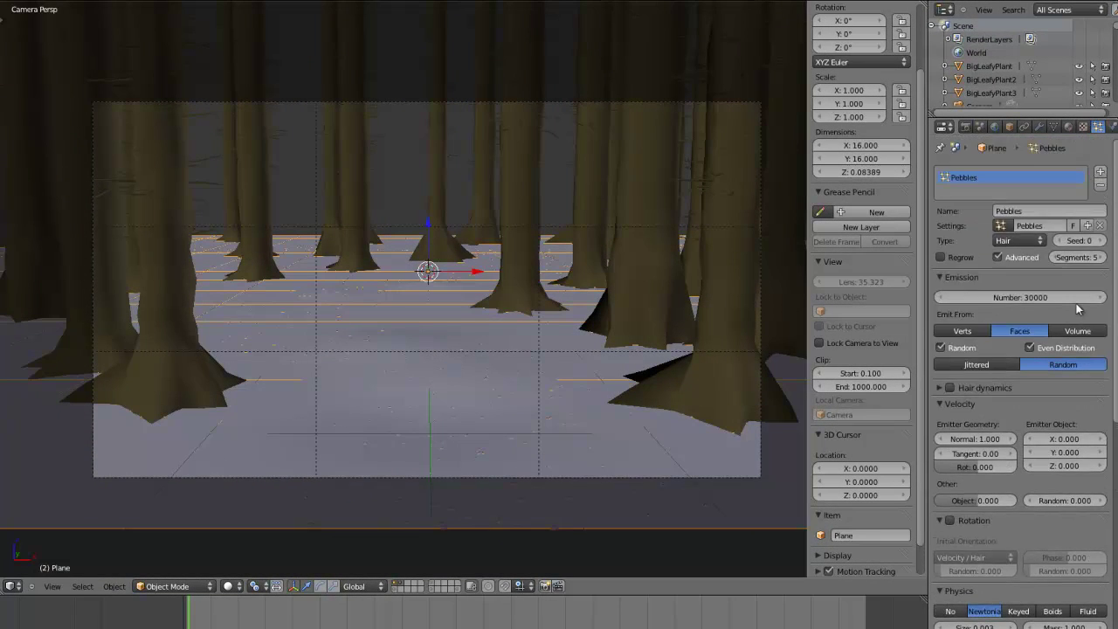
pyautogui.click(1100, 172)
pyautogui.click(1031, 211)
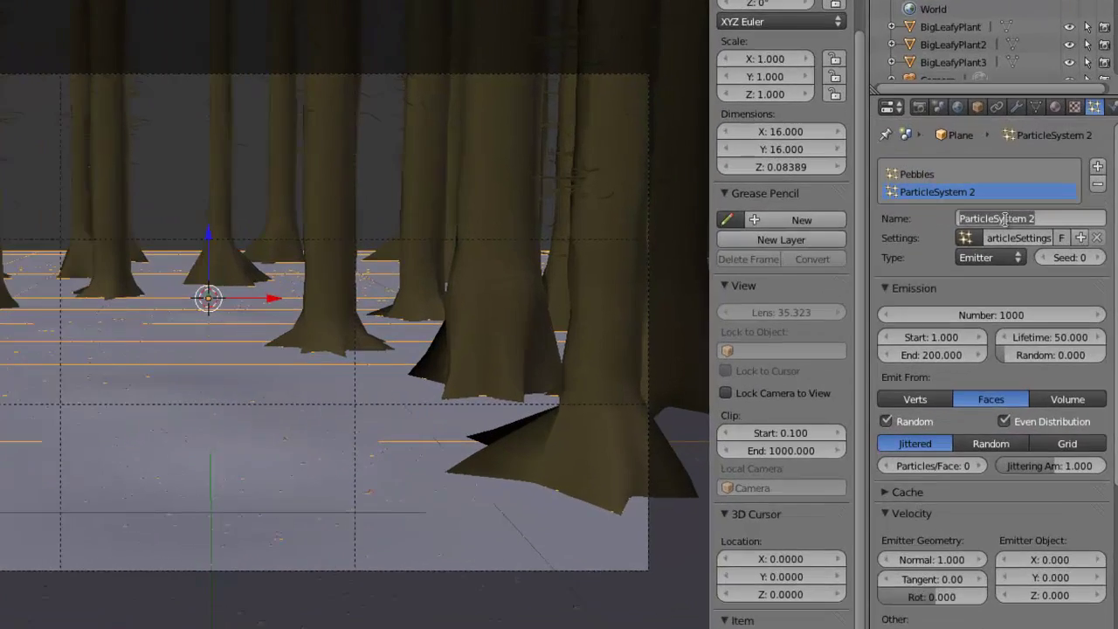
pyautogui.write('Plants')
pyautogui.press('Tab')
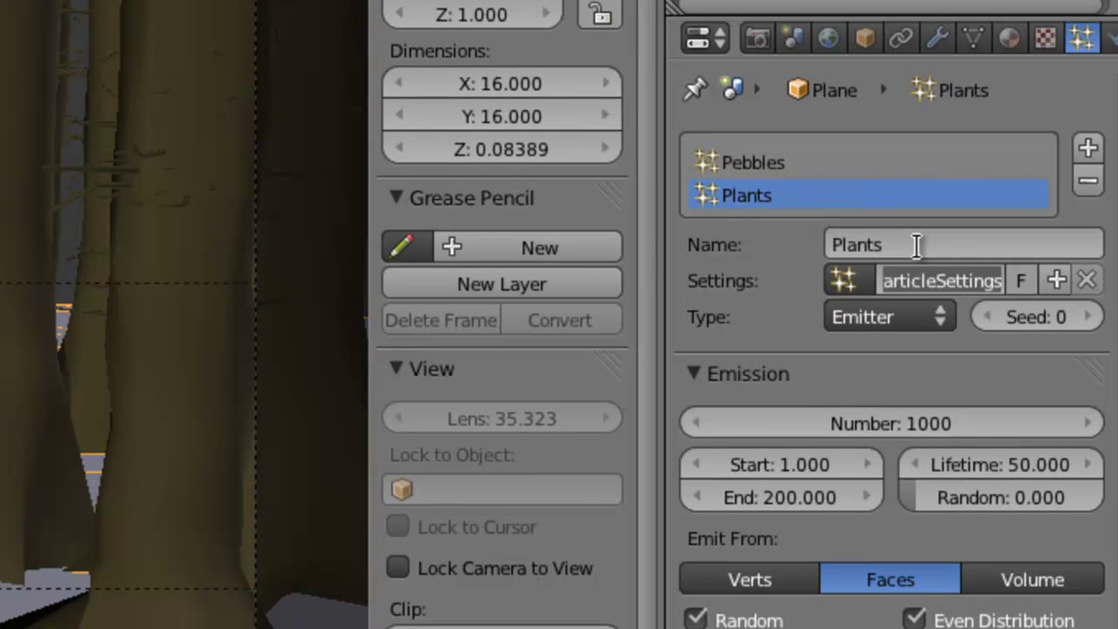
pyautogui.write('Plants')
pyautogui.press('Return')
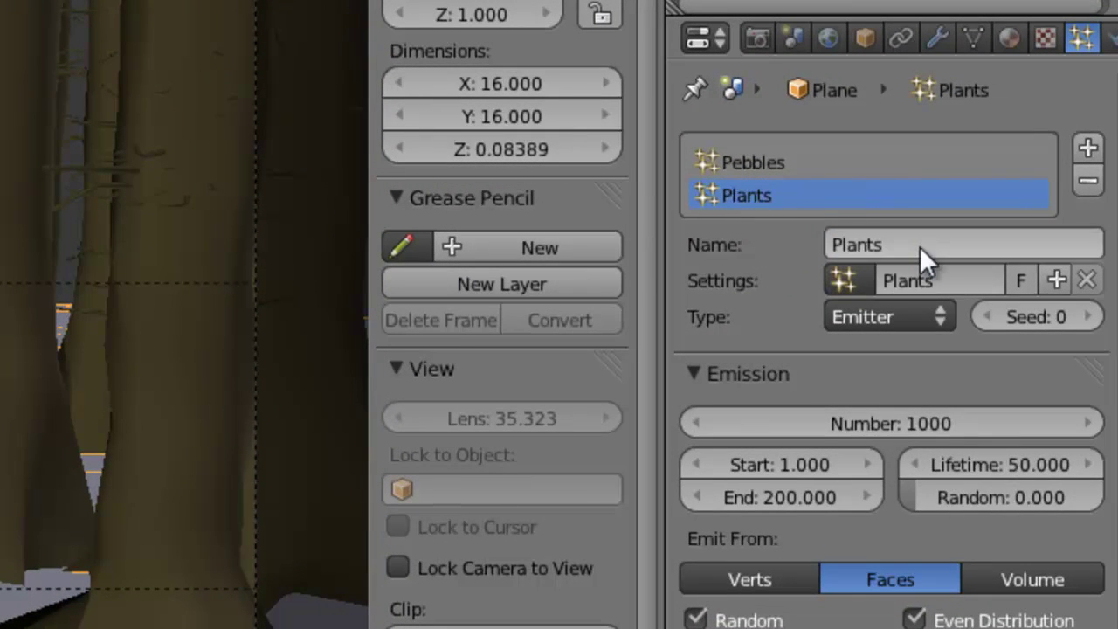
# Make the Plants system a Hair type, limit its density to the PlantArea vertex group and return to the camera view.
pyautogui.click(905, 331)
pyautogui.click(905, 253)
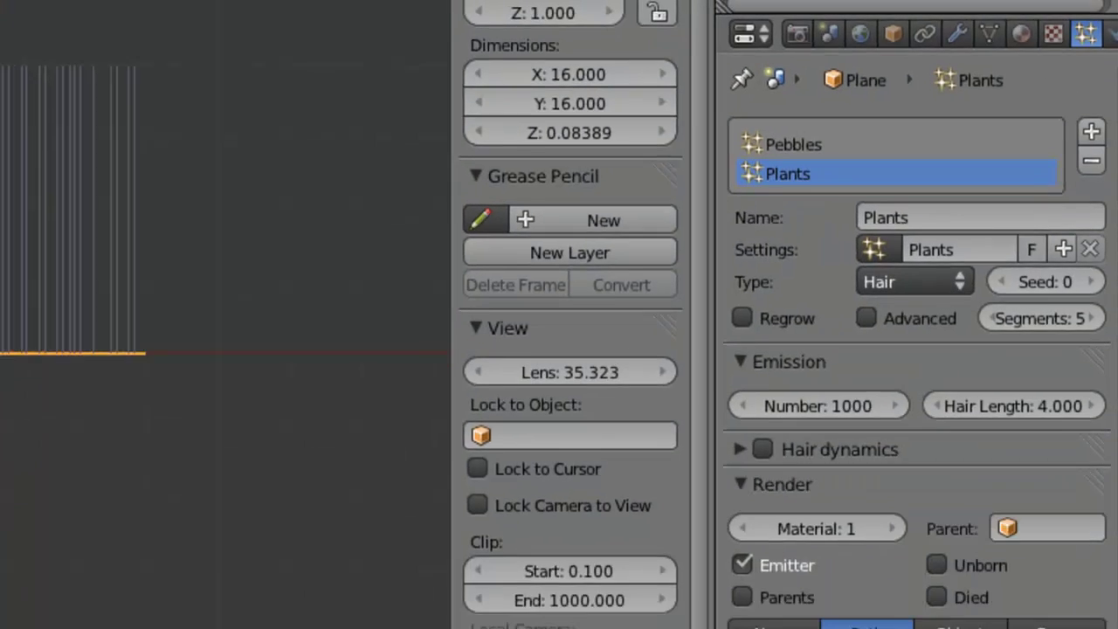
pyautogui.scroll(-5, 1034, 479)
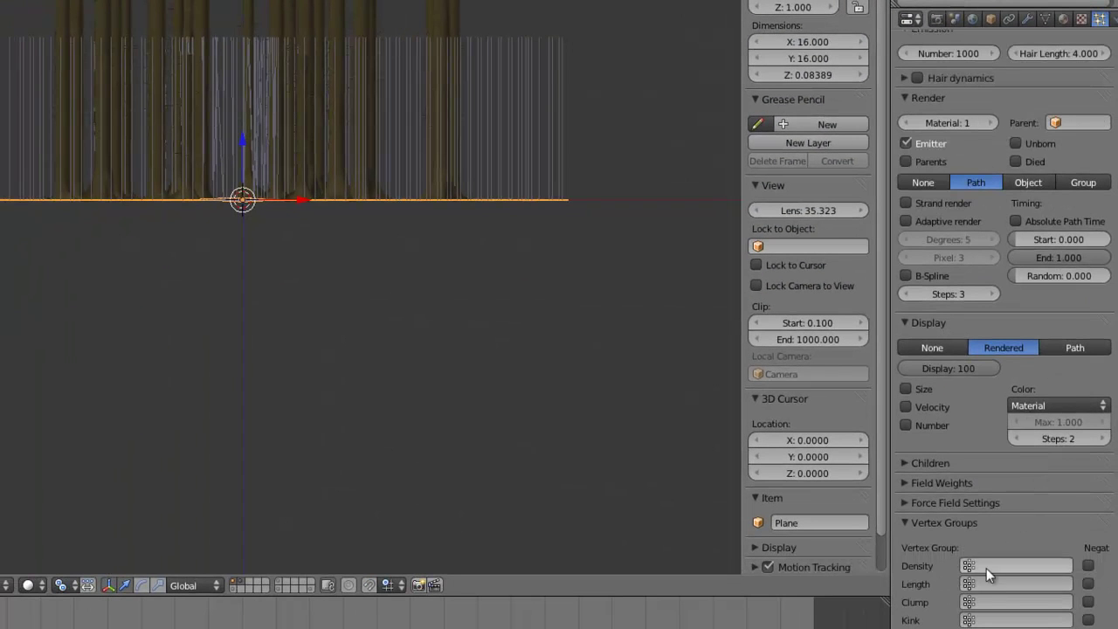
pyautogui.click(986, 568)
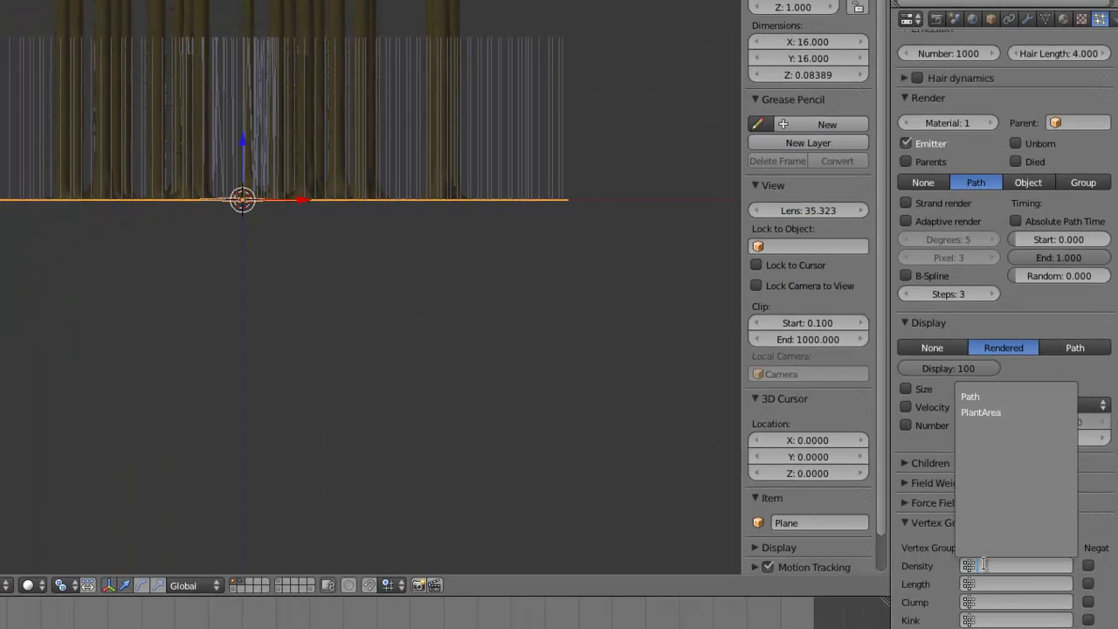
pyautogui.click(994, 410)
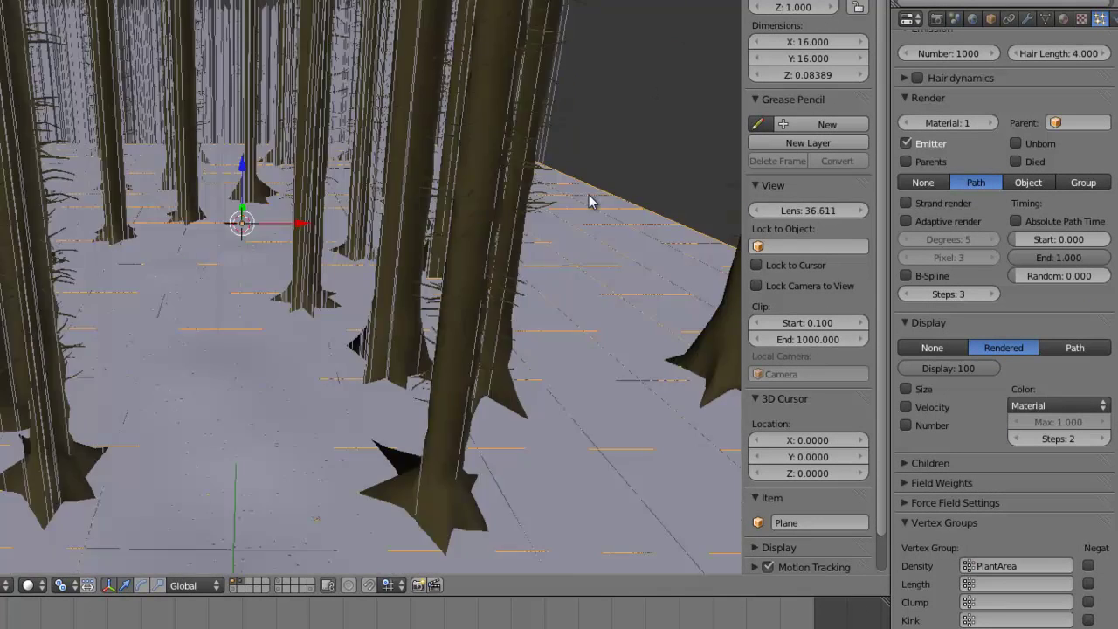
pyautogui.press('KP_0')
# Enable the advanced hair settings for the Plants system and render its particles as the Plants group.
pyautogui.scroll(5, 956, 257)
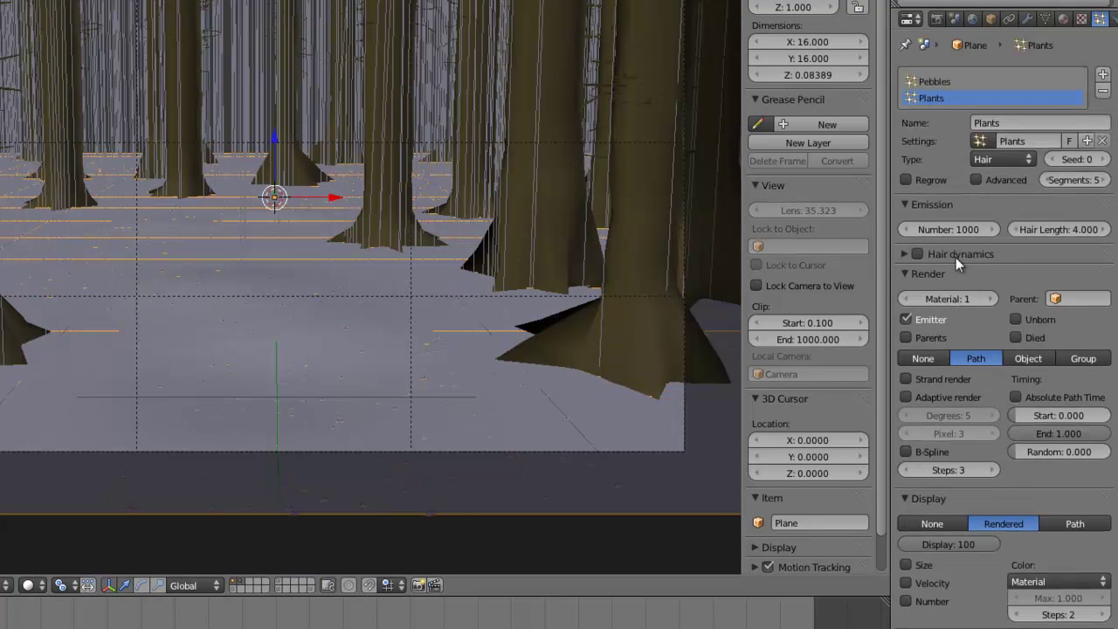
pyautogui.click(977, 180)
pyautogui.scroll(-15, 983, 453)
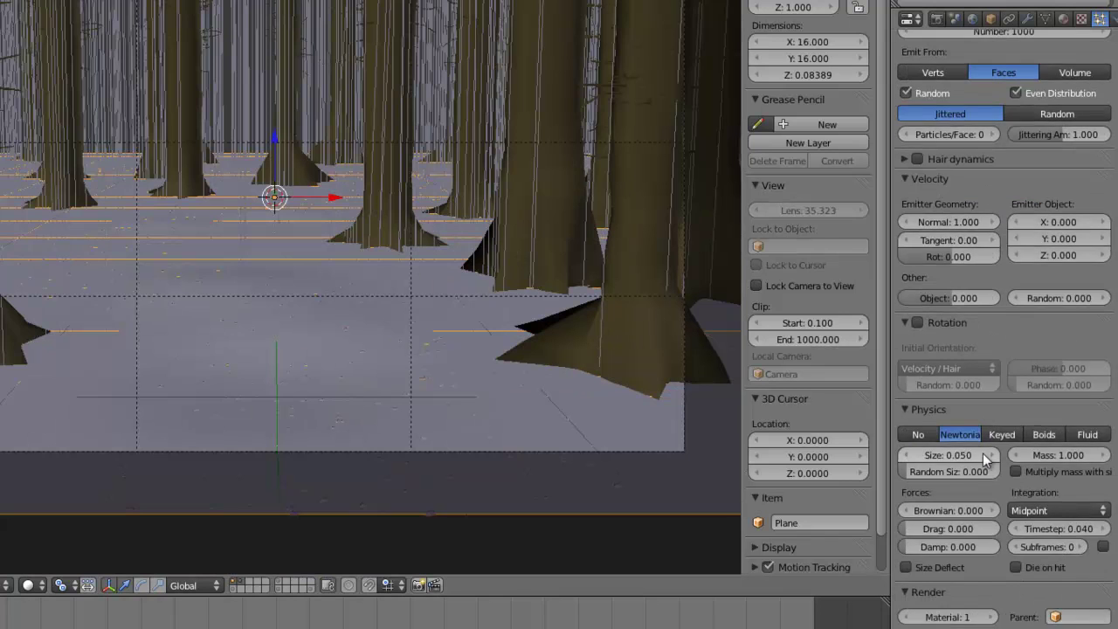
pyautogui.scroll(-5, 976, 457)
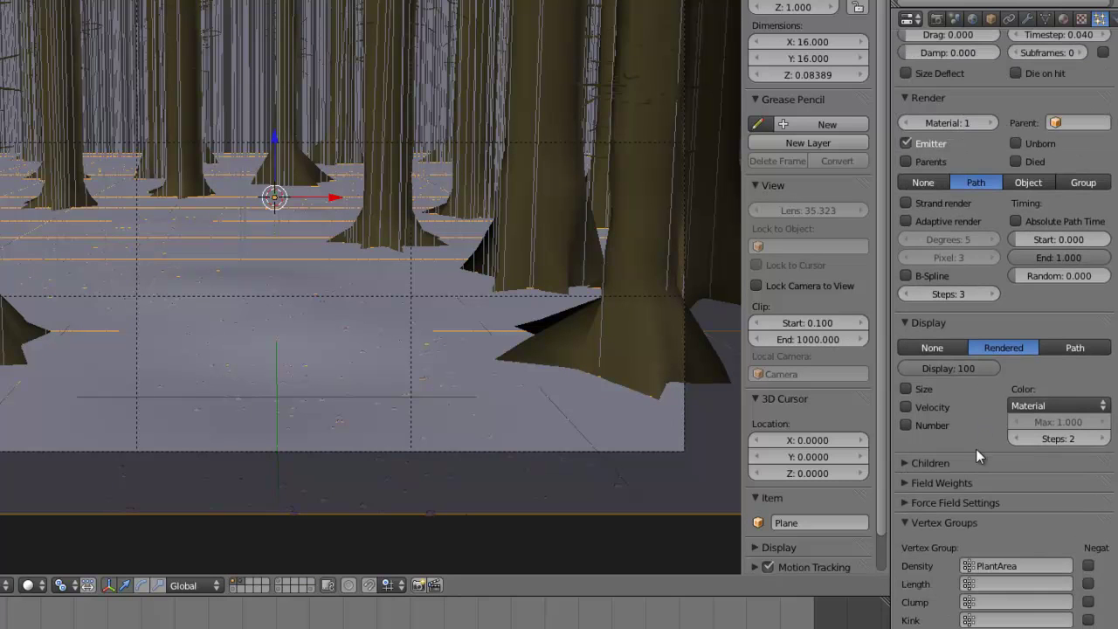
pyautogui.scroll(4, 974, 253)
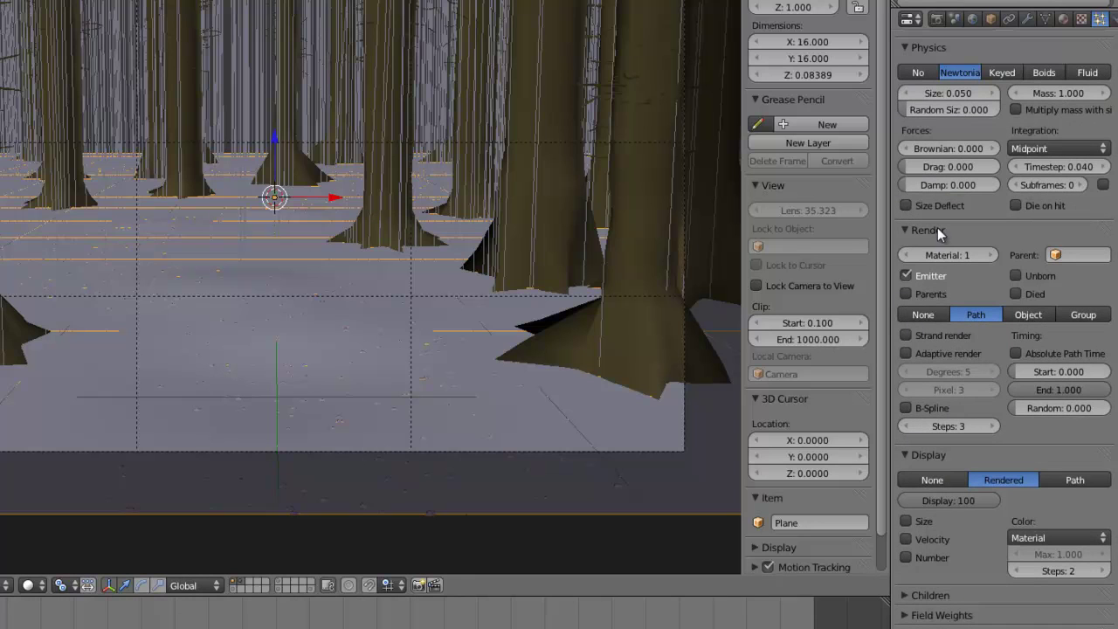
pyautogui.click(1081, 314)
pyautogui.click(1046, 335)
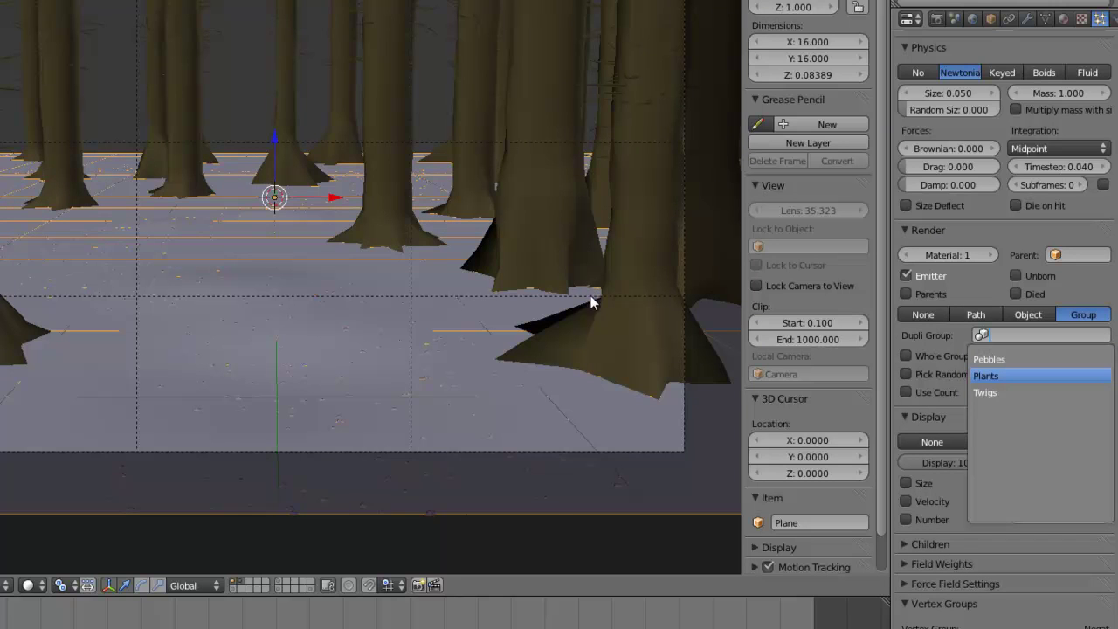
pyautogui.press('Return')
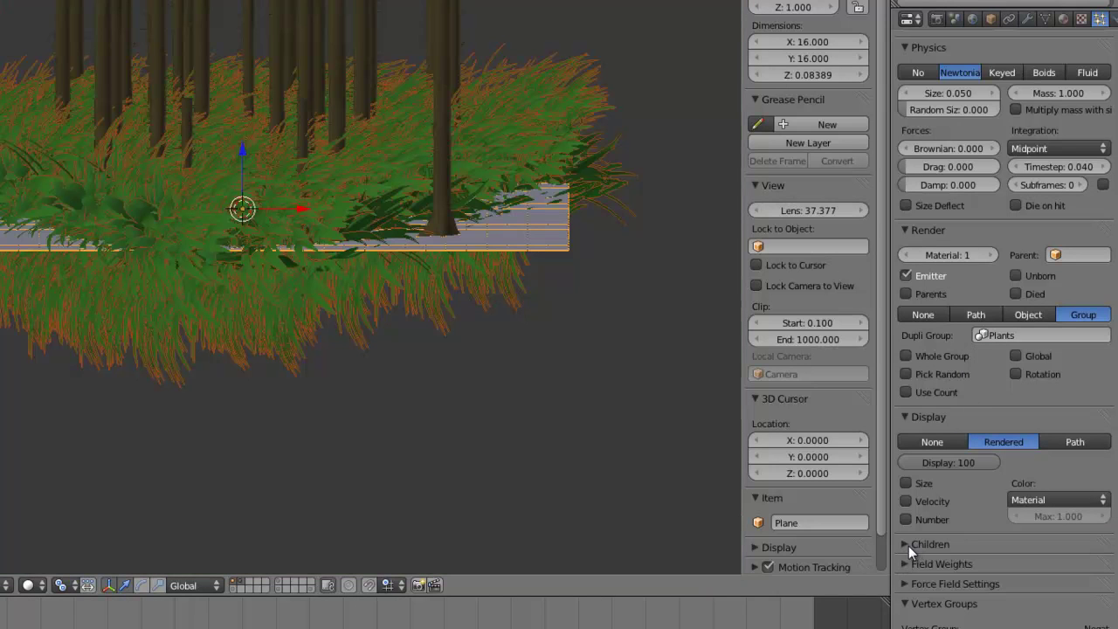
# Reduce the viewport display percentage of the Plants particles to 1.
pyautogui.click(906, 543)
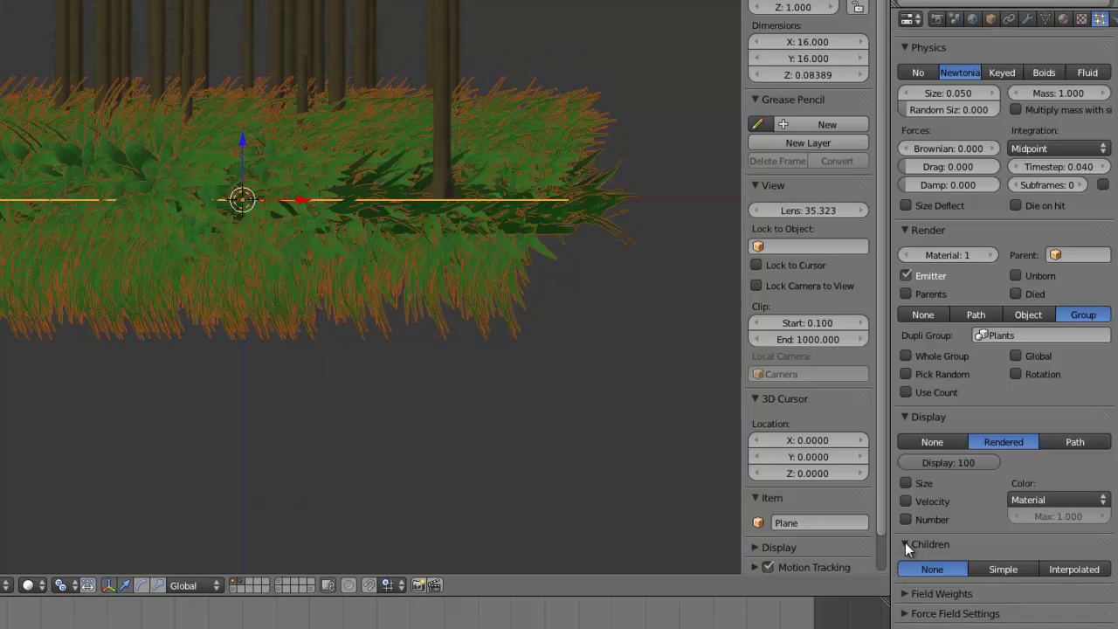
pyautogui.click(922, 544)
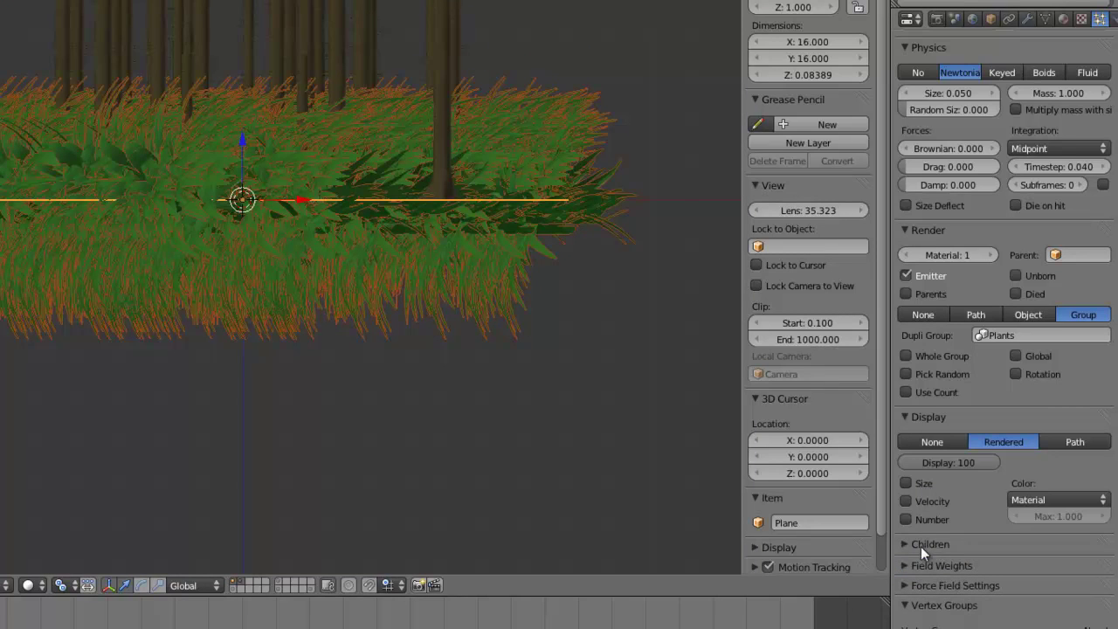
pyautogui.click(935, 458)
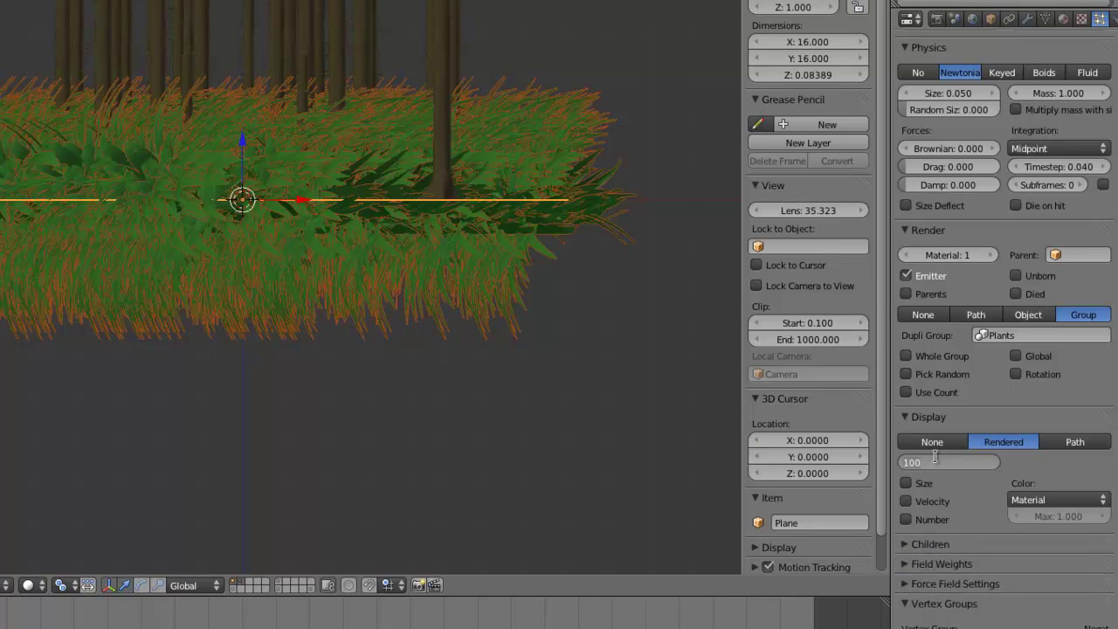
pyautogui.write('5')
pyautogui.press('Return')
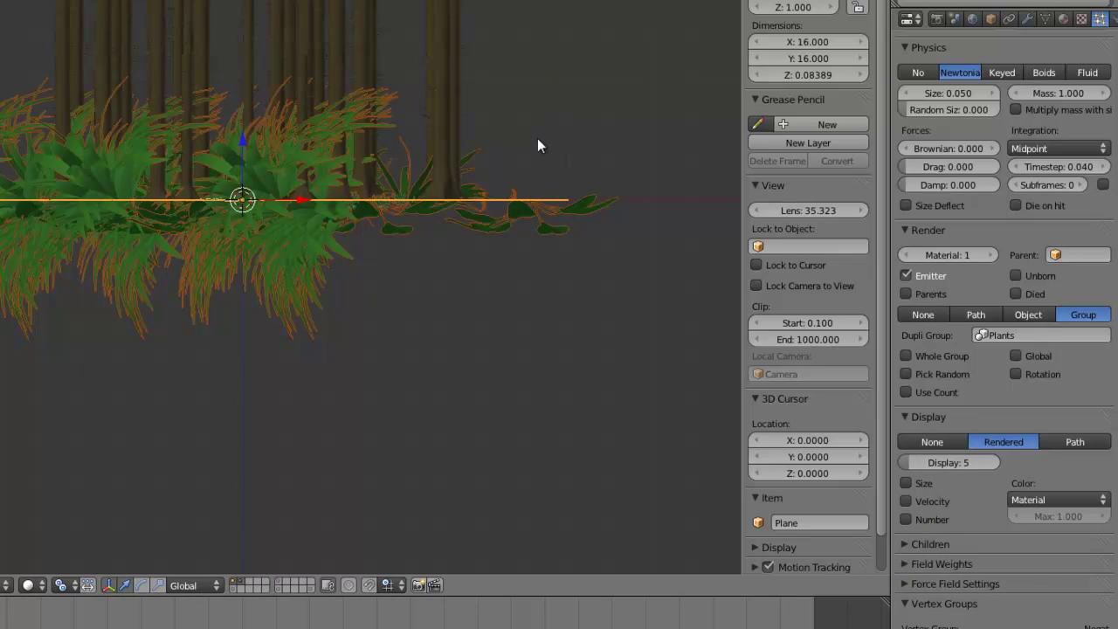
pyautogui.moveTo(537, 144); pyautogui.dragTo(350, 321, button='middle')
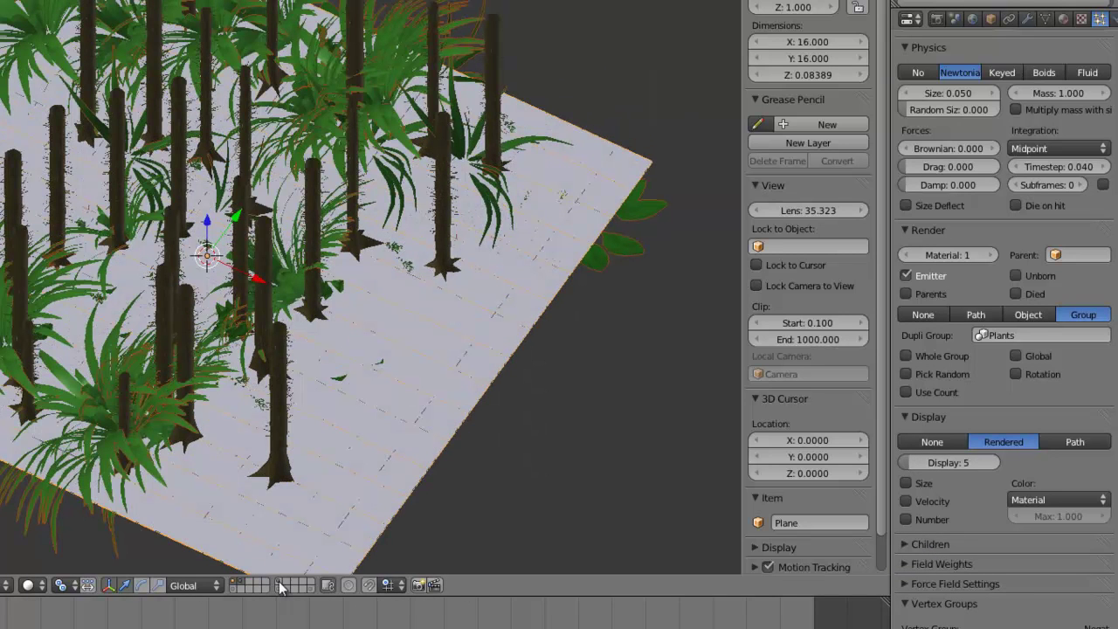
pyautogui.click(950, 460)
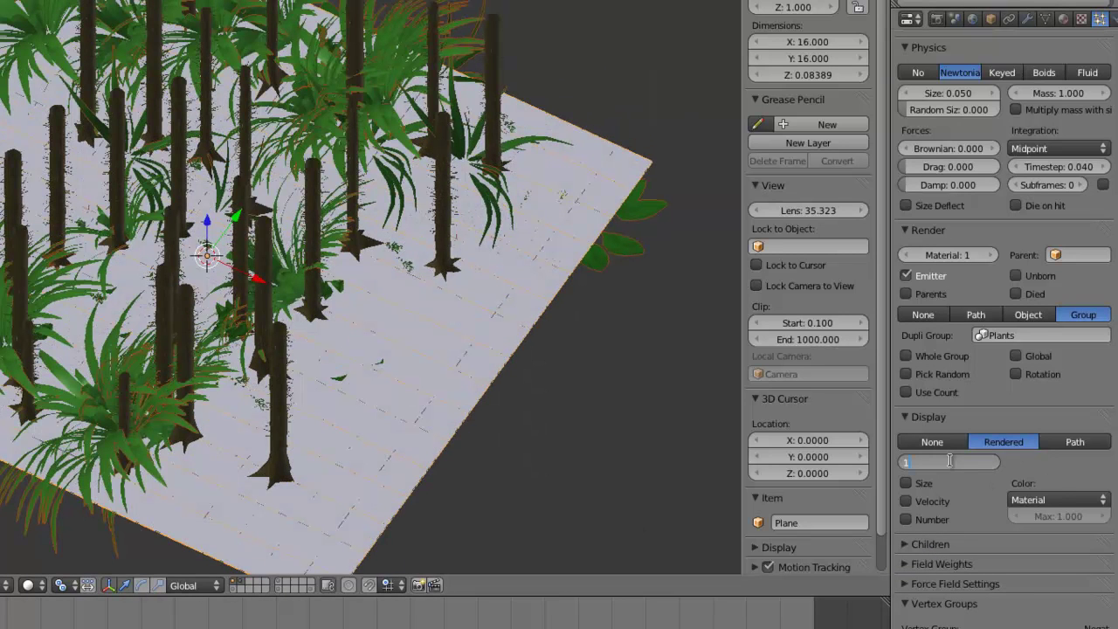
pyautogui.write('1')
pyautogui.press('Return')
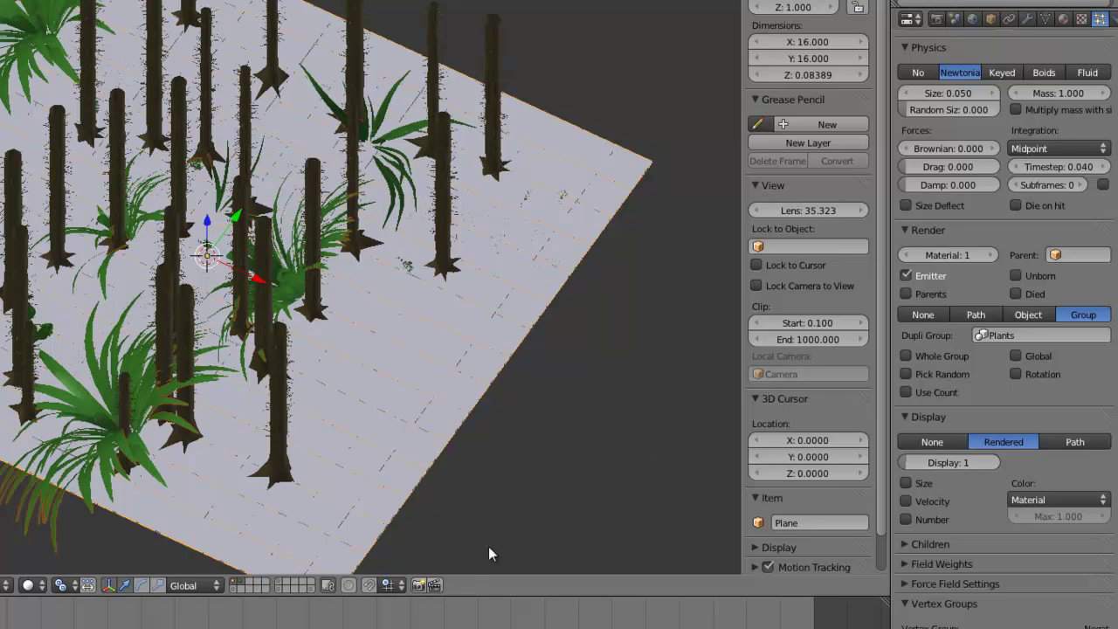
# Show the plant models' layer, rotate all the plants 90 degrees about the X axis and return to the ground layer in camera view.
pyautogui.click(292, 585)
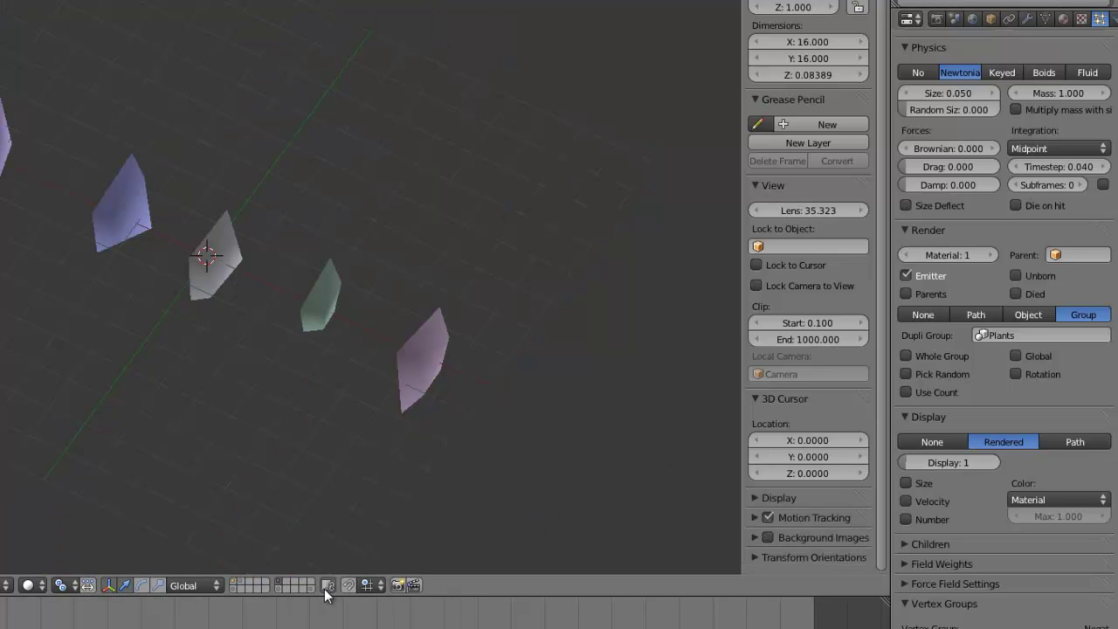
pyautogui.click(313, 592)
pyautogui.press('KP_1')
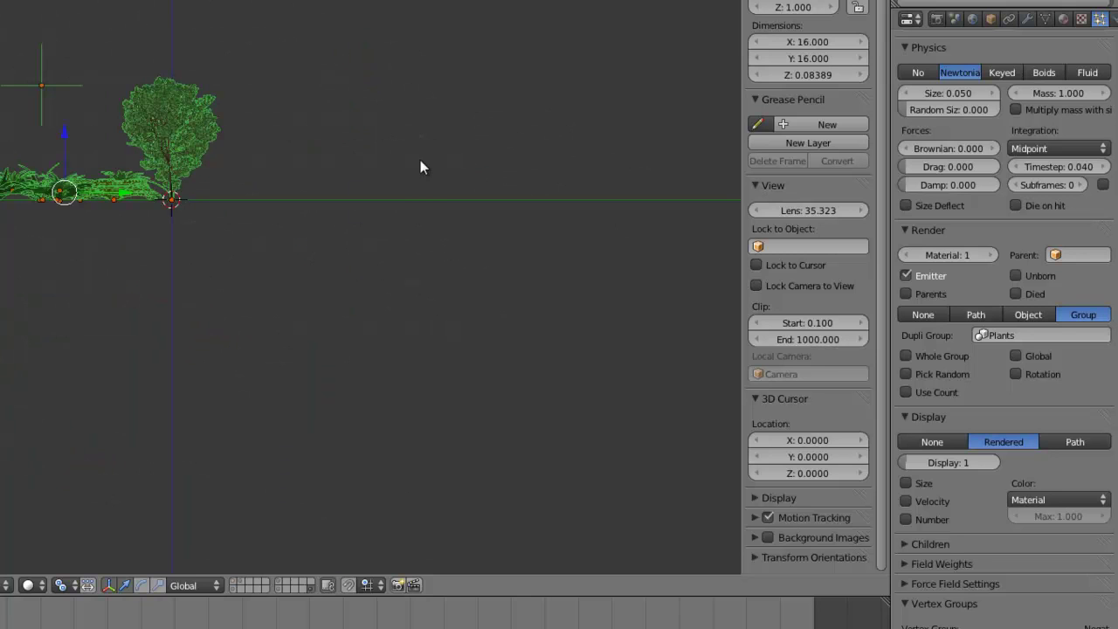
pyautogui.write('rx90')
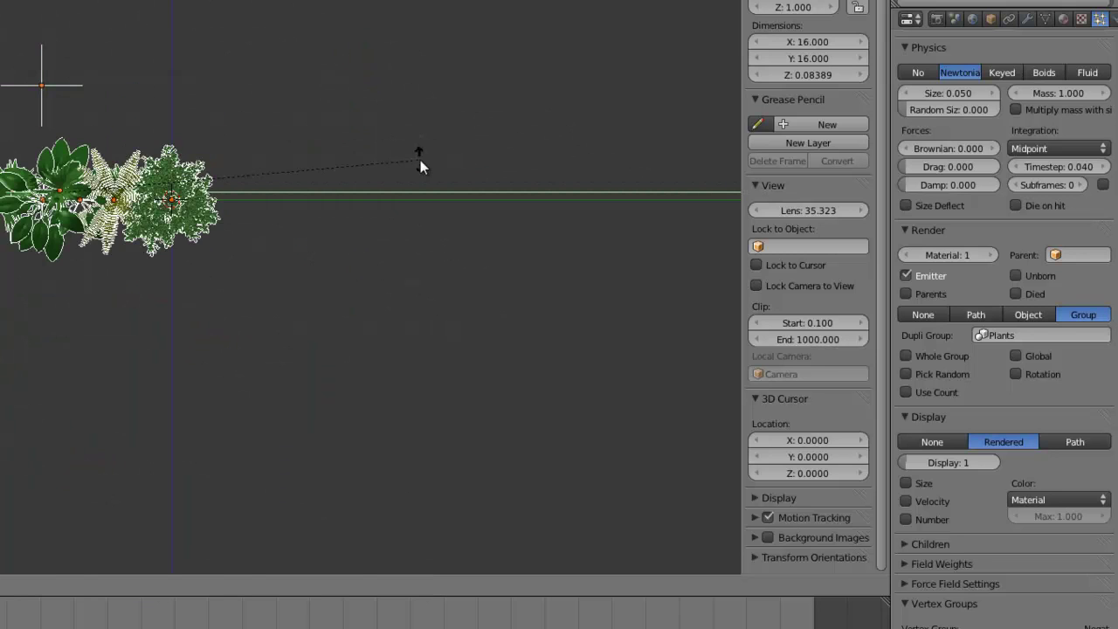
pyautogui.press('Return')
pyautogui.moveTo(421, 160); pyautogui.dragTo(89, 246, button='middle')
pyautogui.press('KP_0')
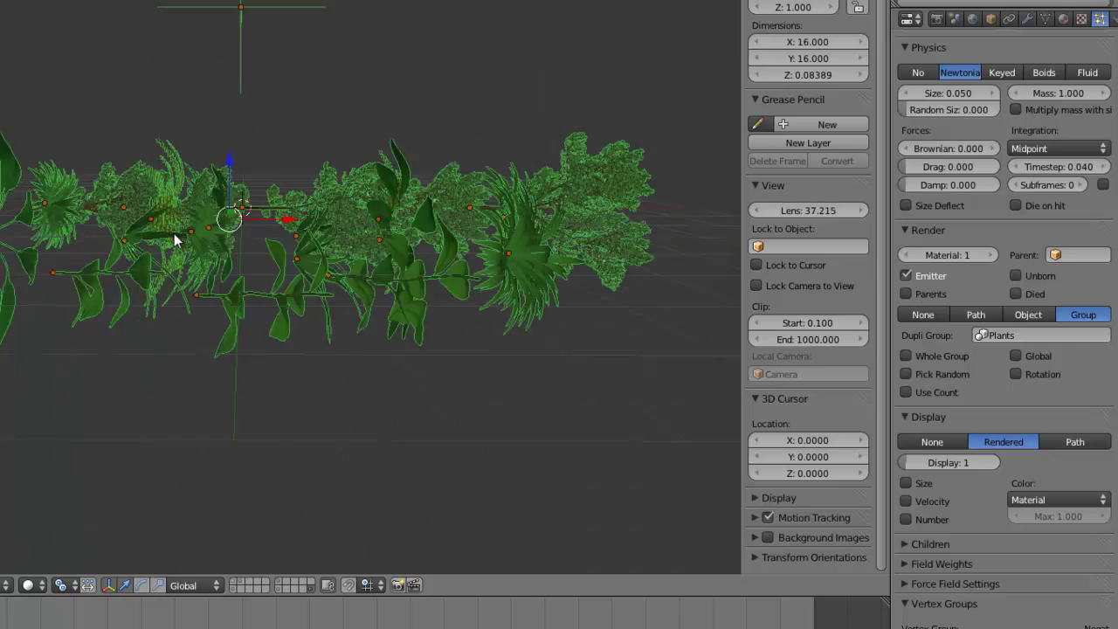
pyautogui.click(235, 582)
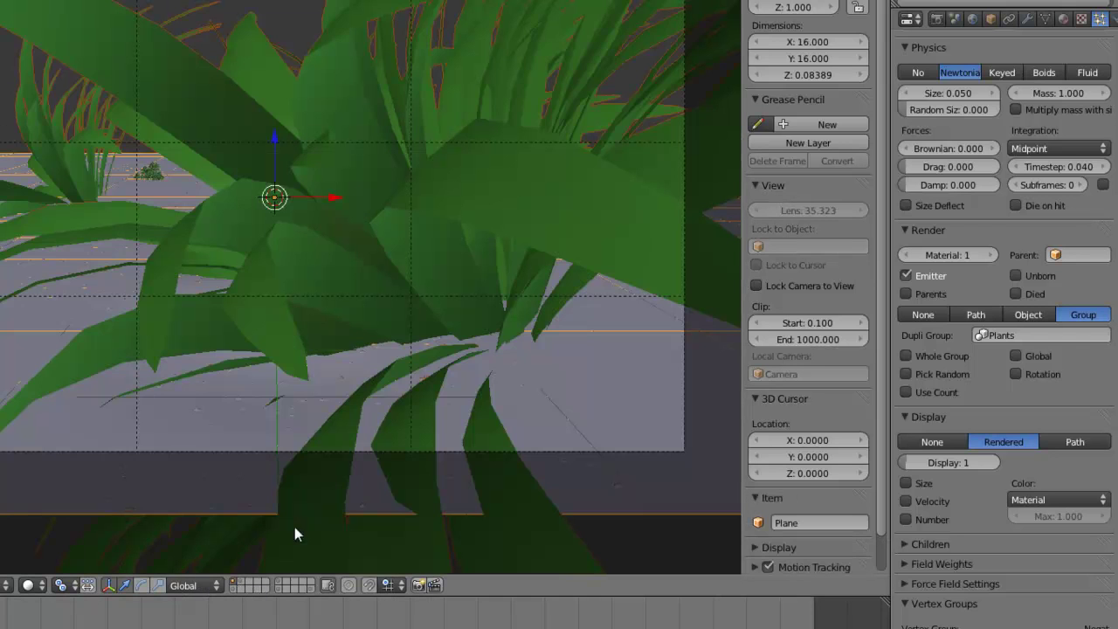
# Configure the Plants particles with group rotation enabled, a size of 0.144 and a viewport display of 100 percent.
pyautogui.click(1014, 374)
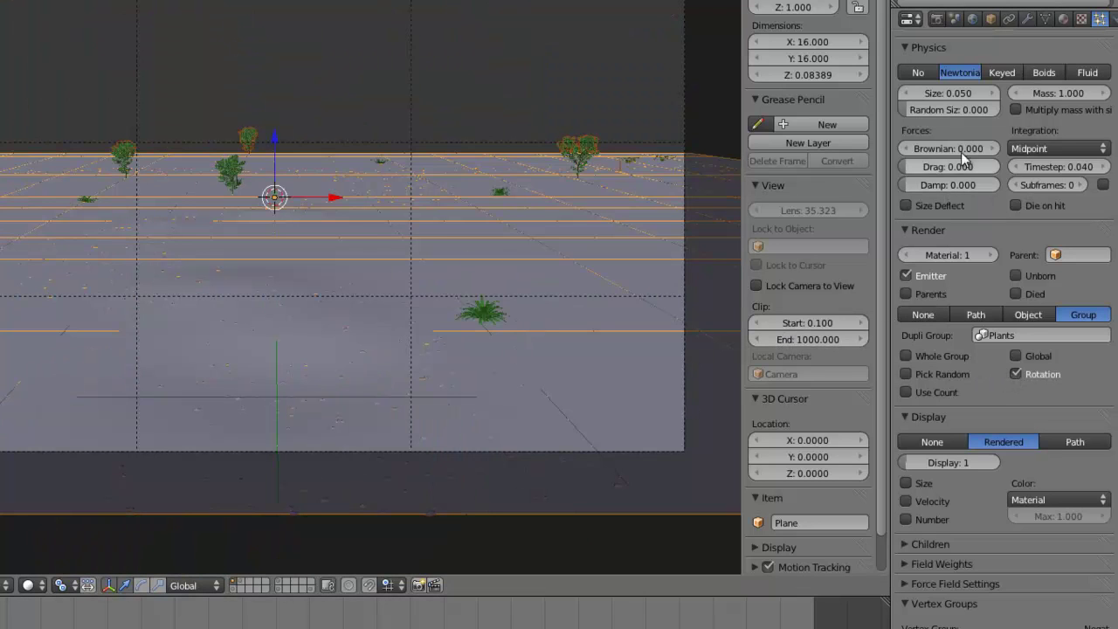
pyautogui.moveTo(951, 91); pyautogui.dragTo(964, 98)
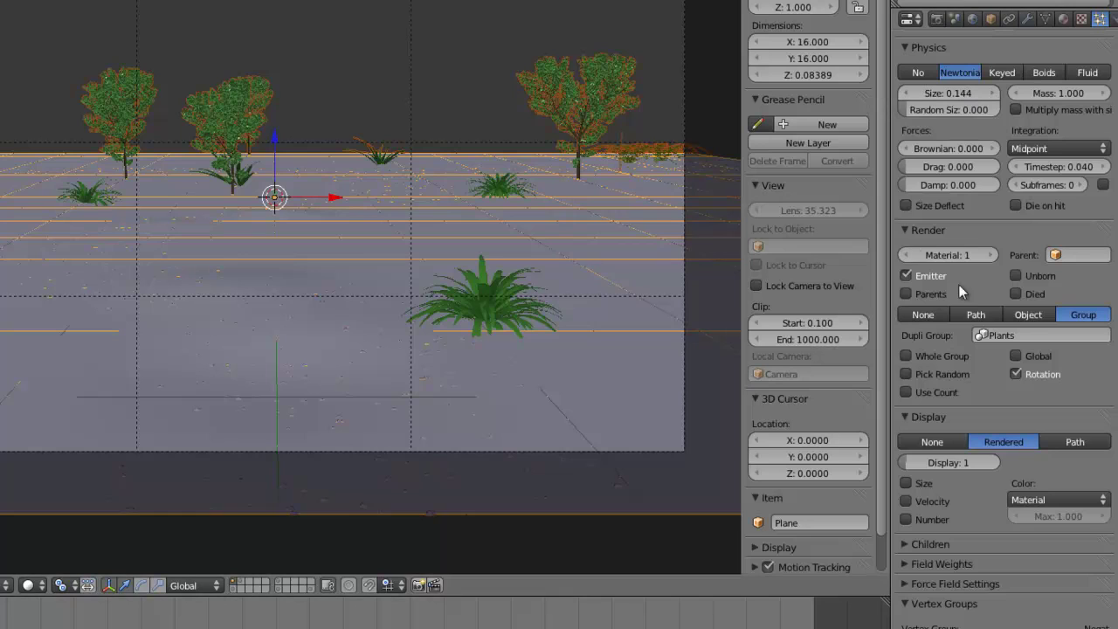
pyautogui.click(947, 462)
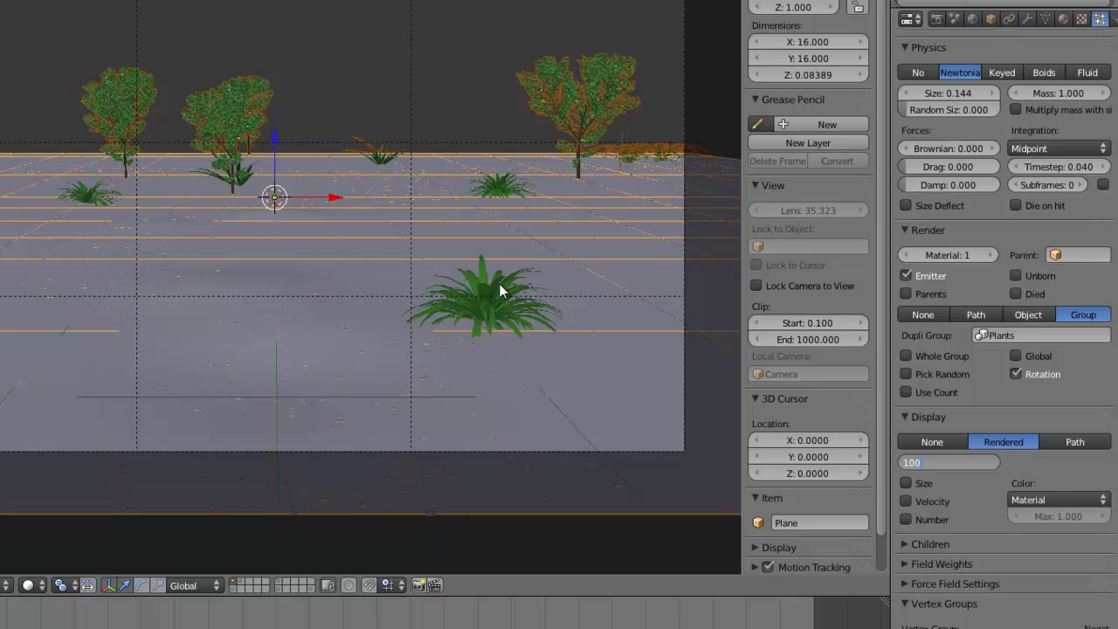
pyautogui.press('Return')
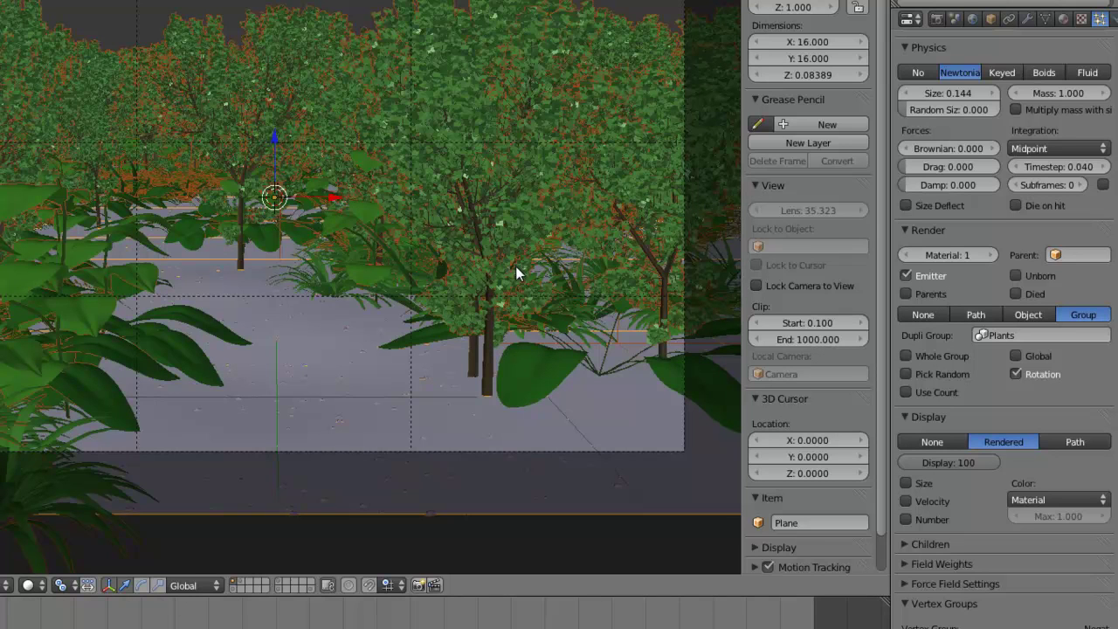
# Set the emission number of the Plants particle system to 700.
pyautogui.scroll(10, 937, 273)
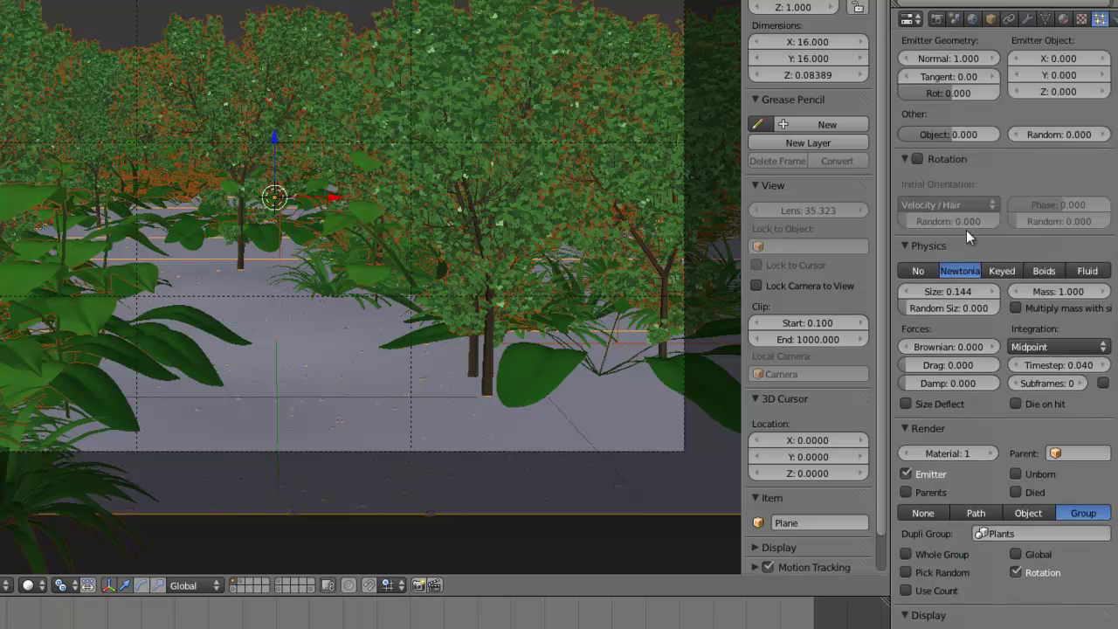
pyautogui.scroll(3, 976, 185)
pyautogui.click(1002, 195)
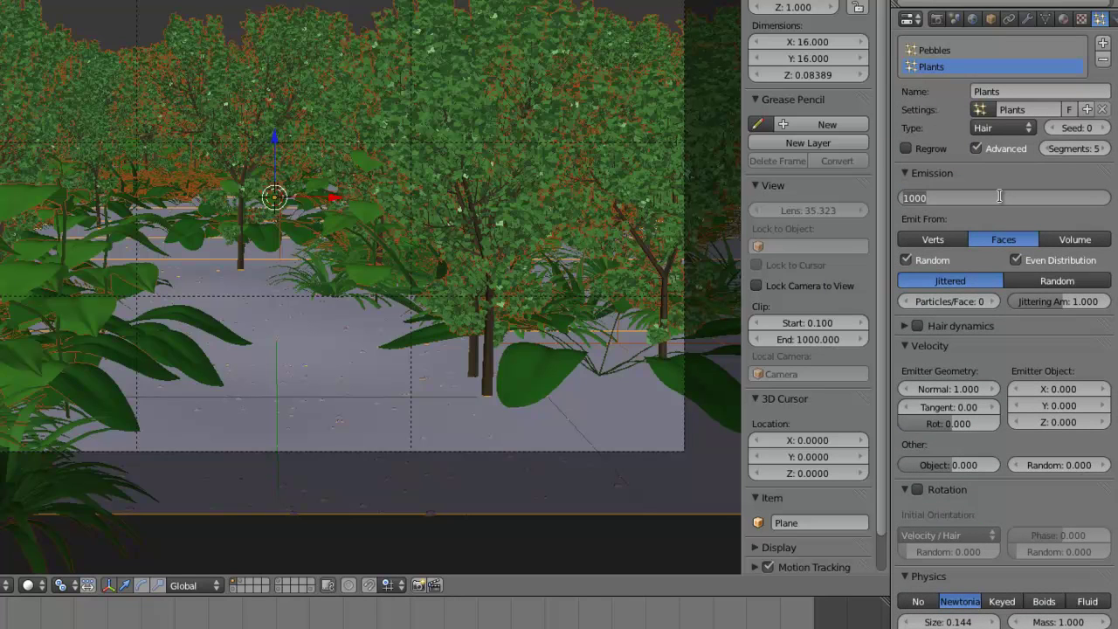
pyautogui.write('700')
pyautogui.press('Return')
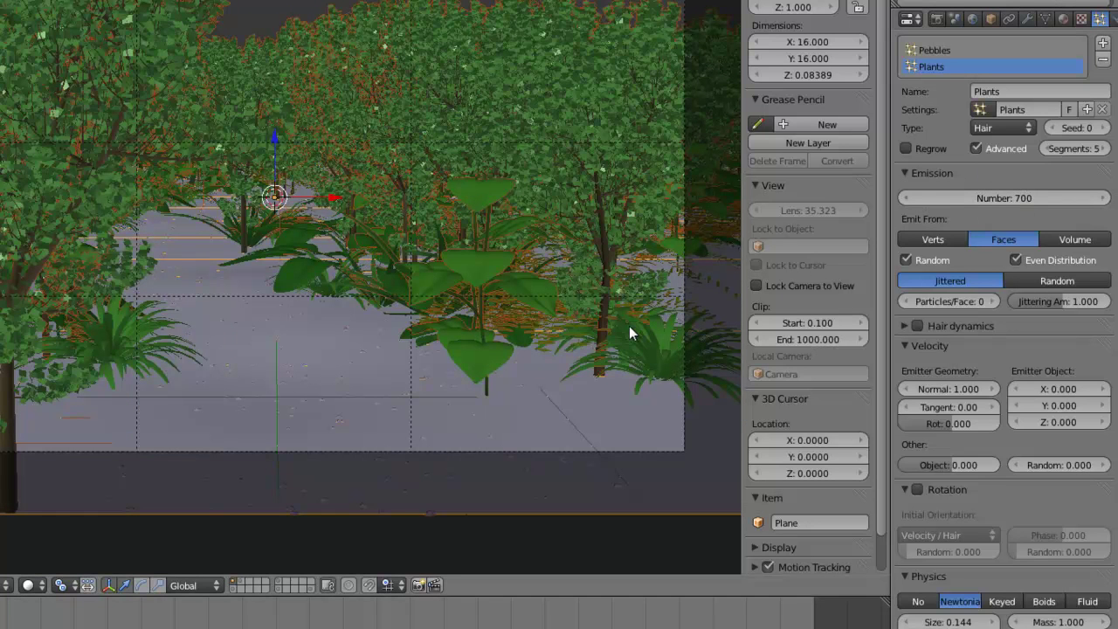
# Leave camera view, reduce the viewport display of the Plants particles to 1 percent and enable Use Count for the dupli group.
pyautogui.press('KP_0')
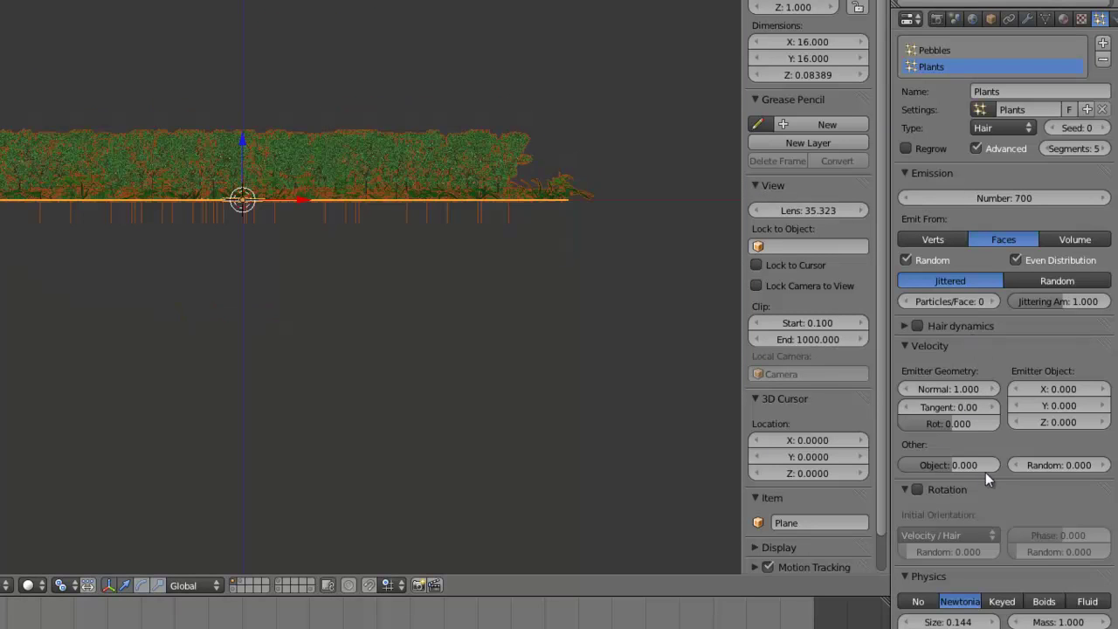
pyautogui.scroll(-10, 964, 498)
pyautogui.scroll(-3, 958, 502)
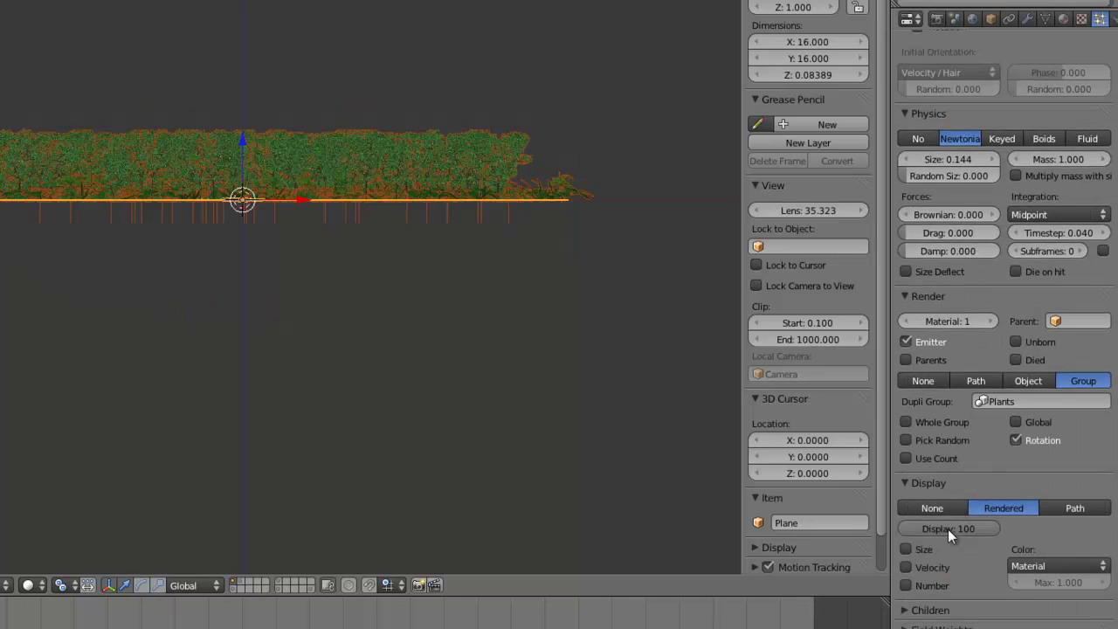
pyautogui.click(947, 530)
pyautogui.write('5')
pyautogui.press('Return')
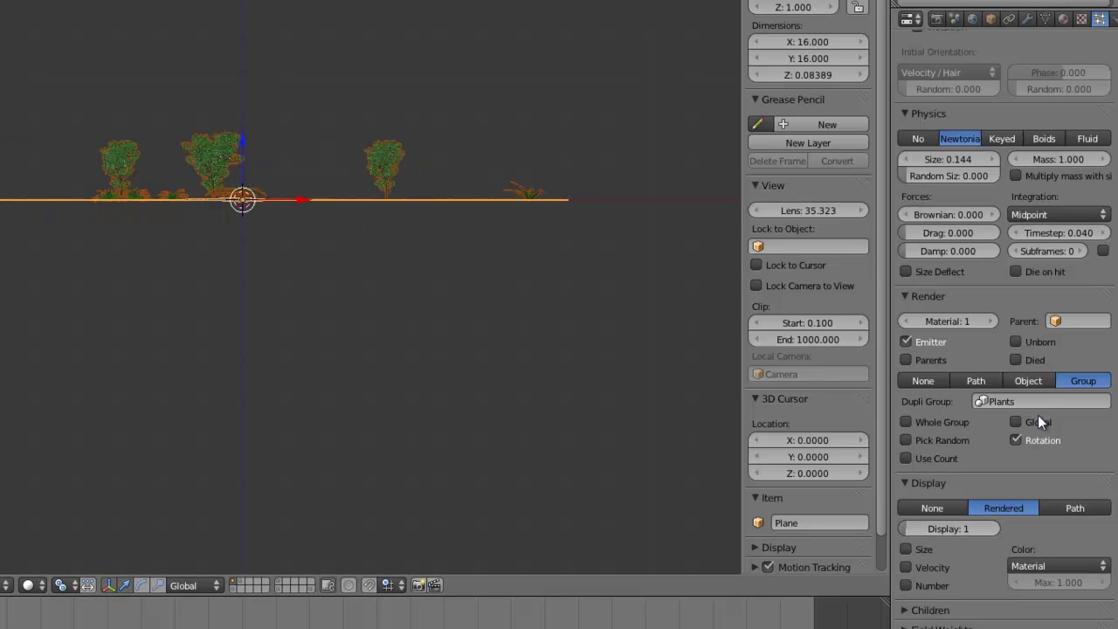
pyautogui.click(930, 461)
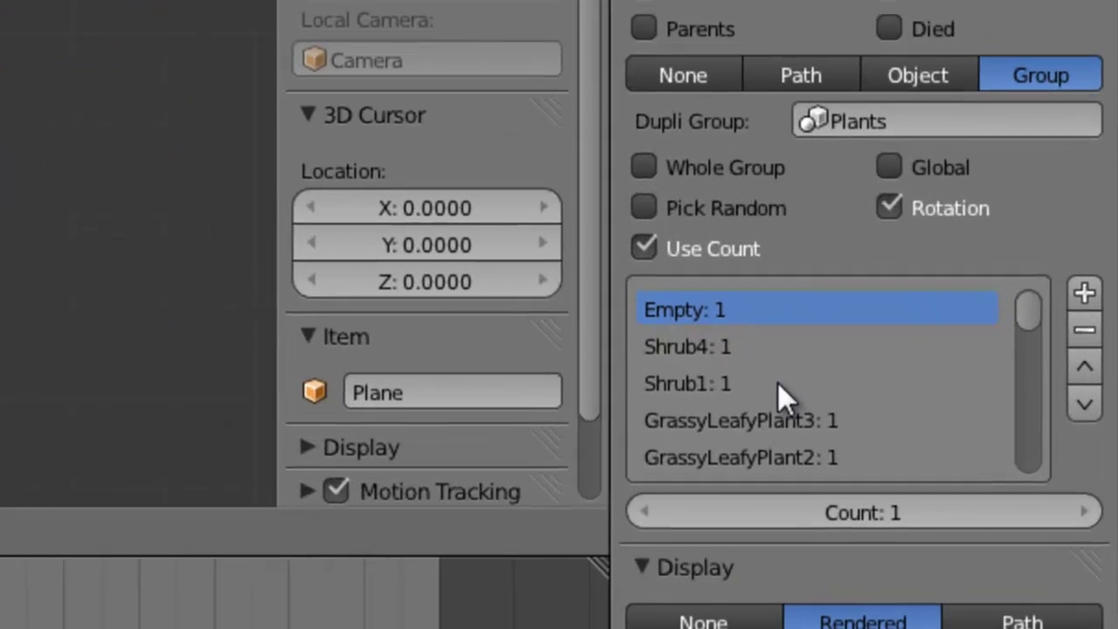
pyautogui.click(976, 536)
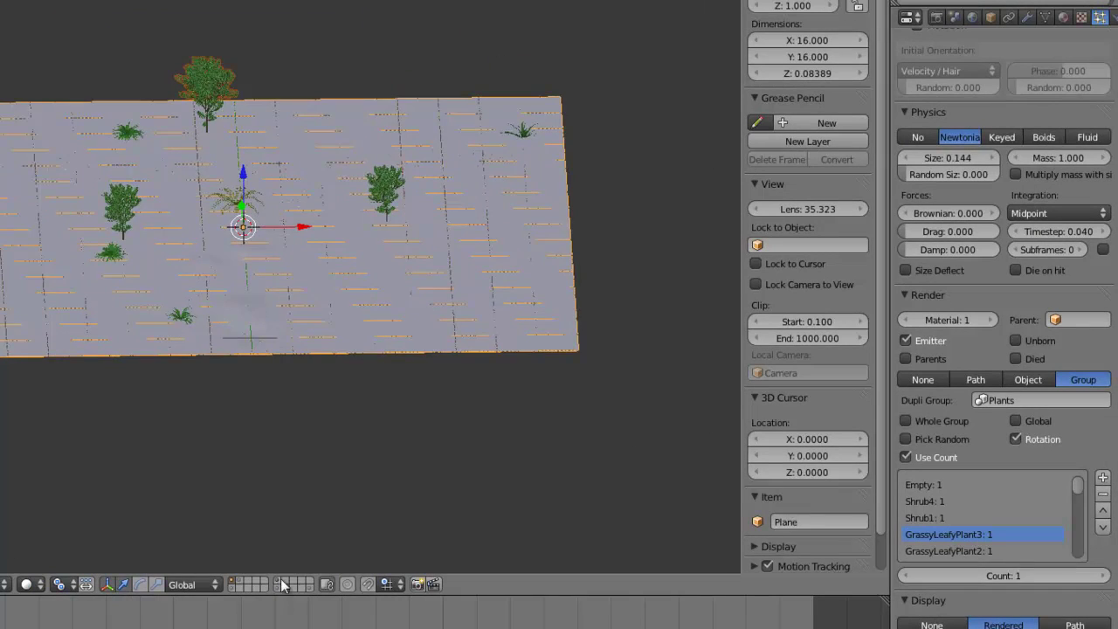
# Show the plant models' layer and remove the Empty object from the Plants group.
pyautogui.click(220, 576)
pyautogui.click(280, 584)
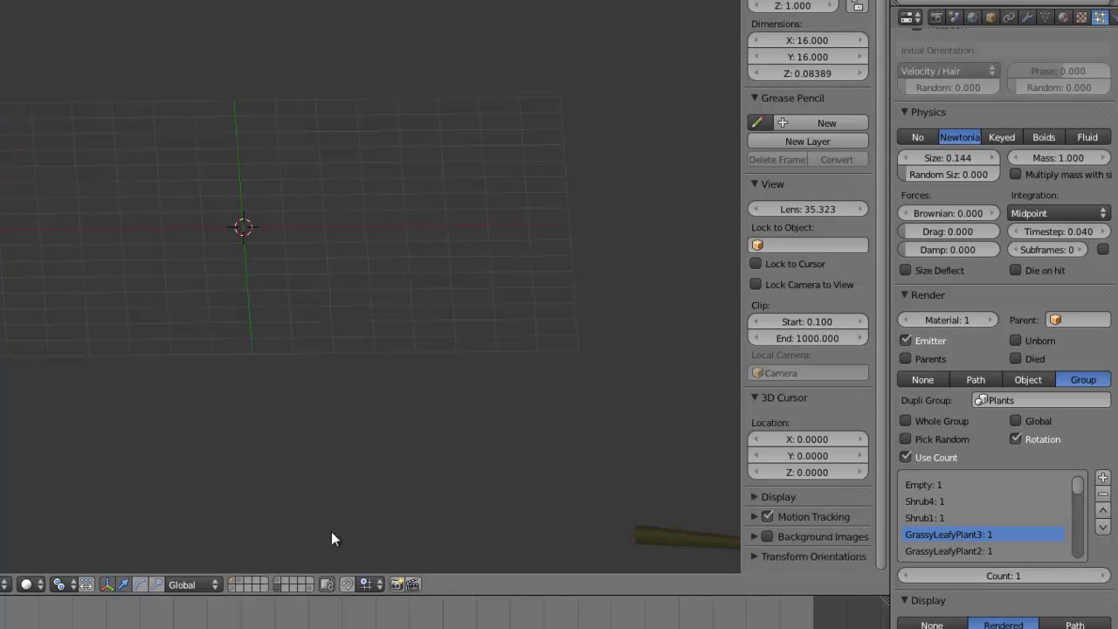
pyautogui.click(306, 589)
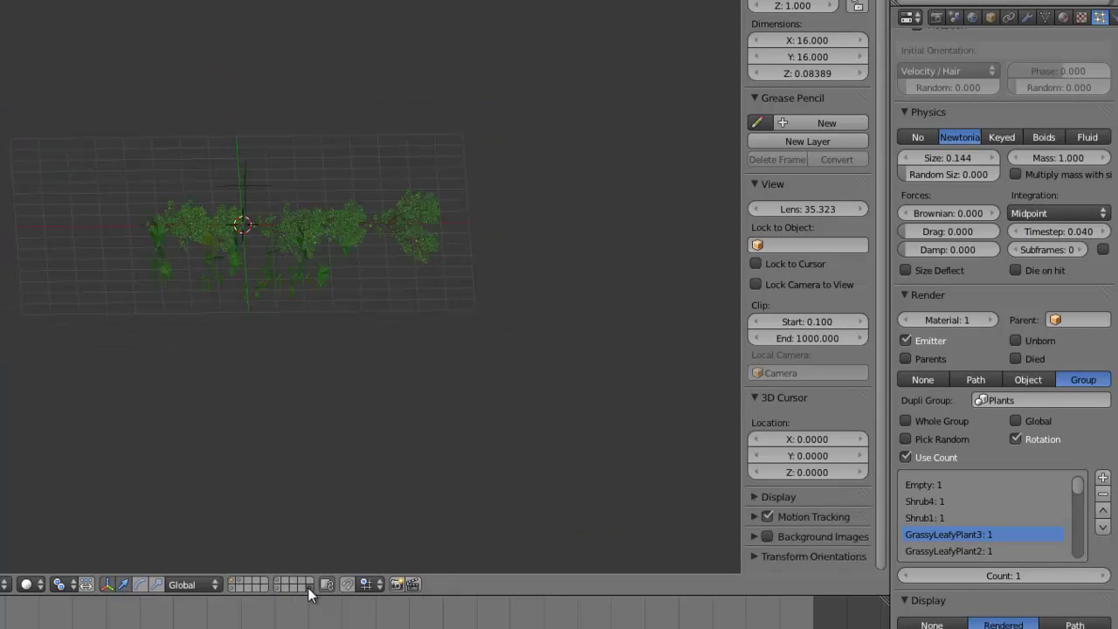
pyautogui.scroll(2, 293, 194)
pyautogui.rightClick(266, 178)
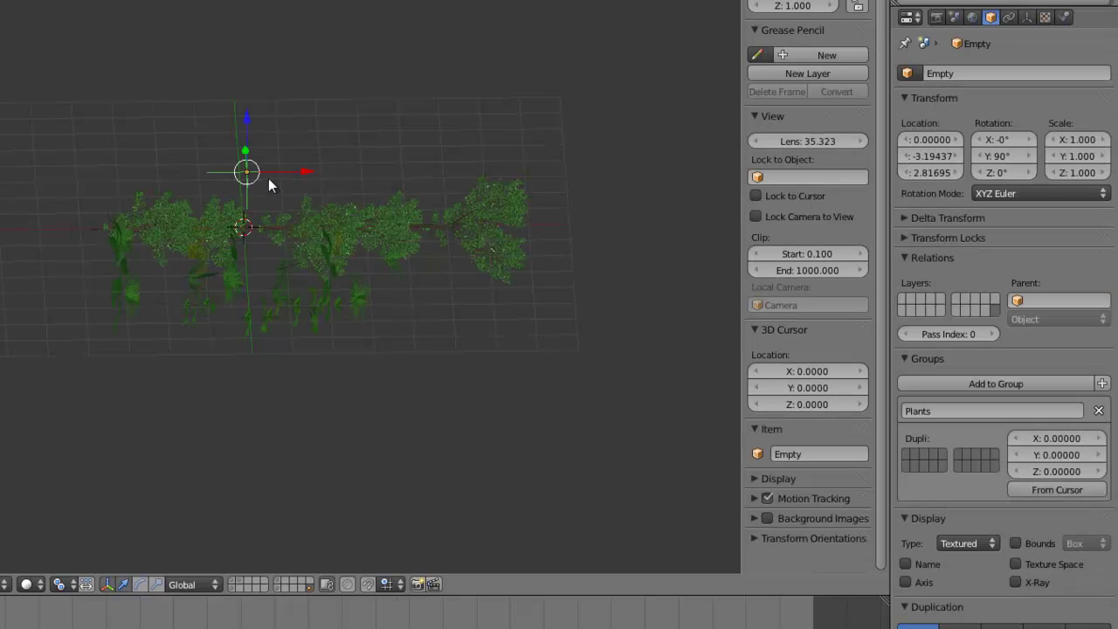
pyautogui.click(1100, 411)
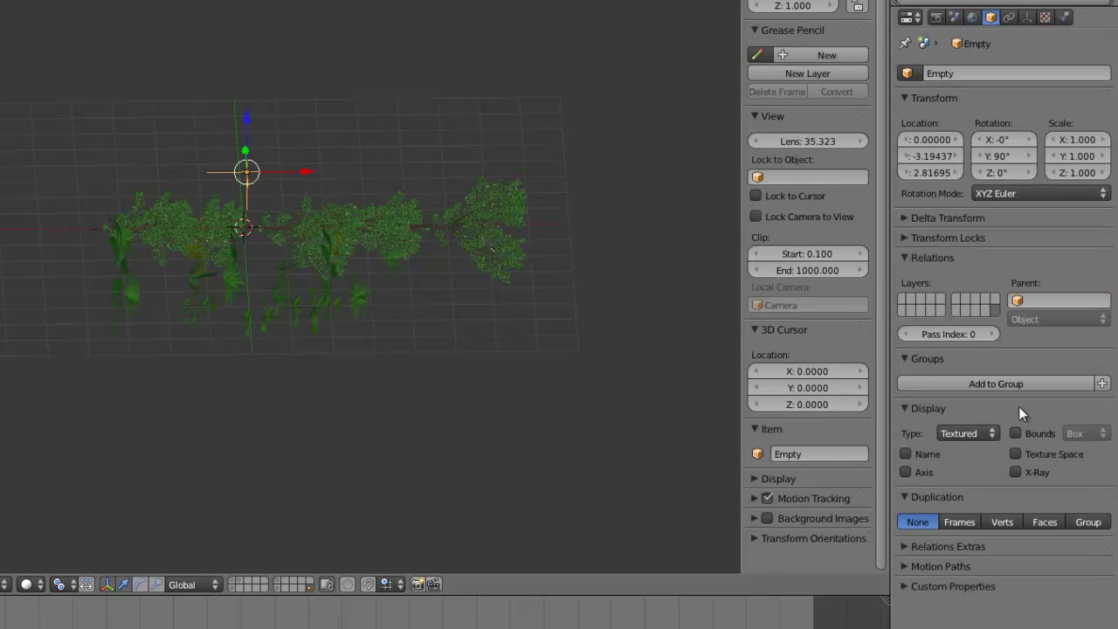
# Return to the ground layer and select the ground plane.
pyautogui.click(232, 582)
pyautogui.click(239, 584)
pyautogui.scroll(-1, 360, 459)
pyautogui.scroll(3, 360, 459)
pyautogui.rightClick(361, 420)
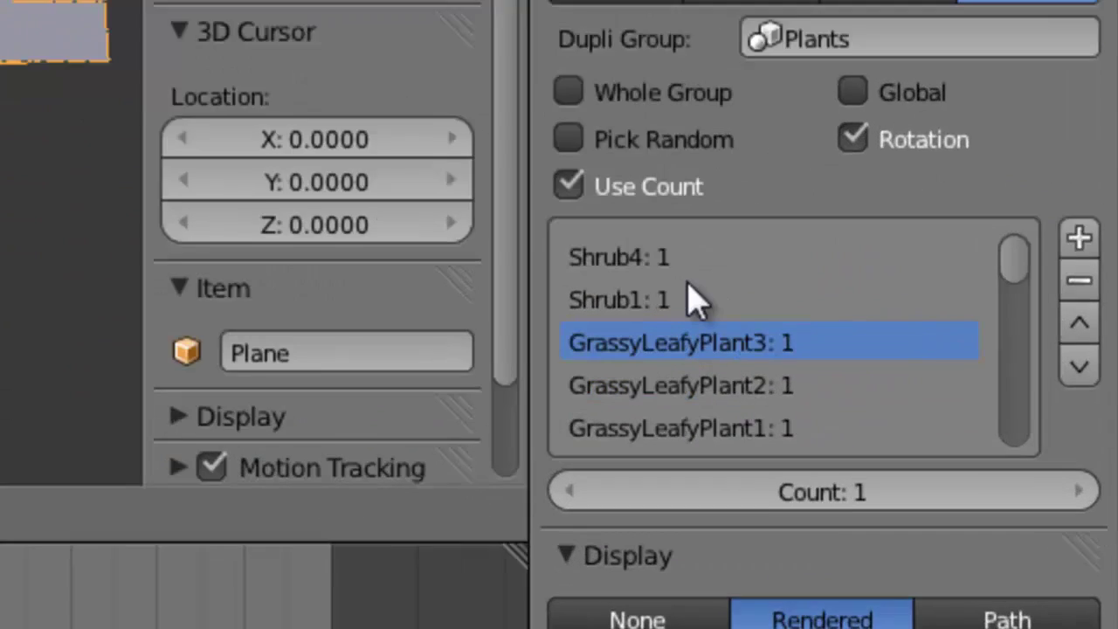
# Set the particle counts of GrassyLeafyPlant3, GrassyLeafyPlant2 and GrassyLeafyPlant1 to 3 each.
pyautogui.click(950, 499)
pyautogui.click(654, 247)
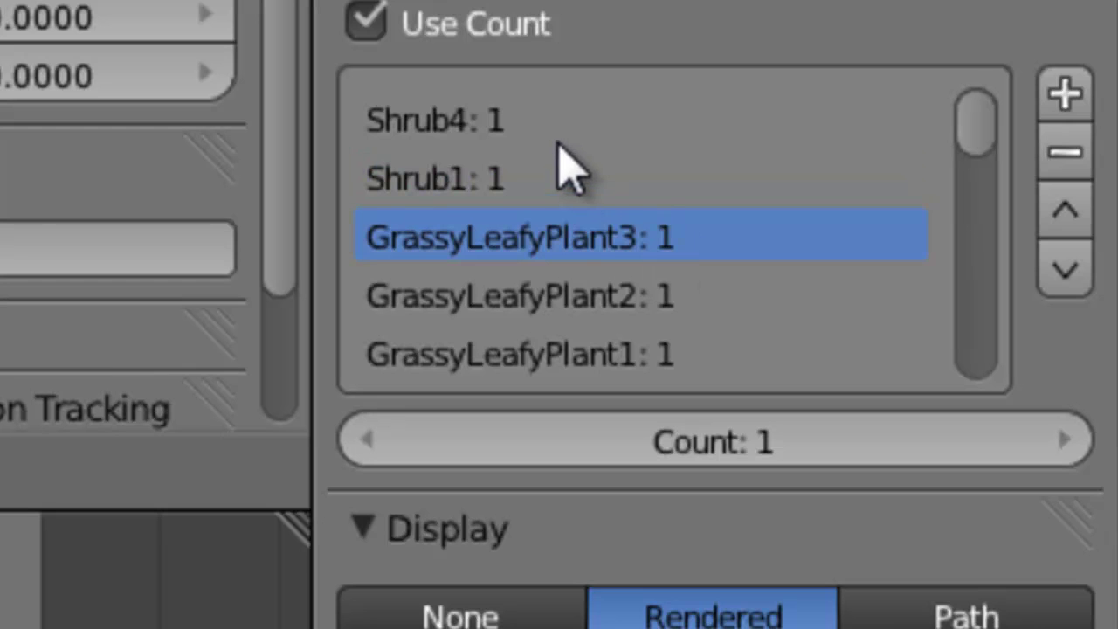
pyautogui.scroll(-4, 564, 179)
pyautogui.scroll(-12, 563, 179)
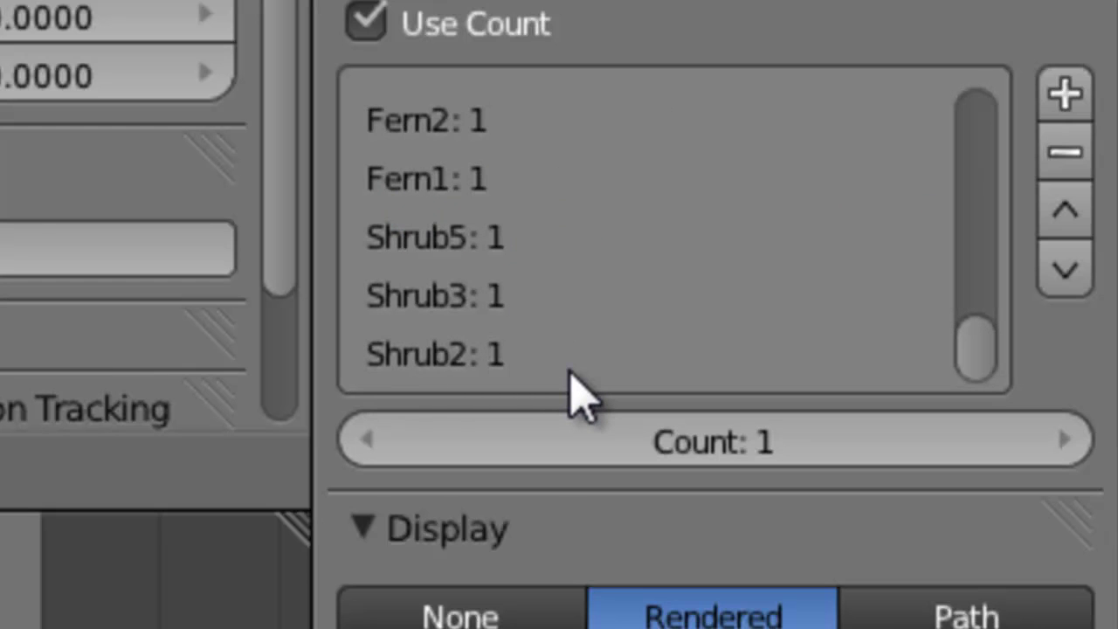
pyautogui.scroll(16, 571, 374)
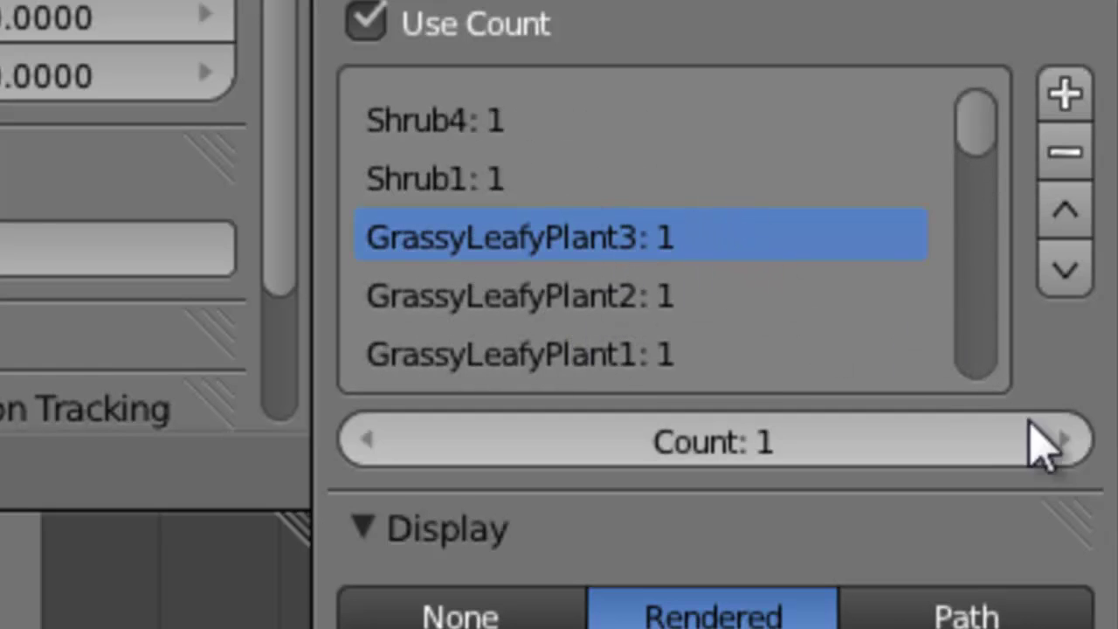
pyautogui.click(1071, 438)
pyautogui.click(1070, 439)
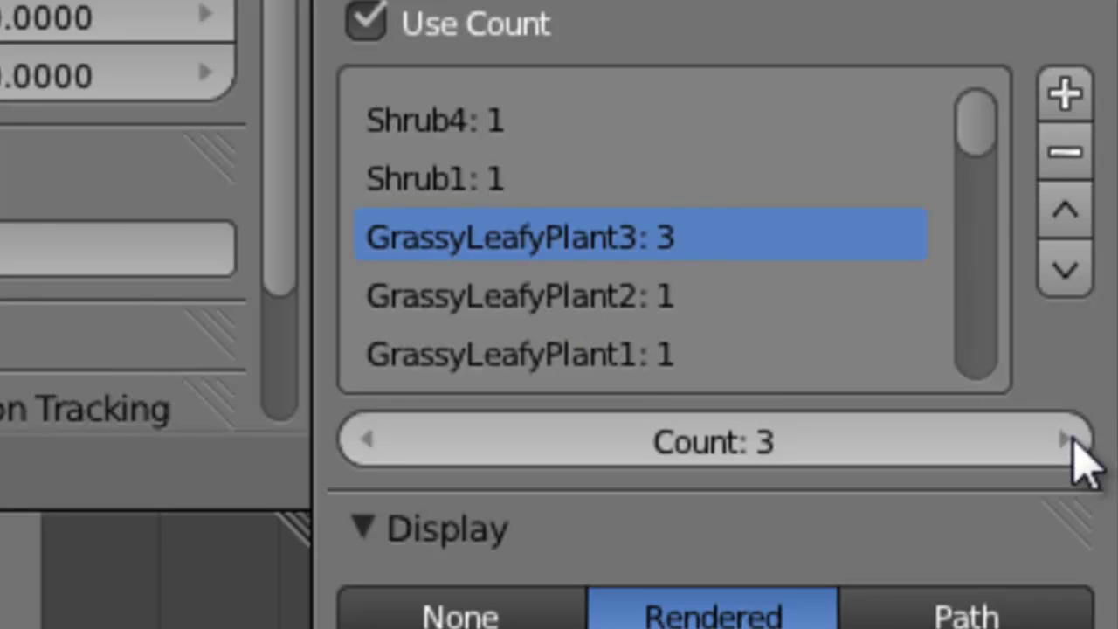
pyautogui.click(726, 298)
pyautogui.click(1081, 441)
pyautogui.click(1081, 441)
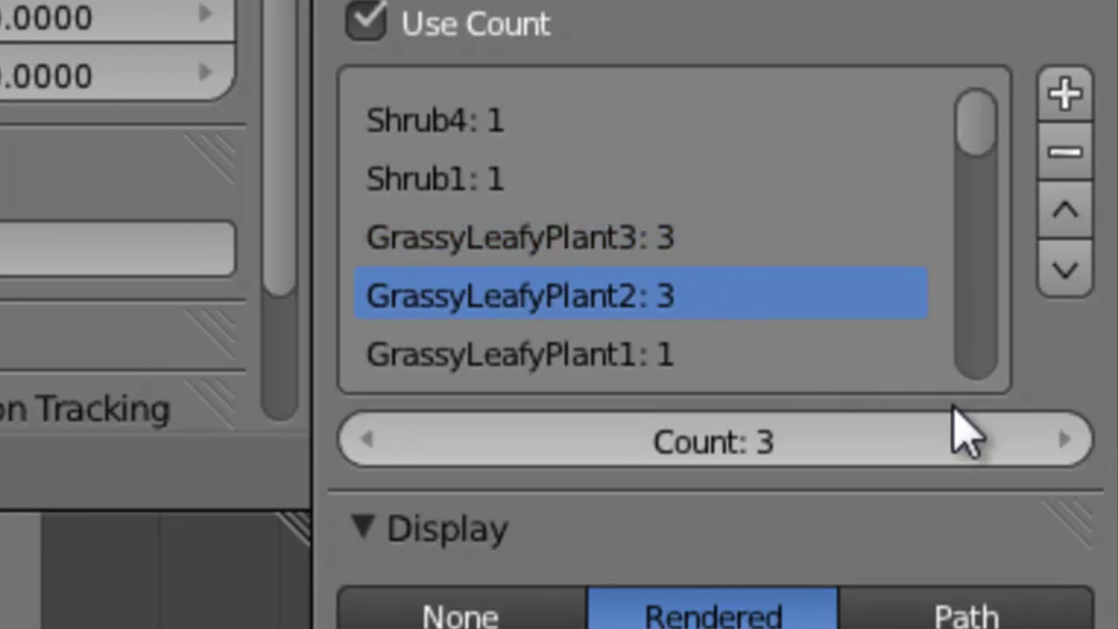
pyautogui.click(743, 354)
pyautogui.click(1066, 439)
pyautogui.click(1066, 439)
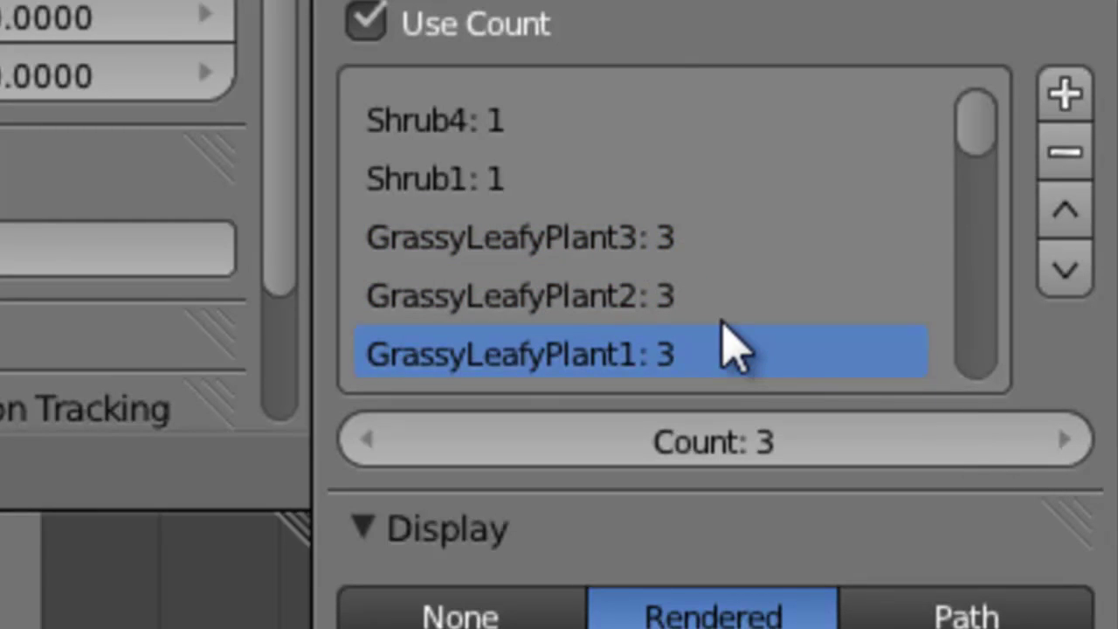
# Set the particle counts of GrassyPlant1 and GrassyPlant2 to 3 each.
pyautogui.scroll(-2, 673, 328)
pyautogui.click(639, 297)
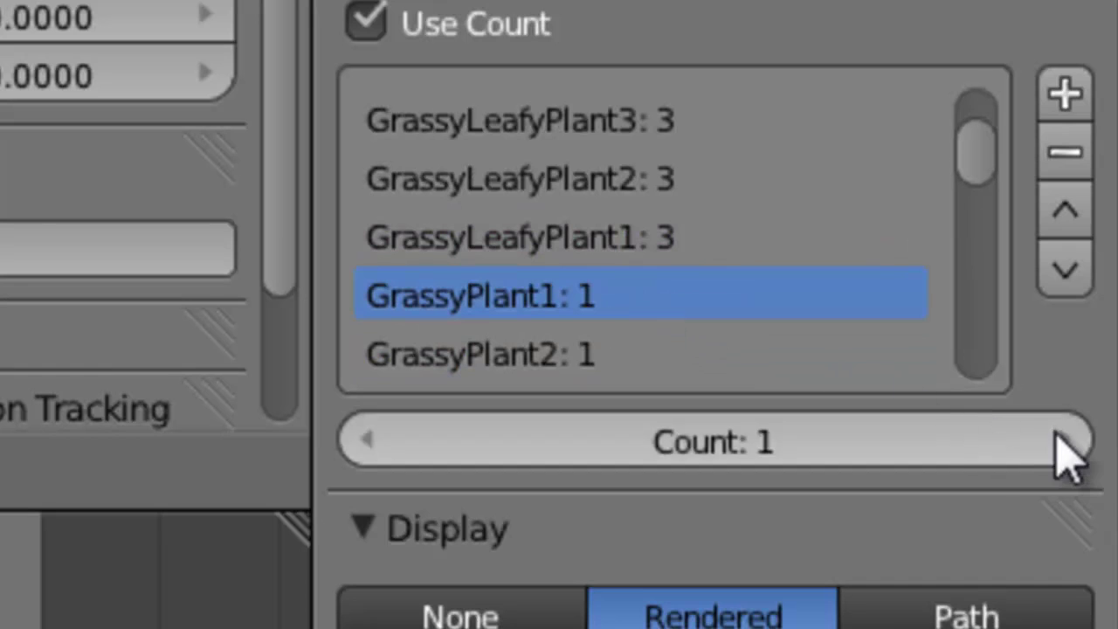
pyautogui.click(1075, 442)
pyautogui.click(1076, 441)
pyautogui.click(690, 357)
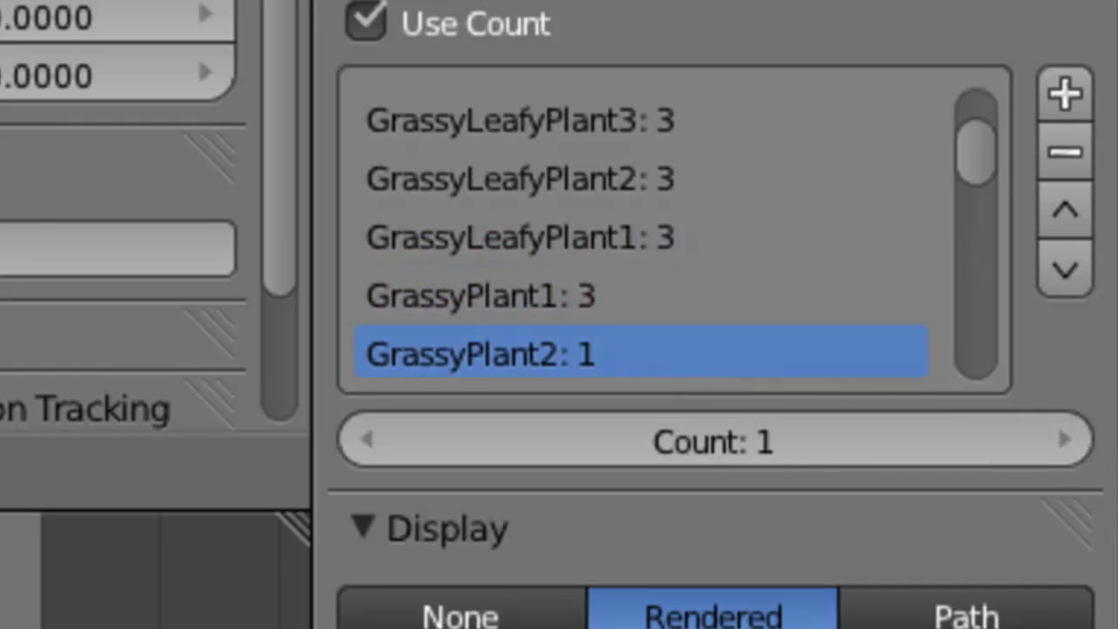
pyautogui.click(1065, 441)
pyautogui.click(1064, 441)
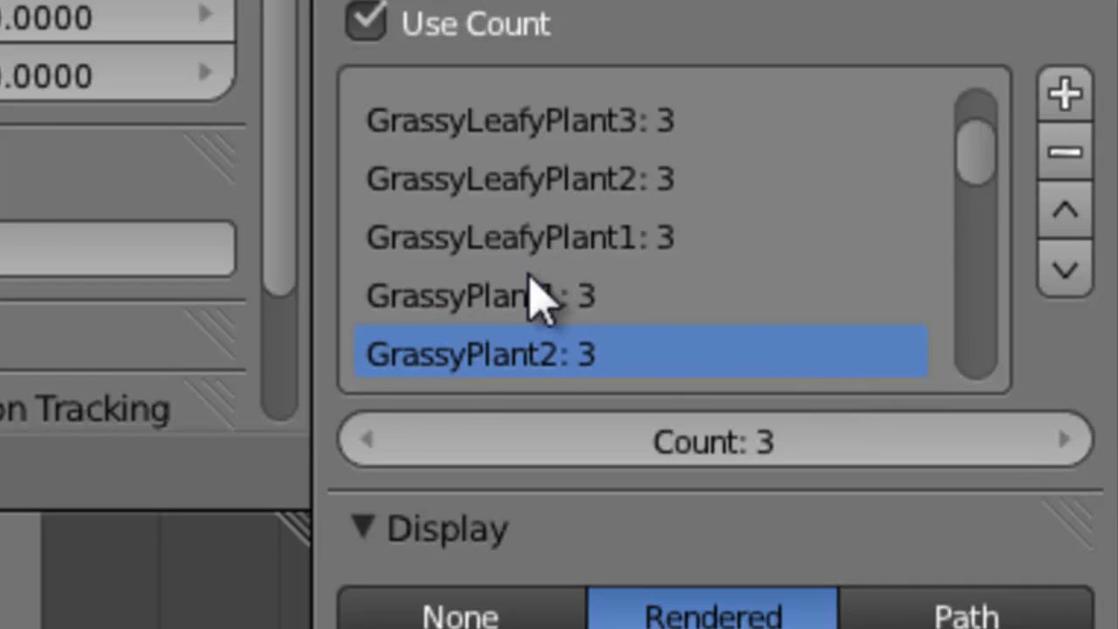
# Set the particle counts of GrassyPlant3, GrassyPlant4 and GrassyPlant5 to 3 each.
pyautogui.scroll(-2, 535, 295)
pyautogui.click(537, 307)
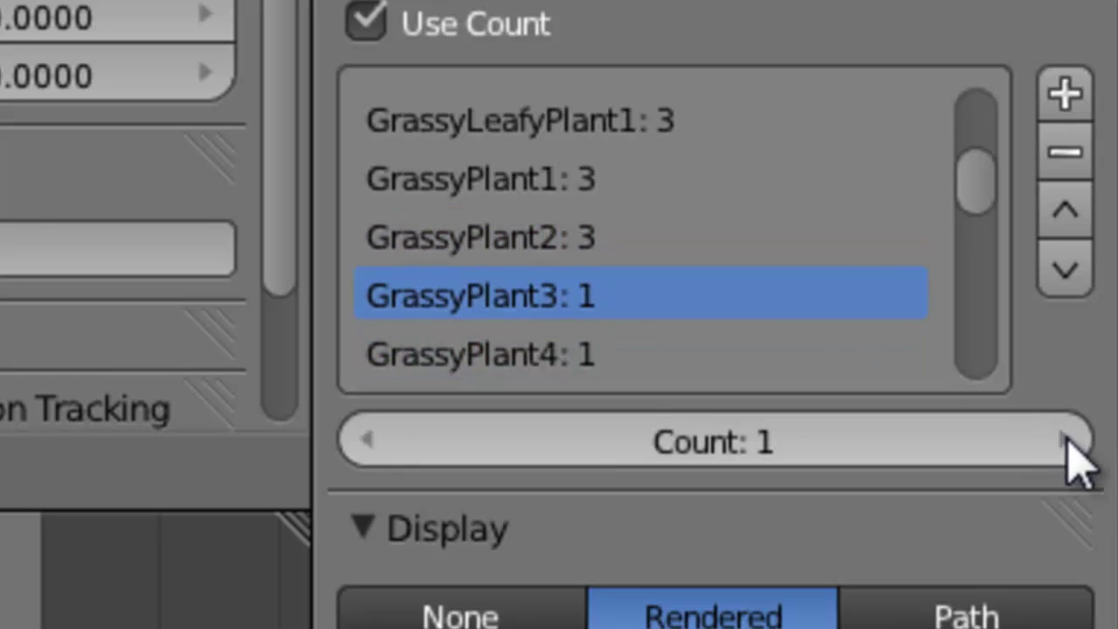
pyautogui.click(1072, 446)
pyautogui.click(1071, 445)
pyautogui.click(690, 357)
pyautogui.click(1067, 443)
pyautogui.click(1067, 443)
pyautogui.scroll(-2, 794, 370)
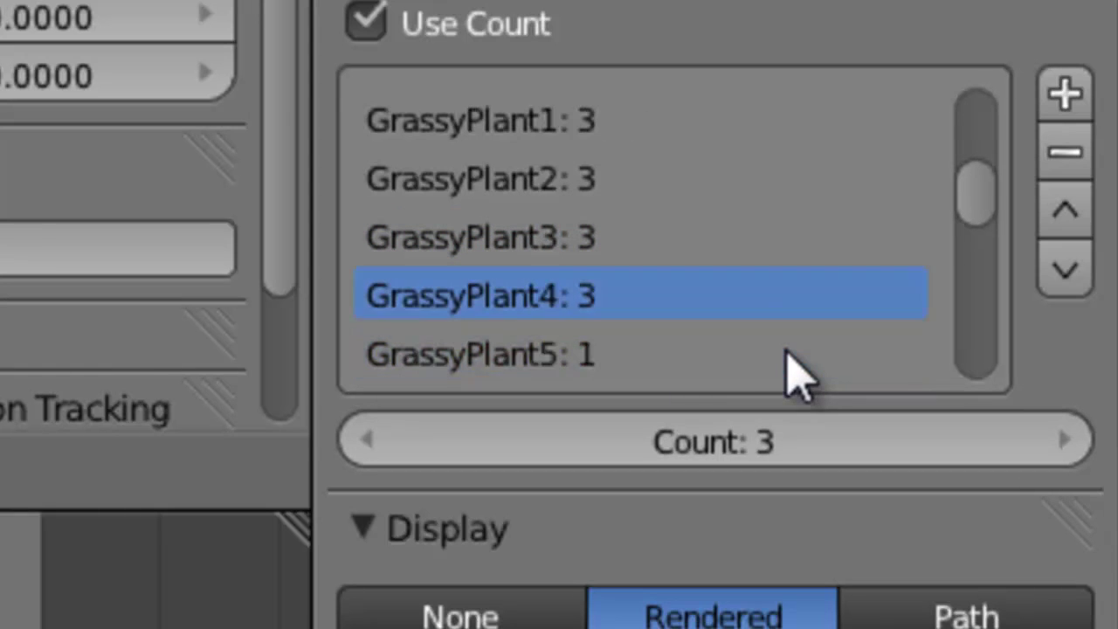
pyautogui.click(734, 306)
pyautogui.click(1062, 442)
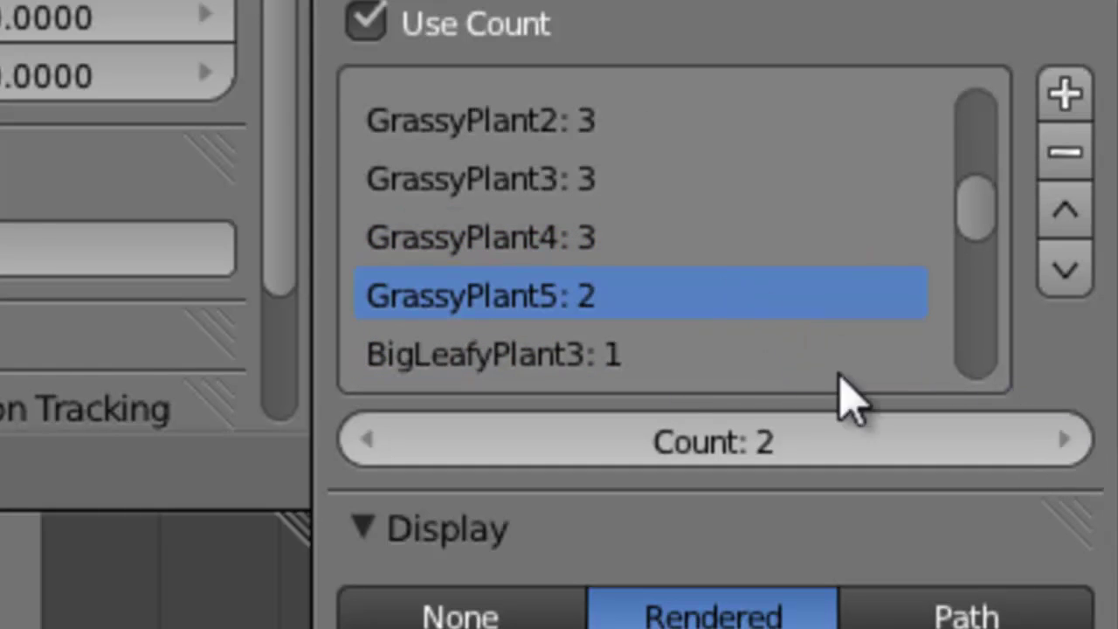
pyautogui.click(1062, 444)
# Set the particle counts of BigLeafyPlant3, BigLeafyPlant2 and BigLeafyPlant to 3 each.
pyautogui.click(690, 355)
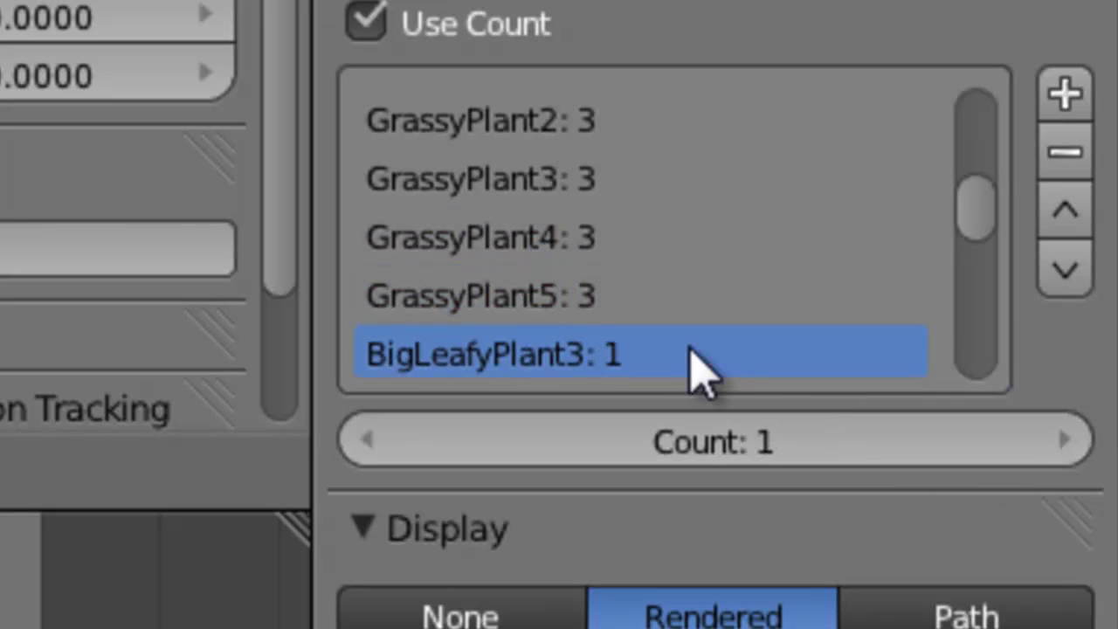
pyautogui.click(1063, 442)
pyautogui.click(1063, 442)
pyautogui.scroll(-5, 655, 332)
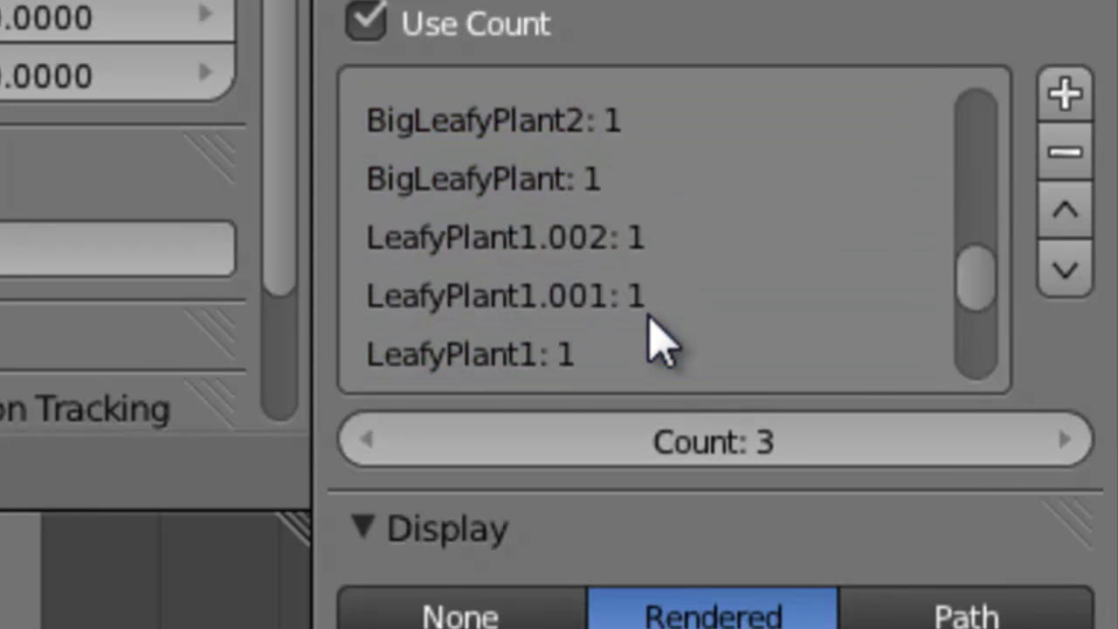
pyautogui.scroll(1, 567, 201)
pyautogui.click(577, 194)
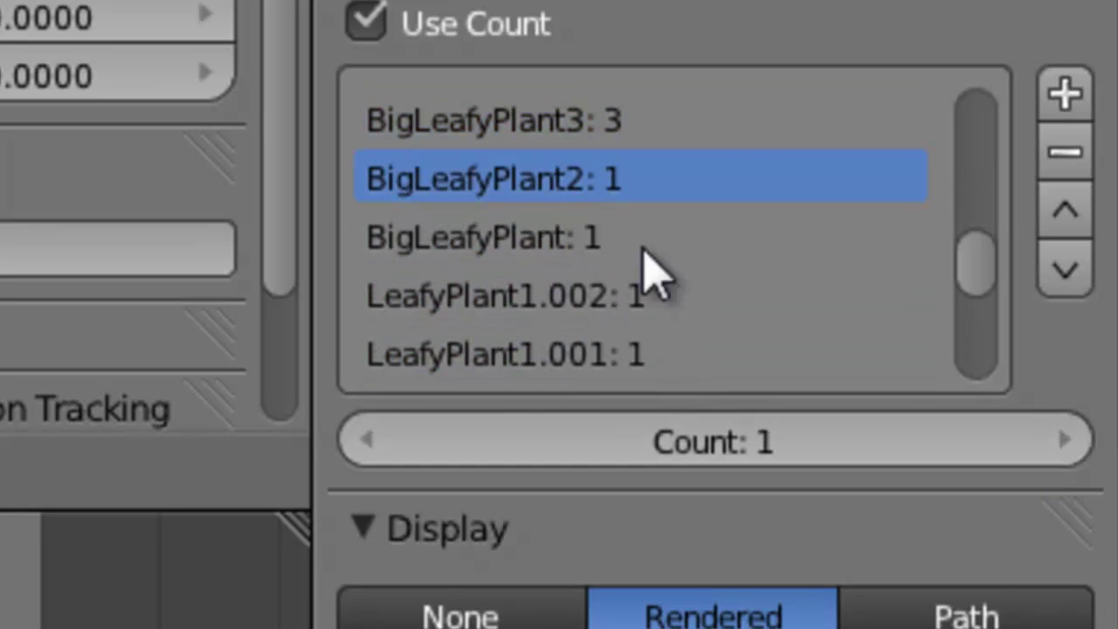
pyautogui.click(1062, 442)
pyautogui.click(1063, 442)
pyautogui.click(651, 244)
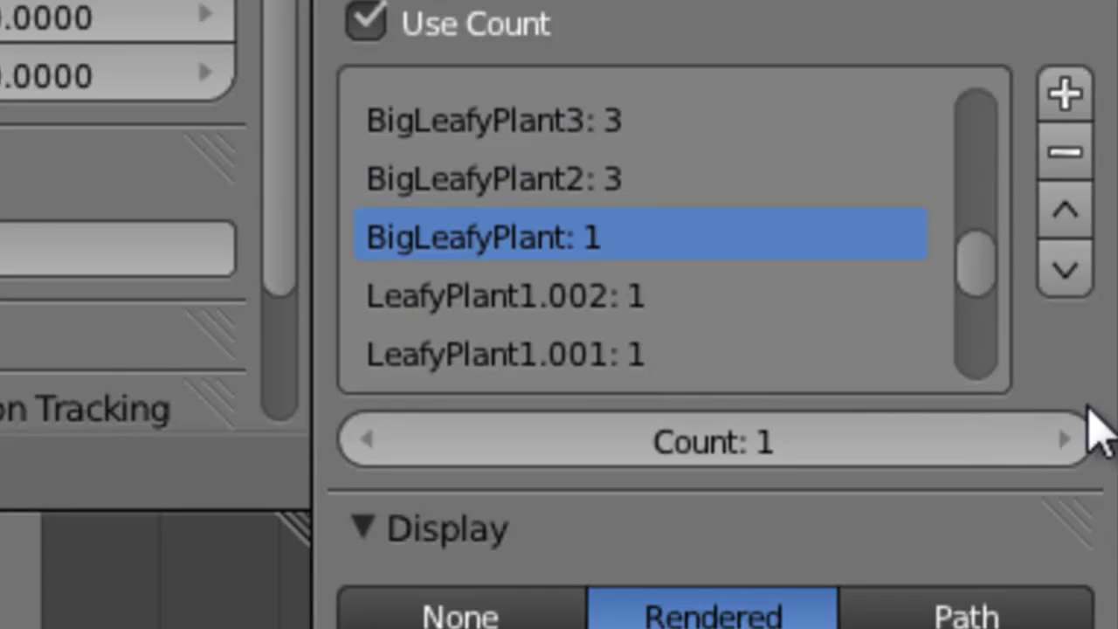
pyautogui.click(1068, 440)
pyautogui.click(1067, 441)
# Set the particle counts of LeafyPlant1.002, LeafyPlant1.001 and LeafyPlant1 to 3 each.
pyautogui.click(737, 297)
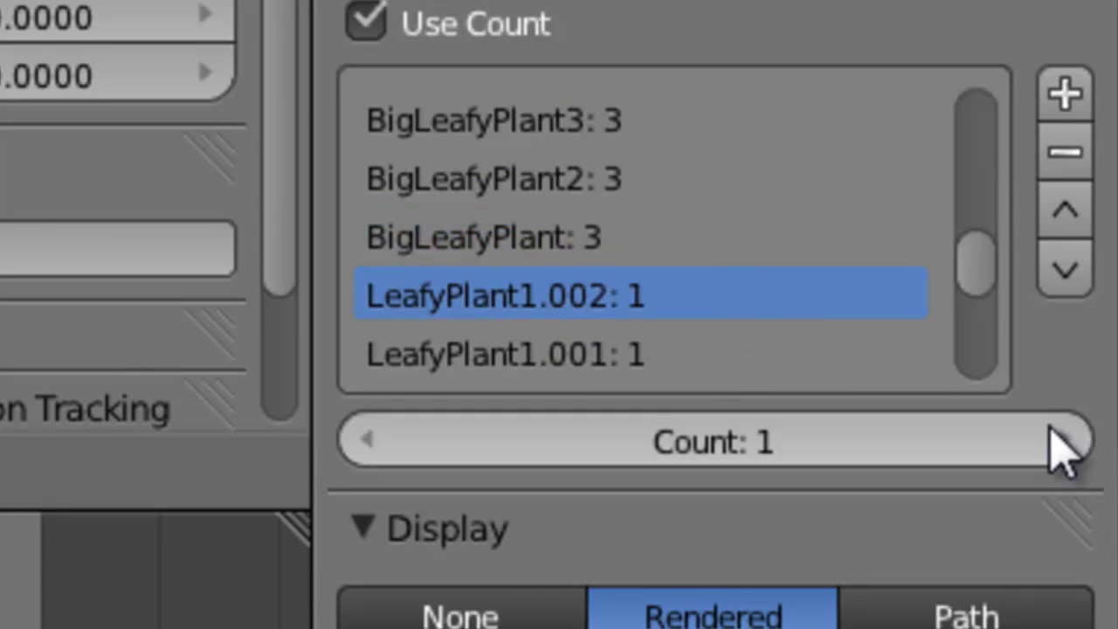
pyautogui.click(1063, 442)
pyautogui.click(1063, 442)
pyautogui.click(673, 358)
pyautogui.click(1074, 440)
pyautogui.click(1074, 441)
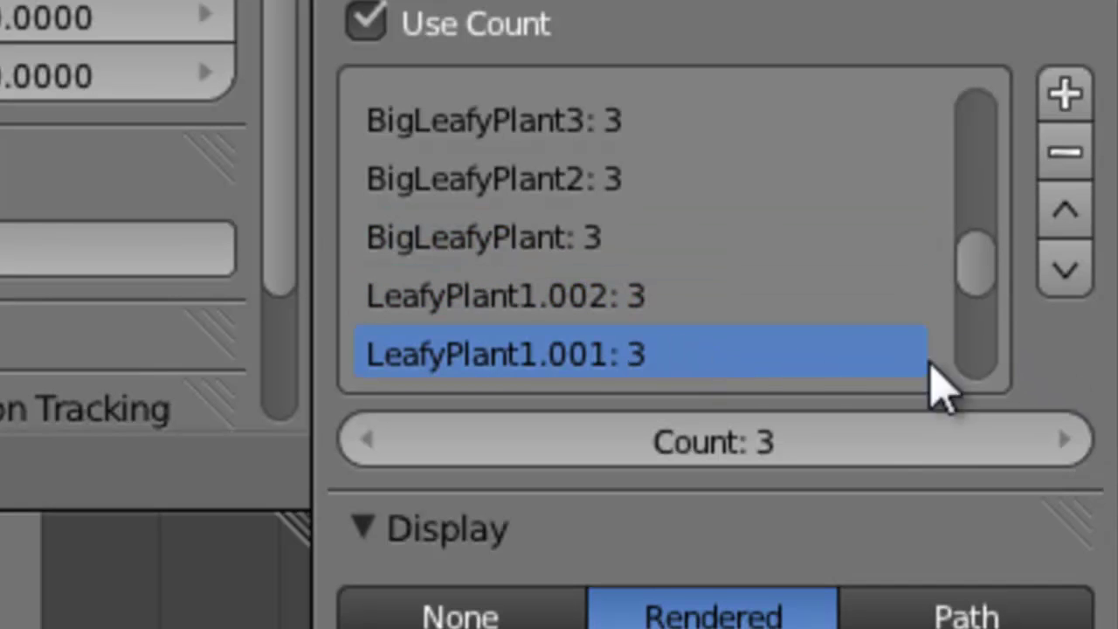
pyautogui.scroll(-1, 836, 349)
pyautogui.scroll(-2, 813, 359)
pyautogui.click(669, 254)
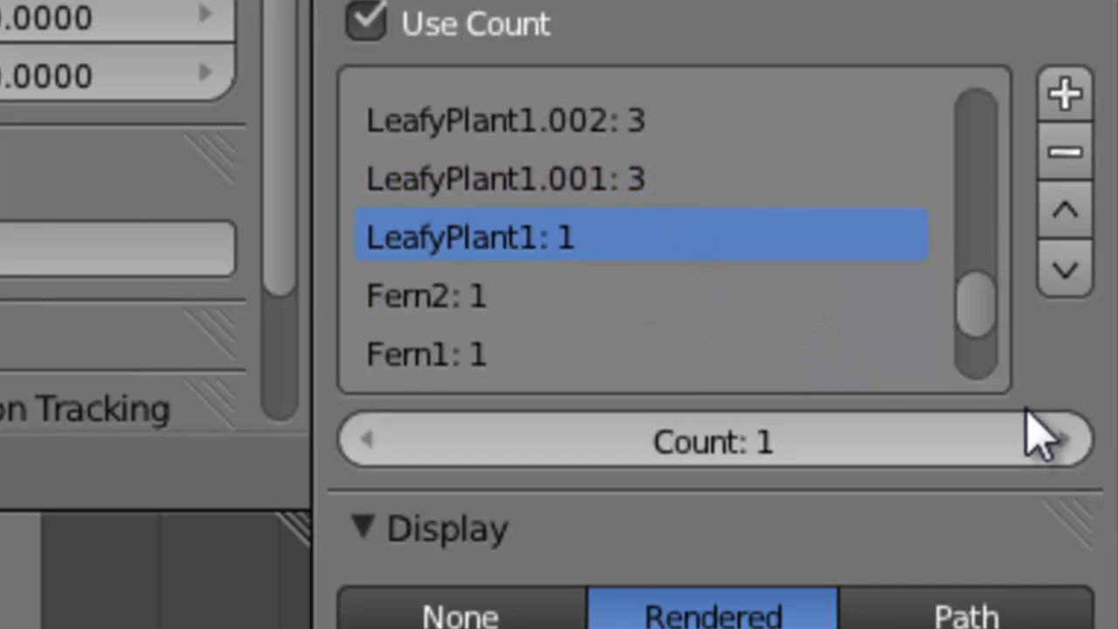
pyautogui.click(1069, 447)
pyautogui.click(1069, 447)
pyautogui.click(1069, 447)
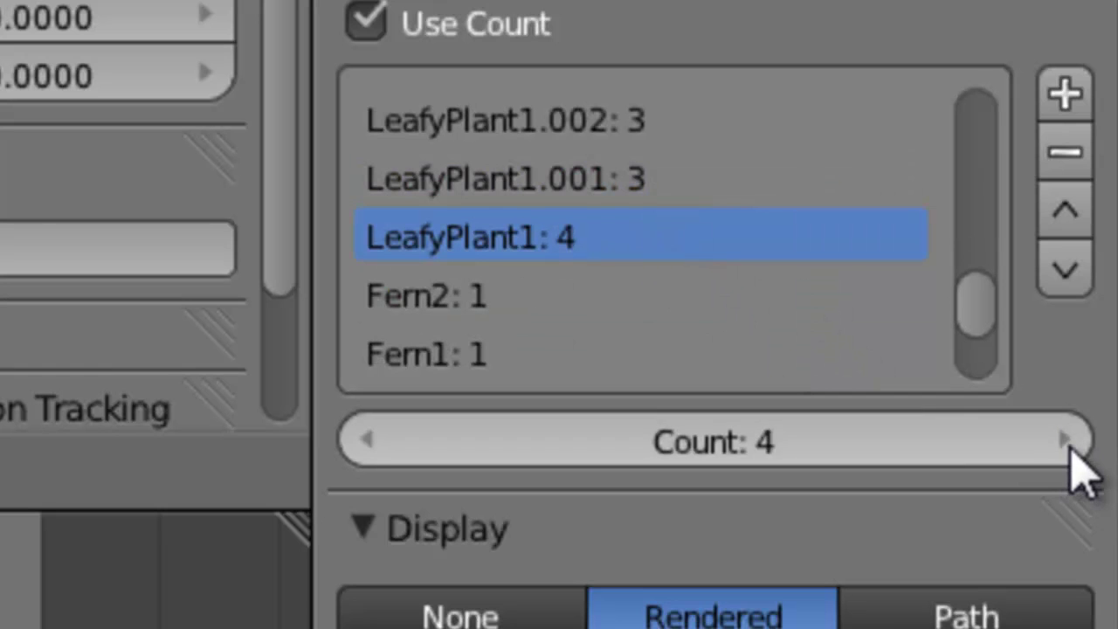
pyautogui.click(370, 444)
# Set the particle counts of Fern2 and Fern1 to 3 each.
pyautogui.click(524, 297)
pyautogui.click(1075, 446)
pyautogui.click(1075, 445)
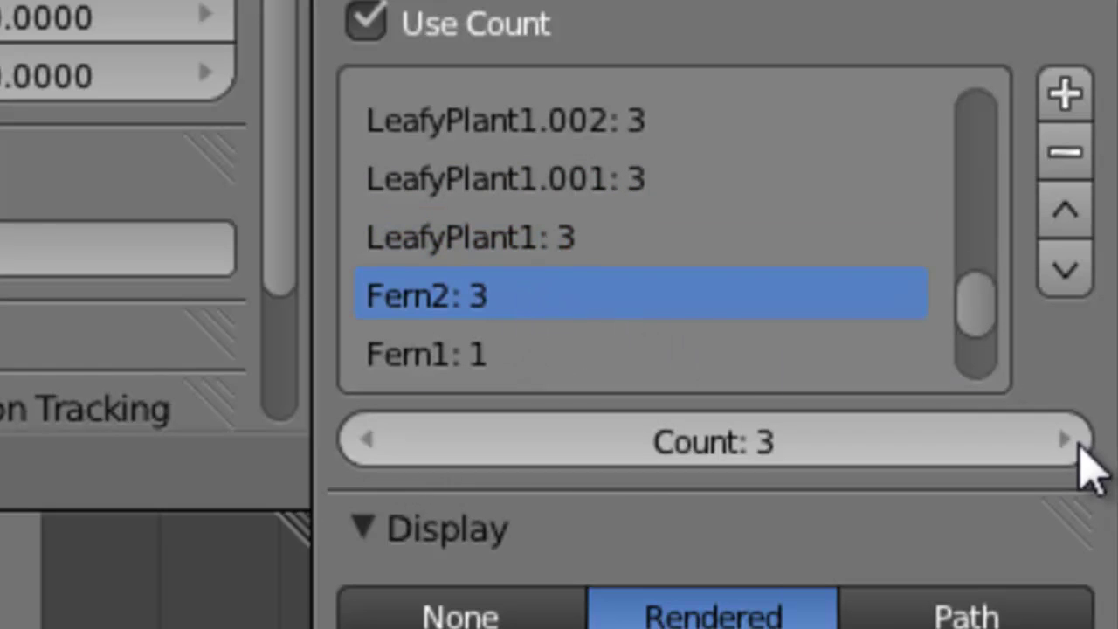
pyautogui.click(497, 360)
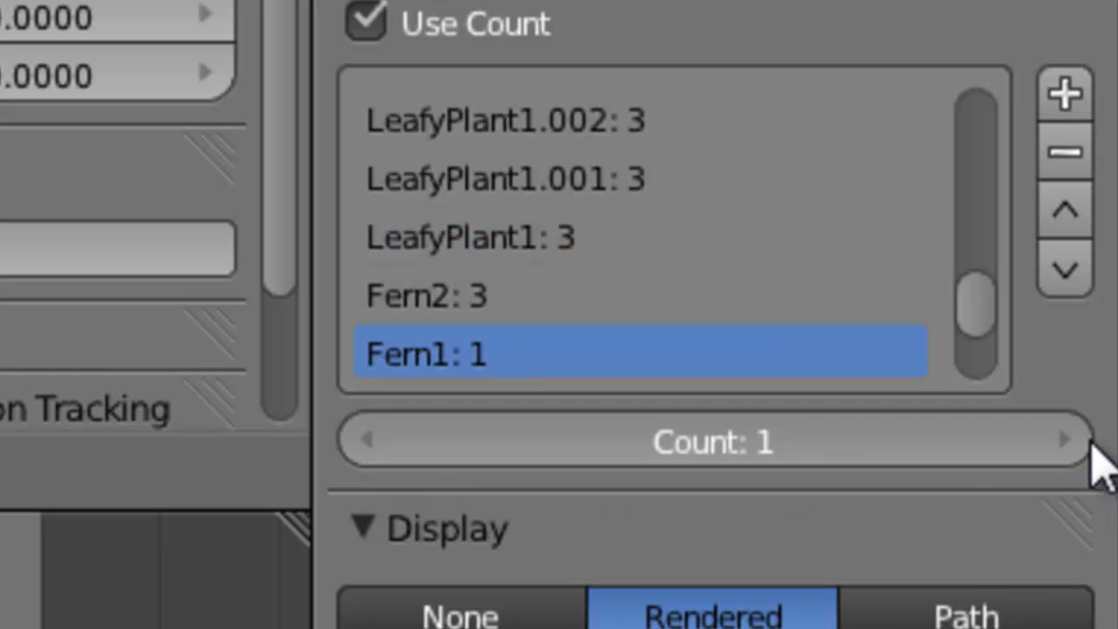
pyautogui.click(1065, 441)
pyautogui.click(1064, 442)
# Look through the full count list to compare shrub and small-plant counts, and check the density vertex group.
pyautogui.scroll(-3, 662, 349)
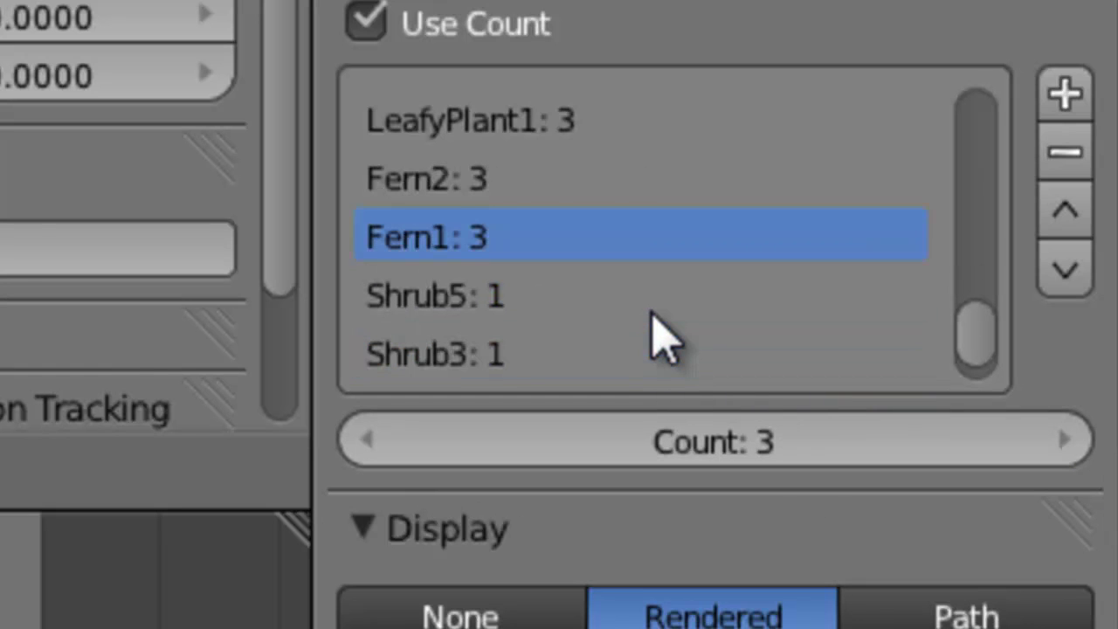
pyautogui.click(669, 234)
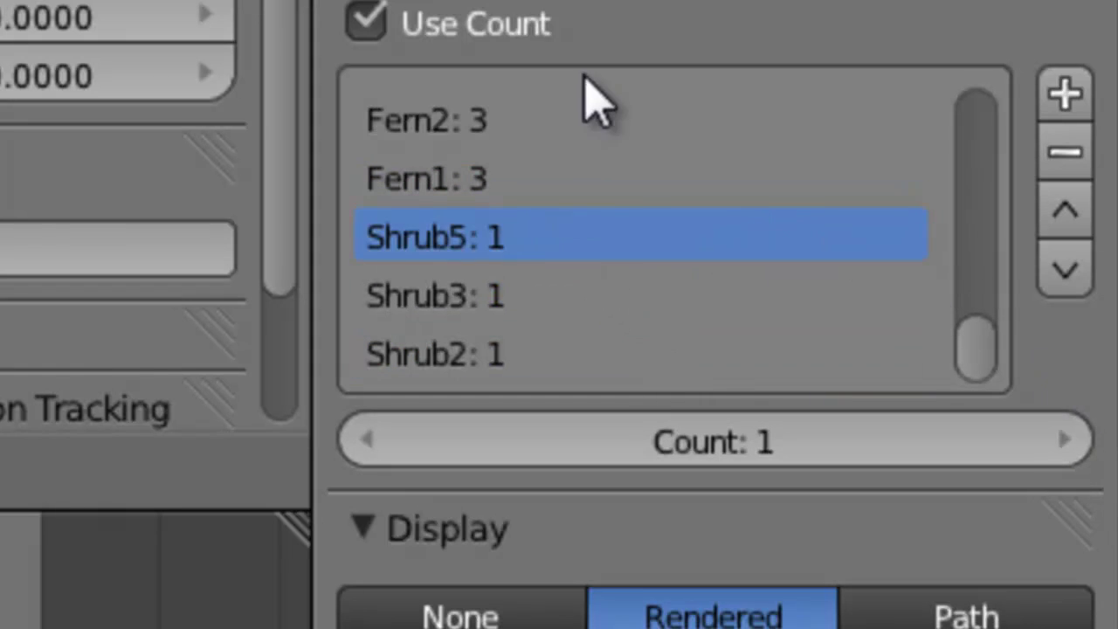
pyautogui.scroll(10, 616, 315)
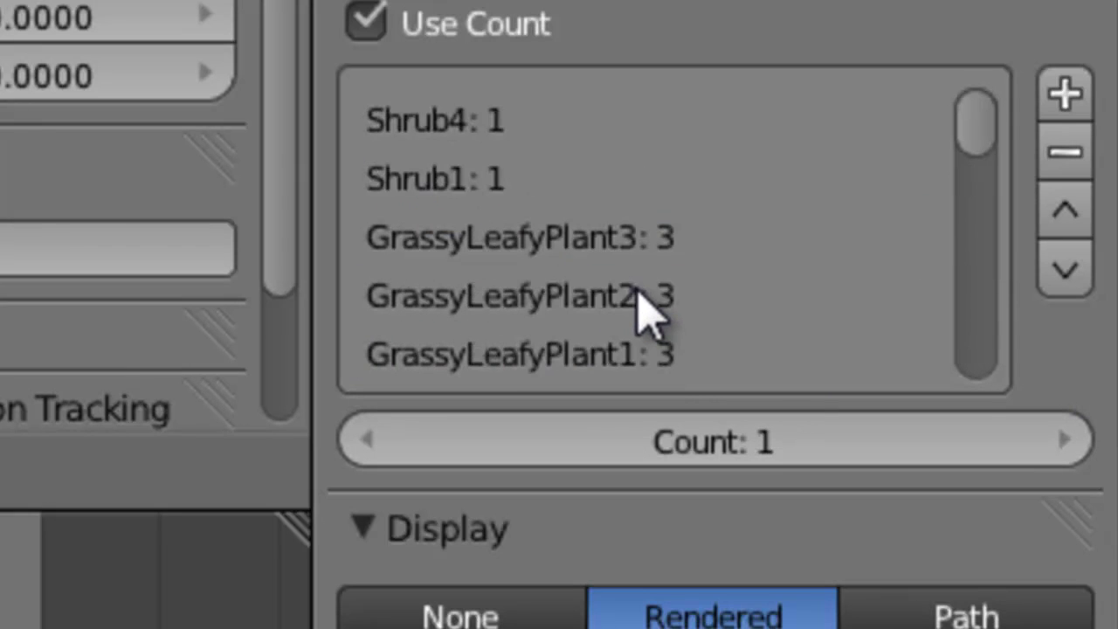
pyautogui.scroll(-14, 662, 234)
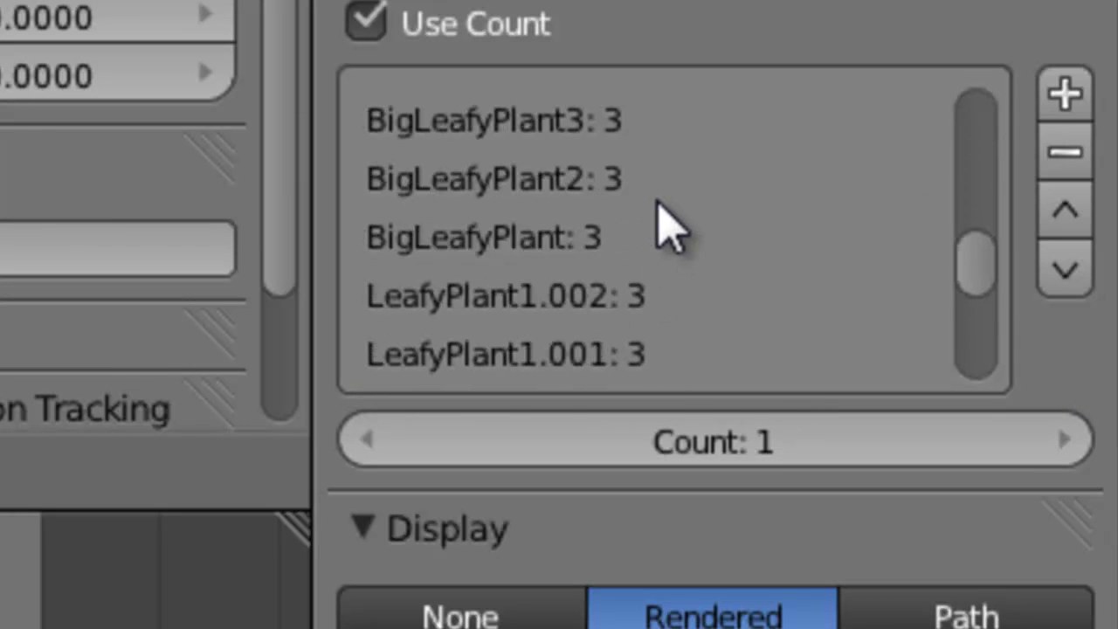
pyautogui.scroll(-2, 609, 330)
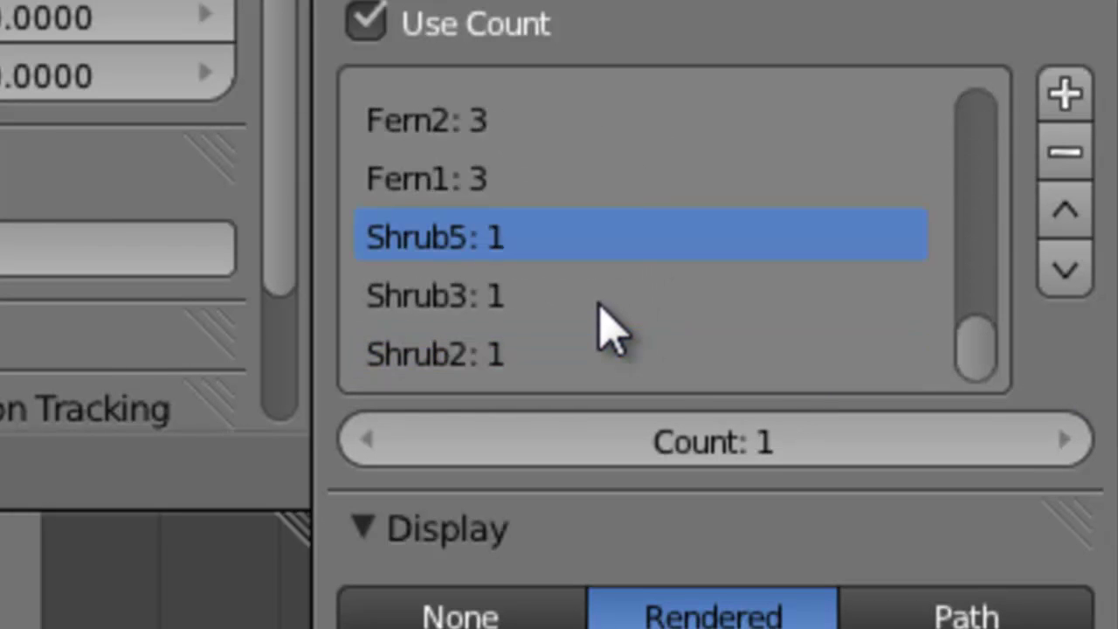
pyautogui.scroll(16, 611, 331)
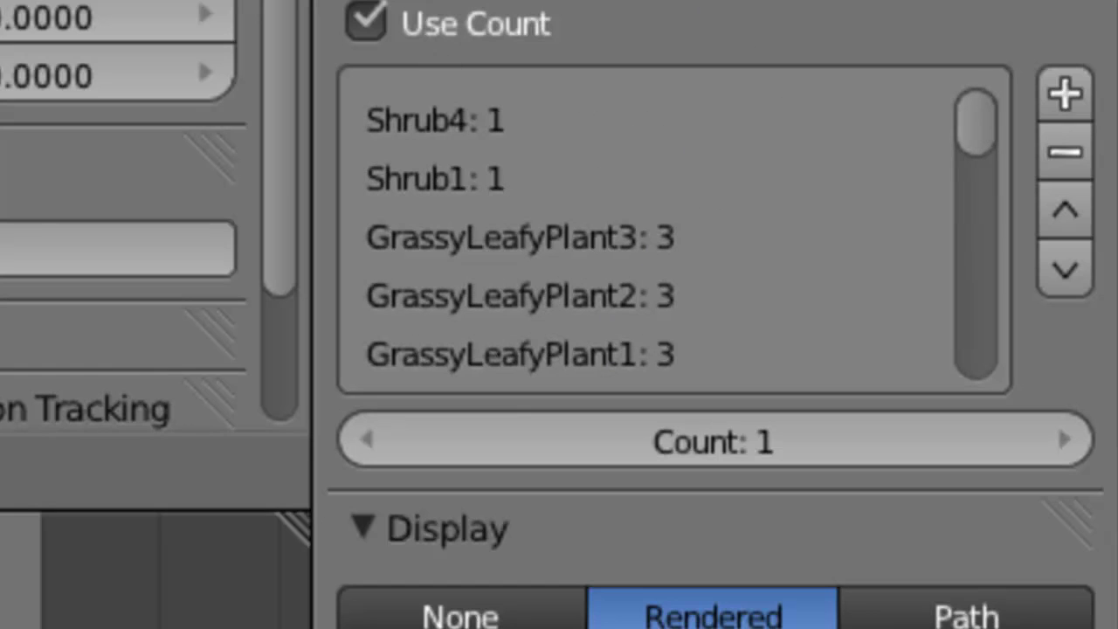
pyautogui.scroll(-10, 712, 349)
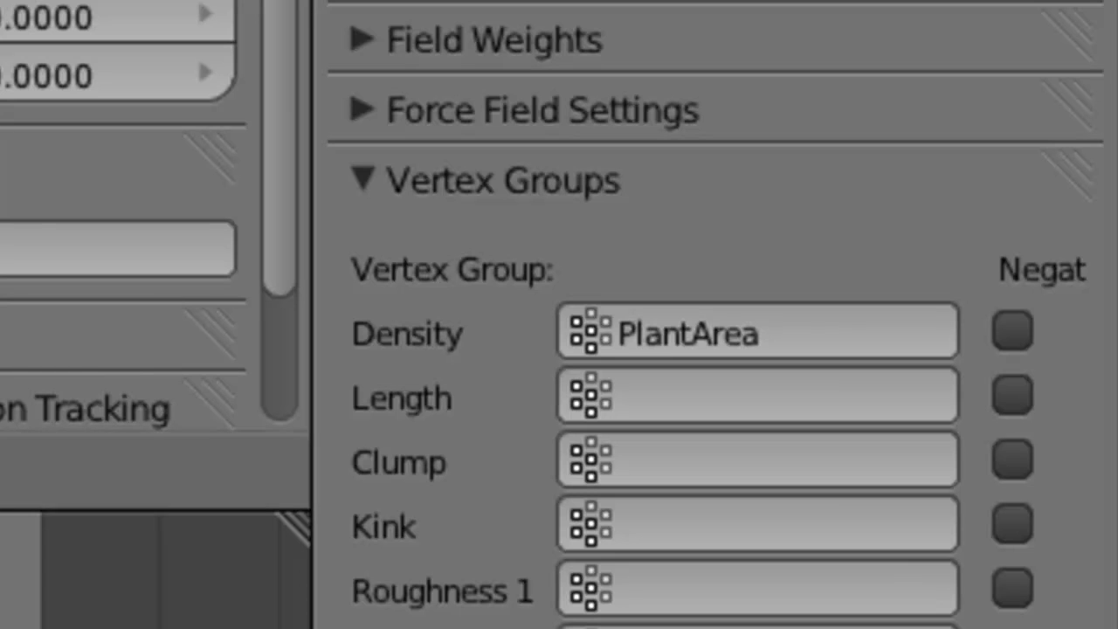
pyautogui.scroll(15, 716, 349)
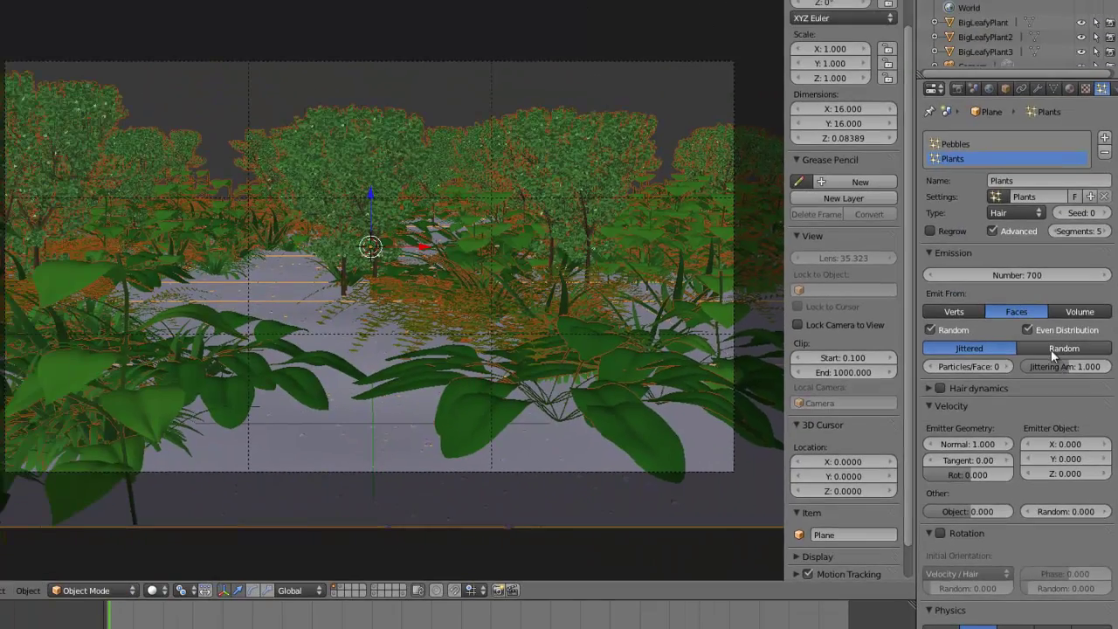
# Switch the Plants emission distribution from faces to Random and set the particle size to 0.1.
pyautogui.click(1050, 348)
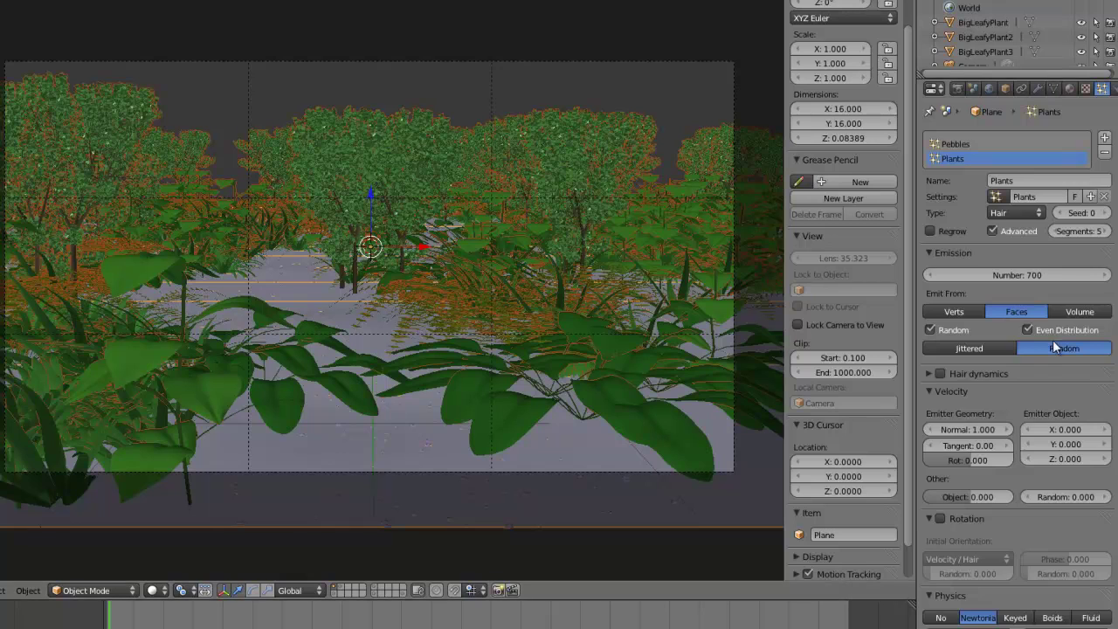
pyautogui.scroll(-7, 1053, 349)
pyautogui.click(965, 402)
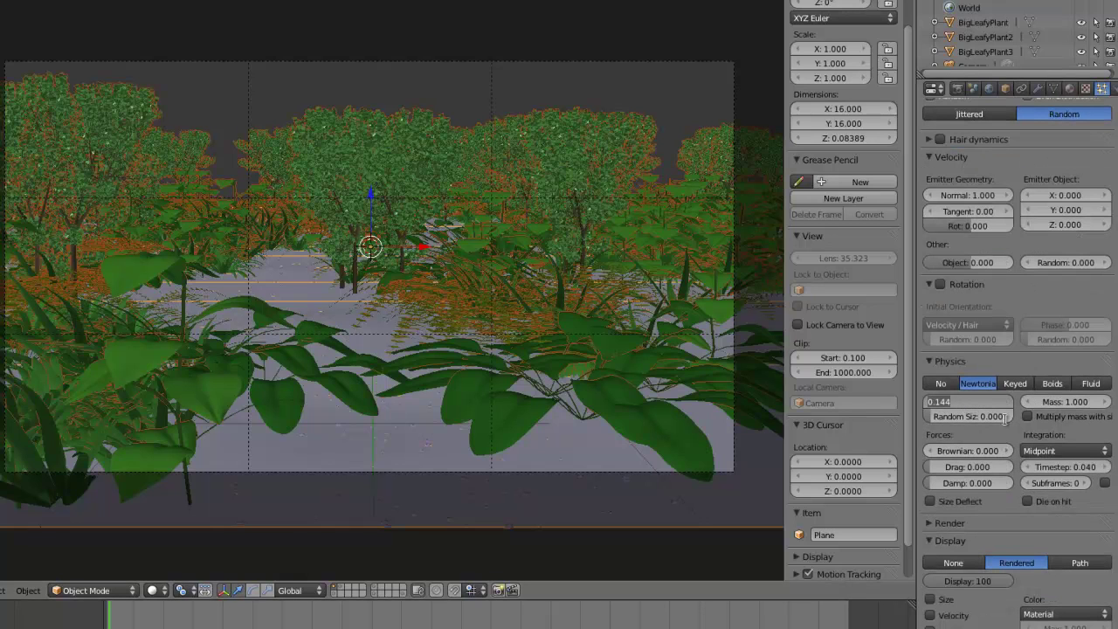
pyautogui.write('1')
pyautogui.press('Return')
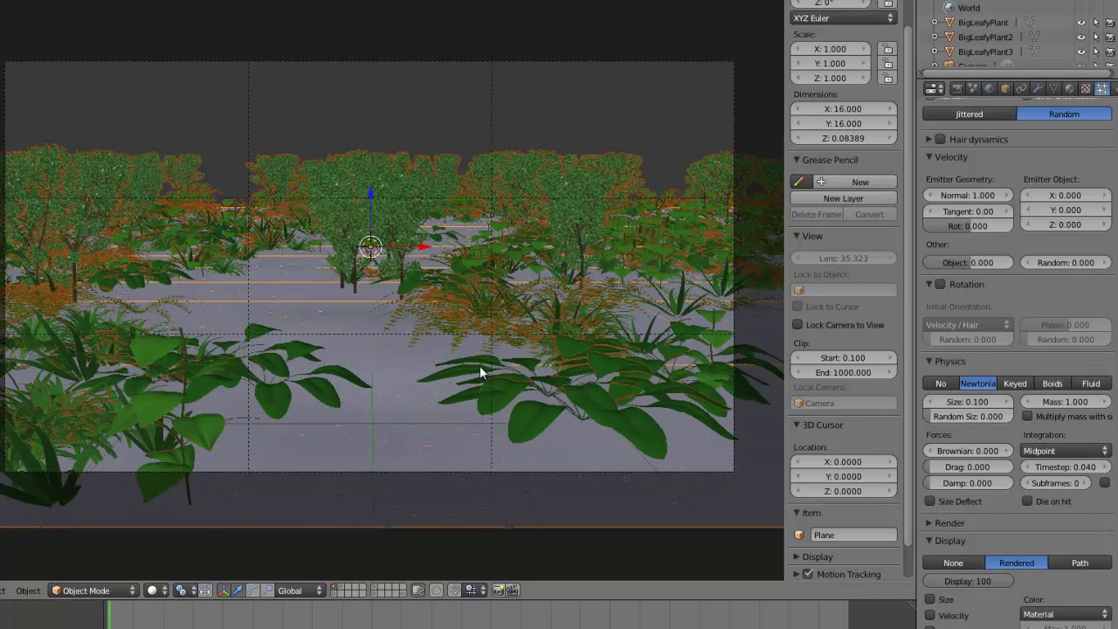
# Show only the layer holding the source plant models, viewed from above.
pyautogui.press('KP_0')
pyautogui.press('KP_1')
pyautogui.click(403, 594)
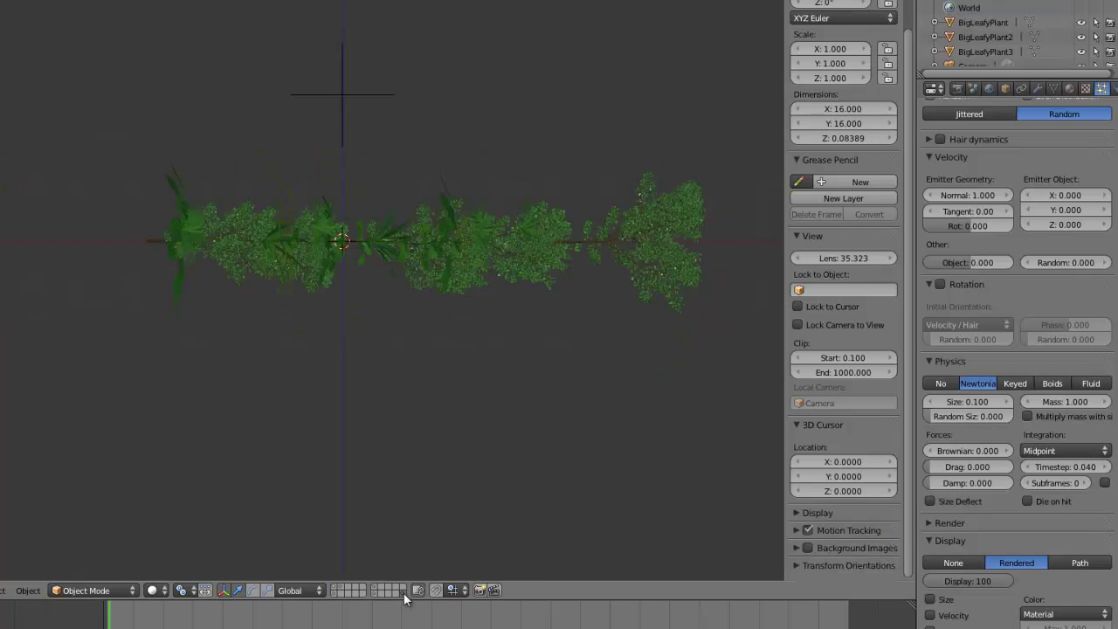
pyautogui.press('KP_8')
pyautogui.press('KP_8')
pyautogui.press('KP_8')
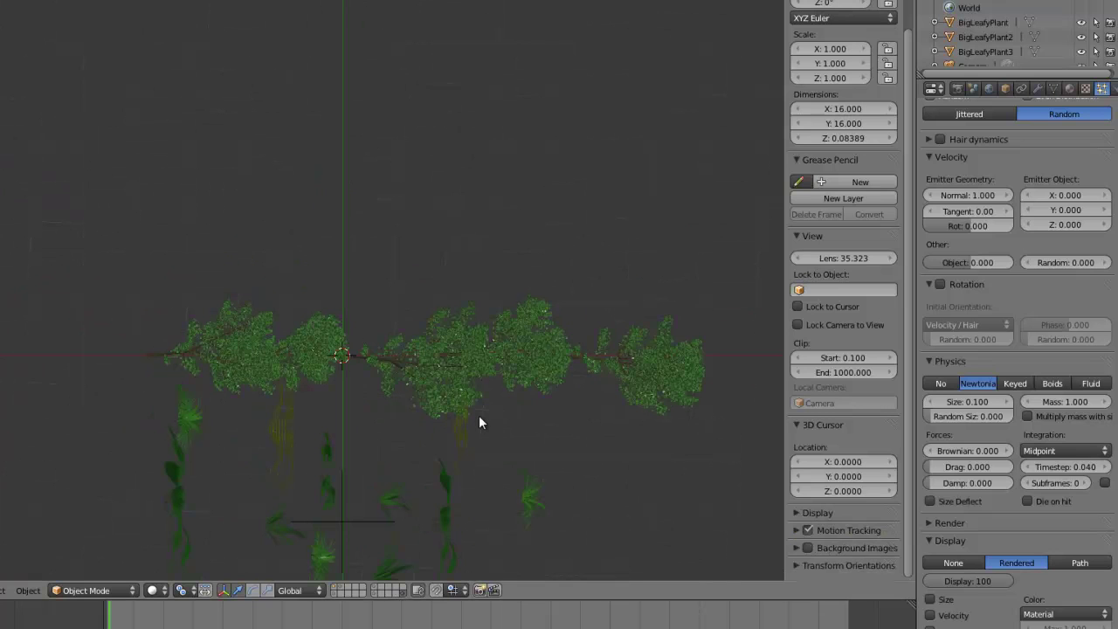
# Select all five source shrubs and scale them down together to about 0.79.
pyautogui.rightClick(613, 349)
pyautogui.press('z')
pyautogui.keyDown('shift'); pyautogui.rightClick(543, 352); pyautogui.keyUp('shift')
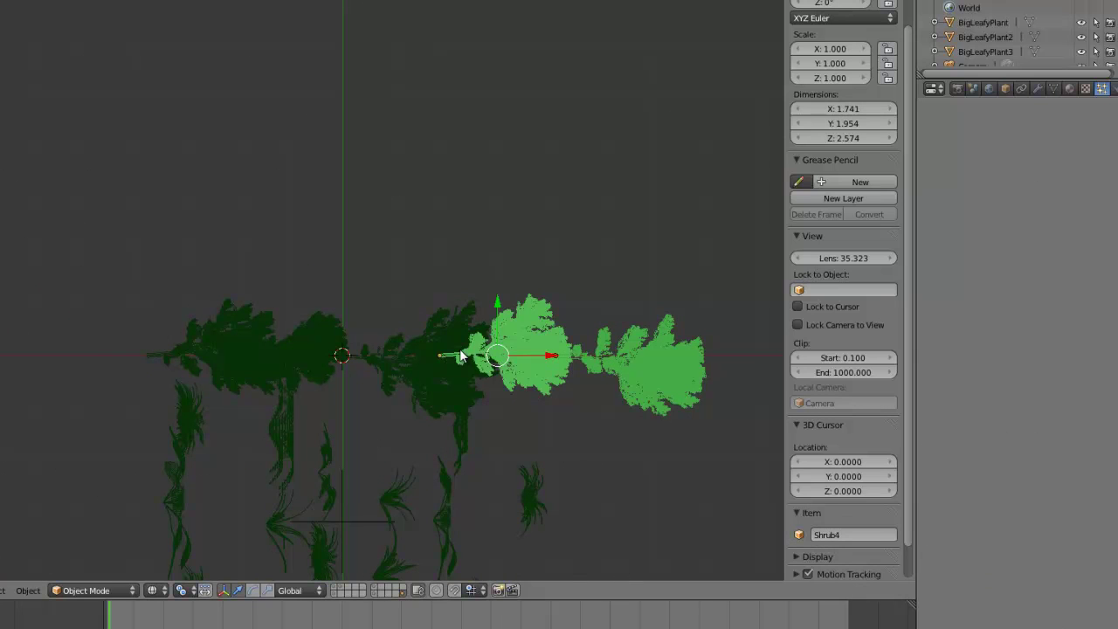
pyautogui.keyDown('shift'); pyautogui.rightClick(459, 352); pyautogui.keyUp('shift')
pyautogui.keyDown('shift'); pyautogui.rightClick(325, 355); pyautogui.keyUp('shift')
pyautogui.keyDown('shift'); pyautogui.rightClick(251, 346); pyautogui.keyUp('shift')
pyautogui.press('z')
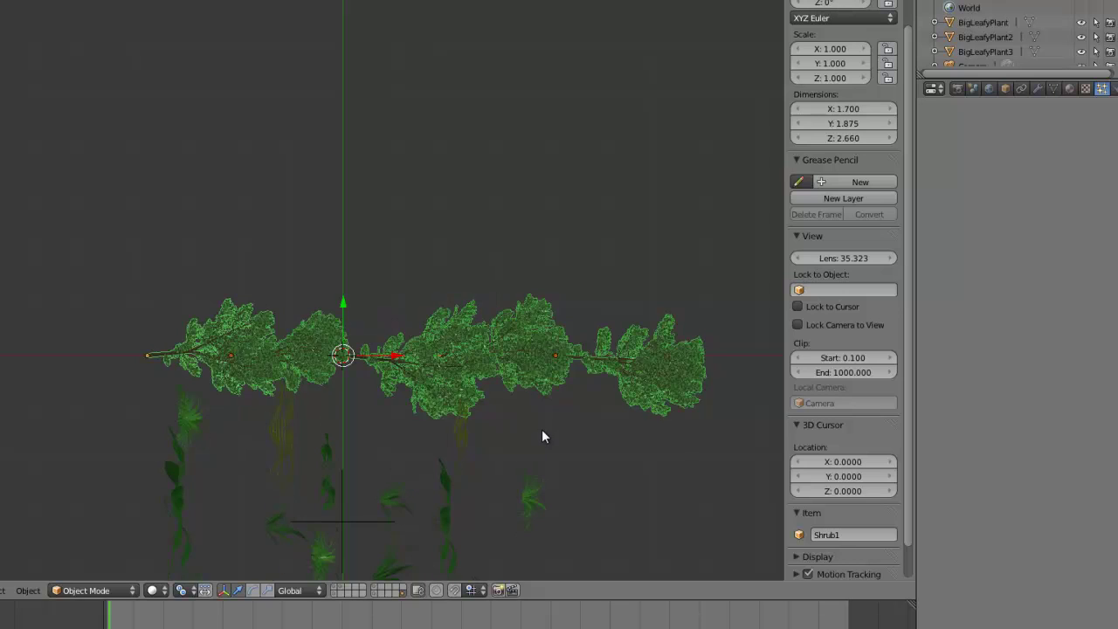
pyautogui.press('s')
pyautogui.click(499, 419)
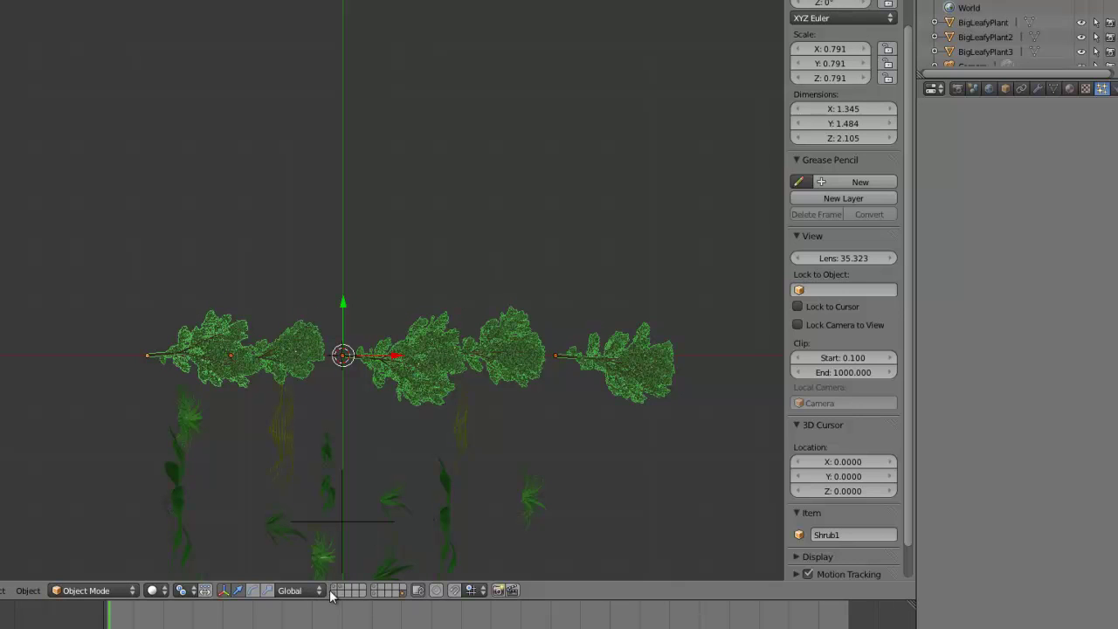
# Return to the ground layer in camera view and start saving over RainforestPart13_File.blend.
pyautogui.press('KP_7')
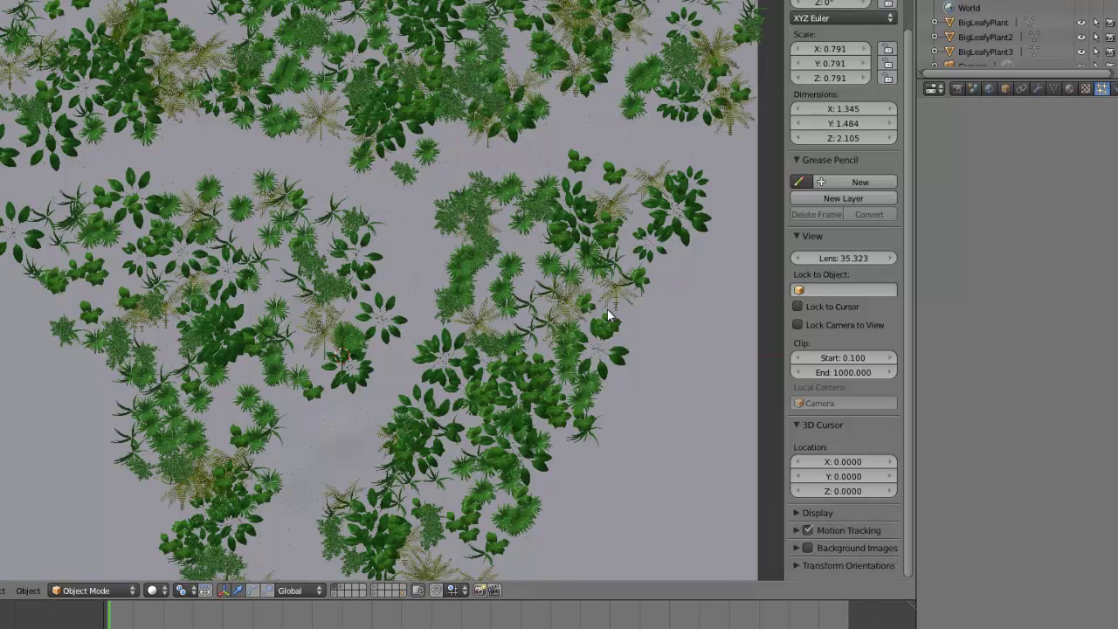
pyautogui.press('KP_0')
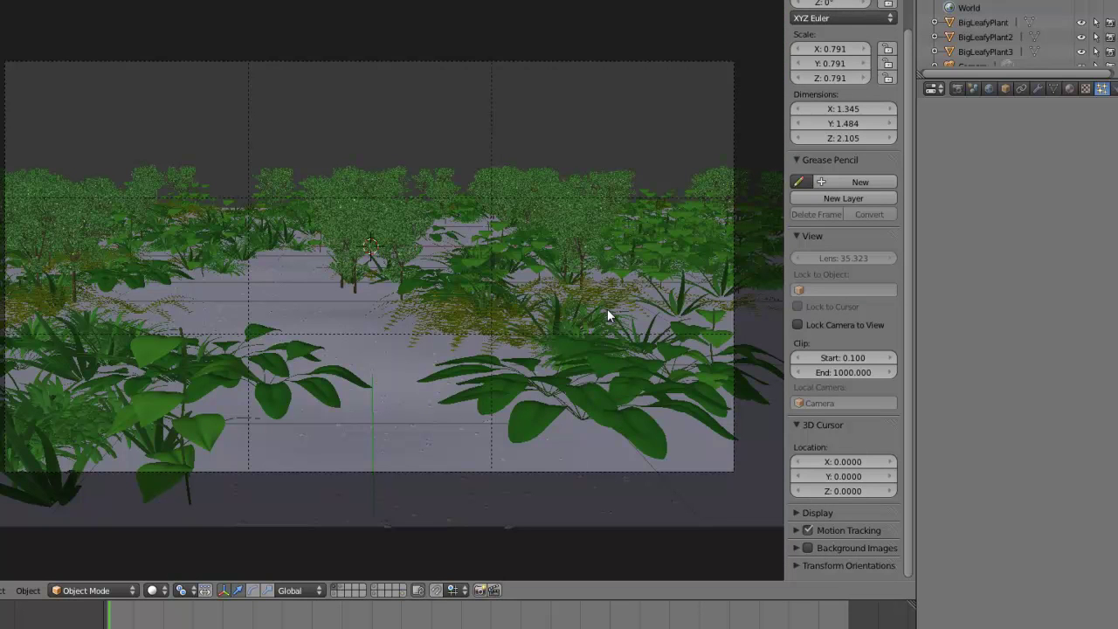
pyautogui.hotkey('ctrl', 's')
pyautogui.hotkey('ctrl', 's')
pyautogui.hotkey('ctrl', 's')
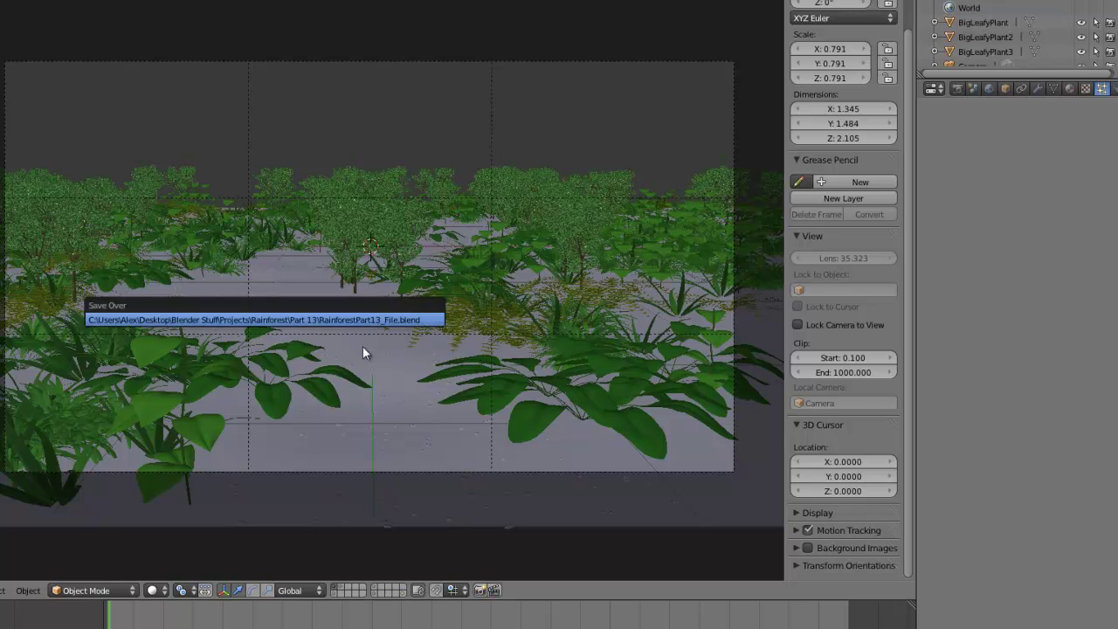
# Show the tree layer together with the ground and save over RainforestPart13_File.blend.
pyautogui.keyDown('shift'); pyautogui.click(336, 594); pyautogui.keyUp('shift')
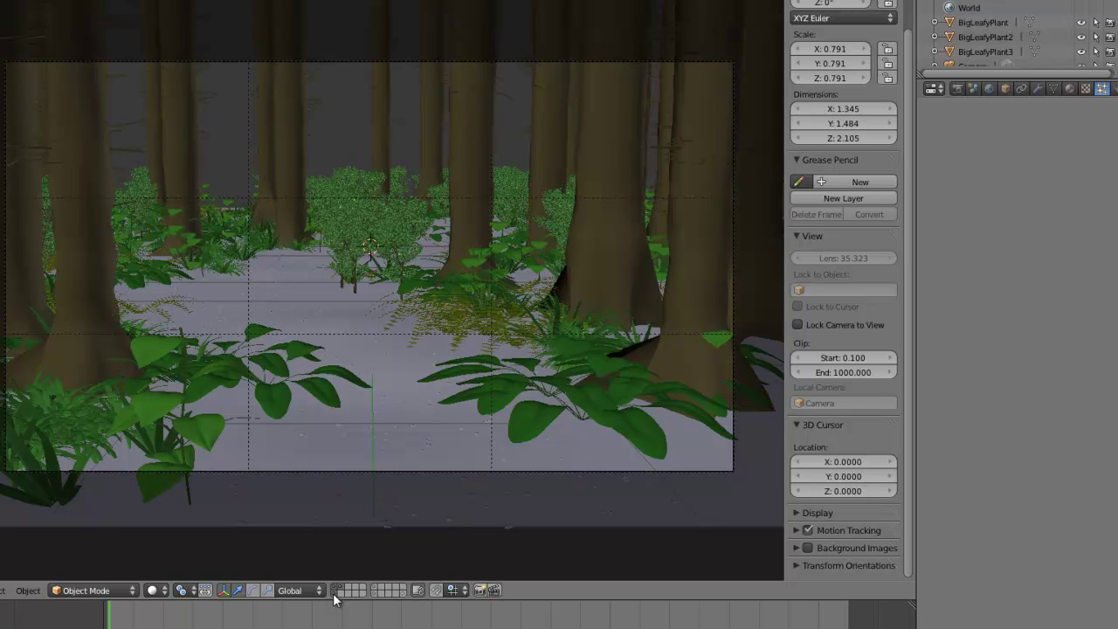
pyautogui.hotkey('ctrl', 's')
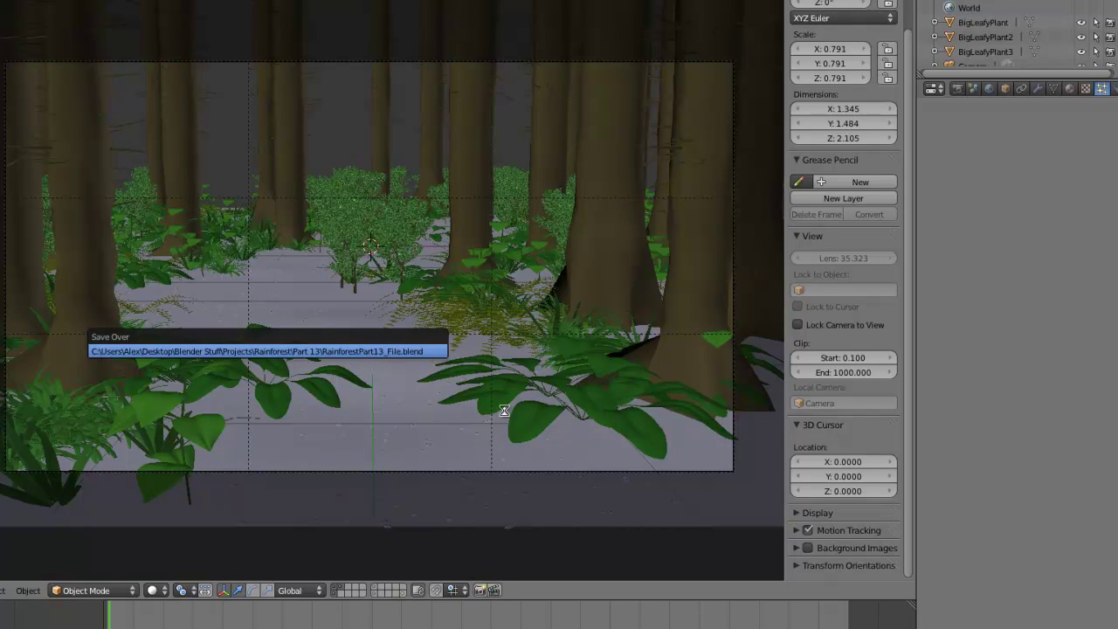
pyautogui.press('Return')
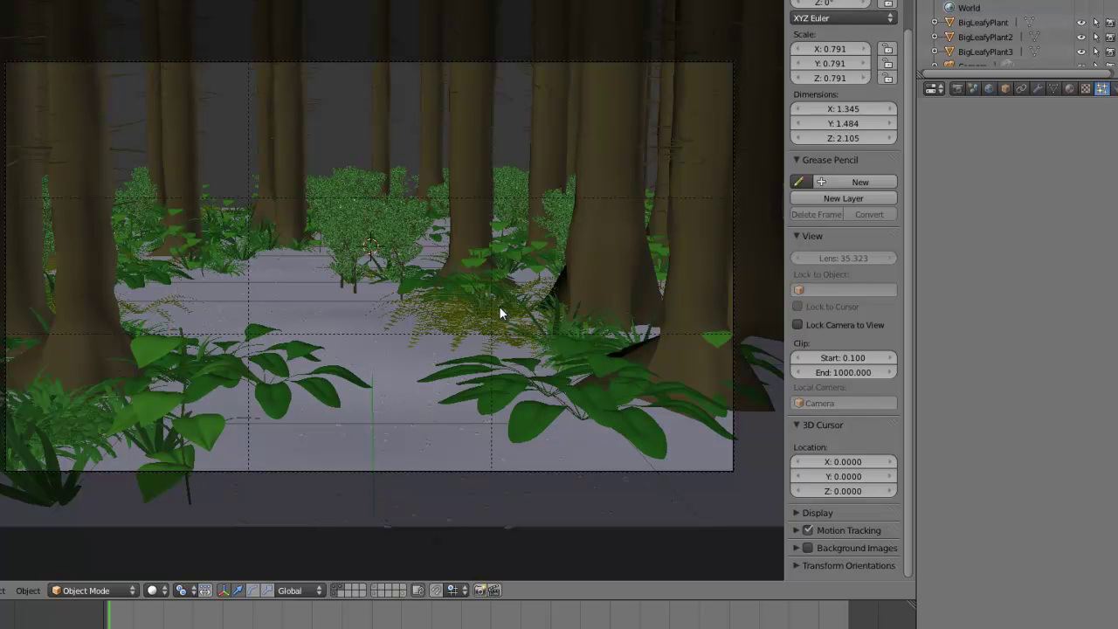
# Render the scene from the camera and examine the foreground plants, pebble path and ferns up close.
pyautogui.press('F12')
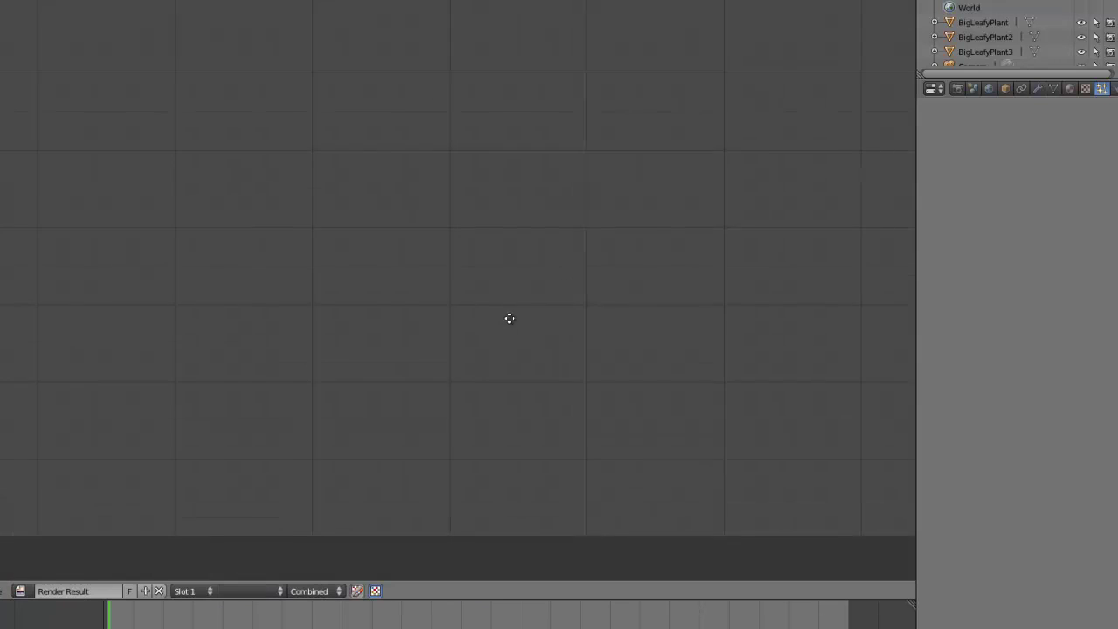
pyautogui.scroll(-2, 489, 376)
pyautogui.scroll(2, 520, 327)
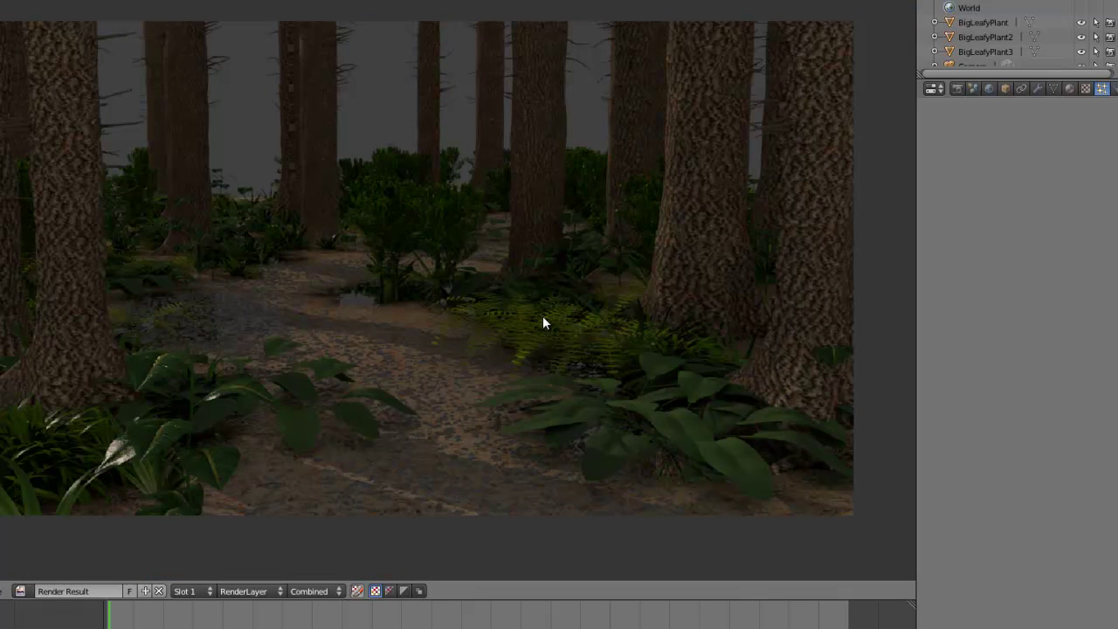
pyautogui.moveTo(75, 350); pyautogui.dragTo(321, 245, button='middle')
pyautogui.scroll(2, 342, 250)
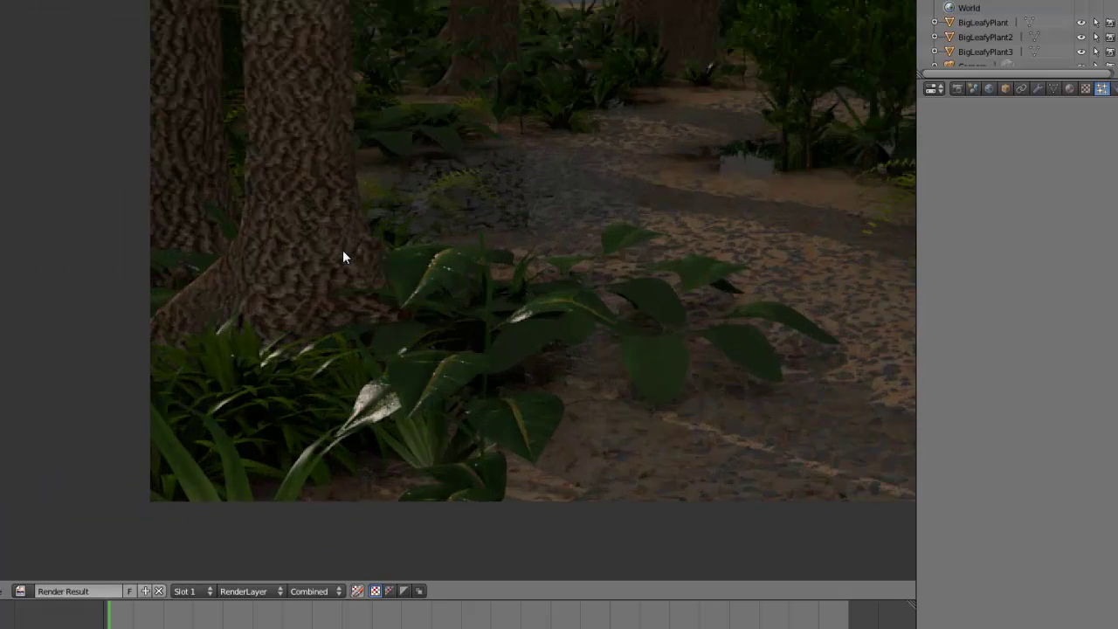
pyautogui.scroll(-3, 385, 385)
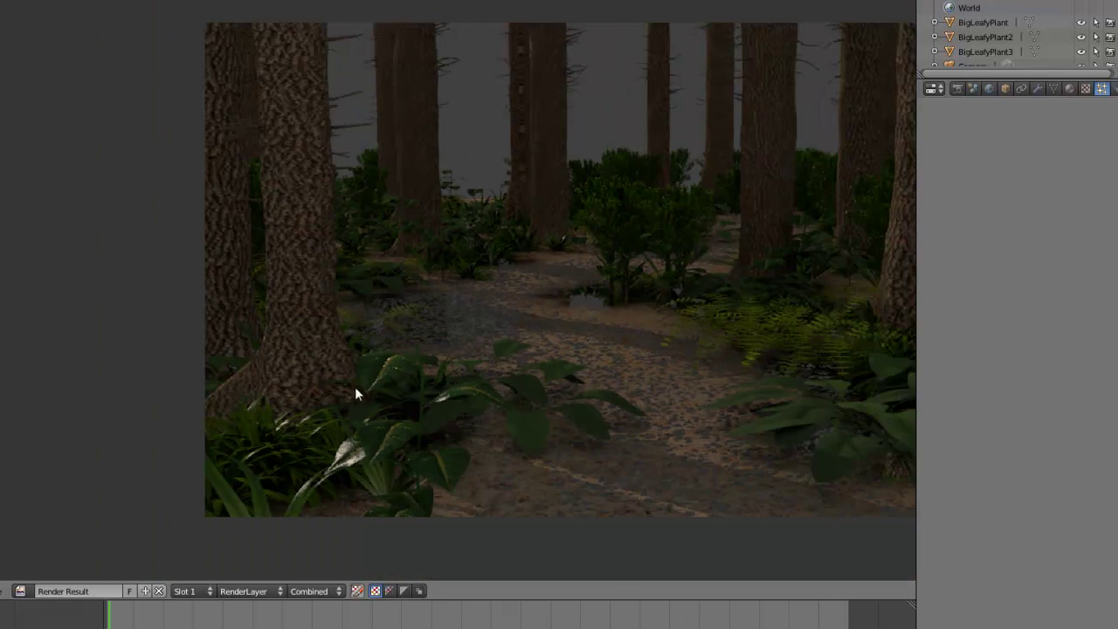
pyautogui.moveTo(358, 392); pyautogui.dragTo(174, 372, button='middle')
pyautogui.scroll(4, 455, 354)
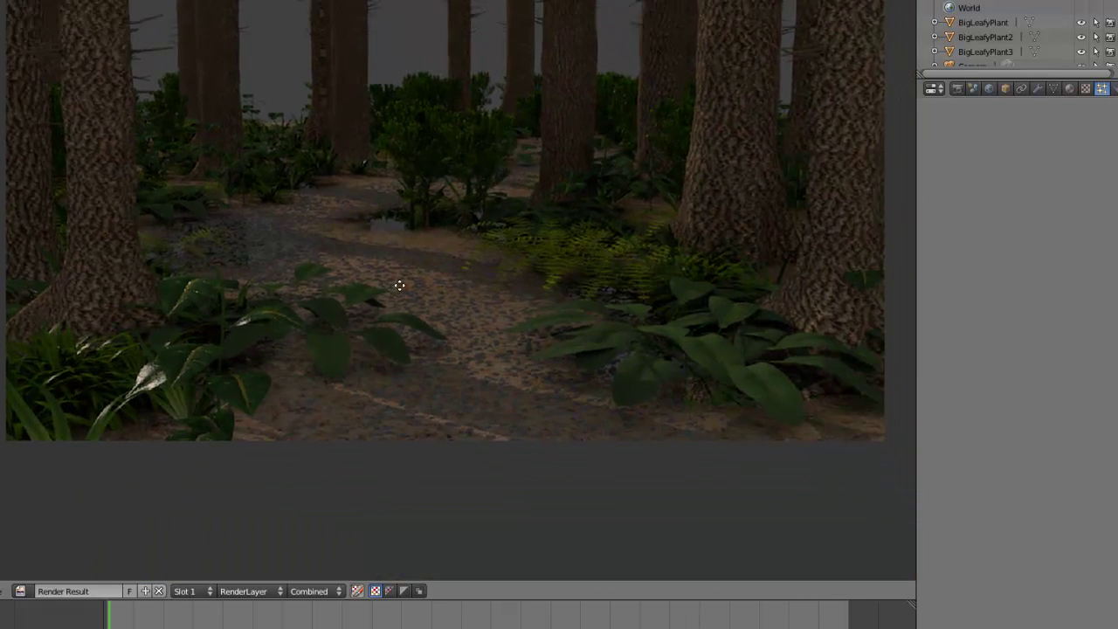
pyautogui.scroll(1, 435, 259)
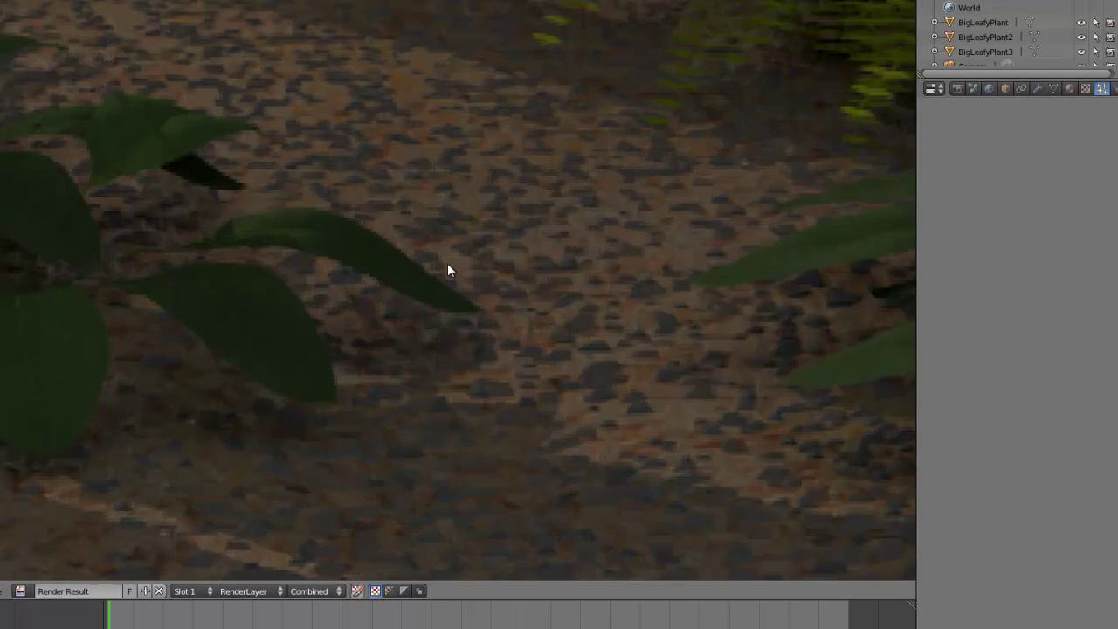
pyautogui.scroll(-2, 475, 452)
pyautogui.scroll(-2, 477, 453)
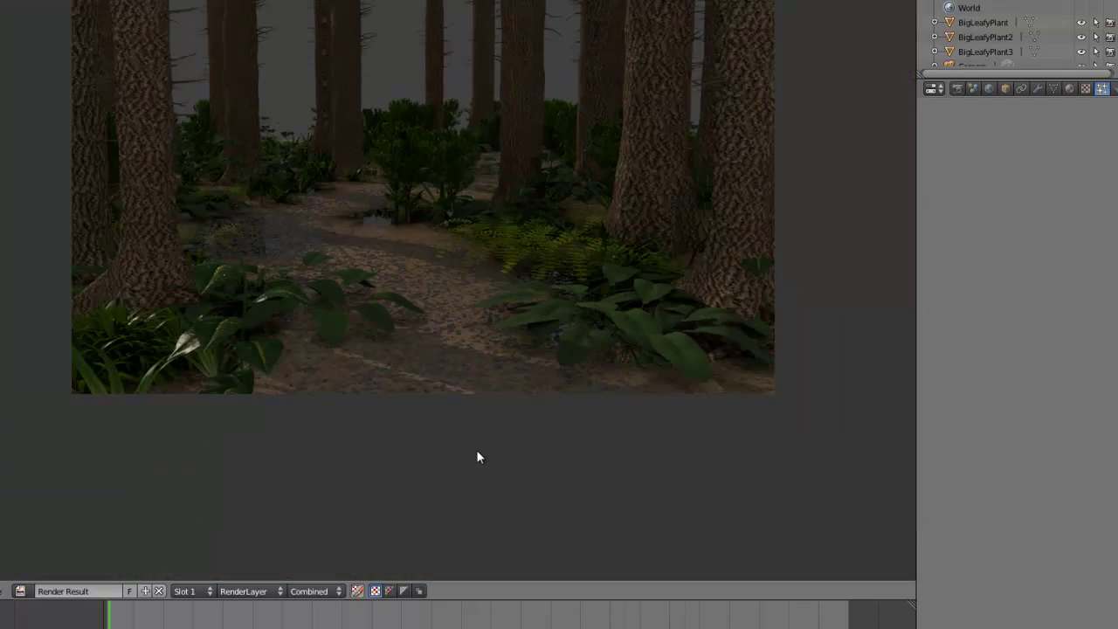
pyautogui.scroll(4, 478, 453)
pyautogui.scroll(-4, 479, 457)
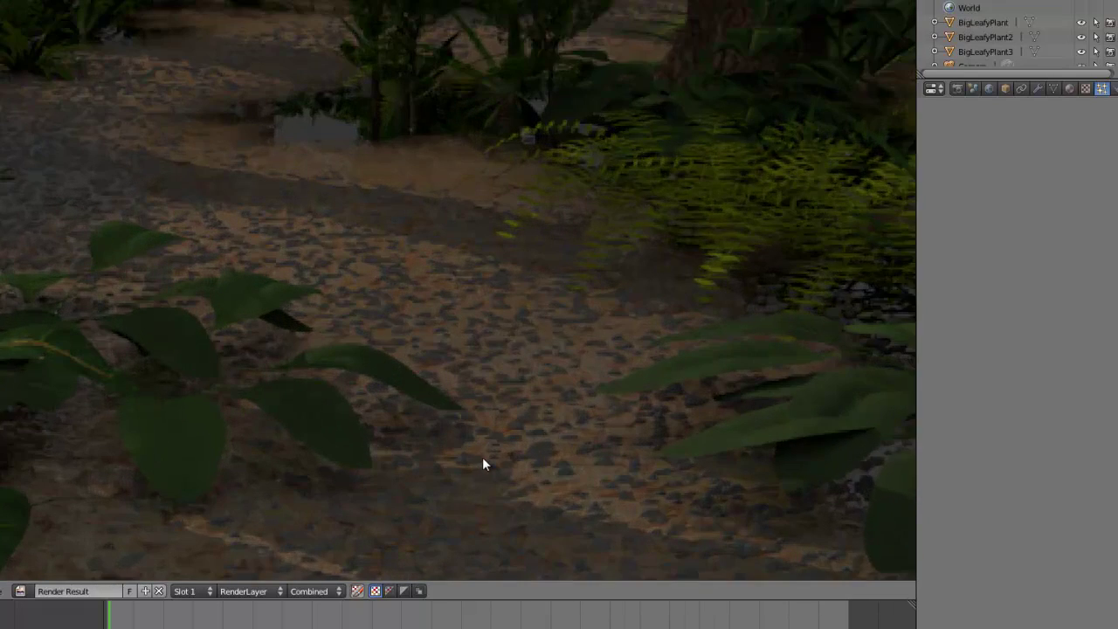
pyautogui.scroll(-3, 547, 443)
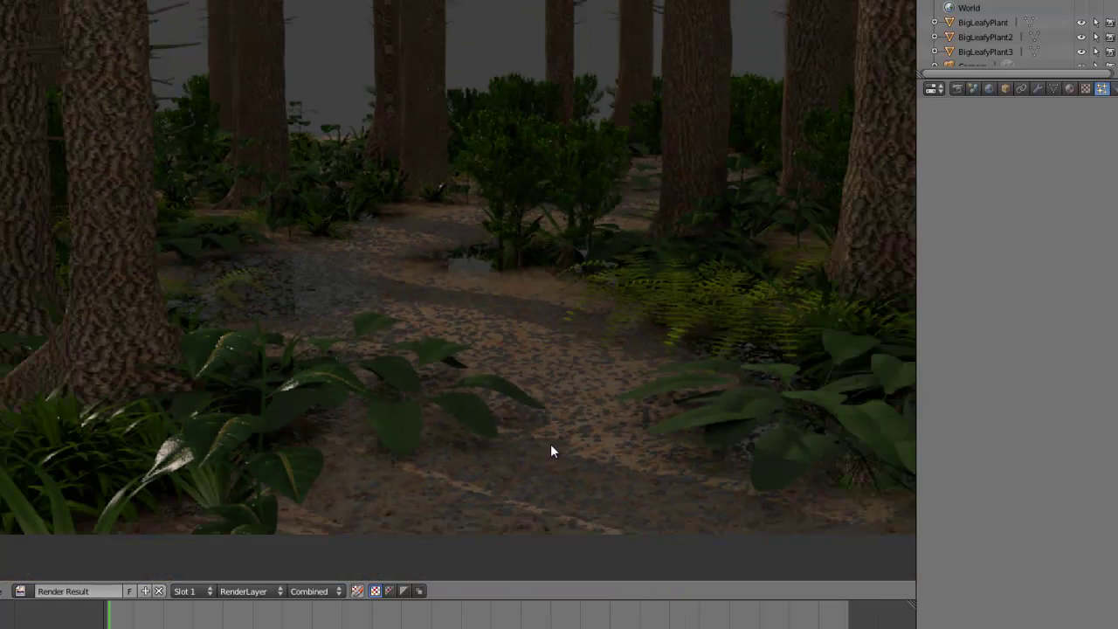
pyautogui.scroll(1, 550, 451)
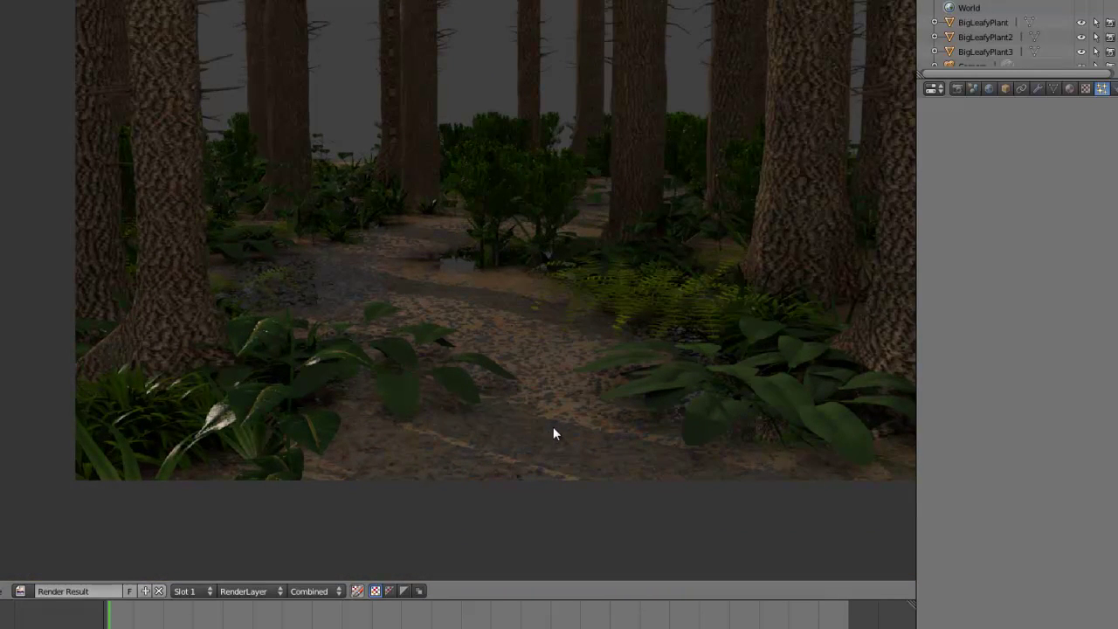
pyautogui.press('Escape')
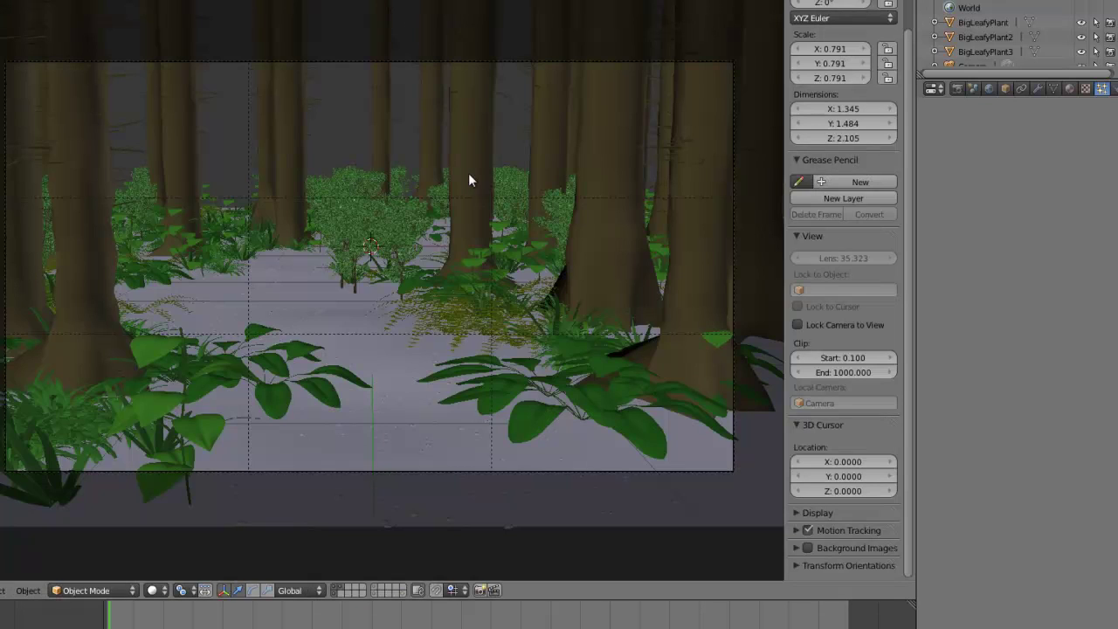
# Reduce the viewport display of the ground plane's plant particles to 1 percent.
pyautogui.press('KP_1')
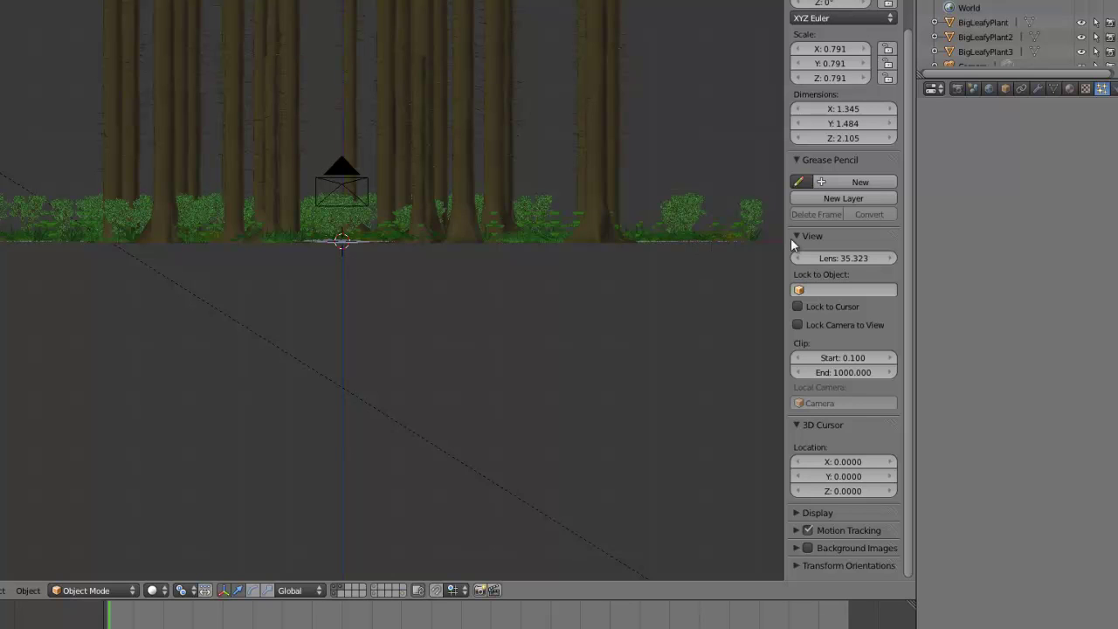
pyautogui.scroll(-6, 972, 476)
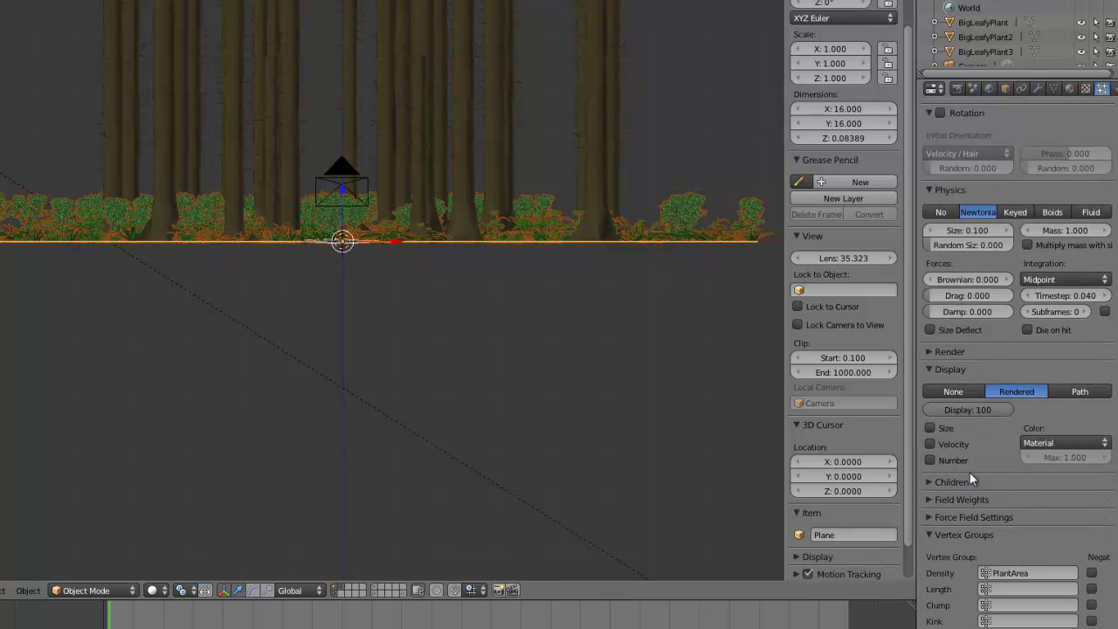
pyautogui.click(965, 412)
pyautogui.write('1')
pyautogui.press('Return')
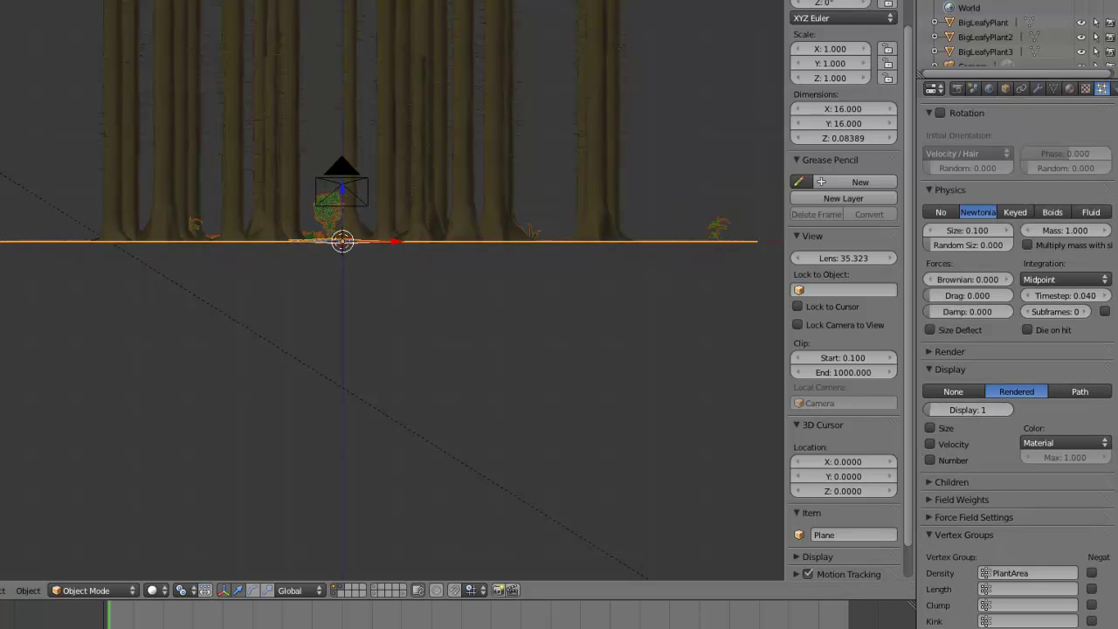
# Set the sun lamp's energy to 1.5, return to the camera view and save over the existing file.
pyautogui.rightClick(2, 155)
pyautogui.click(1039, 88)
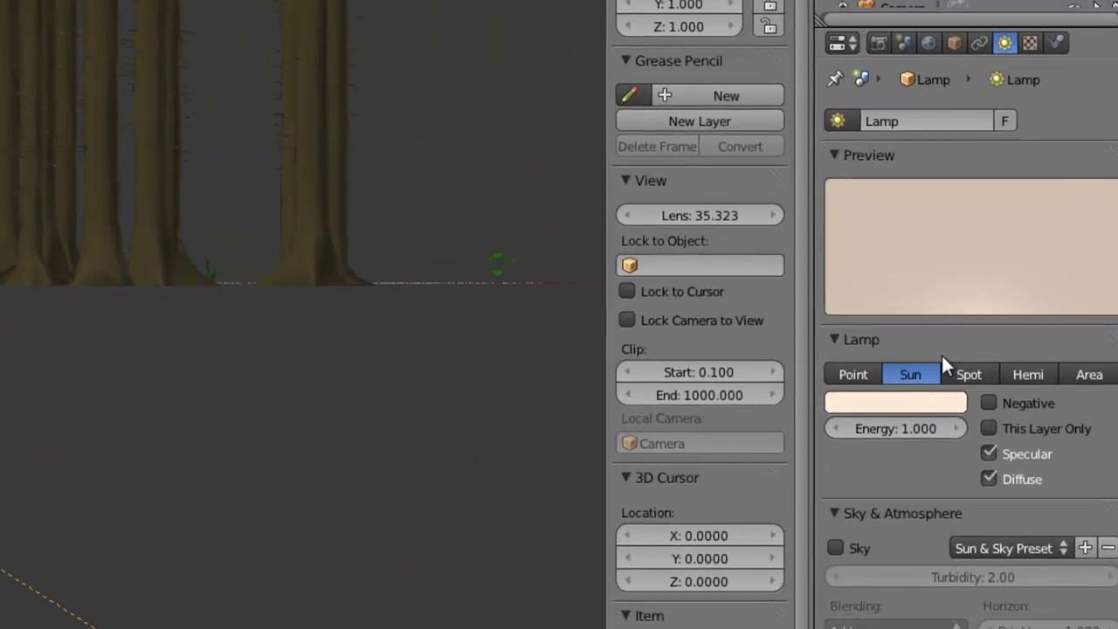
pyautogui.click(903, 427)
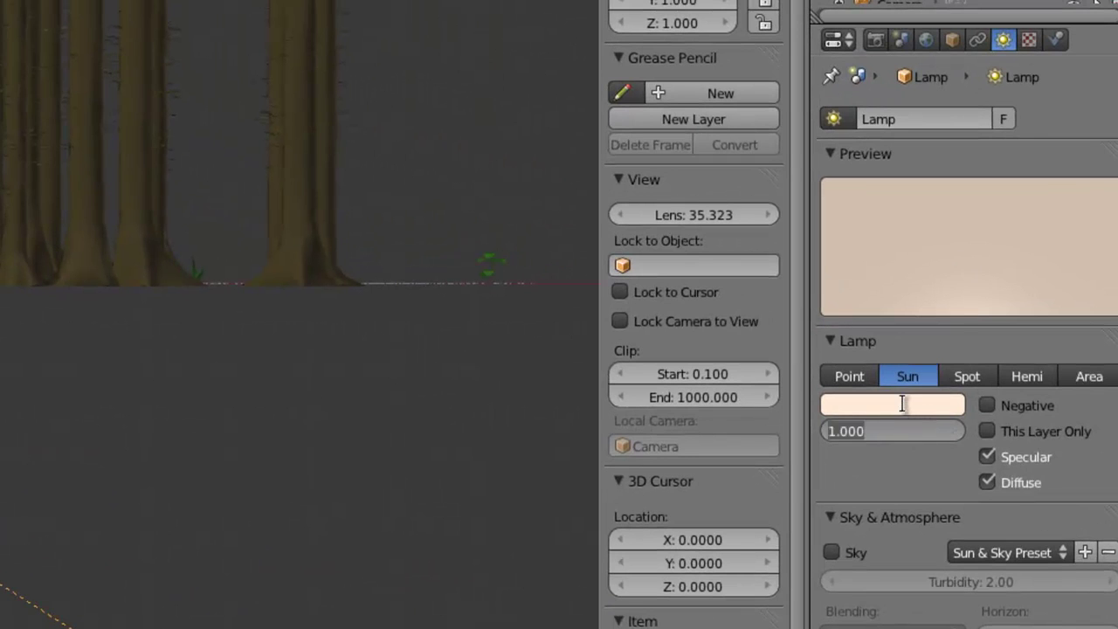
pyautogui.write('1.5')
pyautogui.press('Return')
pyautogui.press('KP_0')
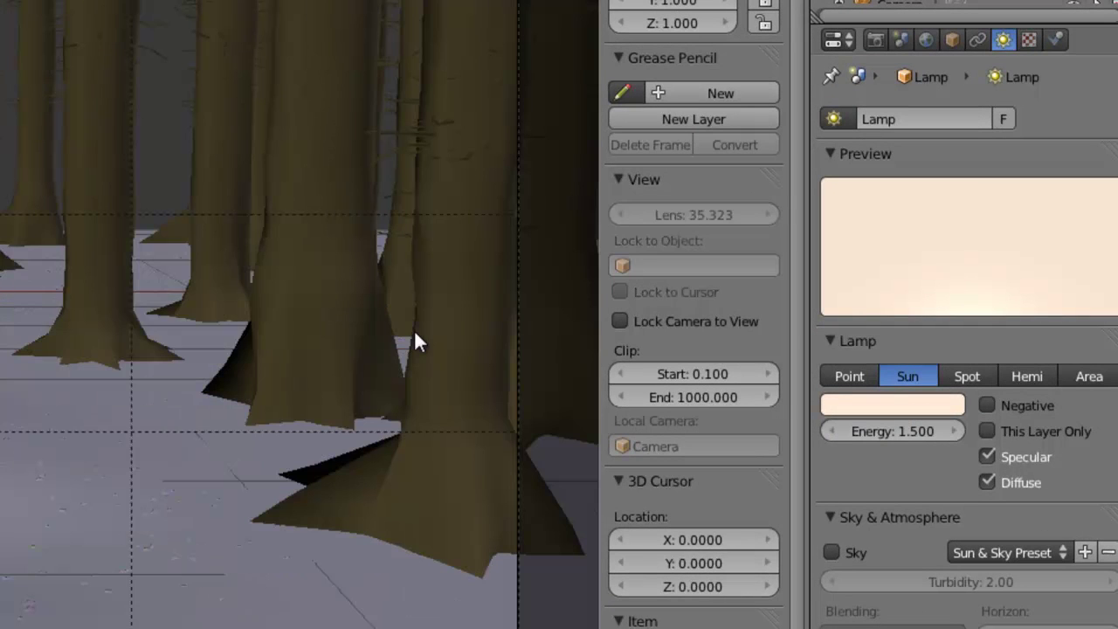
pyautogui.hotkey('ctrl', 's')
pyautogui.click(416, 334)
# Leave the camera view, go through layers 2 to 5 and bring up layer 6 with the source plants.
pyautogui.moveTo(243, 437); pyautogui.dragTo(243, 481, button='middle')
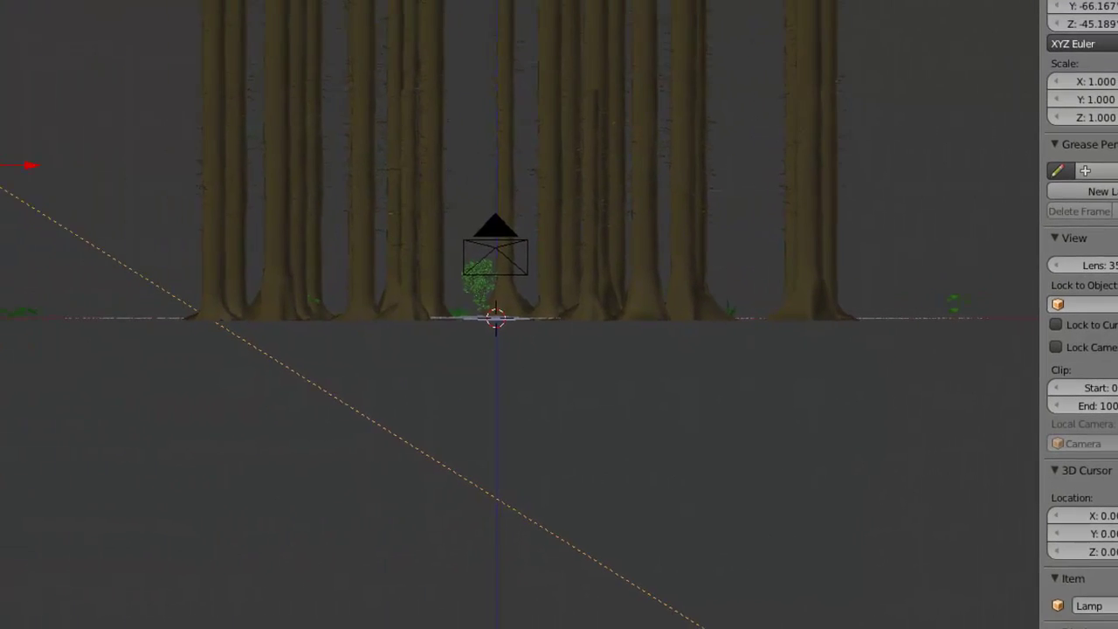
pyautogui.press('2')
pyautogui.press('3')
pyautogui.press('4')
pyautogui.press('5')
pyautogui.moveTo(559, 619); pyautogui.dragTo(539, 554, button='middle')
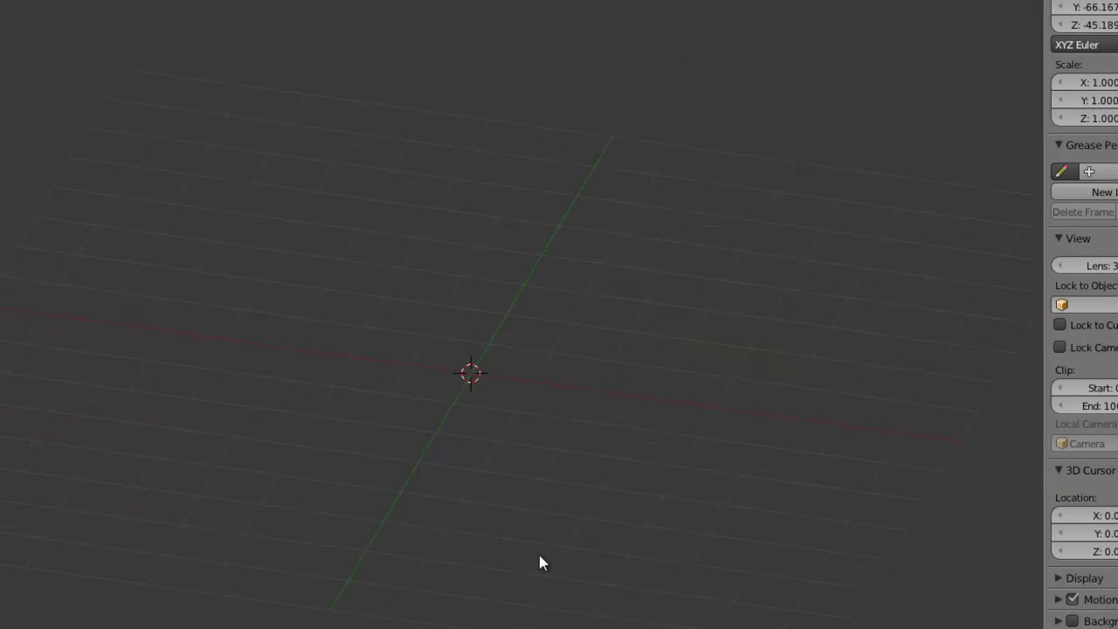
pyautogui.scroll(-5, 534, 552)
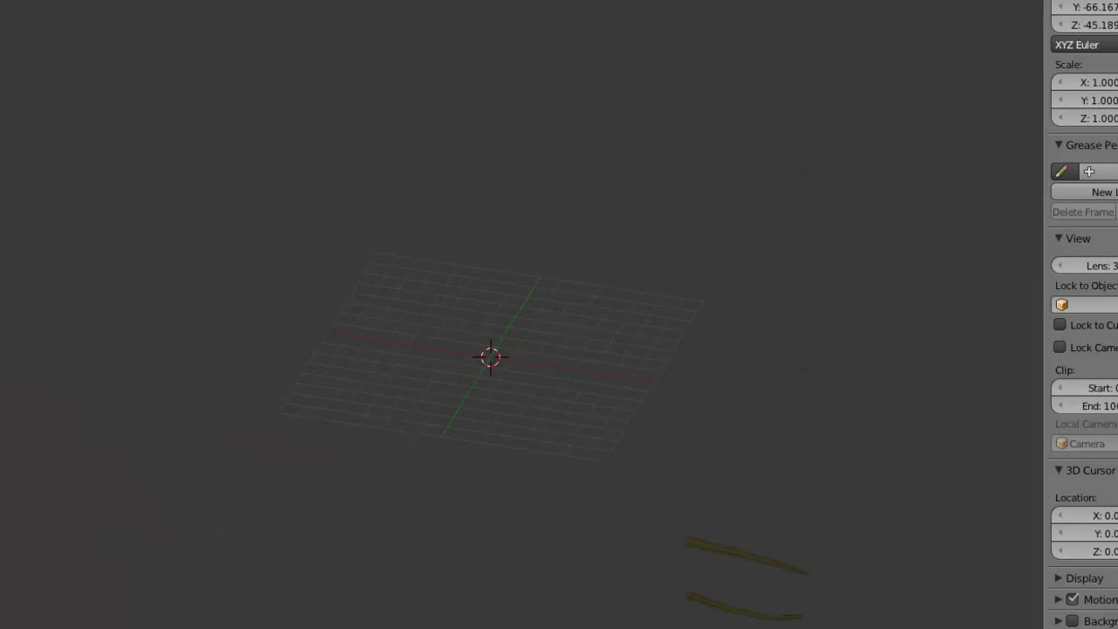
pyautogui.press('6')
pyautogui.press('a')
pyautogui.press('a')
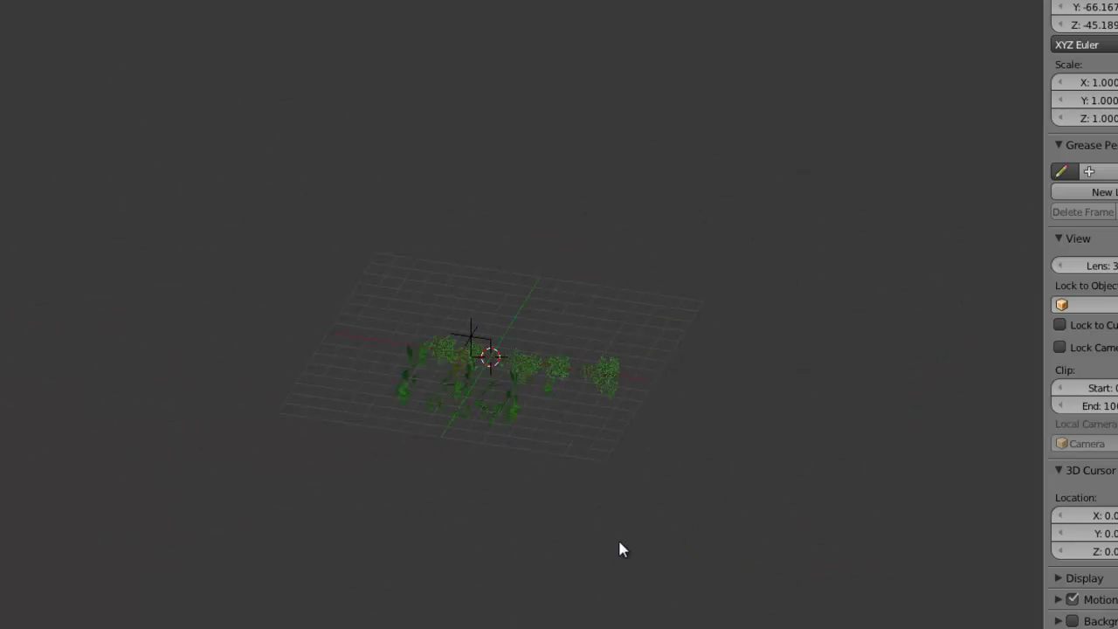
# Try revealing all hidden objects on the plant layer and selecting the foreground rock together with the rock behind it.
pyautogui.hotkey('alt', 'h')
pyautogui.scroll(4, 619, 541)
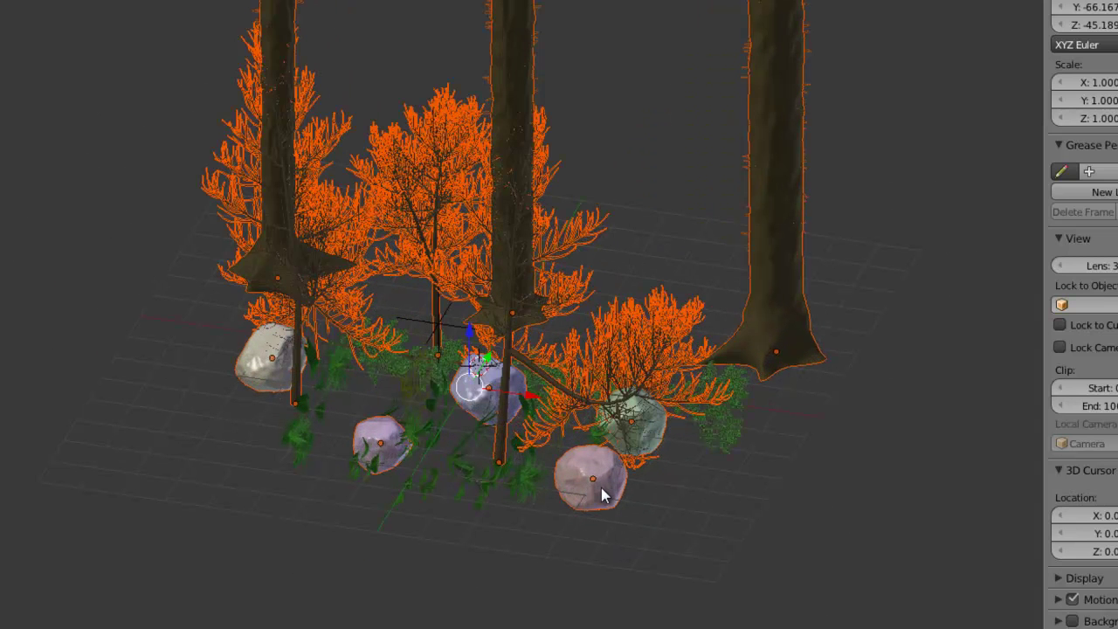
pyautogui.rightClick(601, 487)
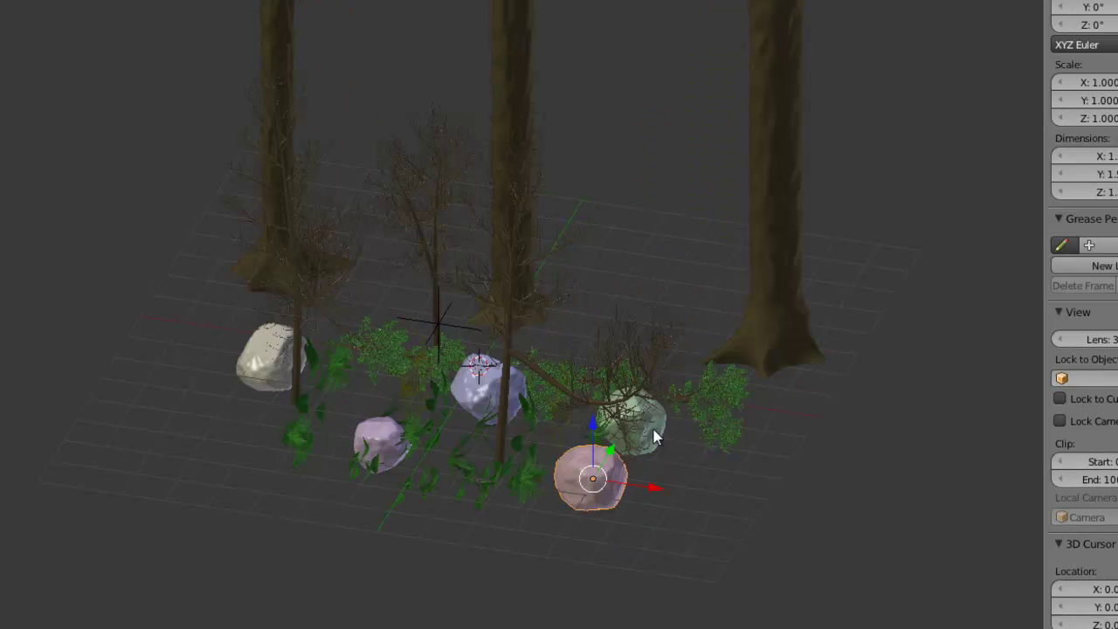
pyautogui.keyDown('shift'); pyautogui.rightClick(657, 437); pyautogui.keyUp('shift')
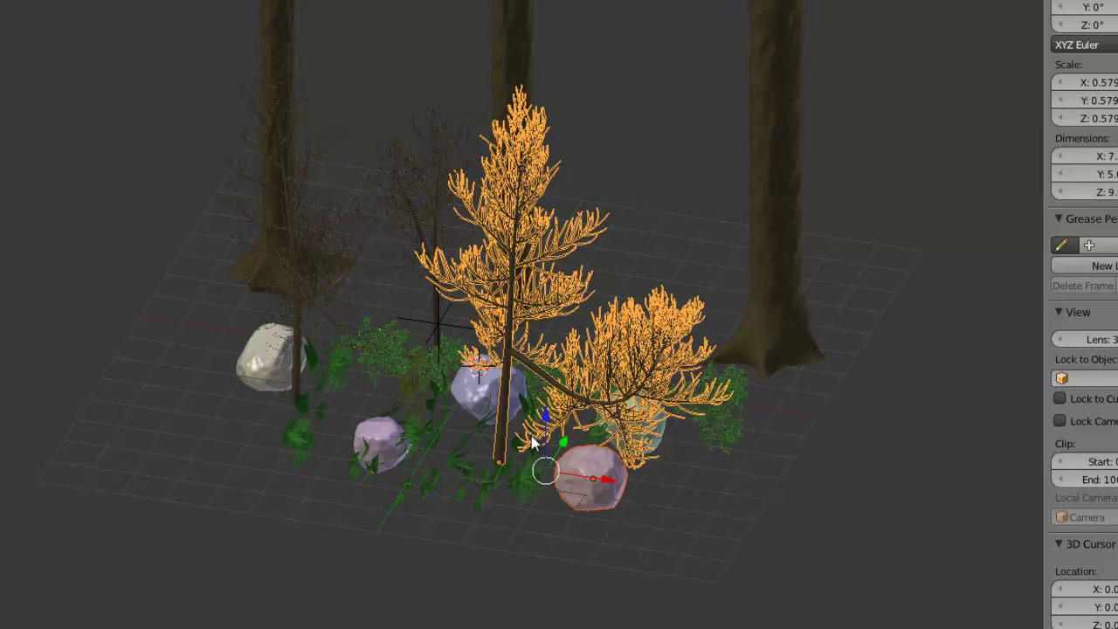
# Switch to wireframe display and undo the rock selections and the reveal of hidden objects.
pyautogui.press('z')
pyautogui.hotkey('ctrl', 'z')
pyautogui.hotkey('ctrl', 'z')
pyautogui.hotkey('ctrl', 'z')
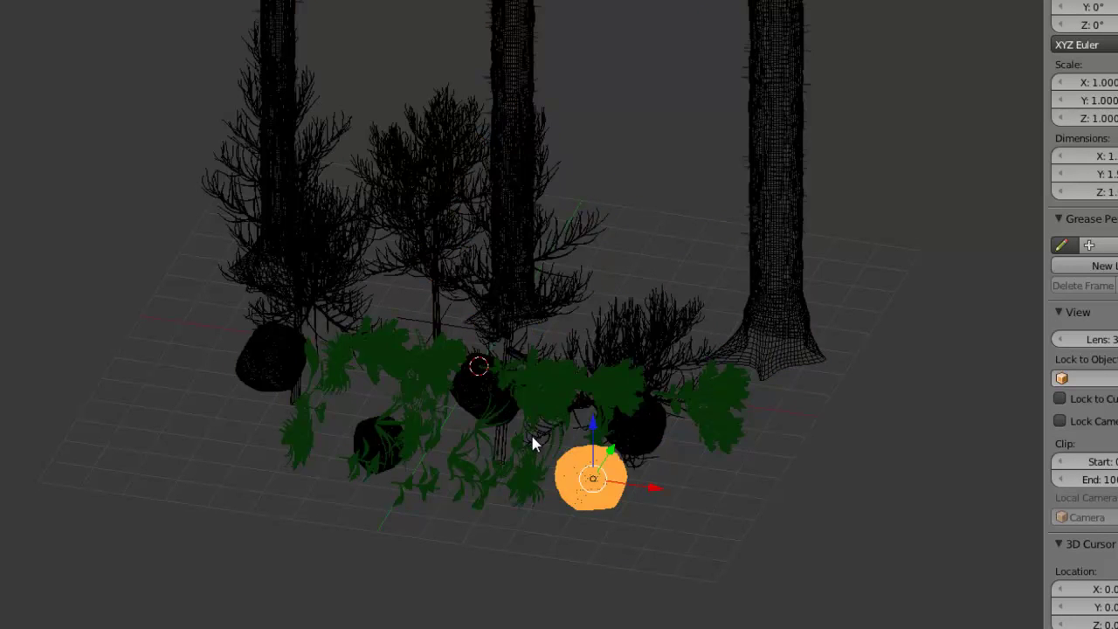
# Try selecting all source plants together and one small plant on its own, and clear the selection.
pyautogui.press('a')
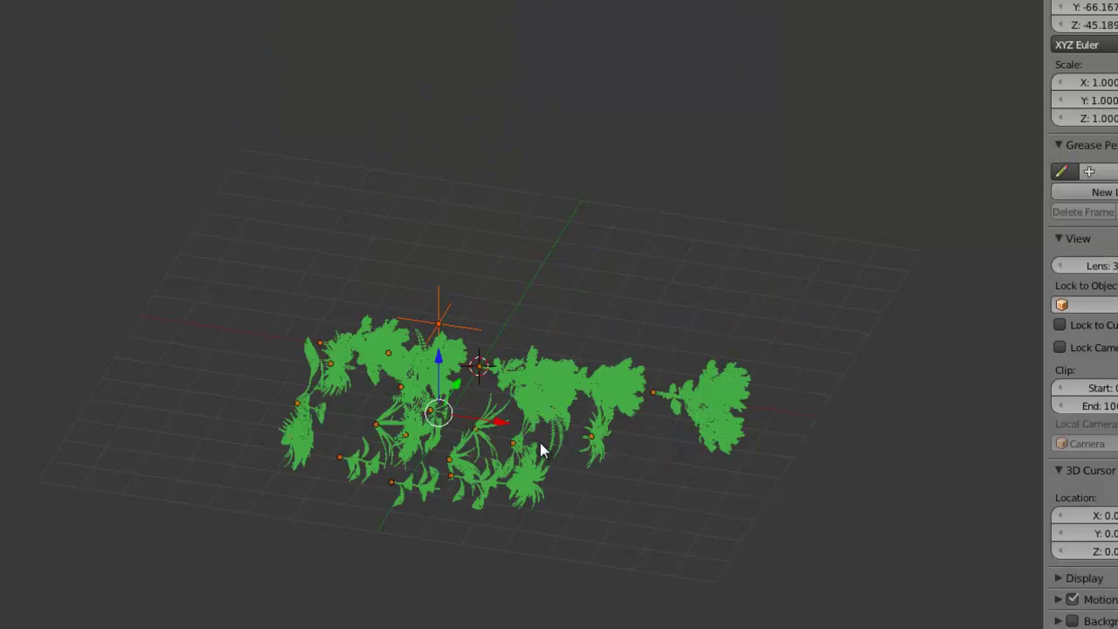
pyautogui.press('a')
pyautogui.rightClick(564, 404)
pyautogui.press('a')
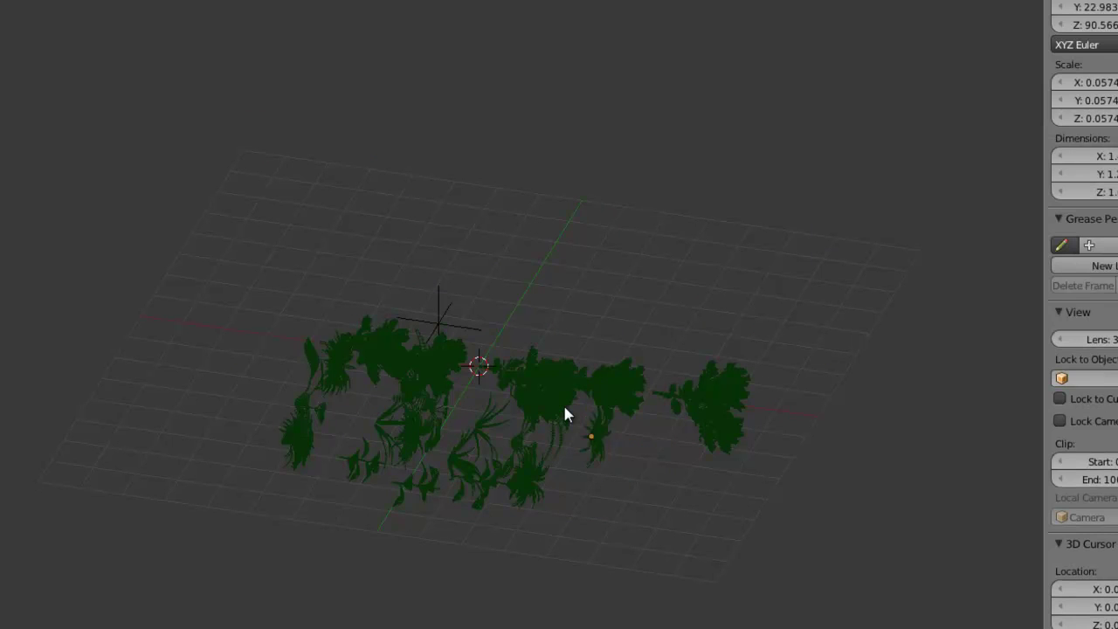
# Select all the plants together with the empty and move them straight down along the Z axis.
pyautogui.press('a')
pyautogui.rightClick(439, 325)
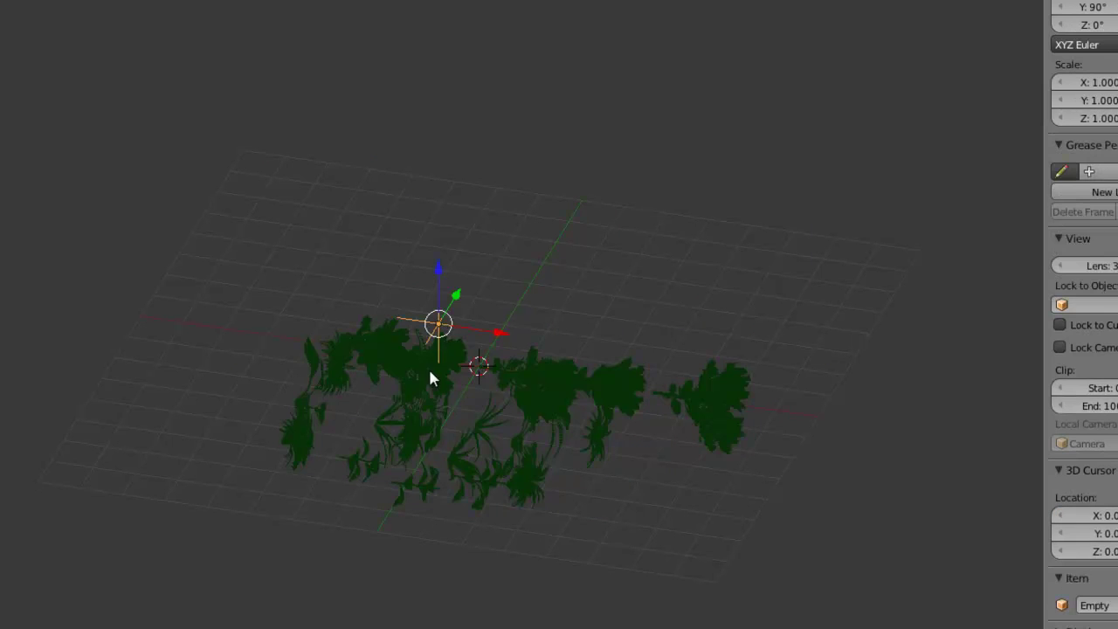
pyautogui.rightClick(401, 357)
pyautogui.press('a')
pyautogui.press('a')
pyautogui.rightClick(436, 324)
pyautogui.press('a')
pyautogui.press('a')
pyautogui.press('g')
pyautogui.press('z')
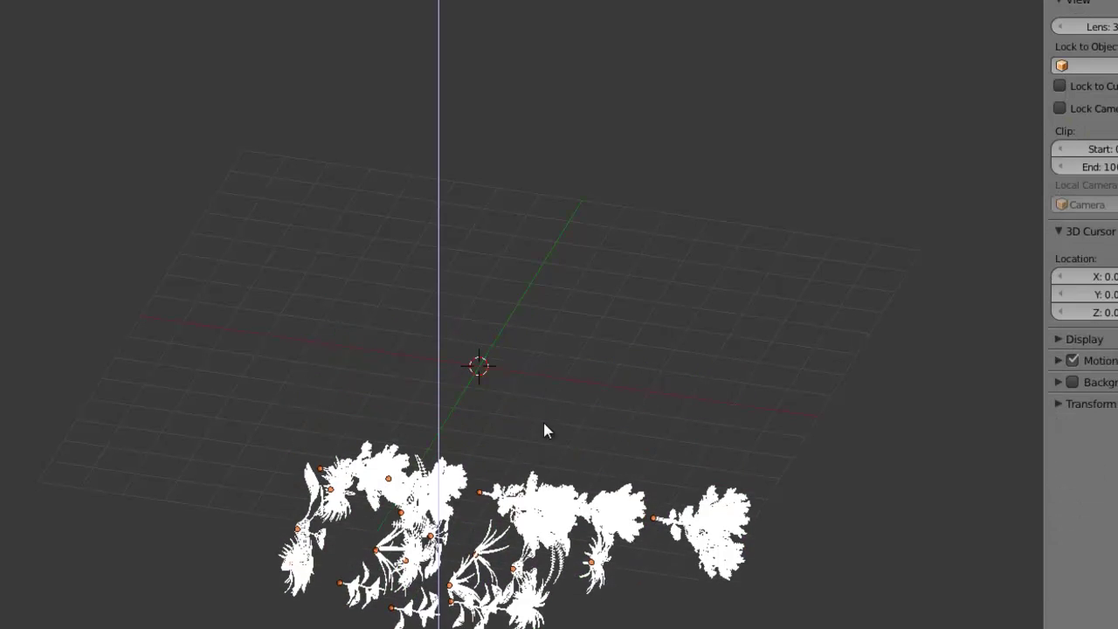
pyautogui.click(559, 450)
# Move the selected plants and empty further down along Z in front view, well clear of the ground level.
pyautogui.press('KP_1')
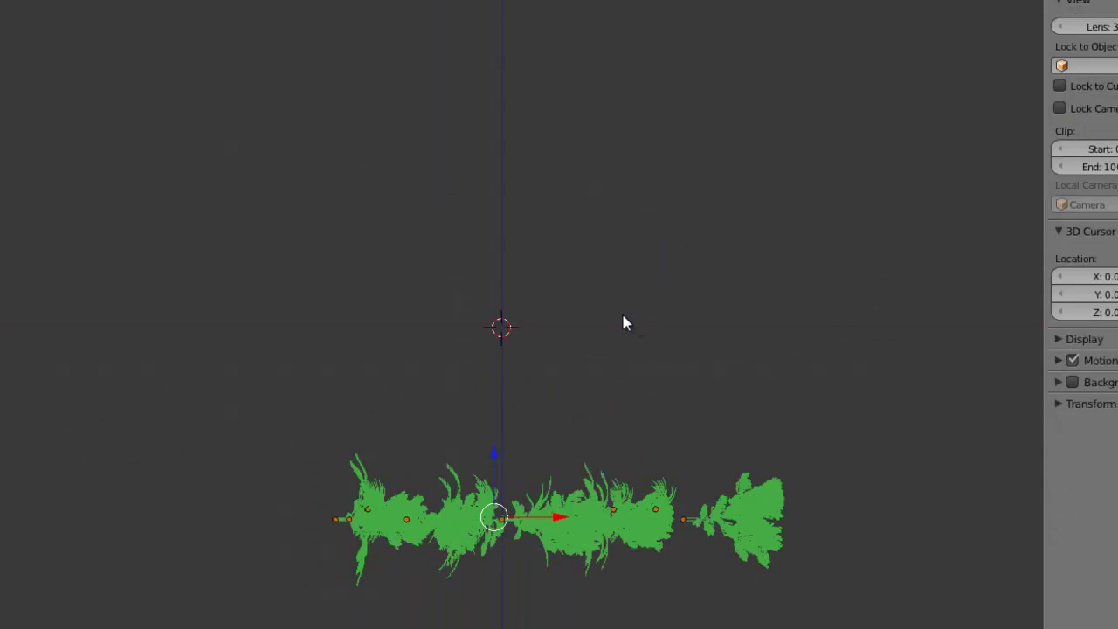
pyautogui.press('g')
pyautogui.press('z')
pyautogui.click(623, 418)
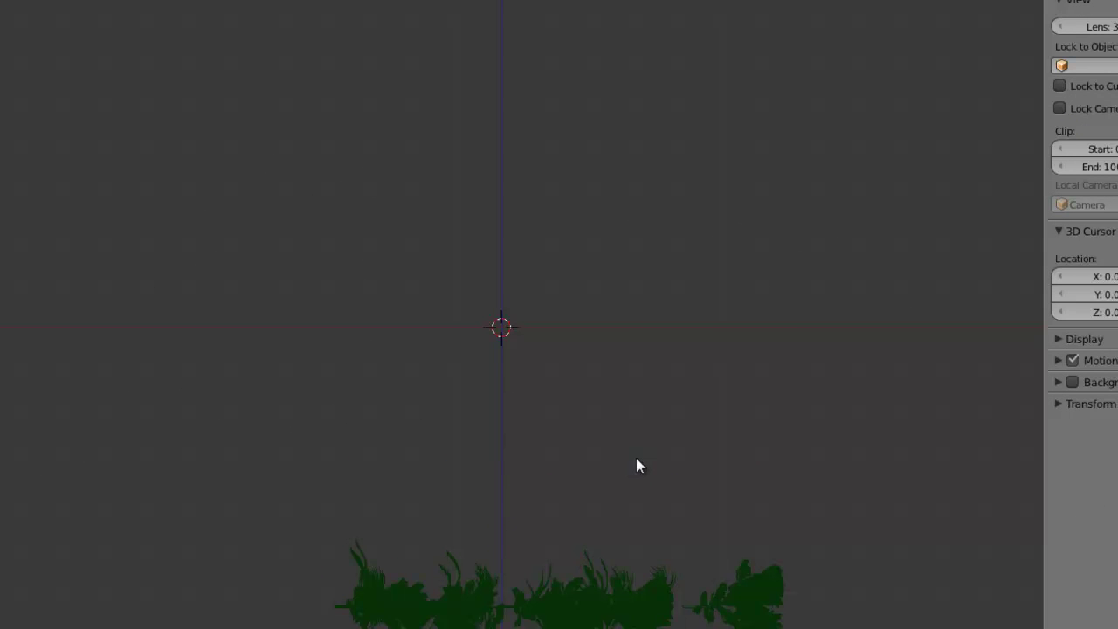
# Unhide all hidden objects, then hide only the three thick tree trunks.
pyautogui.hotkey('alt', 'h')
pyautogui.press('a')
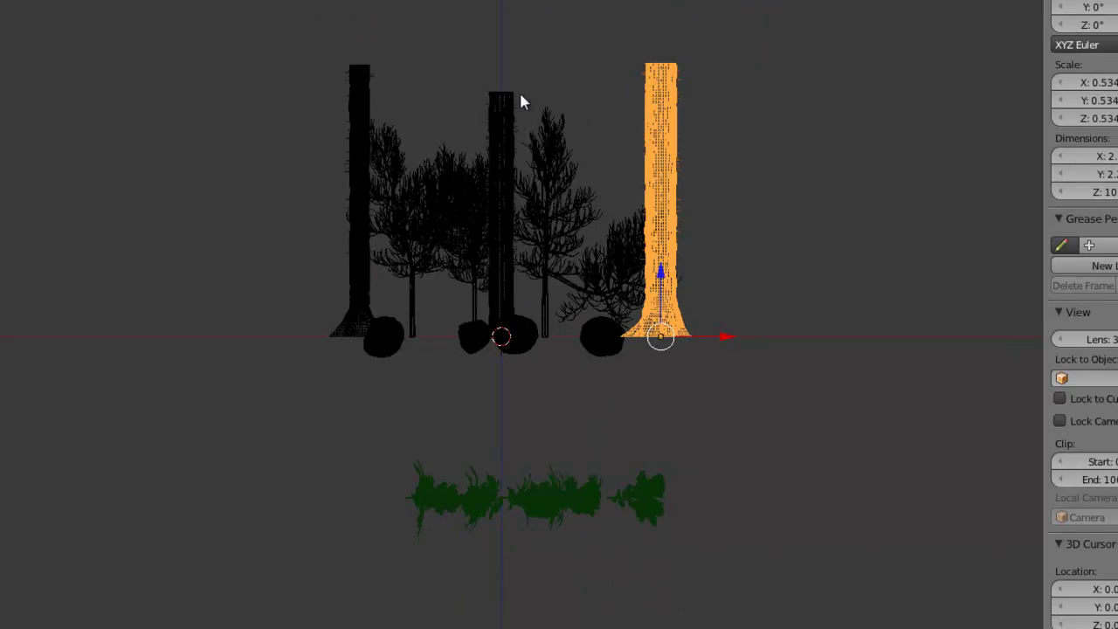
pyautogui.keyDown('shift'); pyautogui.rightClick(500, 98); pyautogui.keyUp('shift')
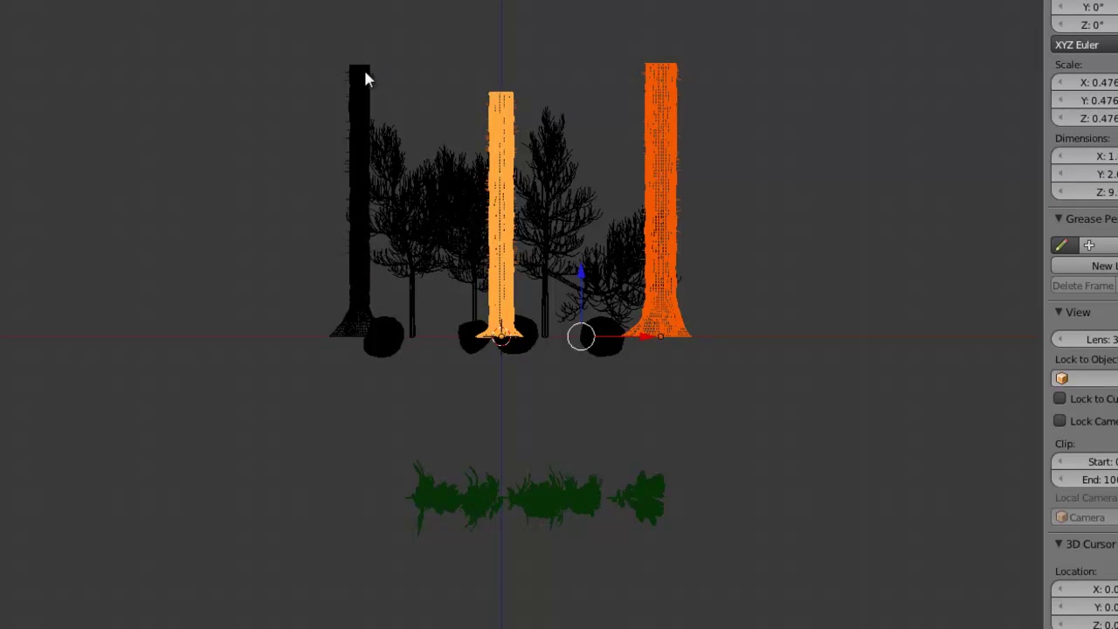
pyautogui.keyDown('shift'); pyautogui.rightClick(364, 73); pyautogui.keyUp('shift')
pyautogui.press('h')
# Duplicate the branched trees, the rocks and their empty in place and move the copies to another layer.
pyautogui.press('b')
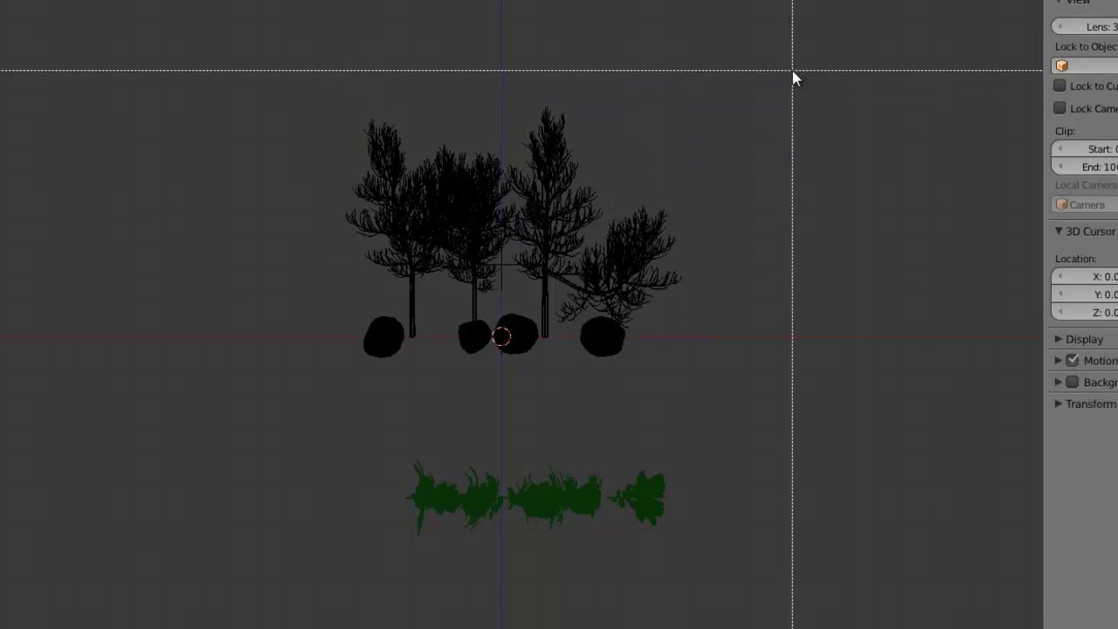
pyautogui.moveTo(784, 76); pyautogui.dragTo(245, 336)
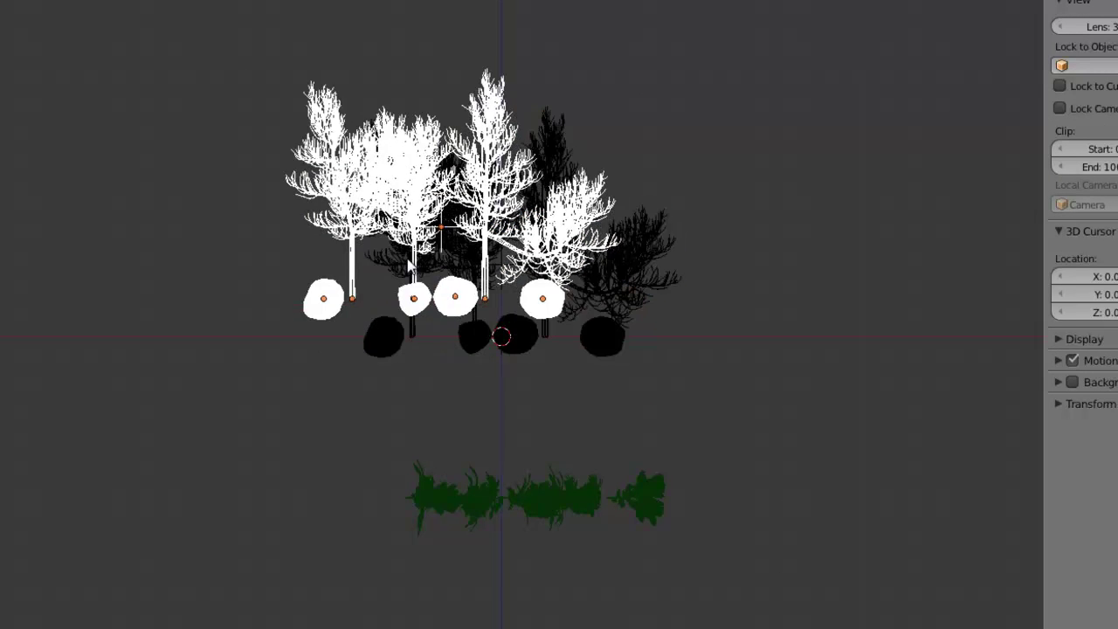
pyautogui.press('m')
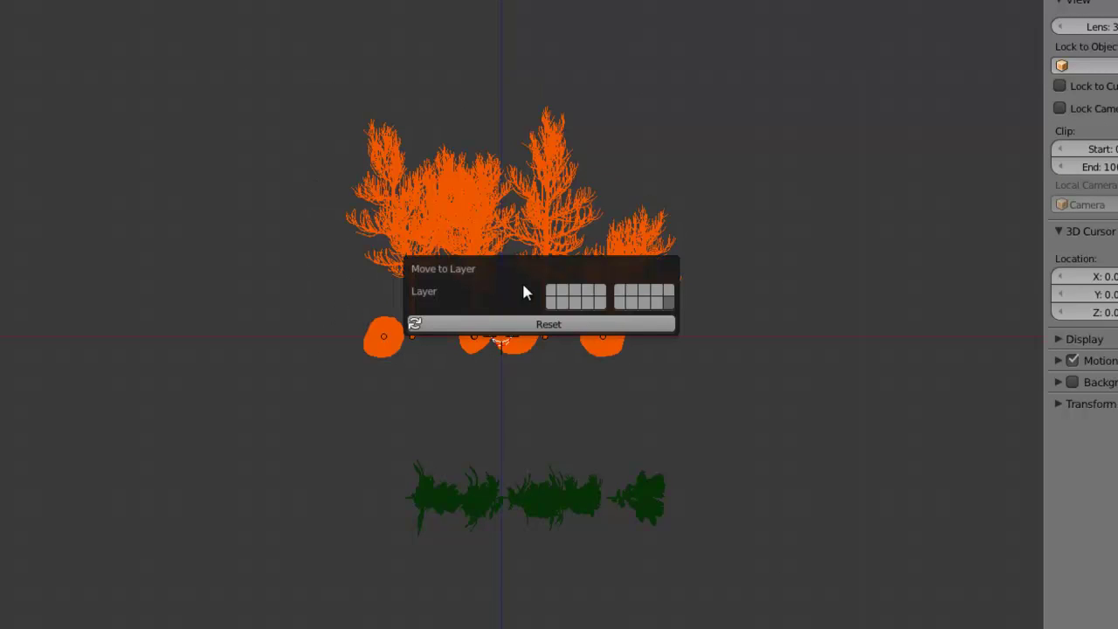
pyautogui.click(574, 295)
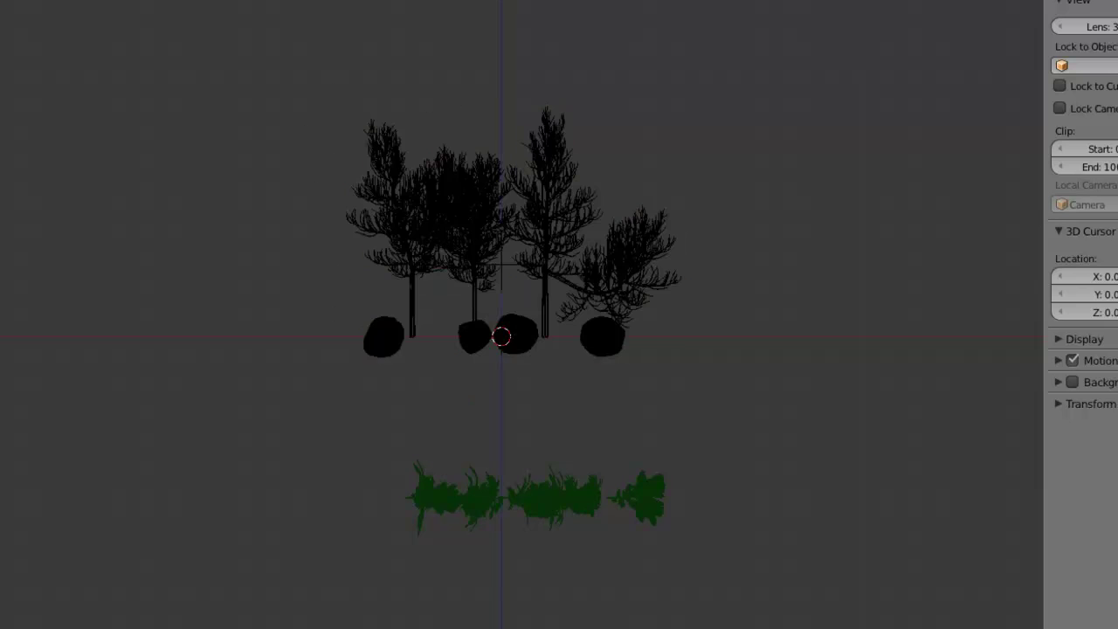
# Box-select the plants and move them back up along Z to ground level.
pyautogui.press('b')
pyautogui.moveTo(712, 470); pyautogui.dragTo(415, 540)
pyautogui.press('g')
pyautogui.press('z')
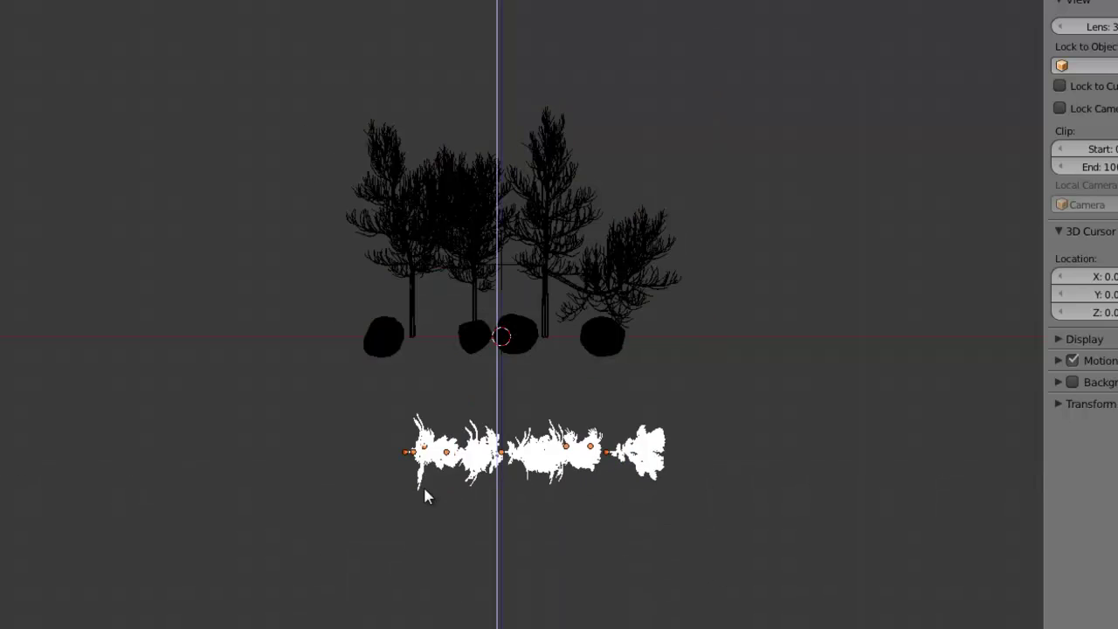
pyautogui.click(446, 393)
# Switch the viewport to textured shading and deselect the plants.
pyautogui.moveTo(447, 398); pyautogui.dragTo(419, 464, button='middle')
pyautogui.scroll(3, 418, 469)
pyautogui.hotkey('alt', 'z')
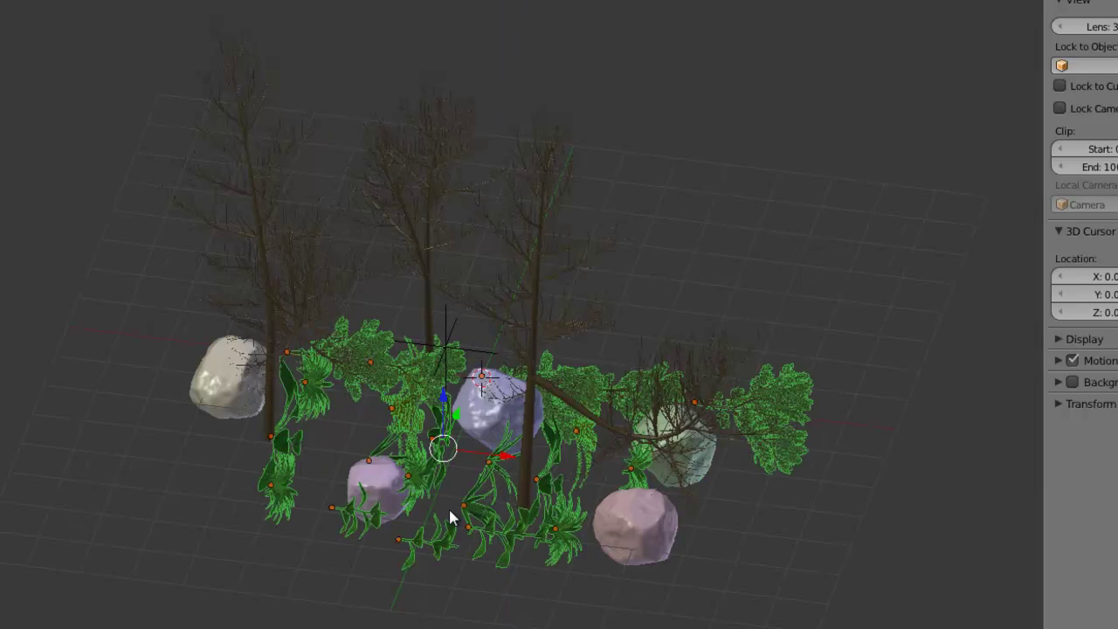
pyautogui.press('a')
# Show scene layers 1, 2 and 3 together so the ground, trunks, branched trees and rocks are displayed.
pyautogui.press('2')
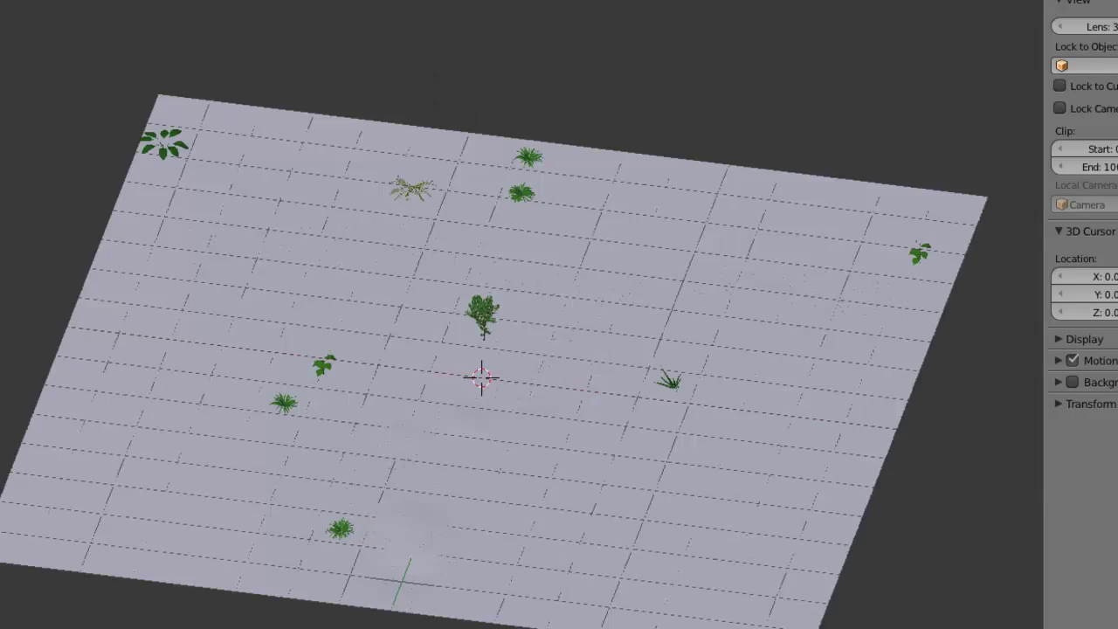
pyautogui.press('3')
pyautogui.press('1')
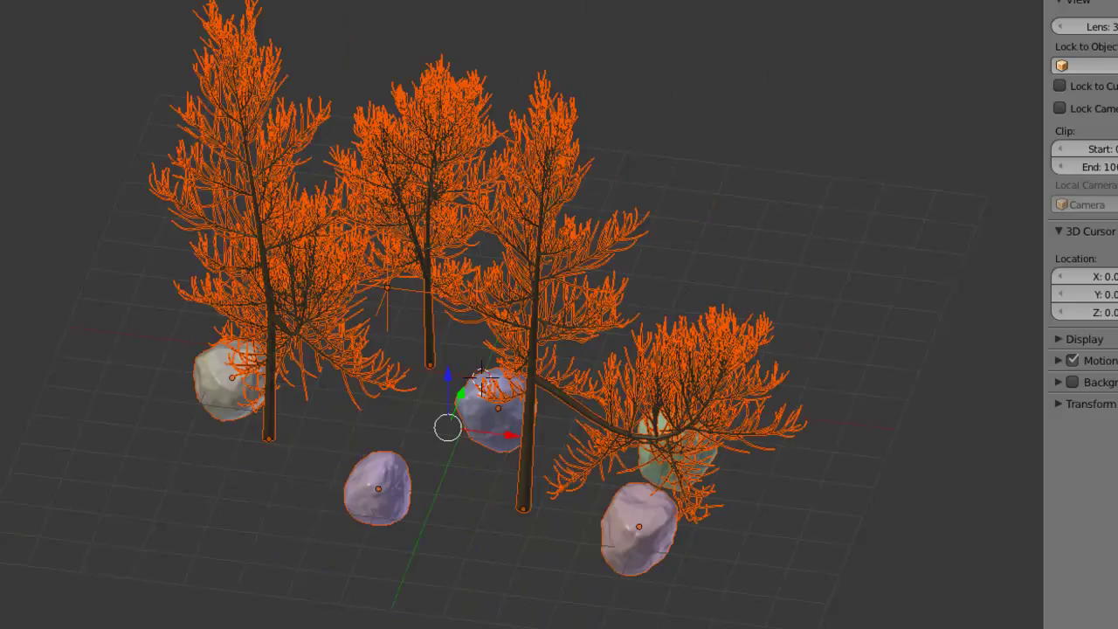
pyautogui.hotkey('shift', '3')
pyautogui.hotkey('shift', '2')
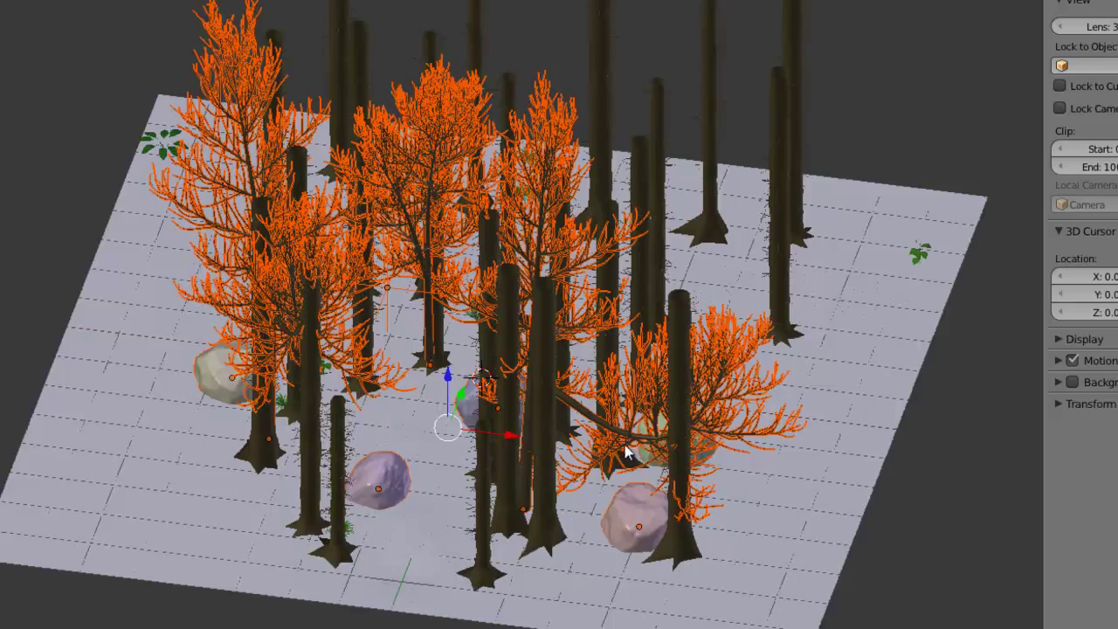
# Save the scene over the existing file and view it through the camera.
pyautogui.scroll(3, 628, 446)
pyautogui.hotkey('ctrl', 's')
pyautogui.click(629, 446)
pyautogui.press('KP_0')
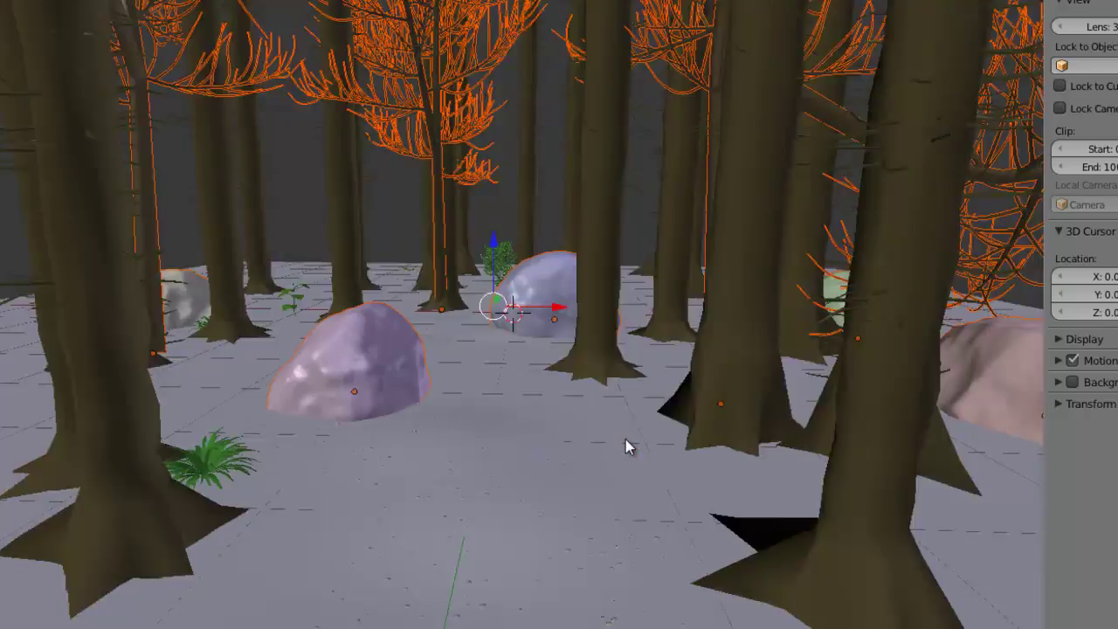
# Select the pink and green rocks and limit the display to the layer holding the branched trees and rocks.
pyautogui.press('KP_1')
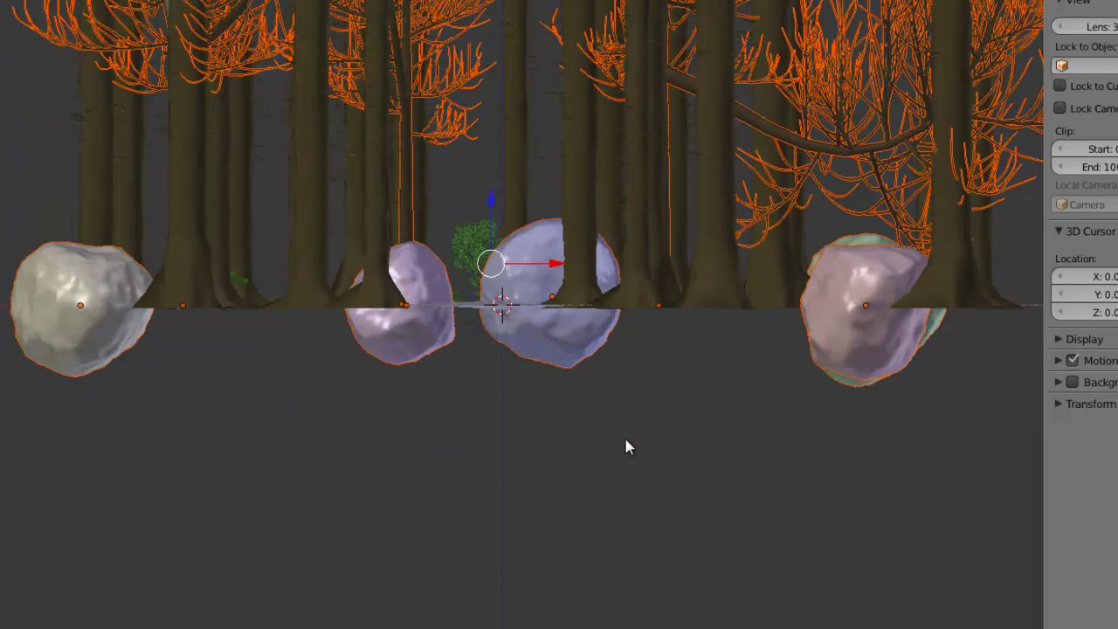
pyautogui.rightClick(852, 282)
pyautogui.moveTo(852, 282); pyautogui.dragTo(829, 470, button='middle')
pyautogui.keyDown('shift'); pyautogui.rightClick(829, 474); pyautogui.keyUp('shift')
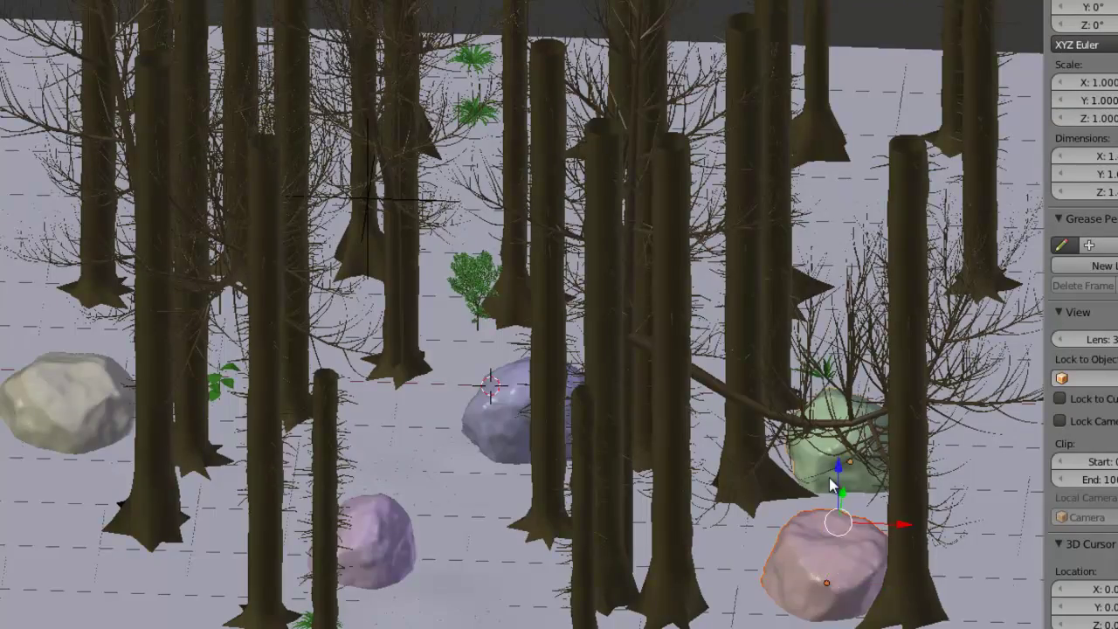
pyautogui.press('z')
pyautogui.press('z')
pyautogui.press('2')
pyautogui.scroll(-2, 673, 554)
pyautogui.press('z')
pyautogui.press('z')
pyautogui.scroll(-1, 674, 553)
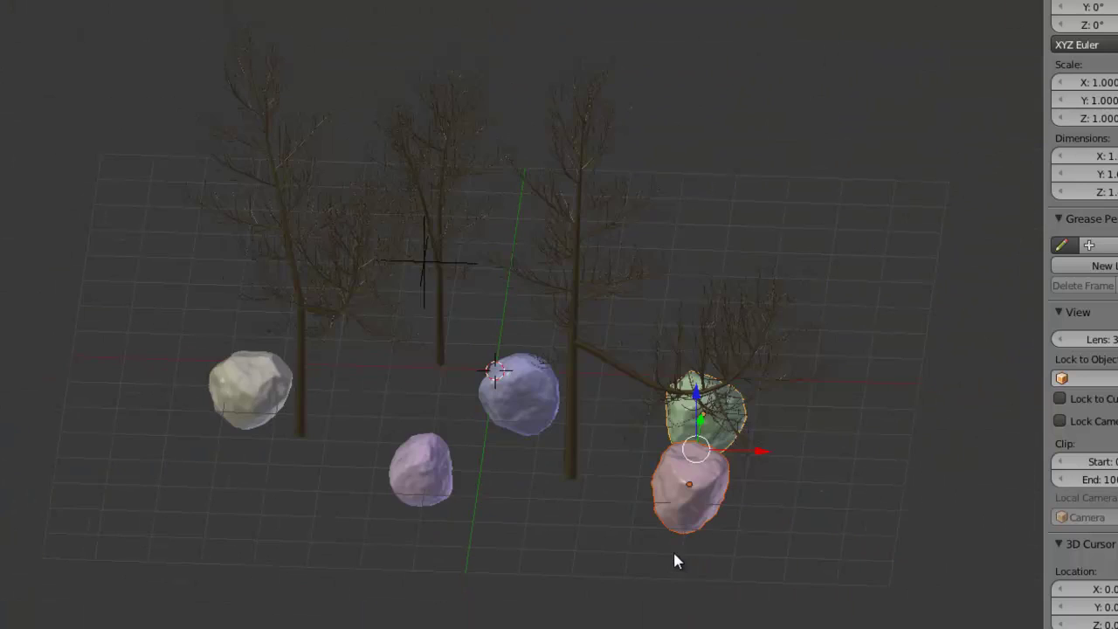
# Add the remaining three rocks and the empty to the selection and scale everything down to about 0.62.
pyautogui.moveTo(674, 560); pyautogui.dragTo(404, 287, button='middle')
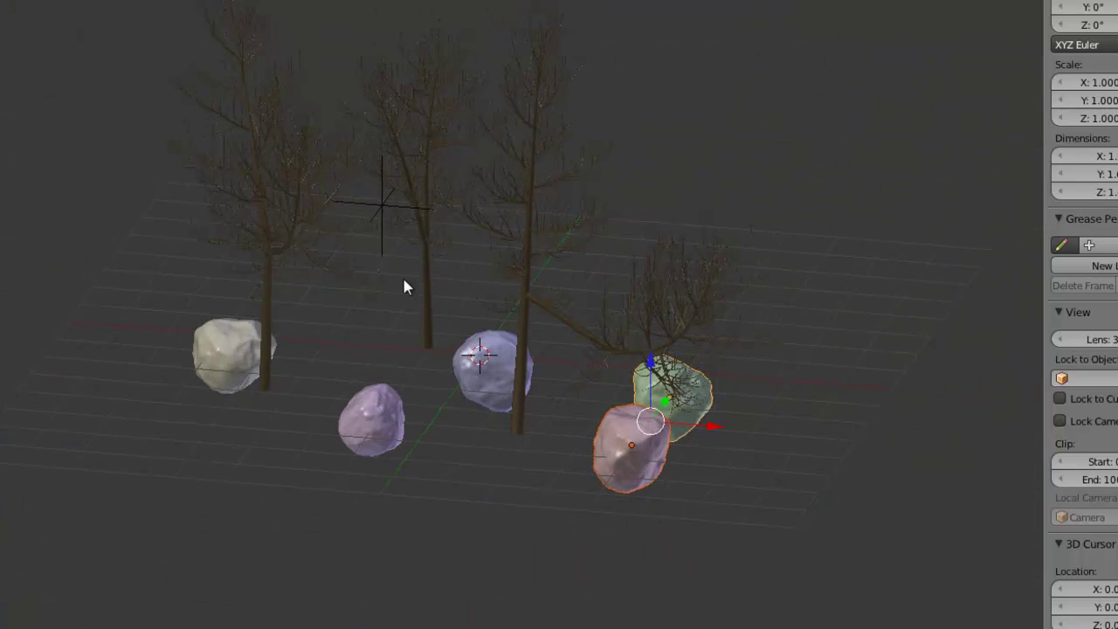
pyautogui.keyDown('shift'); pyautogui.rightClick(478, 381); pyautogui.keyUp('shift')
pyautogui.keyDown('shift'); pyautogui.rightClick(406, 433); pyautogui.keyUp('shift')
pyautogui.keyDown('shift'); pyautogui.rightClick(225, 347); pyautogui.keyUp('shift')
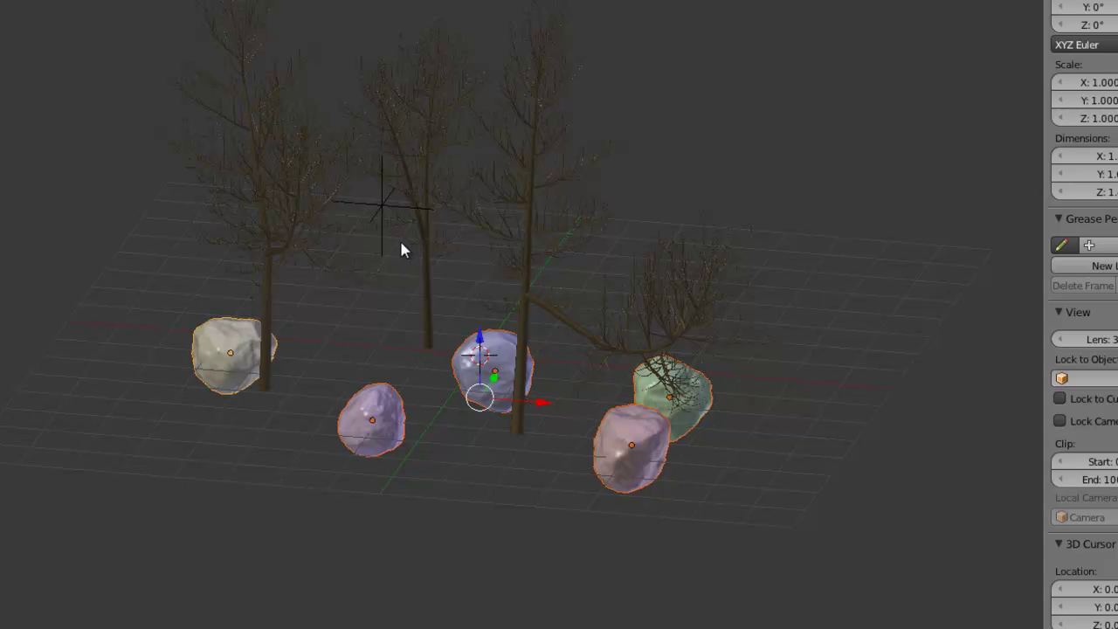
pyautogui.keyDown('shift'); pyautogui.rightClick(382, 210); pyautogui.keyUp('shift')
pyautogui.press('s')
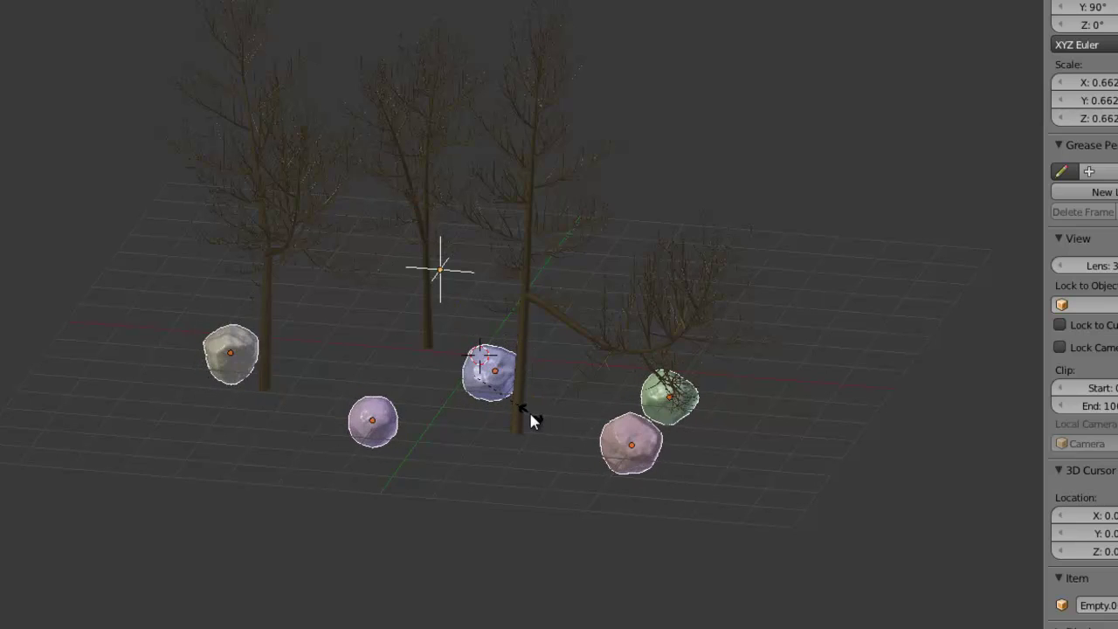
pyautogui.click(526, 403)
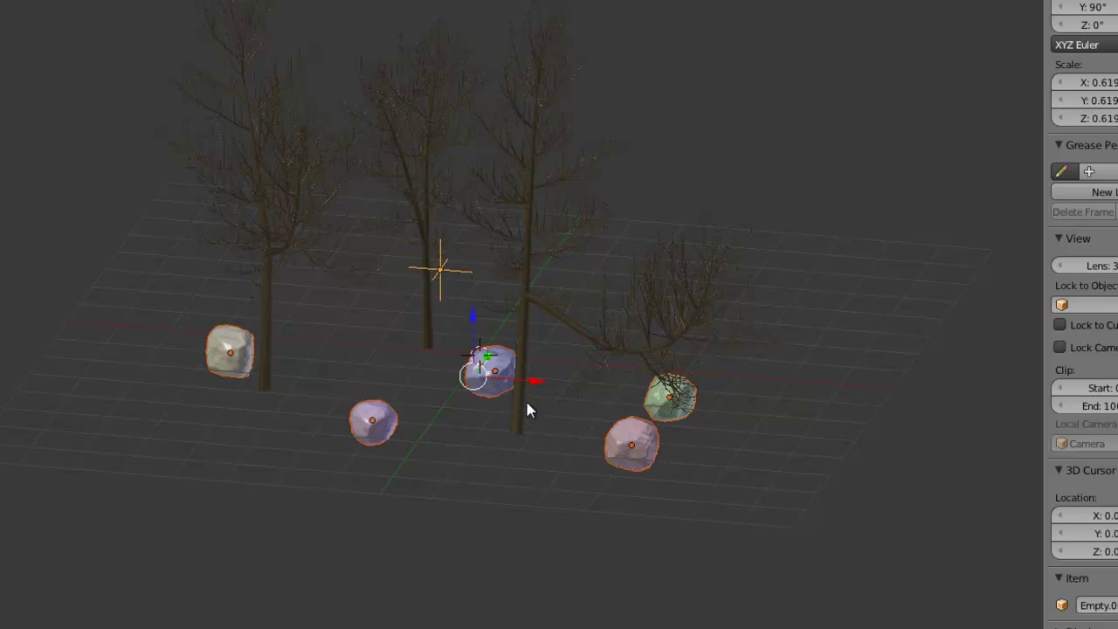
# Try scaling the lilac rock on its own, without the empty.
pyautogui.rightClick(480, 362)
pyautogui.rightClick(460, 466)
pyautogui.press('s')
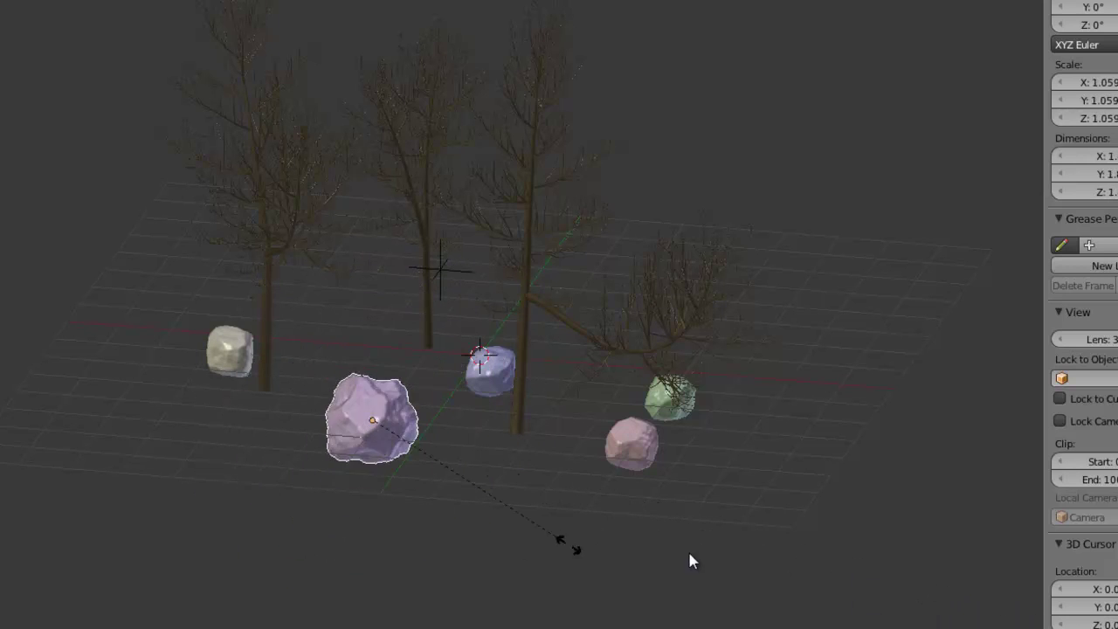
pyautogui.click(476, 454)
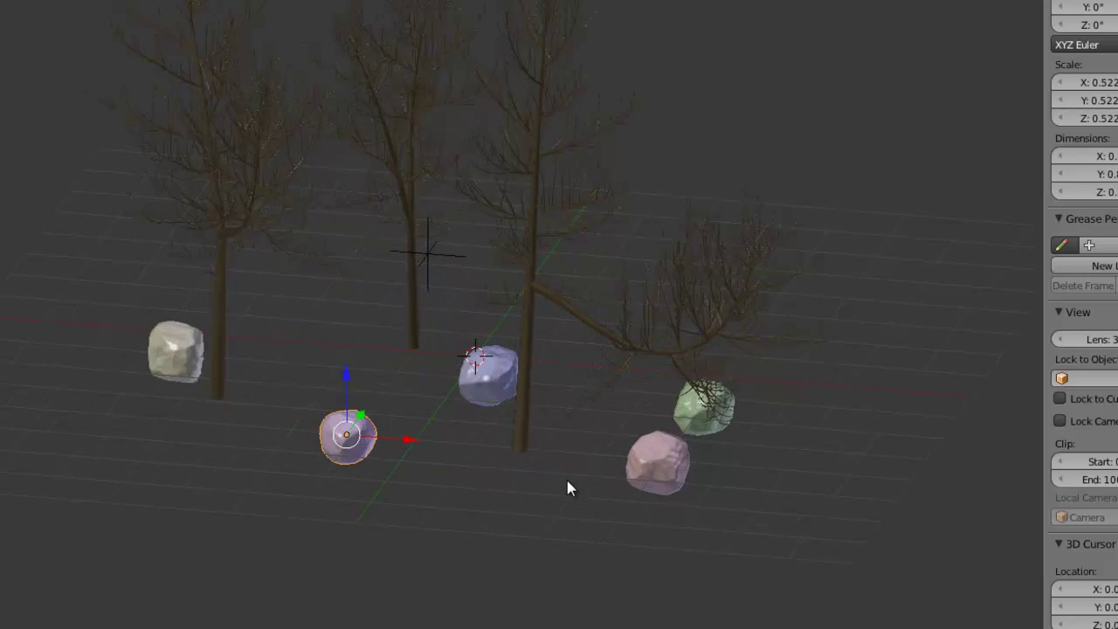
# Try scaling only the empty to vary the shape of the rocks.
pyautogui.scroll(5, 454, 460)
pyautogui.rightClick(458, 173)
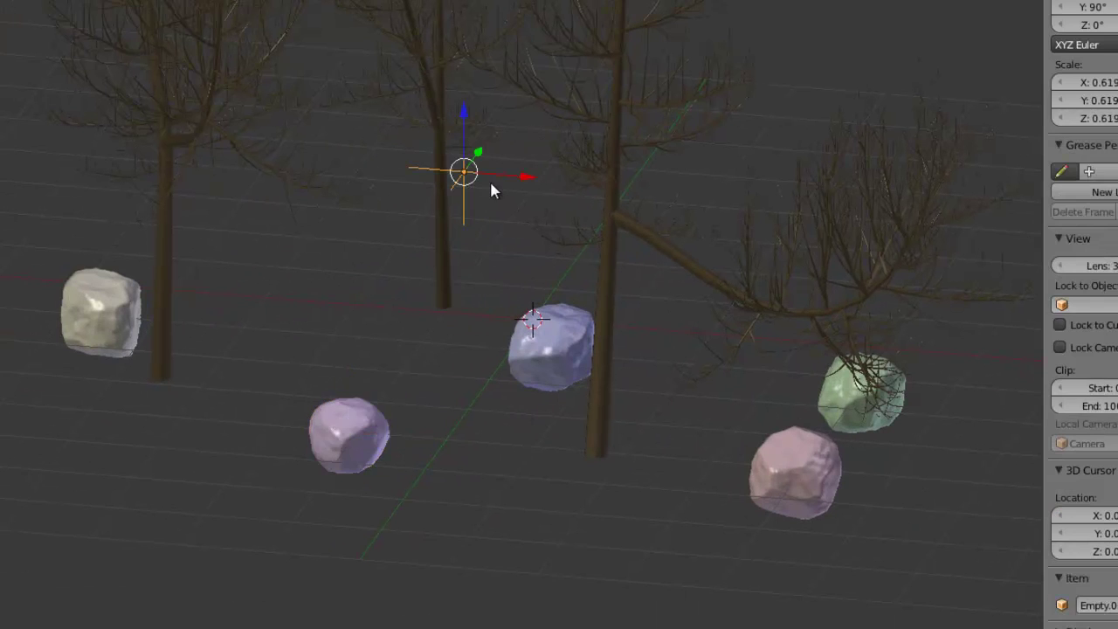
pyautogui.press('s')
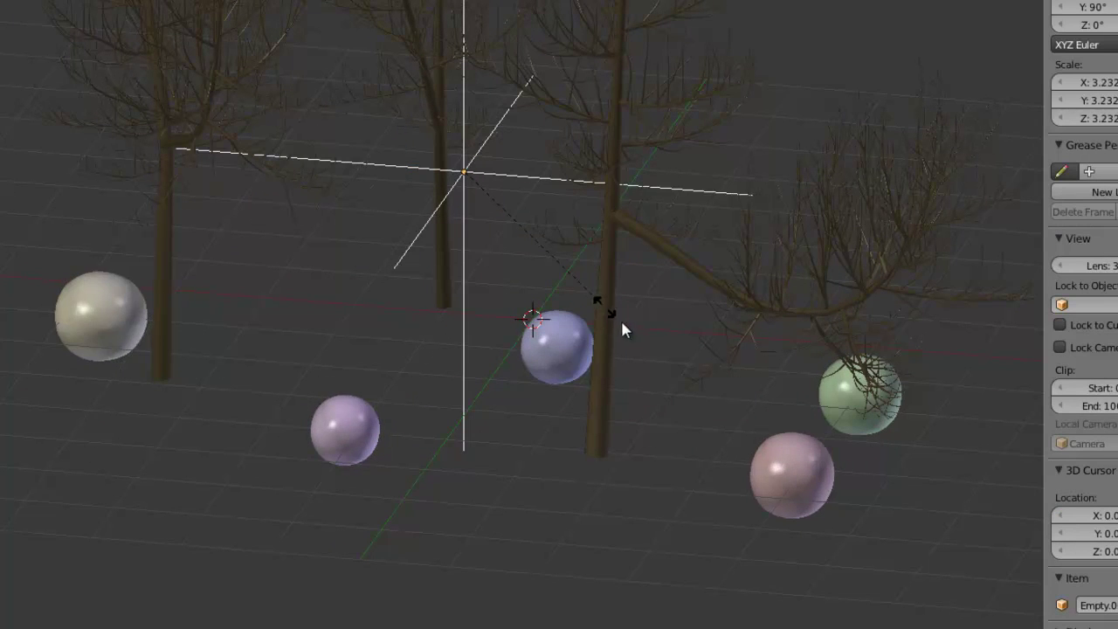
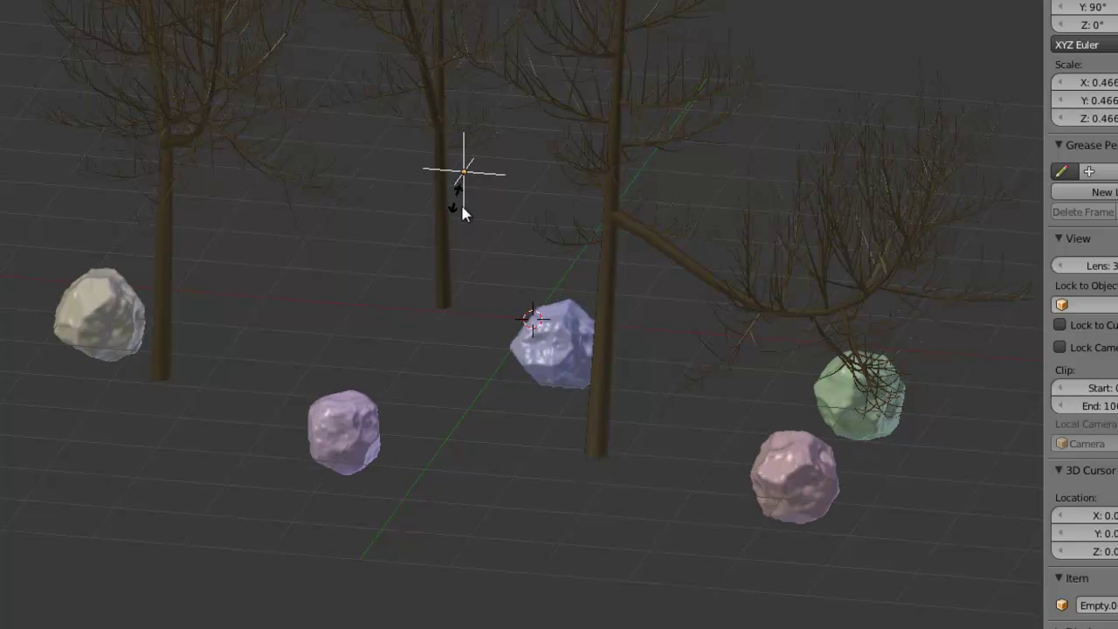
pyautogui.click(482, 264)
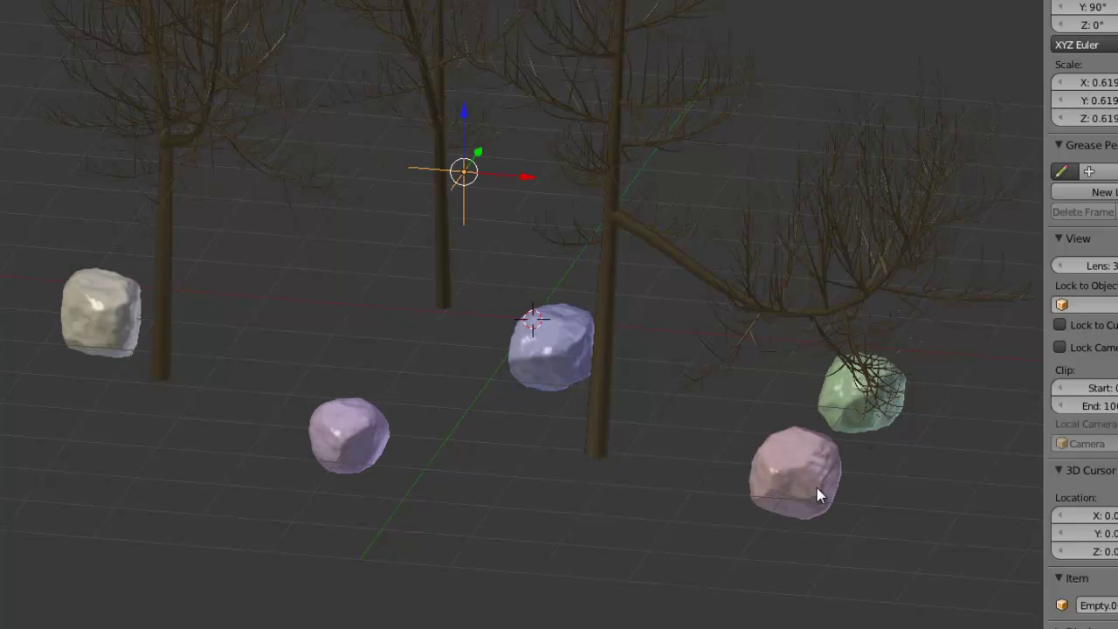
# Select all five rocks together with the empty and scale them up to about 0.76.
pyautogui.press('KP_1')
pyautogui.rightClick(913, 337)
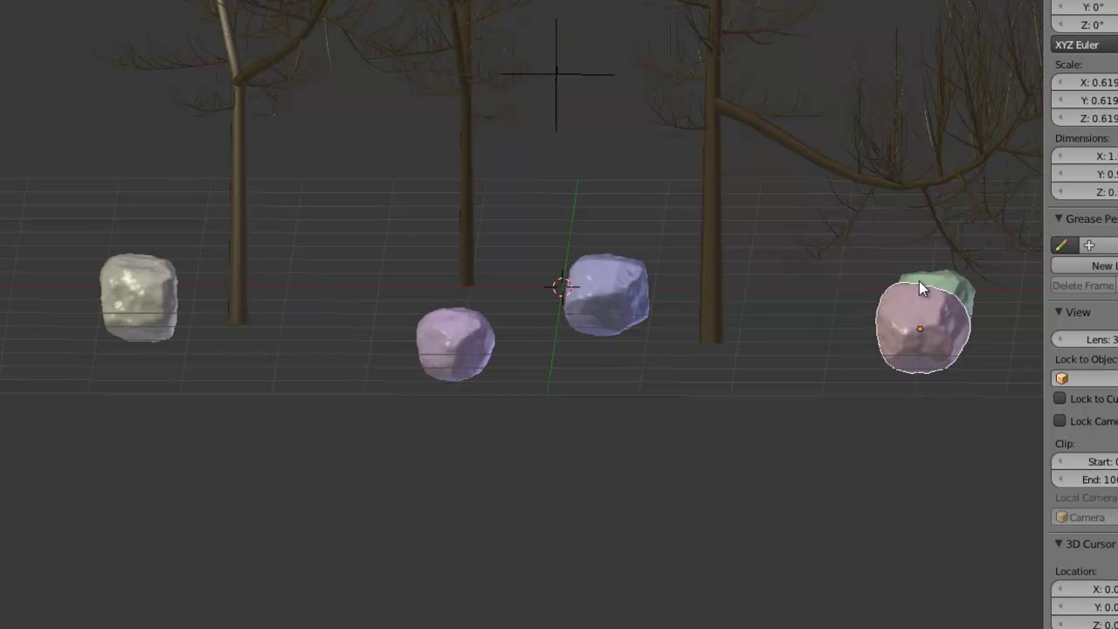
pyautogui.keyDown('shift'); pyautogui.rightClick(923, 290); pyautogui.keyUp('shift')
pyautogui.keyDown('shift'); pyautogui.rightClick(599, 306); pyautogui.keyUp('shift')
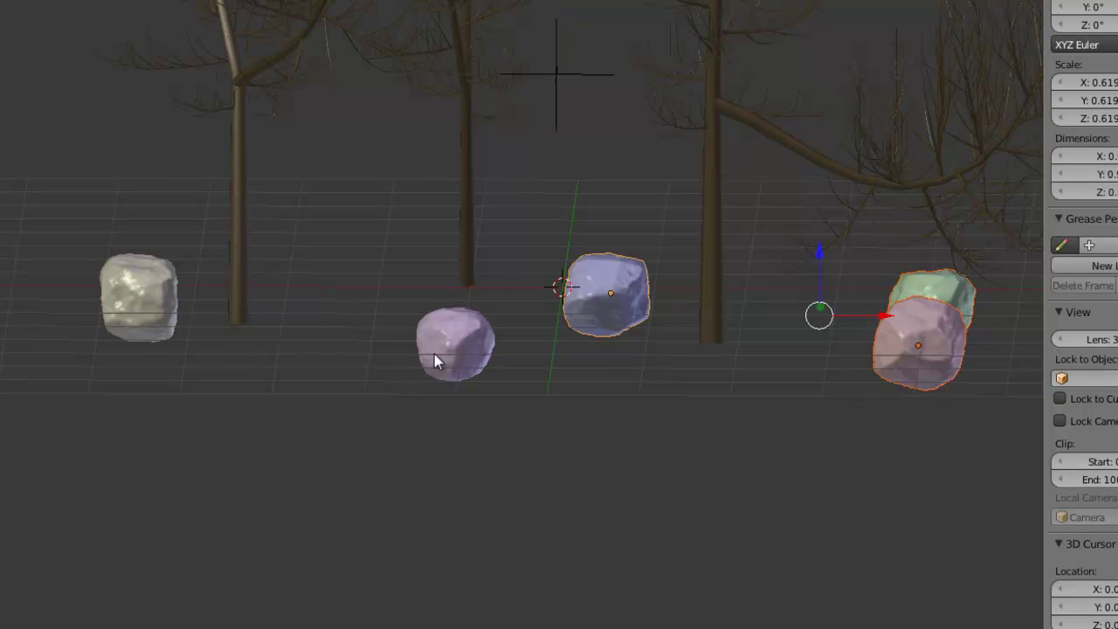
pyautogui.keyDown('shift'); pyautogui.rightClick(435, 358); pyautogui.keyUp('shift')
pyautogui.keyDown('shift'); pyautogui.rightClick(154, 276); pyautogui.keyUp('shift')
pyautogui.keyDown('shift'); pyautogui.rightClick(588, 72); pyautogui.keyUp('shift')
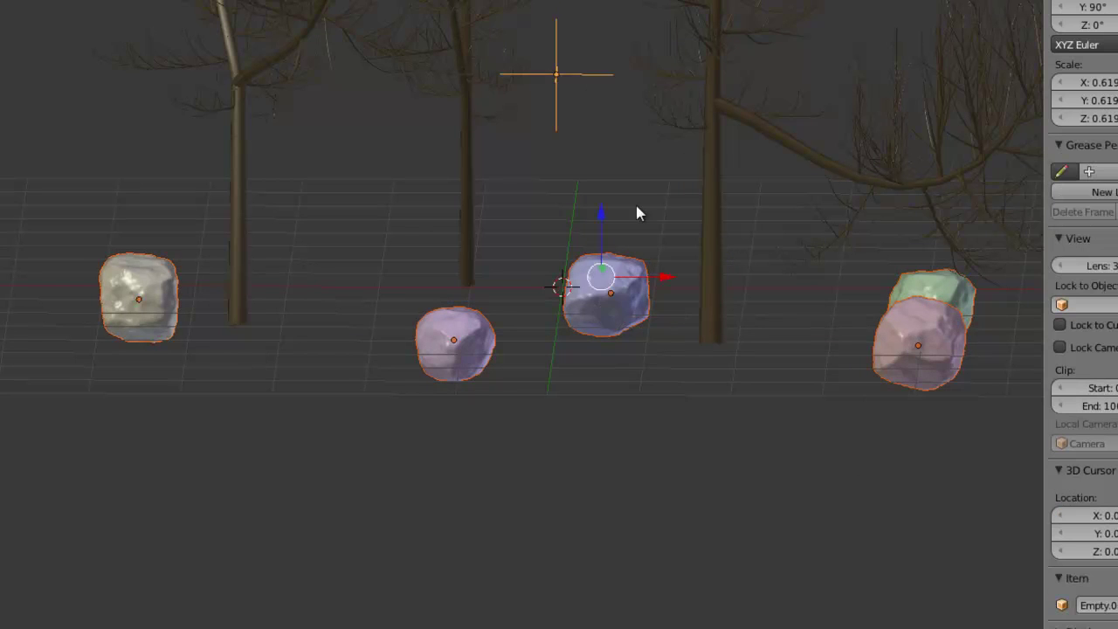
pyautogui.press('s')
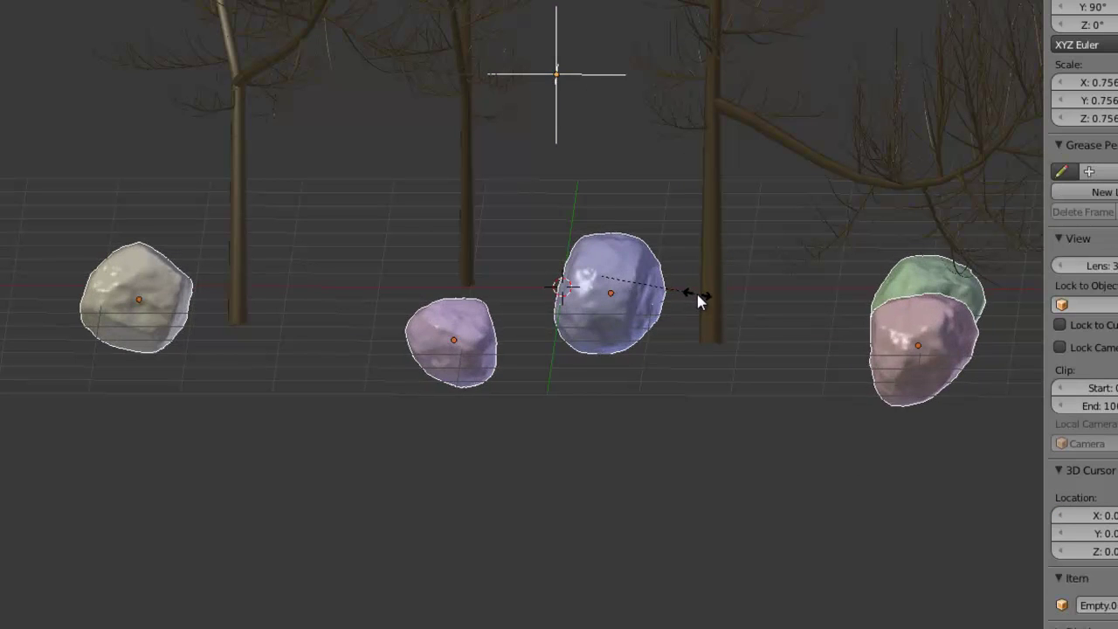
pyautogui.click(696, 298)
# Select all five rocks together, leaving the empty out of the selection.
pyautogui.press('KP_1')
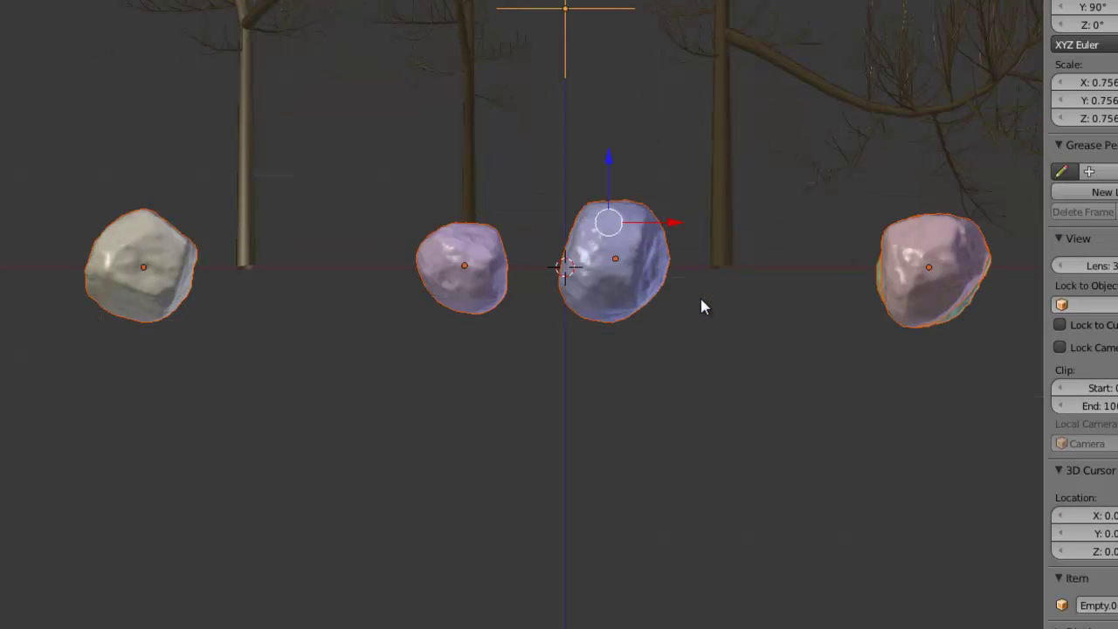
pyautogui.moveTo(694, 345); pyautogui.dragTo(874, 549, button='middle')
pyautogui.rightClick(876, 550)
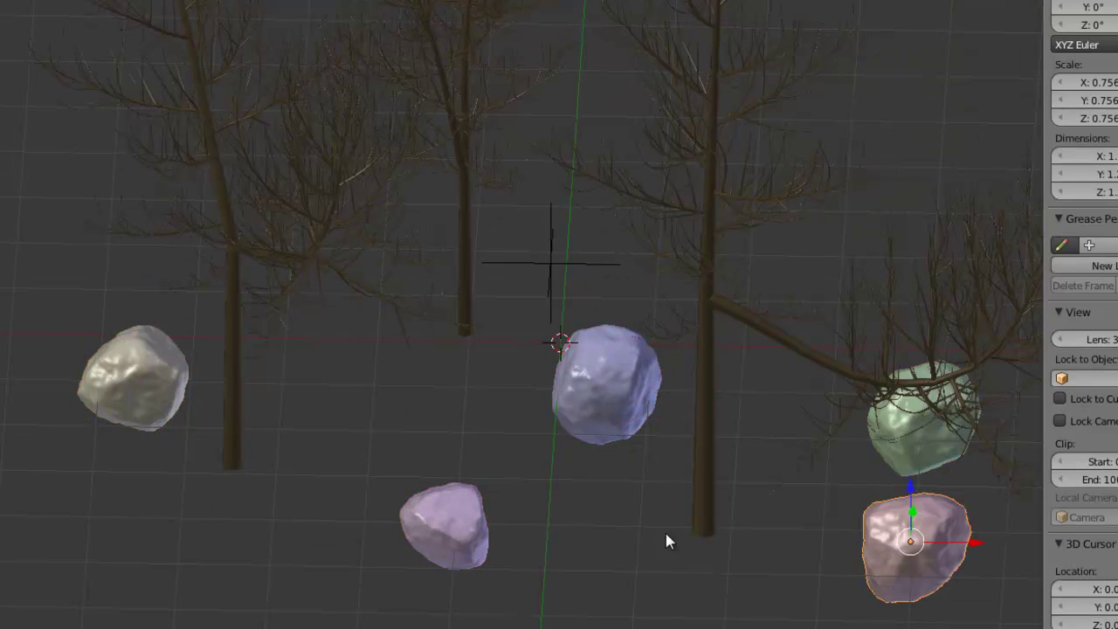
pyautogui.keyDown('shift'); pyautogui.rightClick(609, 415); pyautogui.keyUp('shift')
pyautogui.keyDown('shift'); pyautogui.rightClick(437, 544); pyautogui.keyUp('shift')
pyautogui.keyDown('shift'); pyautogui.rightClick(137, 399); pyautogui.keyUp('shift')
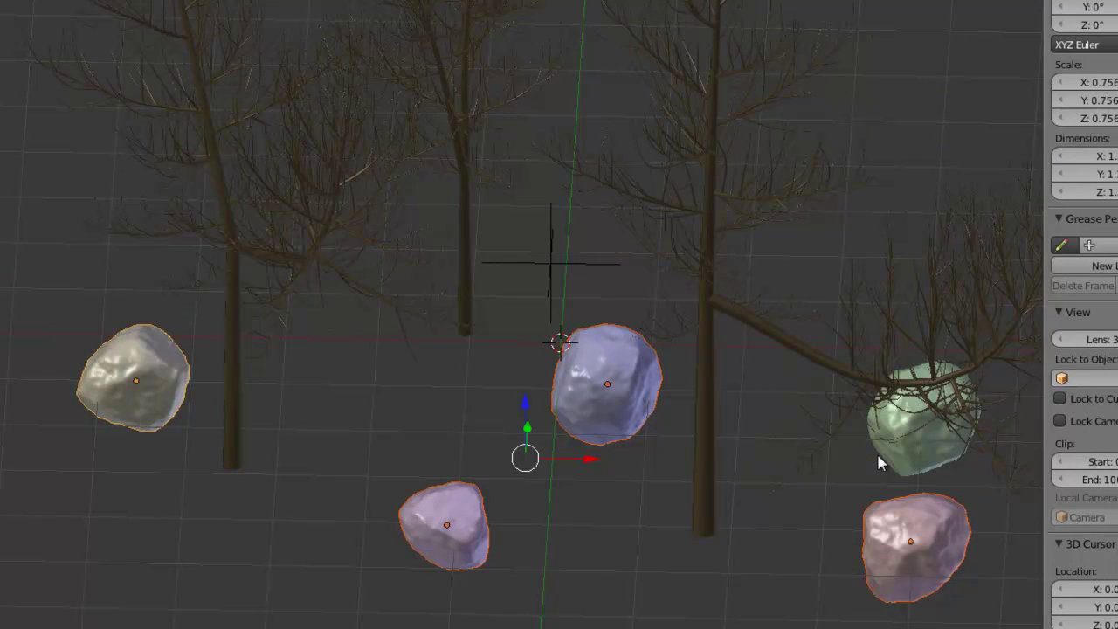
pyautogui.keyDown('shift'); pyautogui.rightClick(888, 467); pyautogui.keyUp('shift')
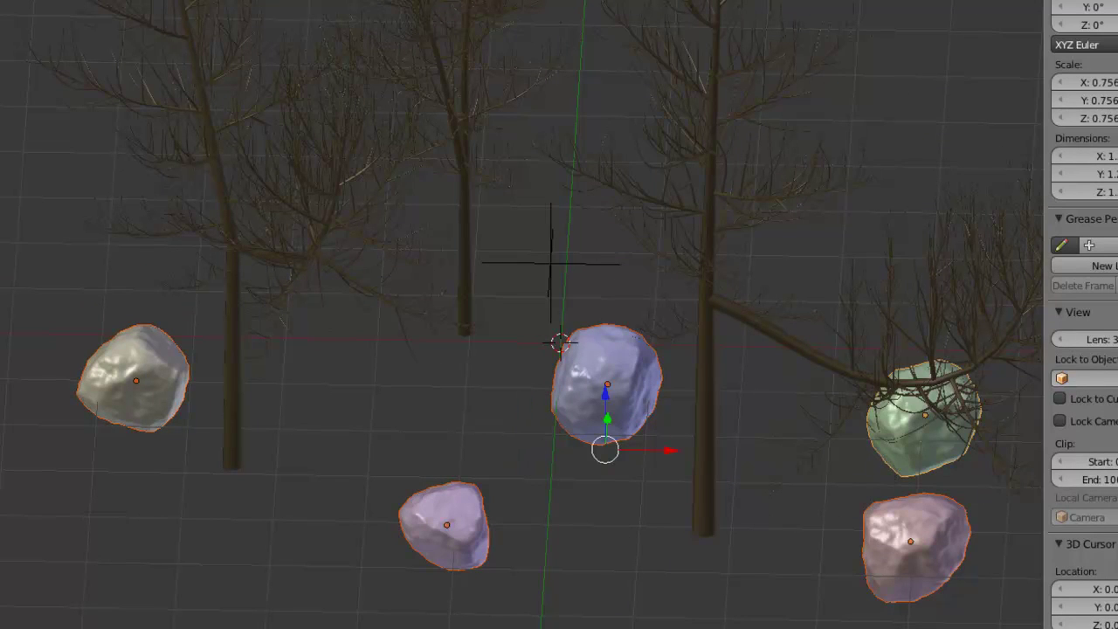
# Show all layers and raise the five rocks slightly along Z so more of them sits above the ground.
pyautogui.press('`')
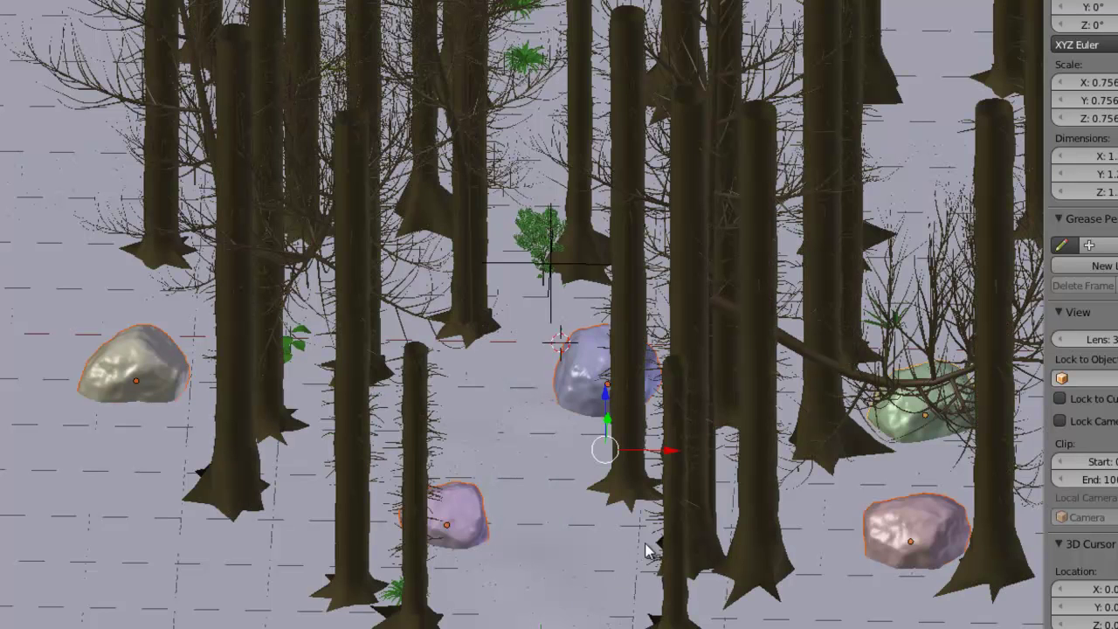
pyautogui.press('KP_1')
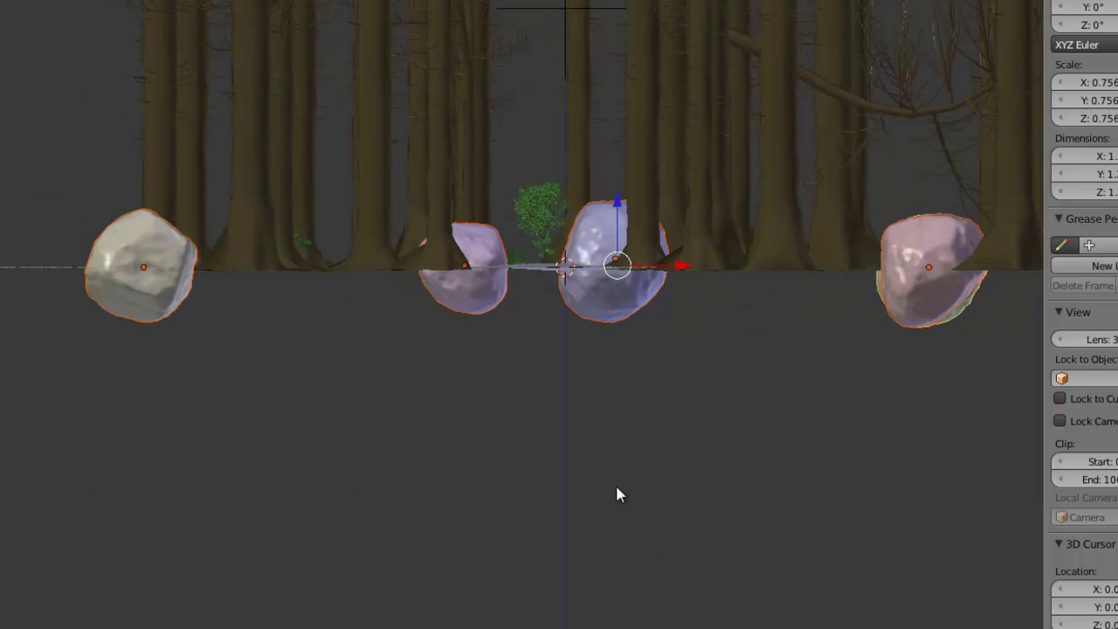
pyautogui.press('r')
pyautogui.press('z')
pyautogui.click(623, 473)
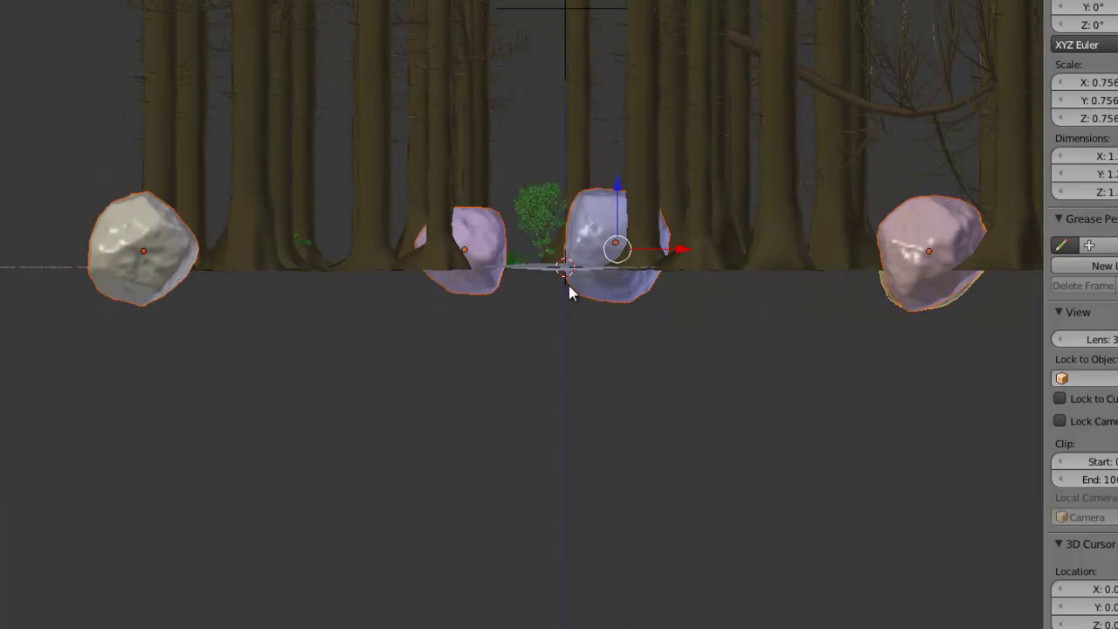
pyautogui.press('z')
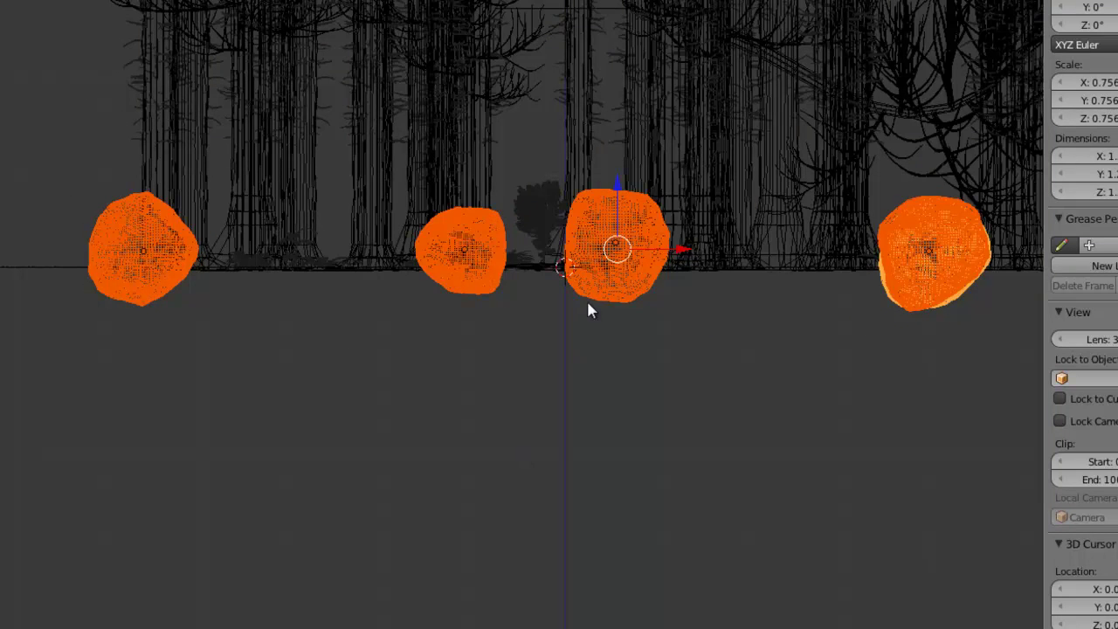
pyautogui.moveTo(587, 299)
pyautogui.mouseDown(button='middle')
pyautogui.moveTo(559, 362)
pyautogui.moveTo(538, 339)
pyautogui.mouseUp(button='middle')
pyautogui.press('z')
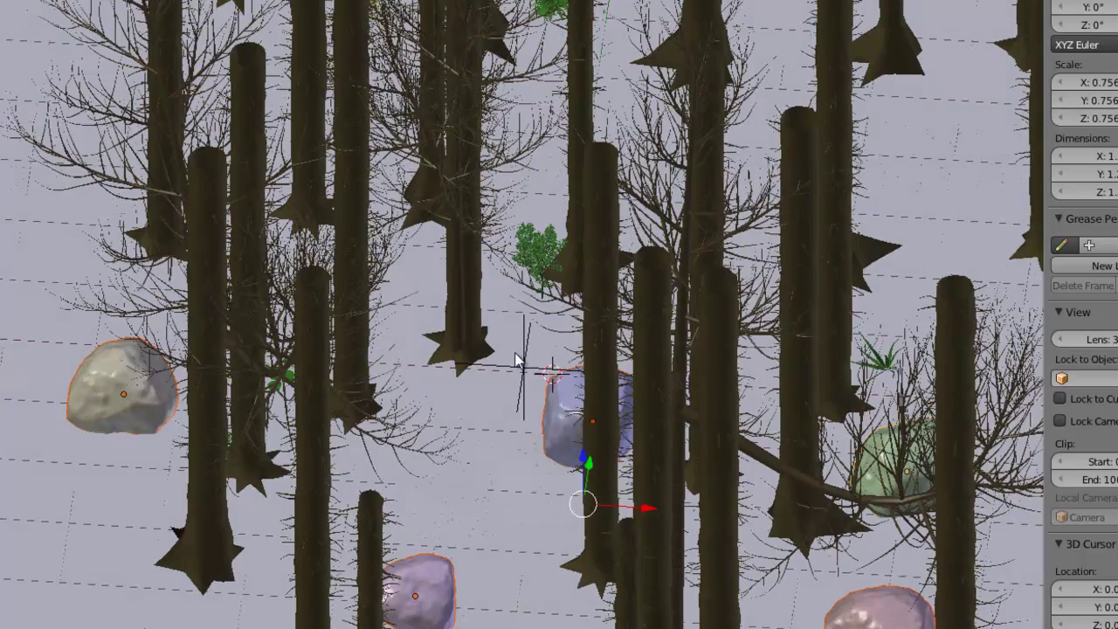
# Include the empty with the rocks and scale everything down to about 0.59.
pyautogui.rightClick(521, 361)
pyautogui.rightClick(524, 365)
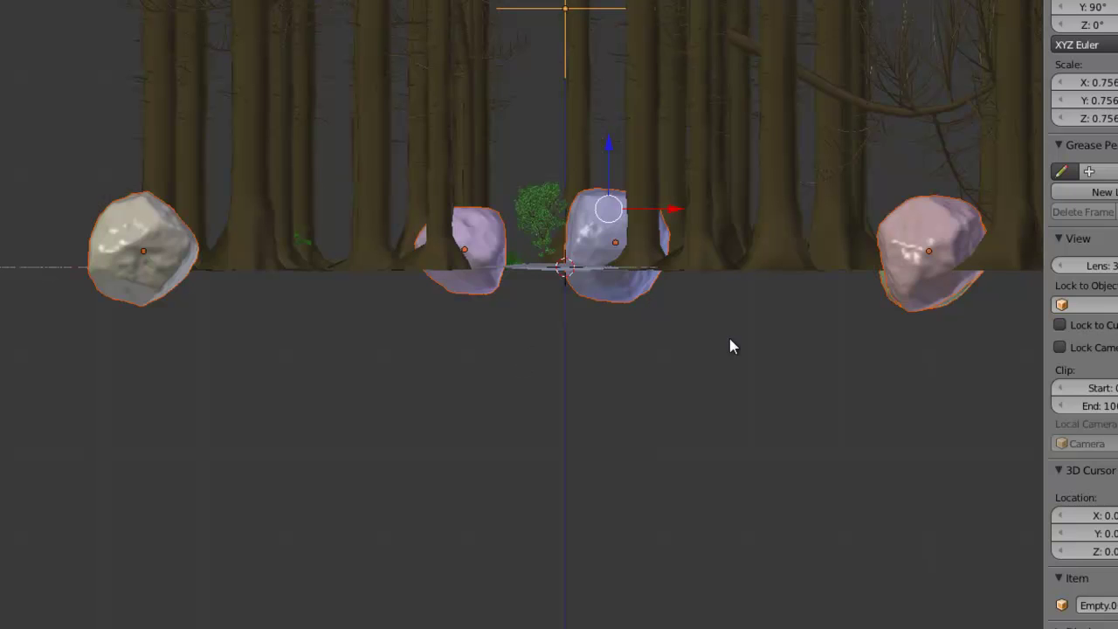
pyautogui.press('s')
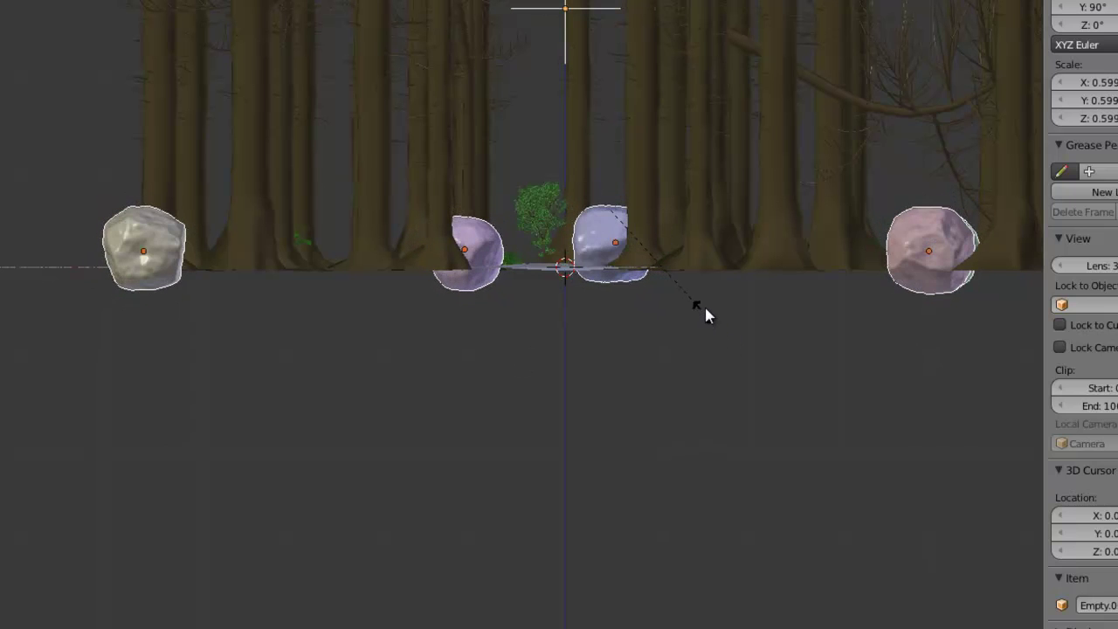
pyautogui.click(708, 301)
# In the camera view, move the lilac rock along X until it is partly hidden behind the left foreground tree.
pyautogui.press('KP_0')
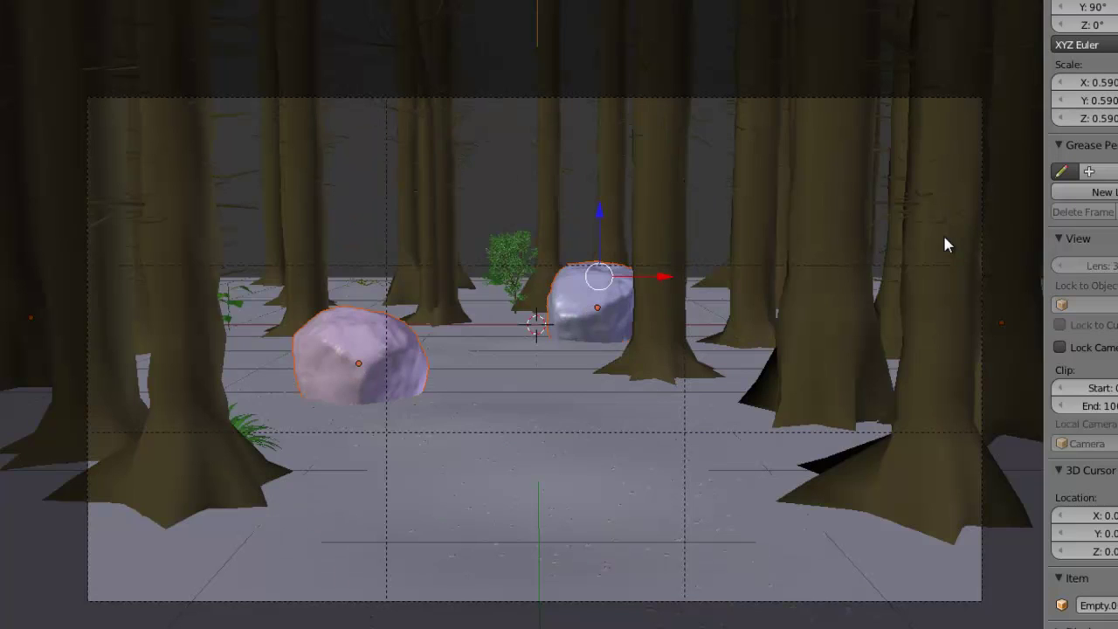
pyautogui.rightClick(383, 360)
pyautogui.press('g')
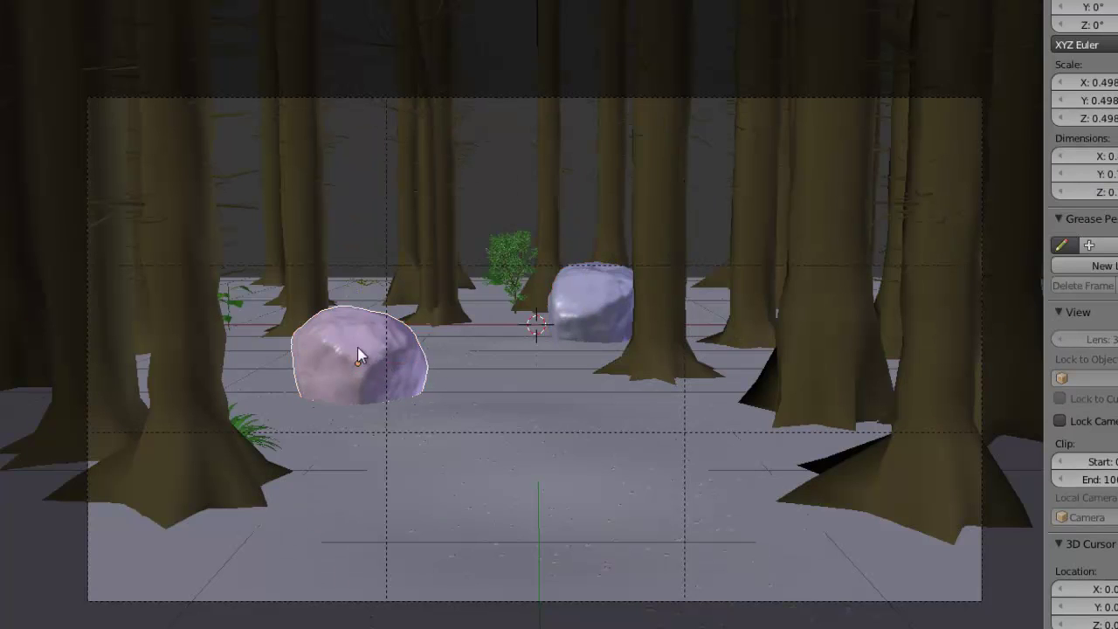
pyautogui.press('x')
pyautogui.click(259, 316)
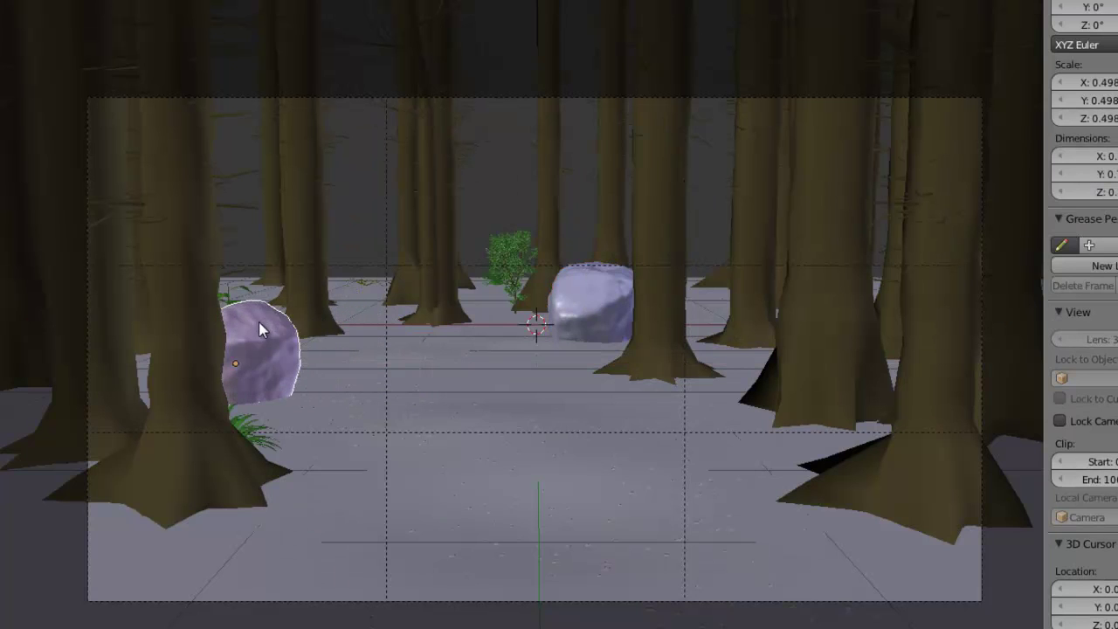
# Move the blue rock toward the camera, then along X into the middle of the clearing, and lower it into the ground.
pyautogui.rightClick(603, 300)
pyautogui.press('s')
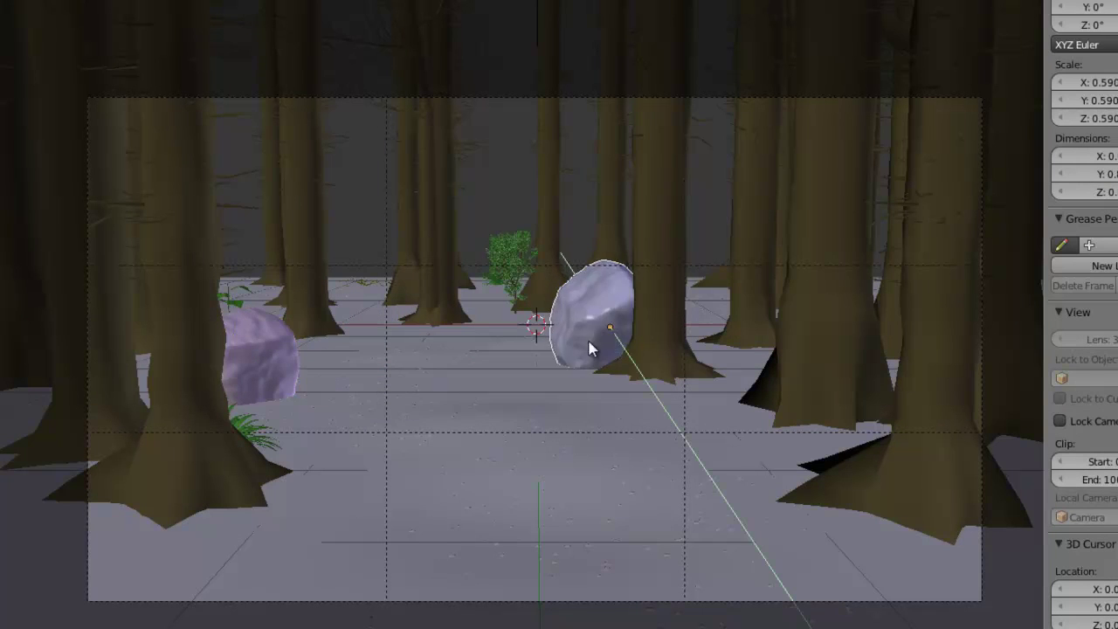
pyautogui.click(589, 362)
pyautogui.press('g')
pyautogui.press('x')
pyautogui.click(496, 361)
pyautogui.press('s')
pyautogui.press('z')
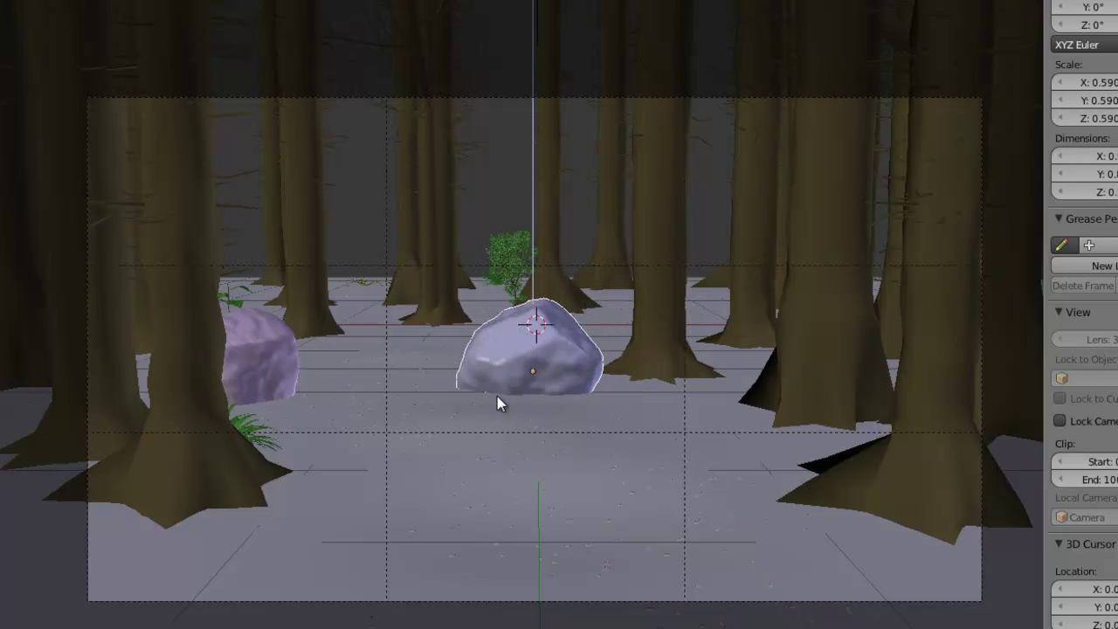
pyautogui.click(497, 398)
# Move the pink rock along X and Y into the camera frame, partly hidden behind the large tree right of the clearing.
pyautogui.moveTo(579, 371); pyautogui.dragTo(485, 378, button='middle')
pyautogui.rightClick(830, 316)
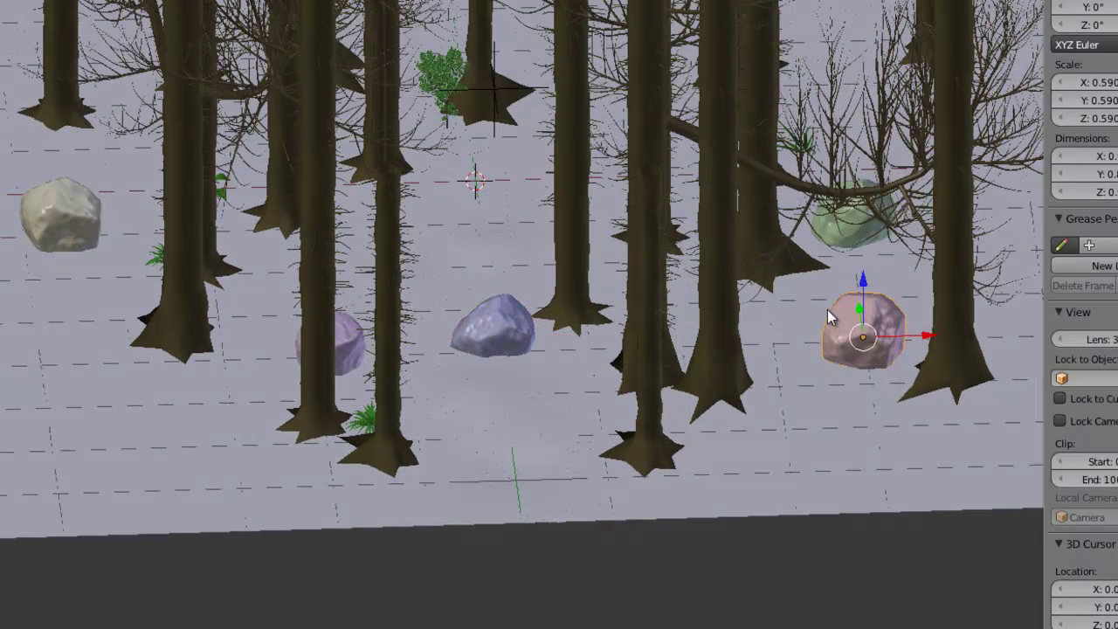
pyautogui.press('KP_0')
pyautogui.press('g')
pyautogui.press('x')
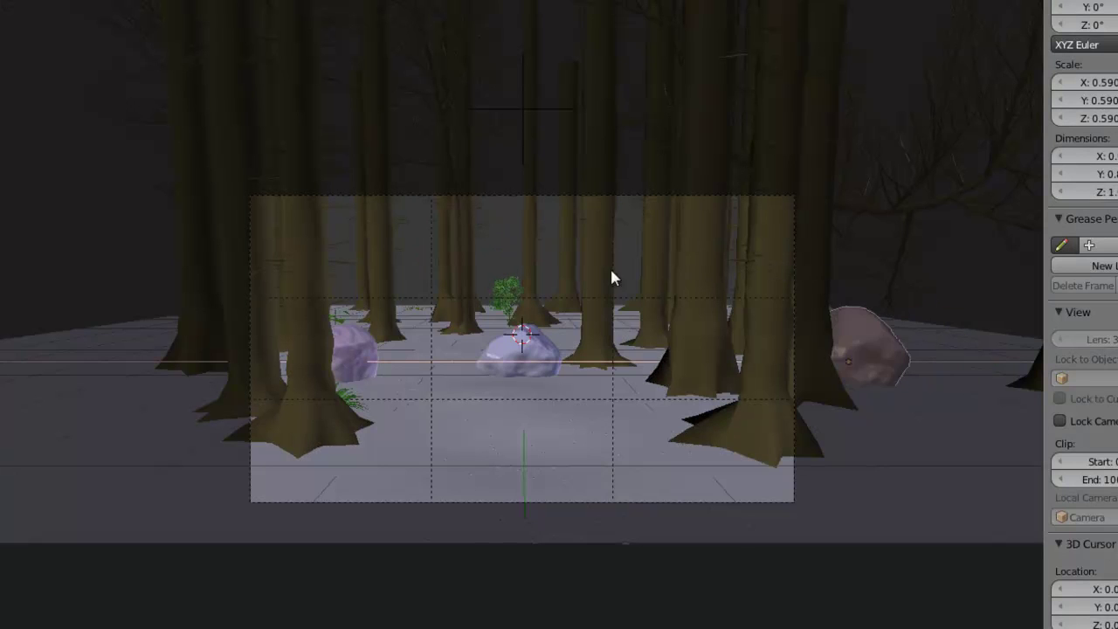
pyautogui.click(498, 245)
pyautogui.press('g')
pyautogui.press('y')
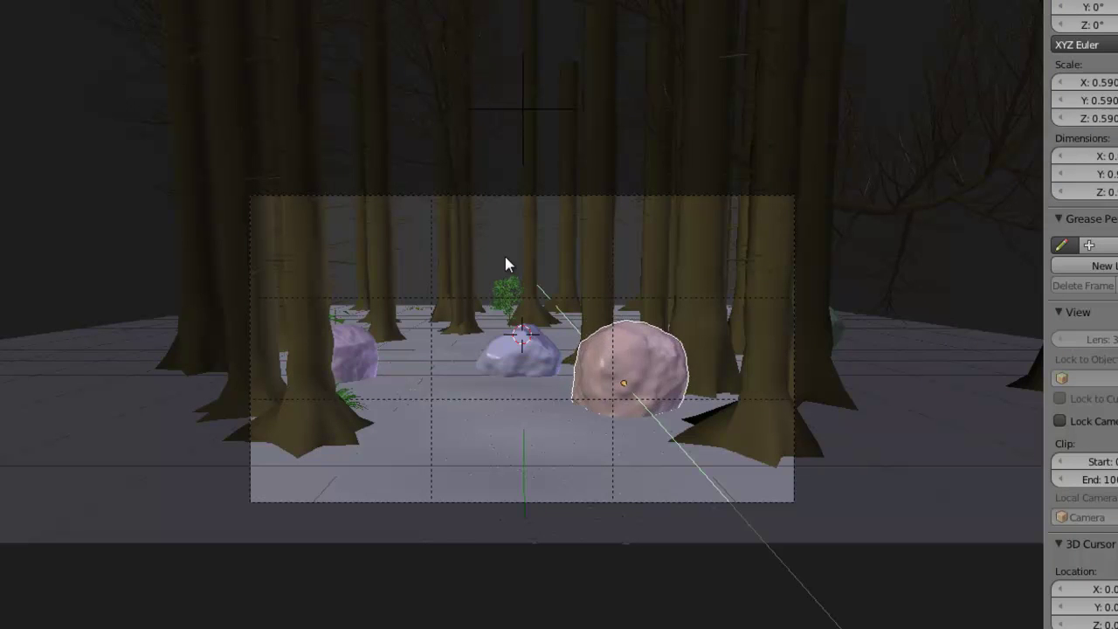
pyautogui.click(506, 293)
pyautogui.press('g')
pyautogui.press('y')
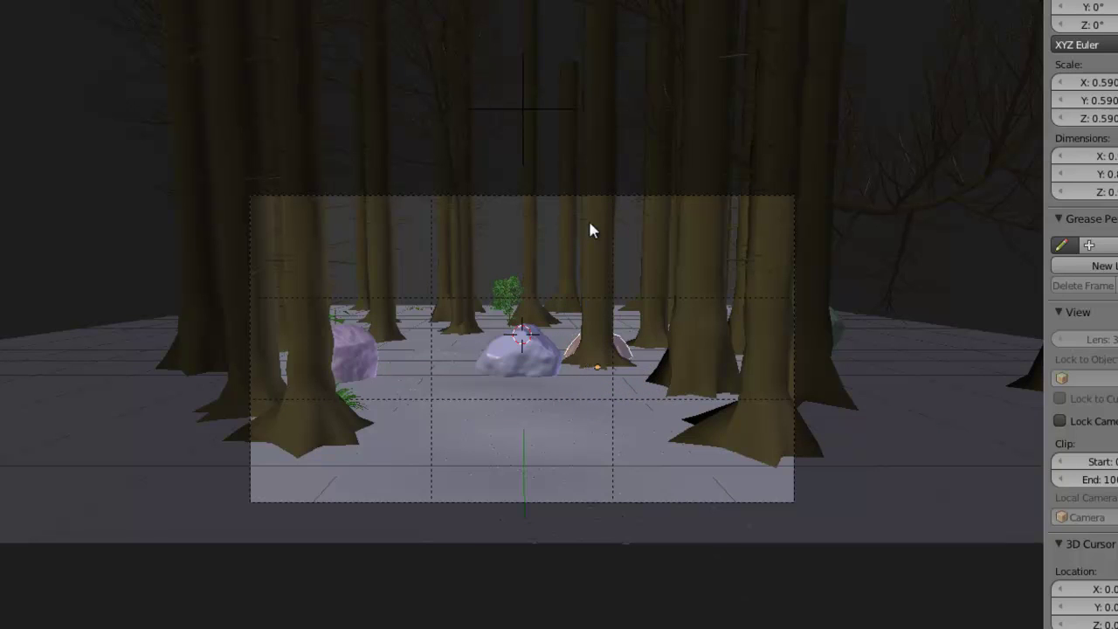
pyautogui.click(616, 232)
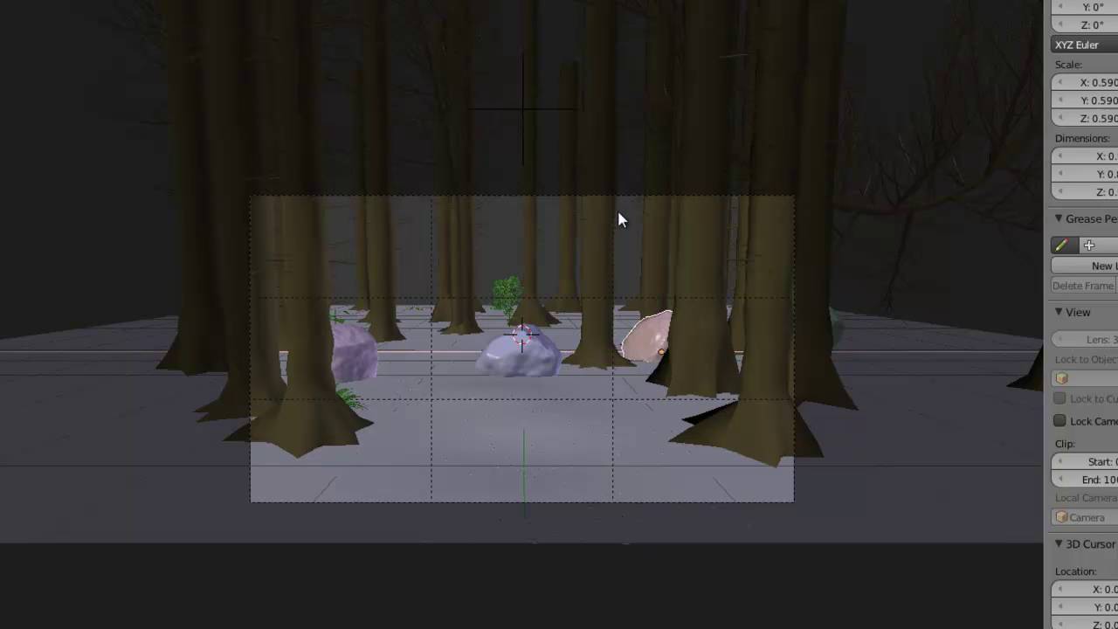
# Move the green rock along X into the gap between the trees left of the clearing and lower it slightly.
pyautogui.rightClick(833, 316)
pyautogui.rightClick(833, 316)
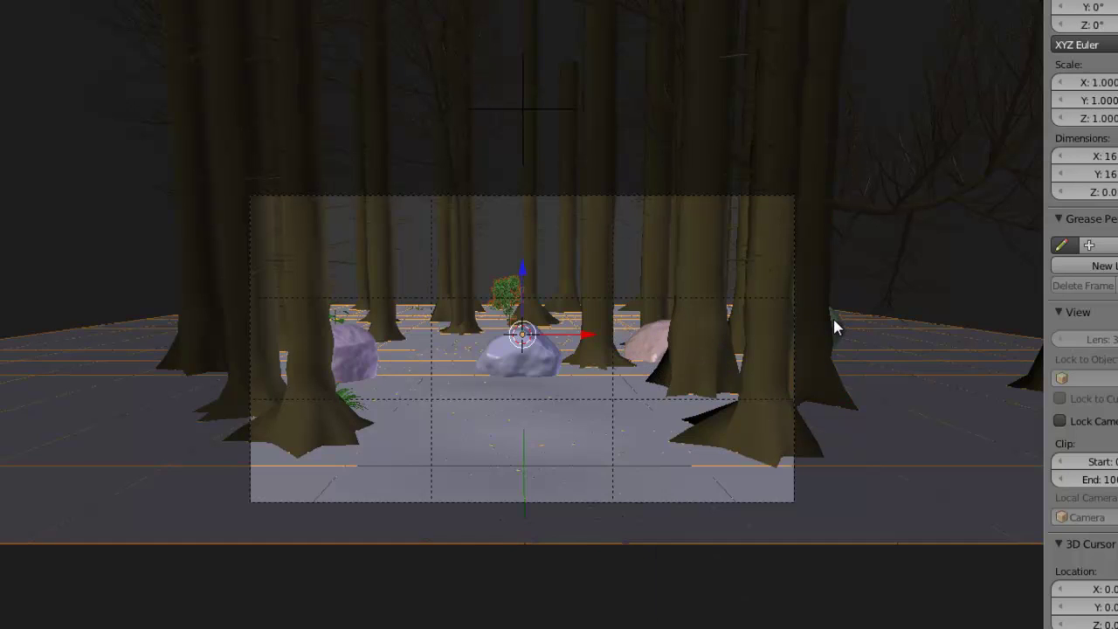
pyautogui.rightClick(835, 318)
pyautogui.press('g')
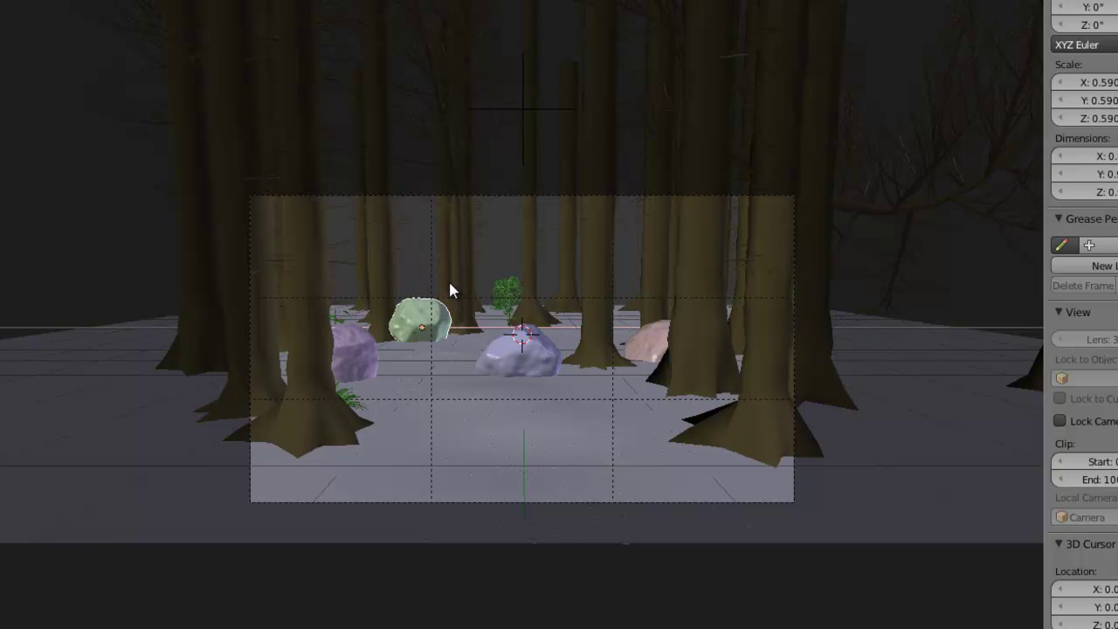
pyautogui.press('z')
pyautogui.click(449, 289)
# Move the beige rock along X and Y into the background behind the blue rock.
pyautogui.press('z')
pyautogui.press('KP_0')
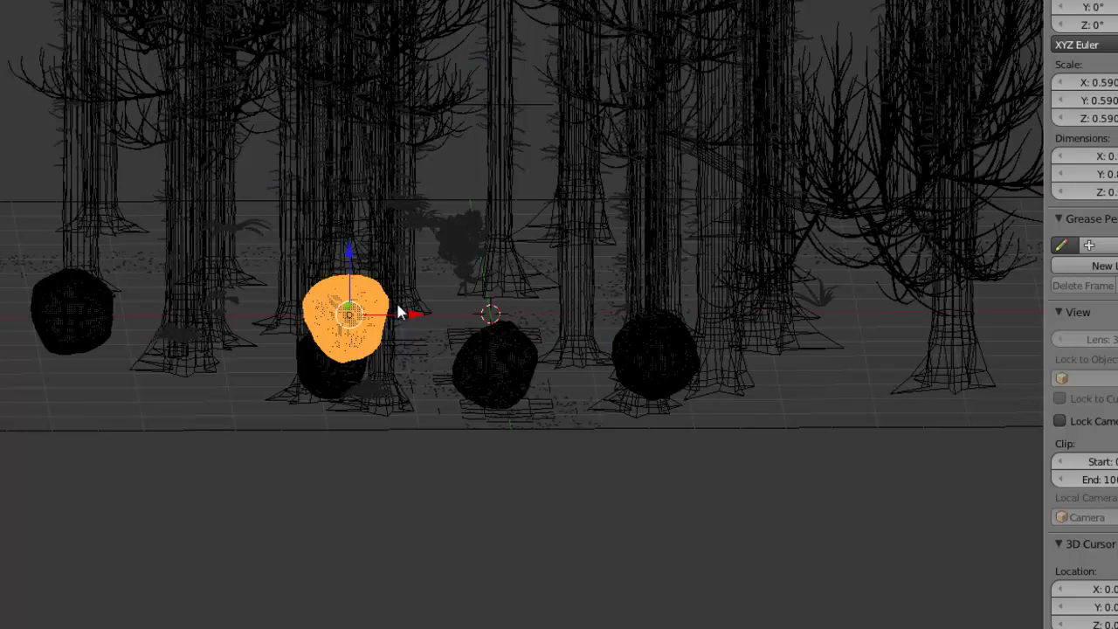
pyautogui.press('z')
pyautogui.rightClick(69, 305)
pyautogui.press('KP_0')
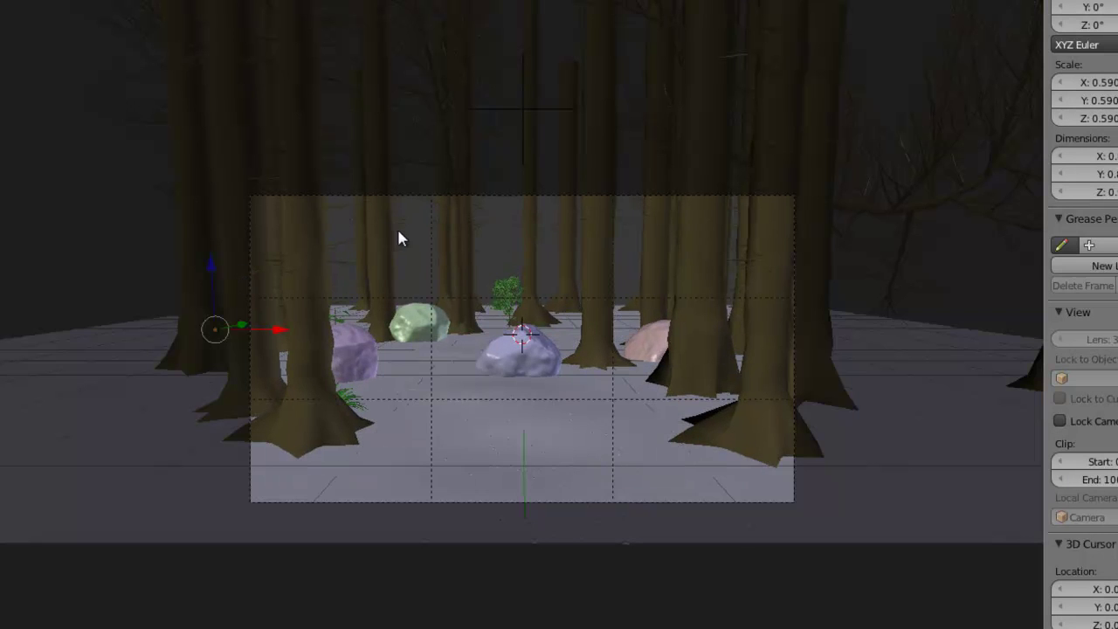
pyautogui.press('g')
pyautogui.press('x')
pyautogui.click(713, 307)
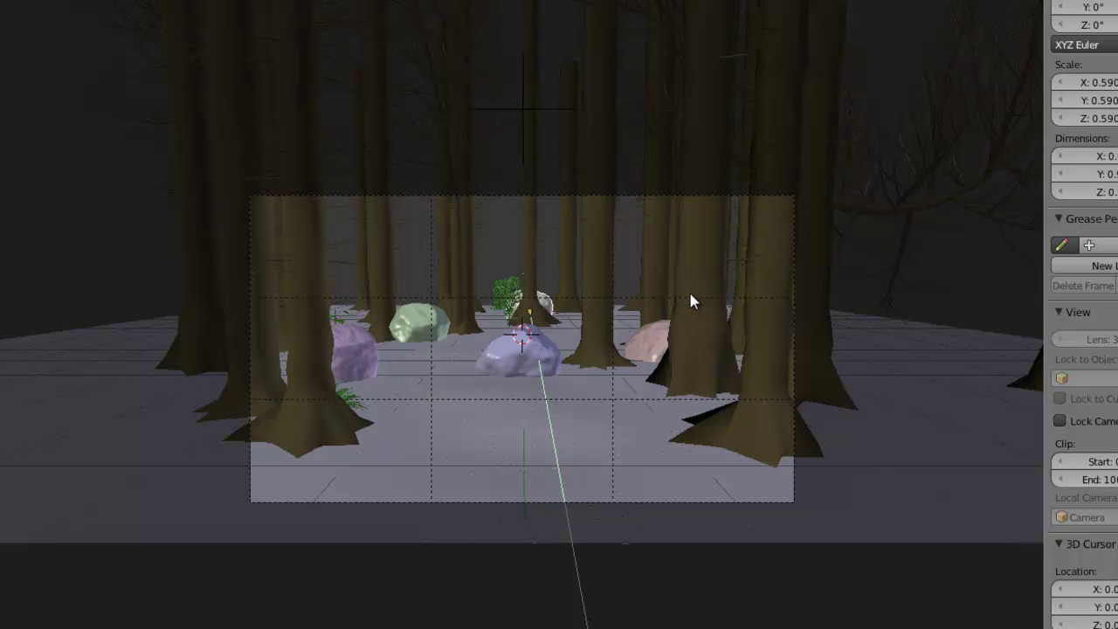
pyautogui.click(723, 301)
# Shift the beige rock clear of the tree behind the bush, lower it into the ground, and save the file.
pyautogui.hotkey('ctrl', 's')
pyautogui.click(725, 300)
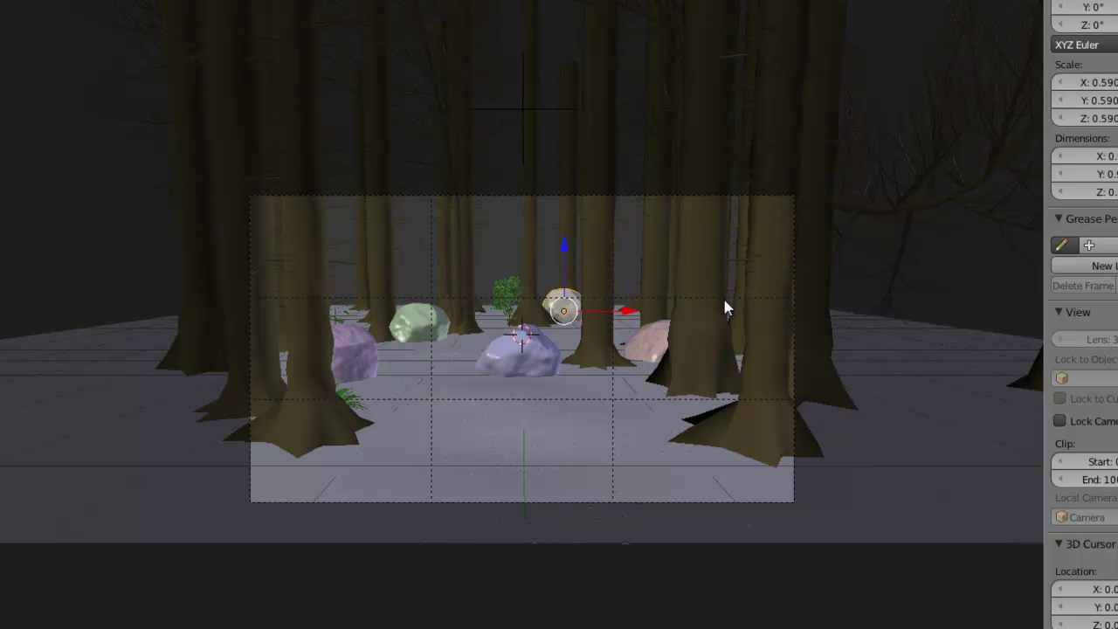
pyautogui.hotkey('ctrl', 's')
pyautogui.click(724, 312)
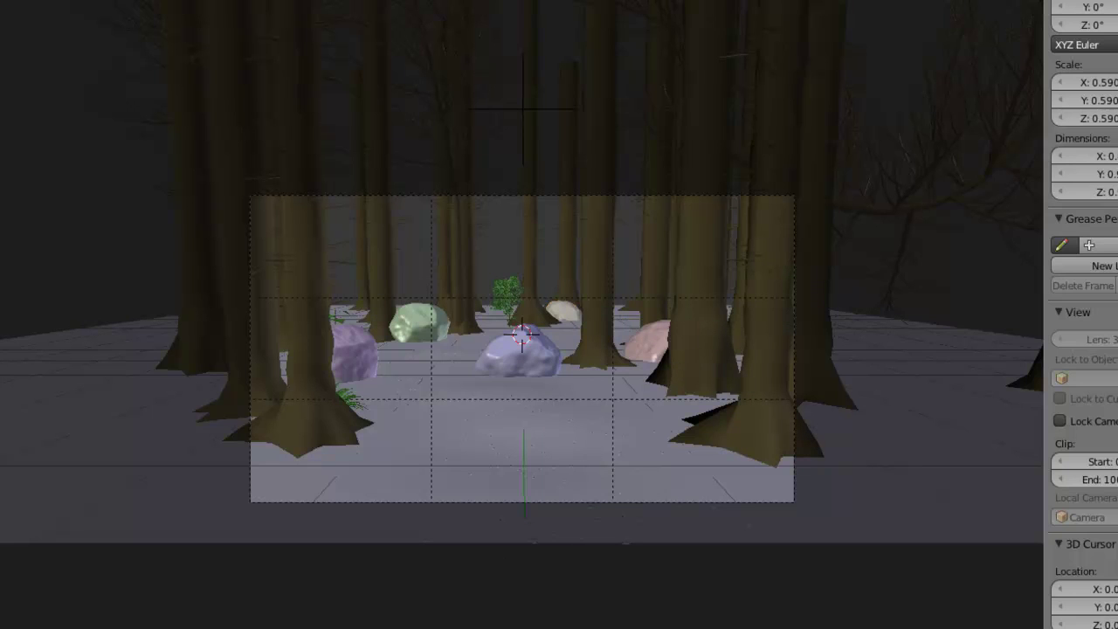
pyautogui.hotkey('ctrl', 's')
pyautogui.click(640, 469)
# Show only layer 2 and select its three branching trees together.
pyautogui.moveTo(641, 469); pyautogui.dragTo(677, 408, button='middle')
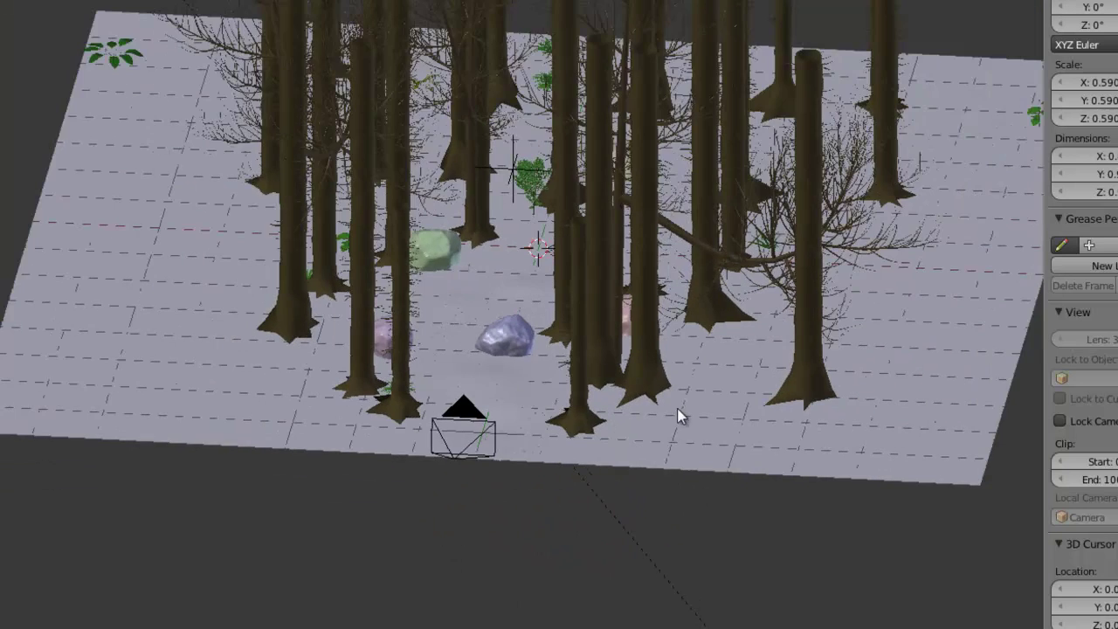
pyautogui.press('KP_0')
pyautogui.press('KP_1')
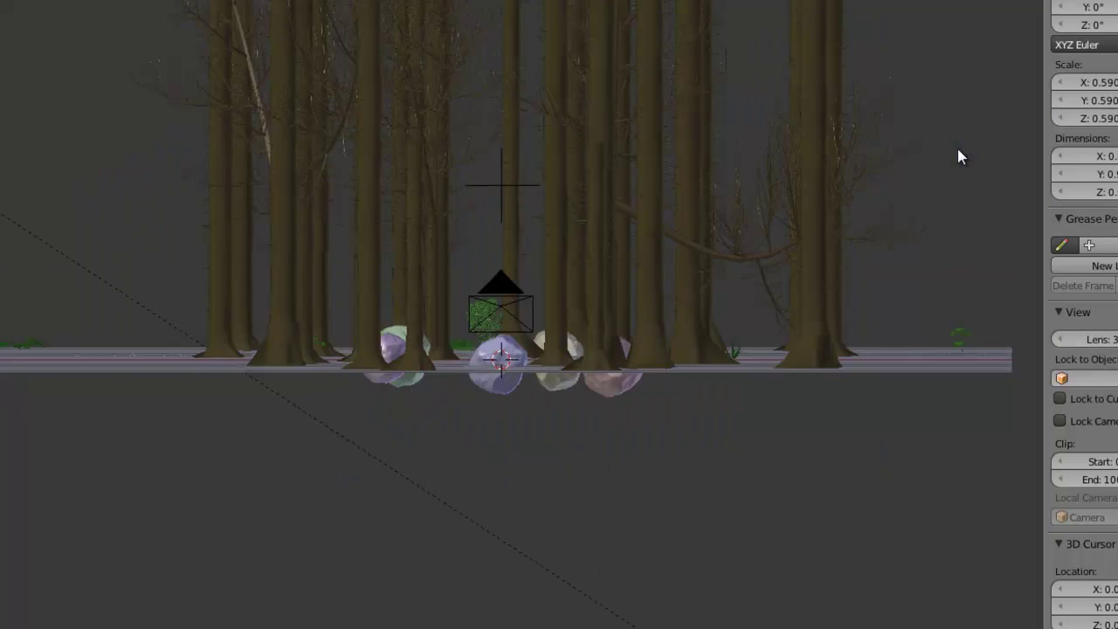
pyautogui.rightClick(739, 259)
pyautogui.moveTo(738, 259); pyautogui.dragTo(507, 245, button='middle')
pyautogui.scroll(2, 461, 262)
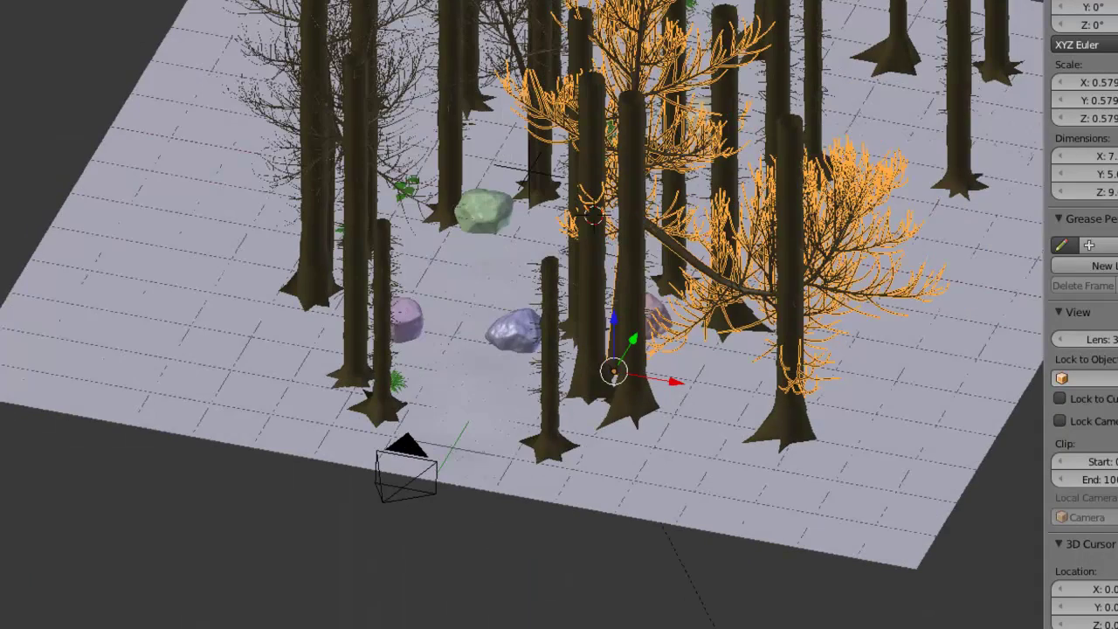
pyautogui.scroll(-2, 513, 487)
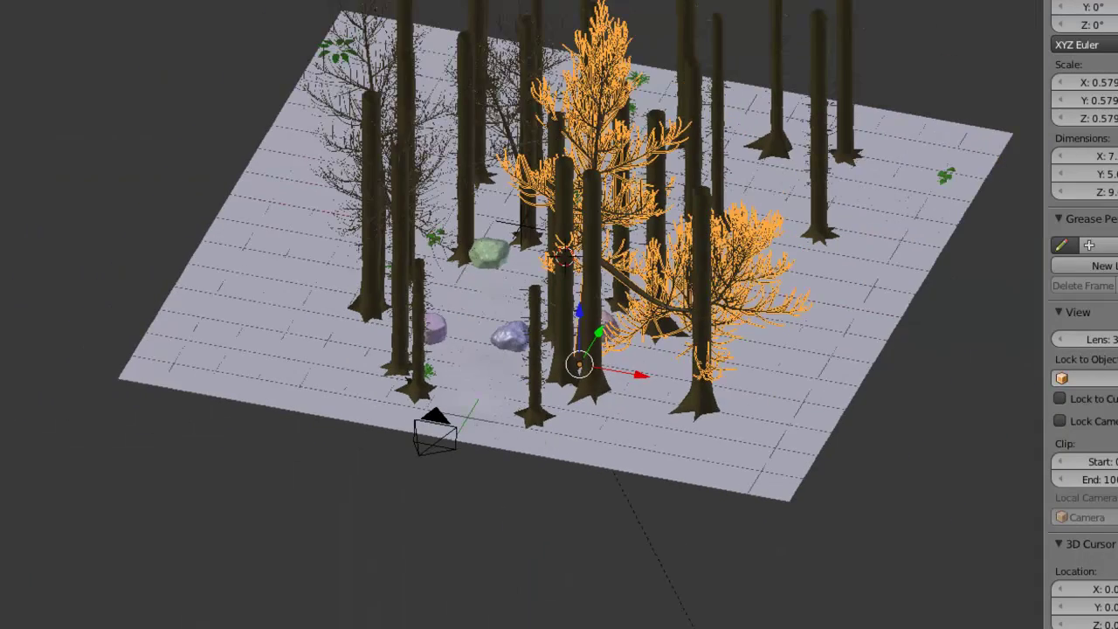
pyautogui.press('2')
pyautogui.keyDown('shift'); pyautogui.click(405, 149); pyautogui.keyUp('shift')
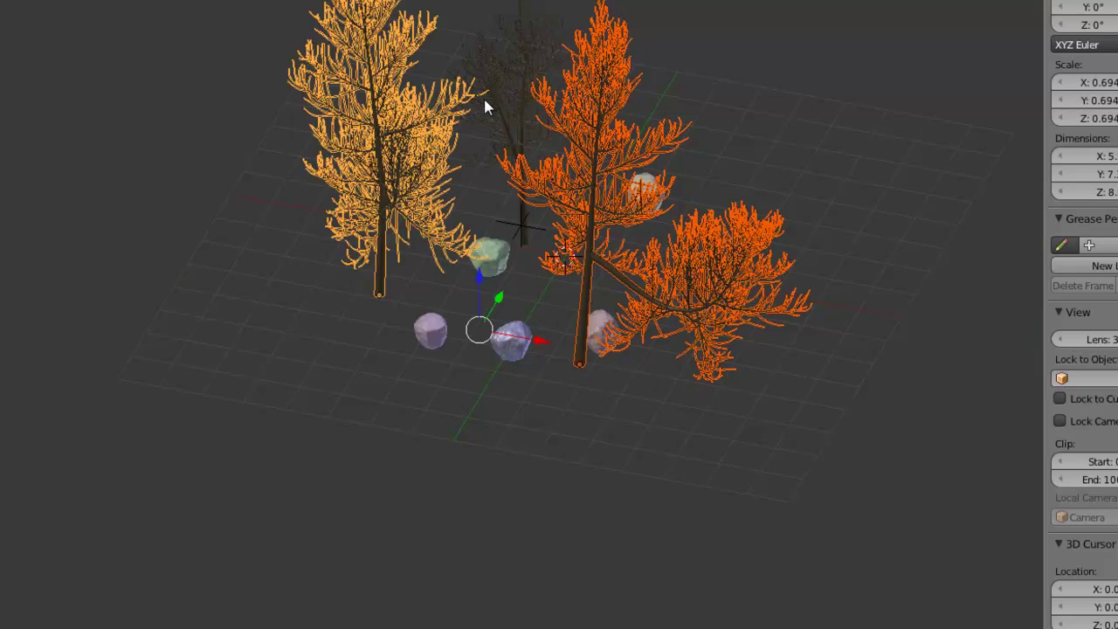
pyautogui.keyDown('shift'); pyautogui.click(499, 105); pyautogui.keyUp('shift')
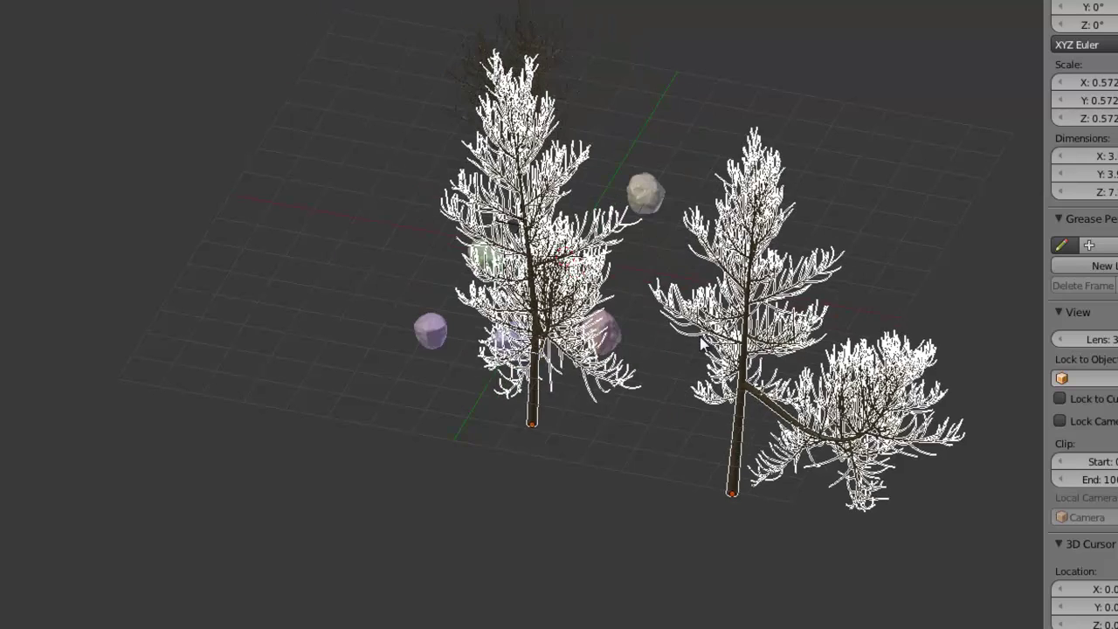
pyautogui.keyDown('shift'); pyautogui.click(527, 98); pyautogui.keyUp('shift')
pyautogui.keyDown('shift'); pyautogui.click(528, 100); pyautogui.keyUp('shift')
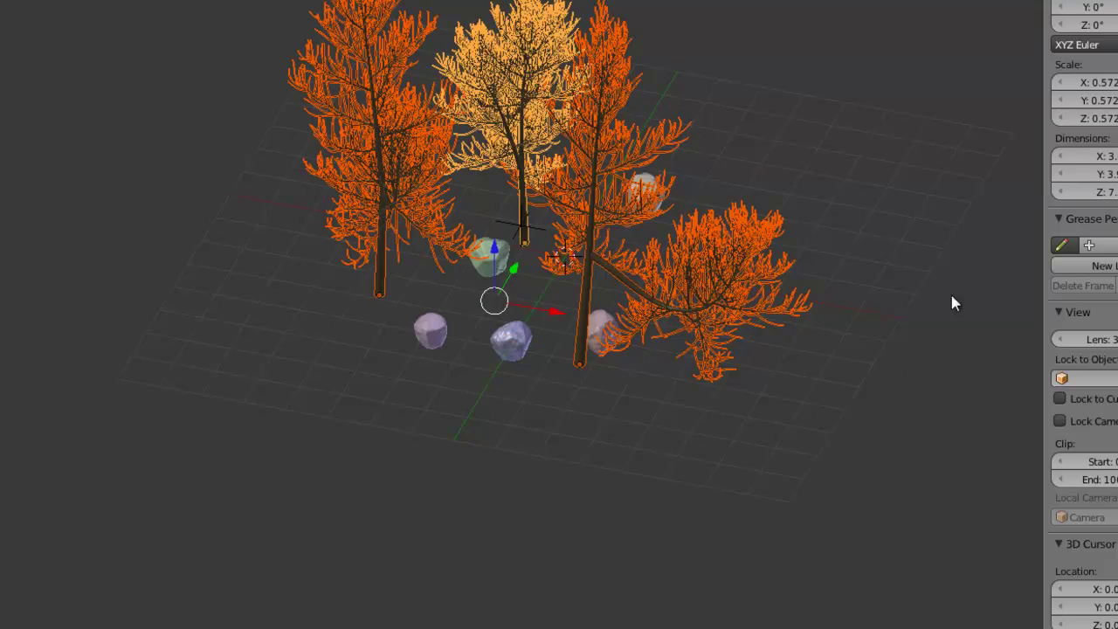
# Scale the three selected branching trees down to about 0.235 and show the ground and large-trunk layers as well.
pyautogui.press('s')
pyautogui.click(788, 277)
pyautogui.press('KP_0')
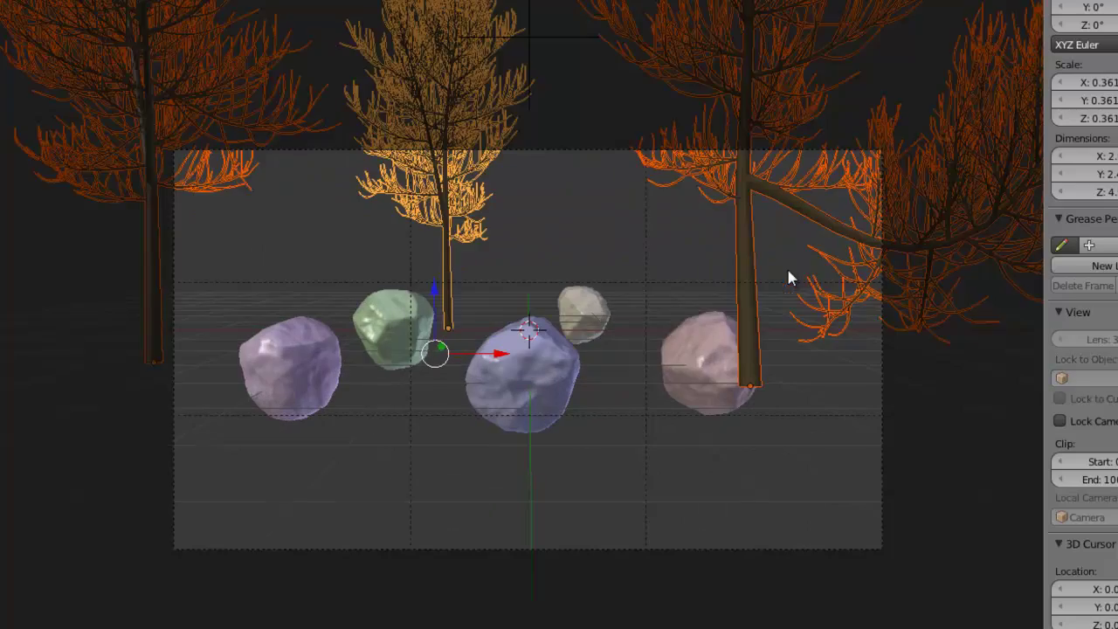
pyautogui.press('s')
pyautogui.click(744, 281)
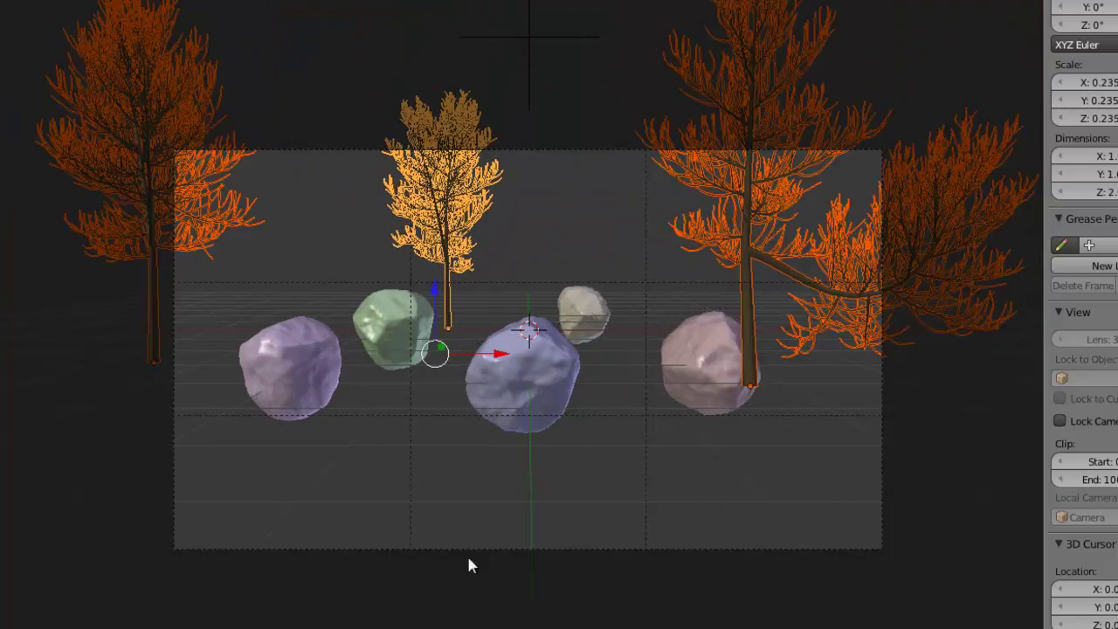
pyautogui.hotkey('shift', '1')
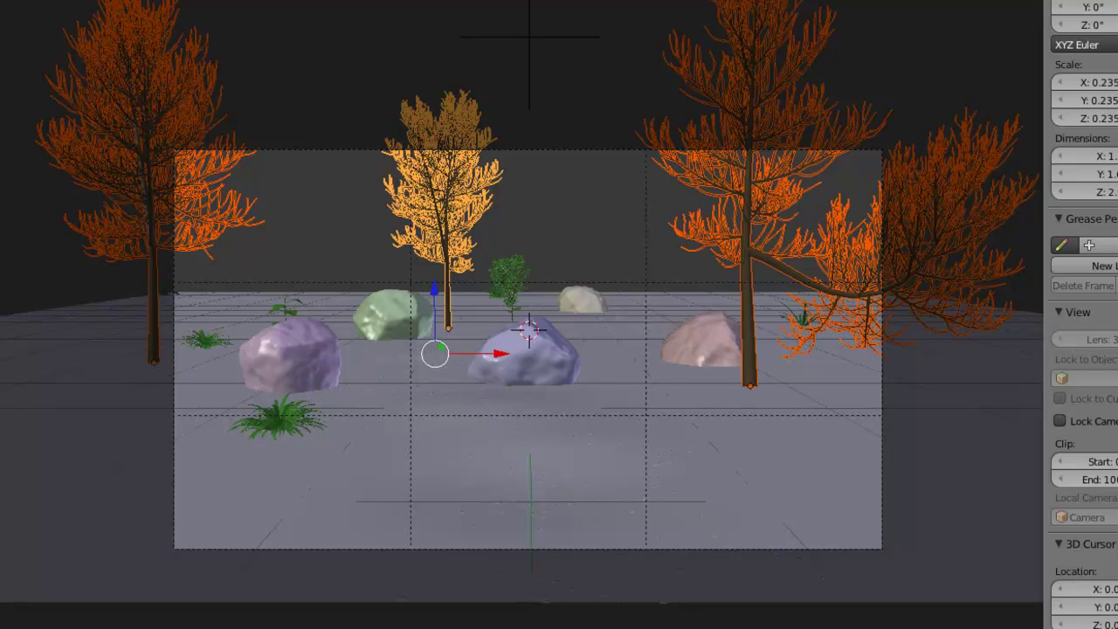
pyautogui.hotkey('shift', '2')
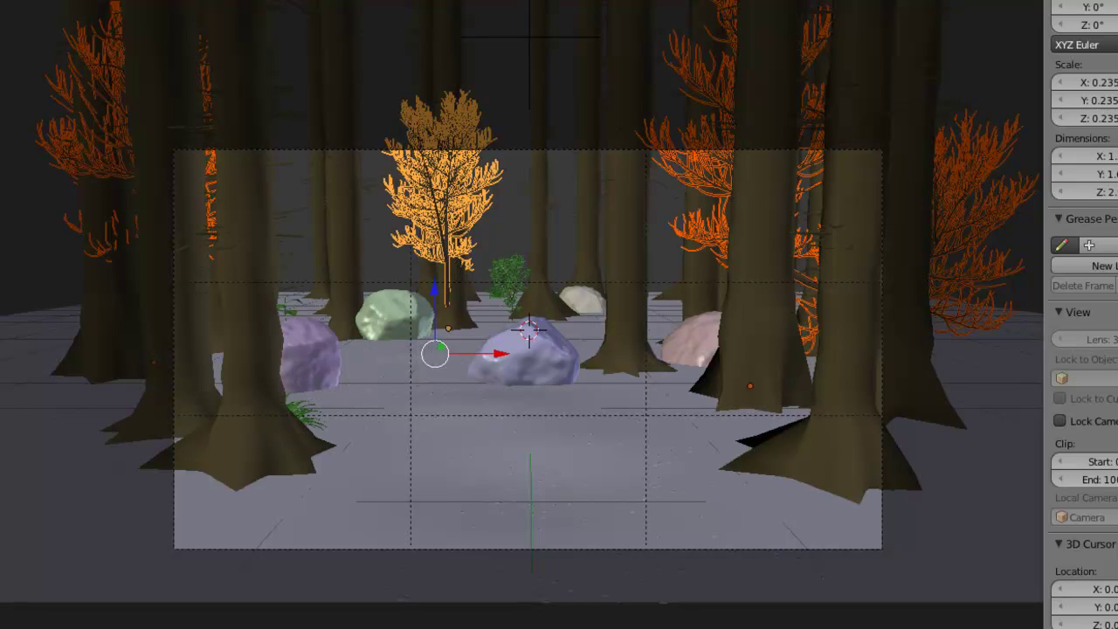
# Move the forked tree from the right-hand trunks toward the path and rotate it to about -31.7° on Z in top view.
pyautogui.press('KP_7')
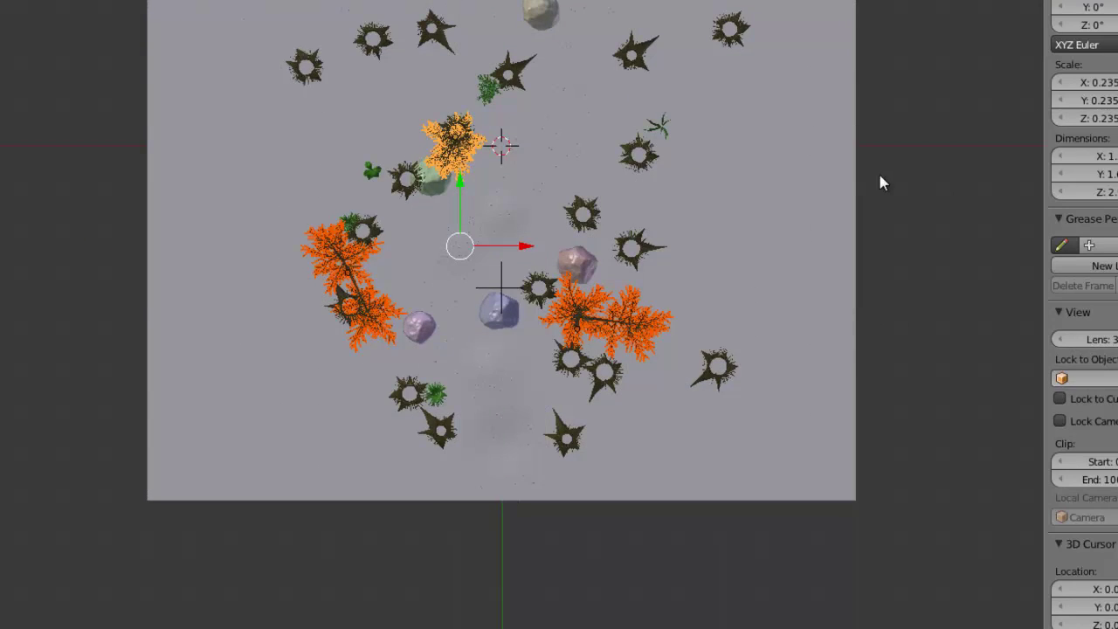
pyautogui.scroll(3, 803, 258)
pyautogui.rightClick(607, 313)
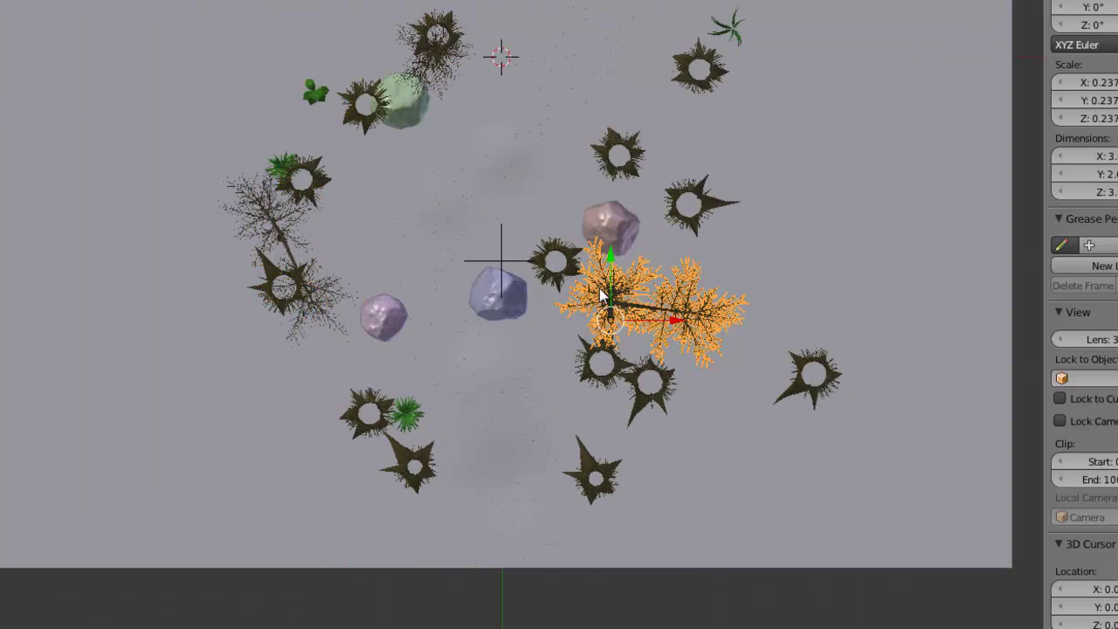
pyautogui.press('g')
pyautogui.press('r')
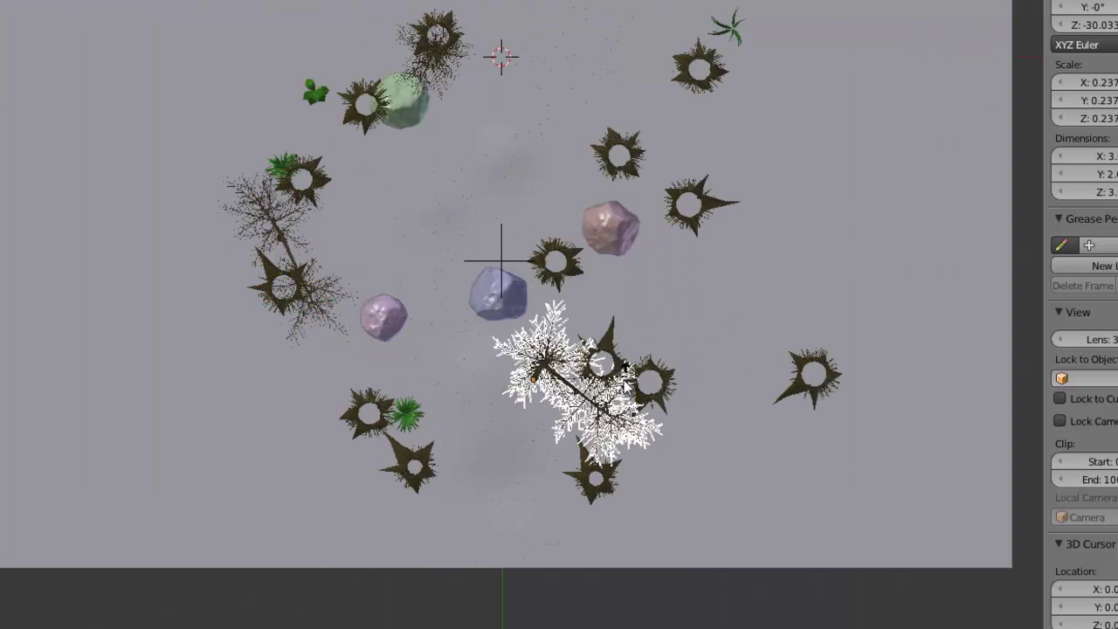
pyautogui.click(644, 370)
pyautogui.moveTo(644, 370); pyautogui.dragTo(668, 271, button='middle')
# Scale the forked tree to about 0.150 and settle it in front of the pink rock, rotated to about -30.9° on Z.
pyautogui.press('KP_0')
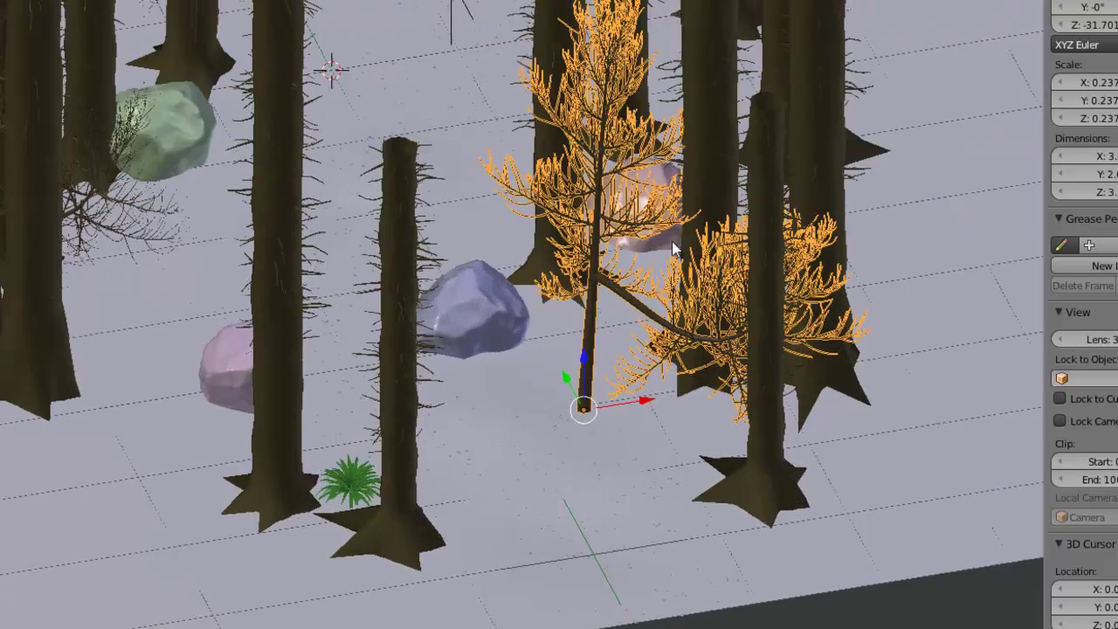
pyautogui.press('s')
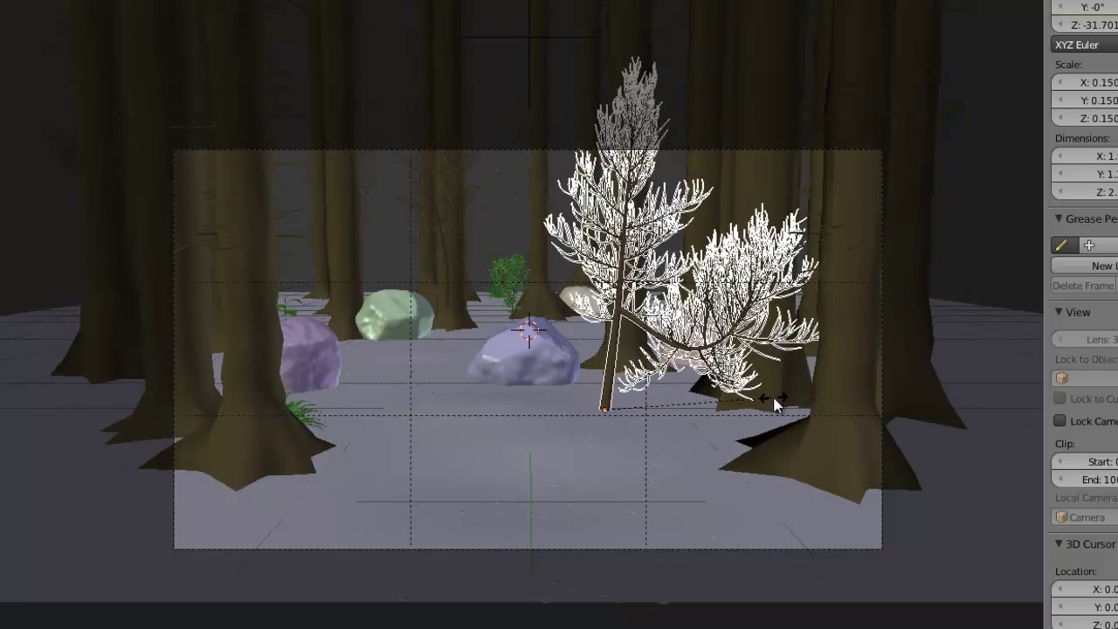
pyautogui.click(775, 402)
pyautogui.press('g')
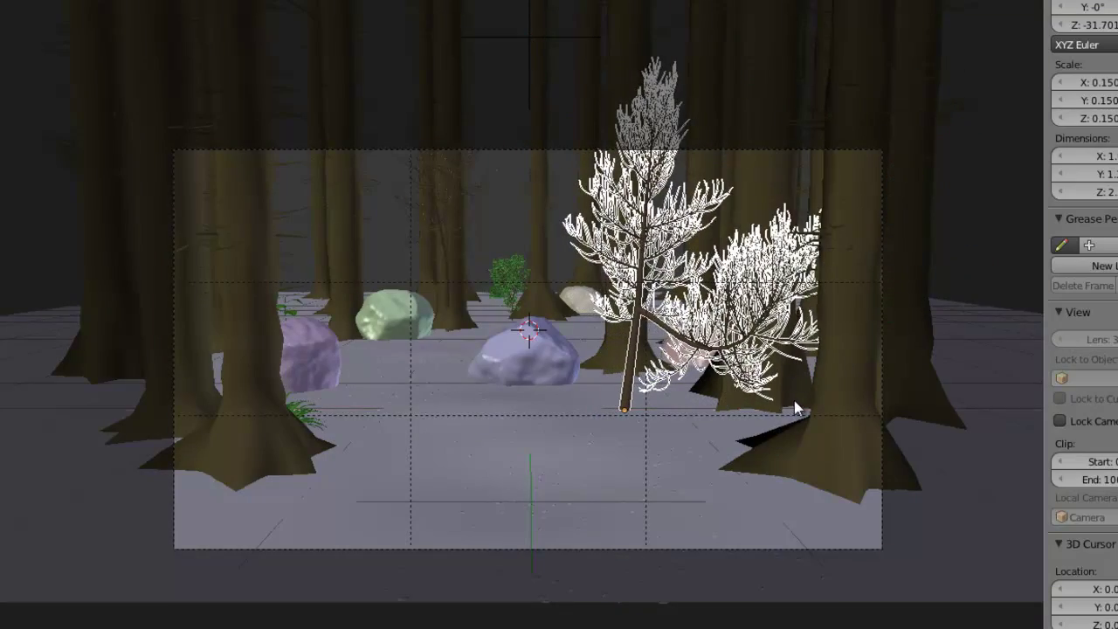
pyautogui.click(793, 407)
pyautogui.press('r')
pyautogui.press('z')
pyautogui.click(775, 418)
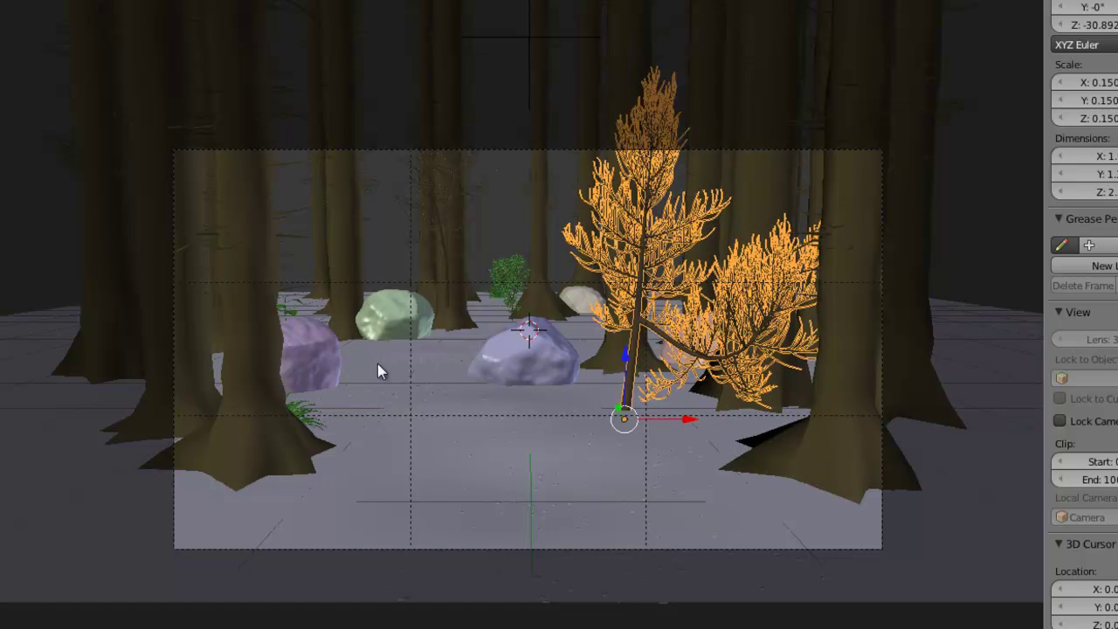
# Shift the small upright branching tree slightly left and forward beside the green rock.
pyautogui.rightClick(430, 212)
pyautogui.press('s')
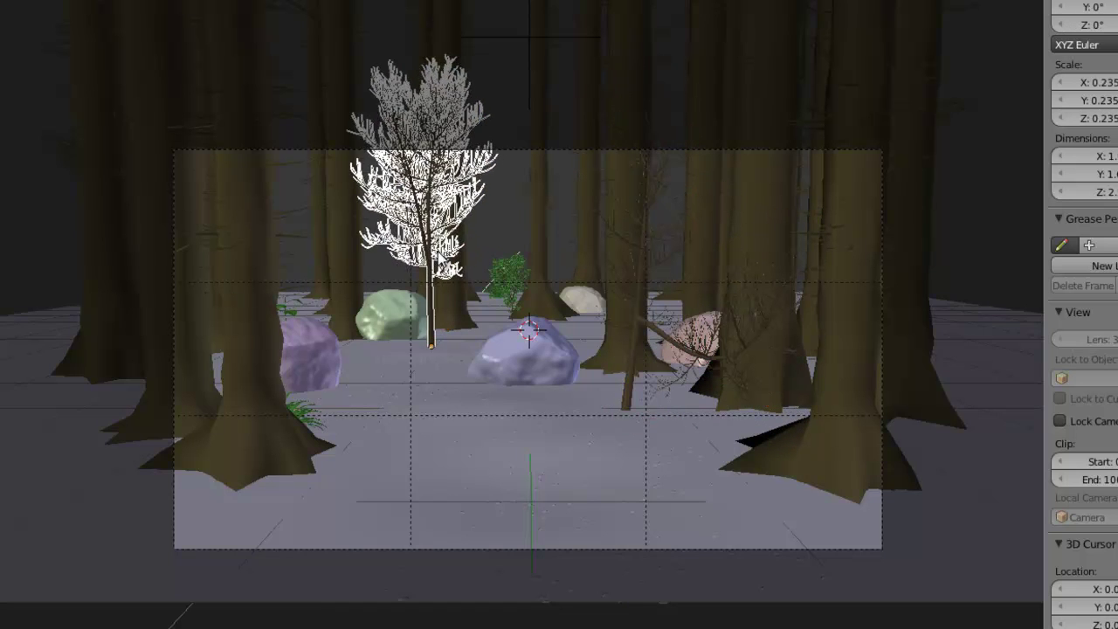
pyautogui.click(268, 293)
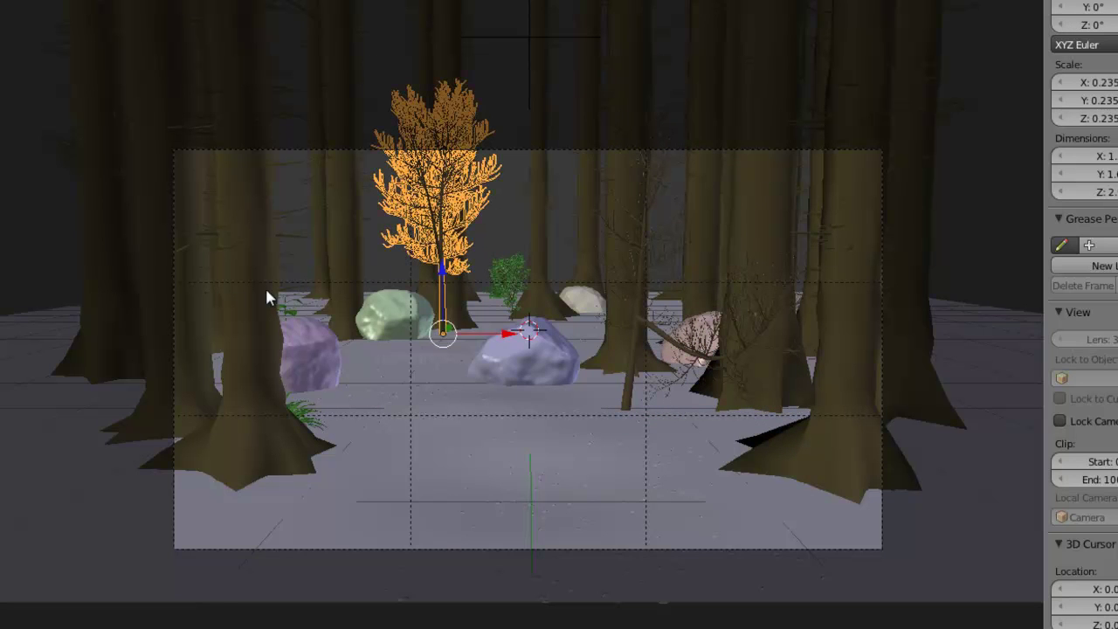
# Select the branching tree hidden behind the large trunks on the far left, using wireframe display to reach it.
pyautogui.rightClick(237, 205)
pyautogui.press('z')
pyautogui.rightClick(210, 212)
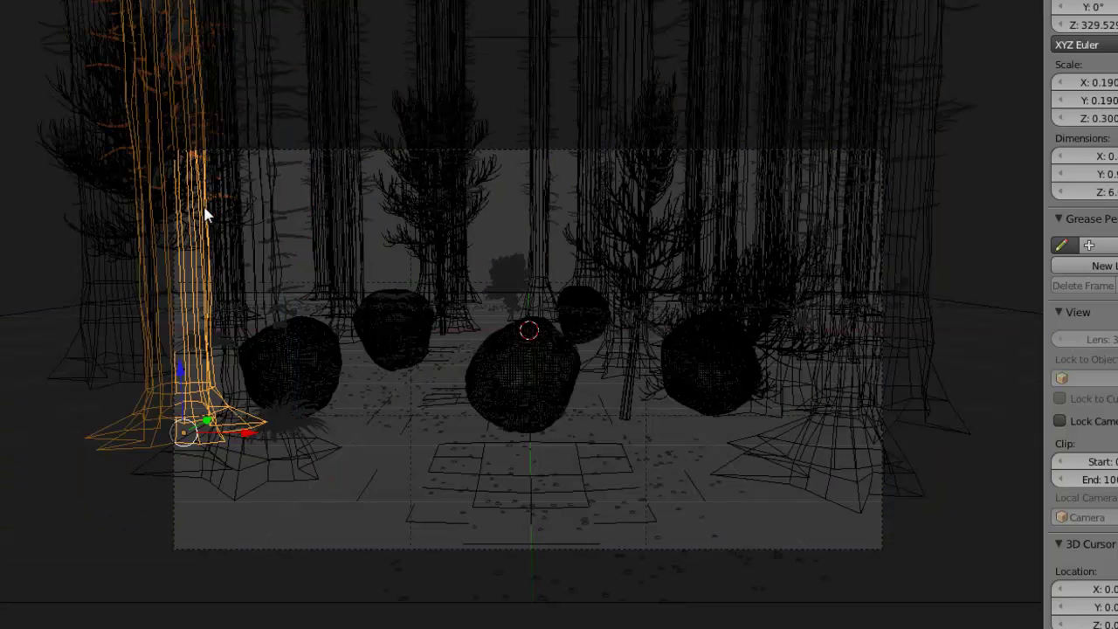
pyautogui.rightClick(225, 203)
pyautogui.rightClick(154, 178)
pyautogui.press('z')
# Move the hidden branching tree into the gap between the purple and green rocks, lower it slightly, and save the file.
pyautogui.press('g')
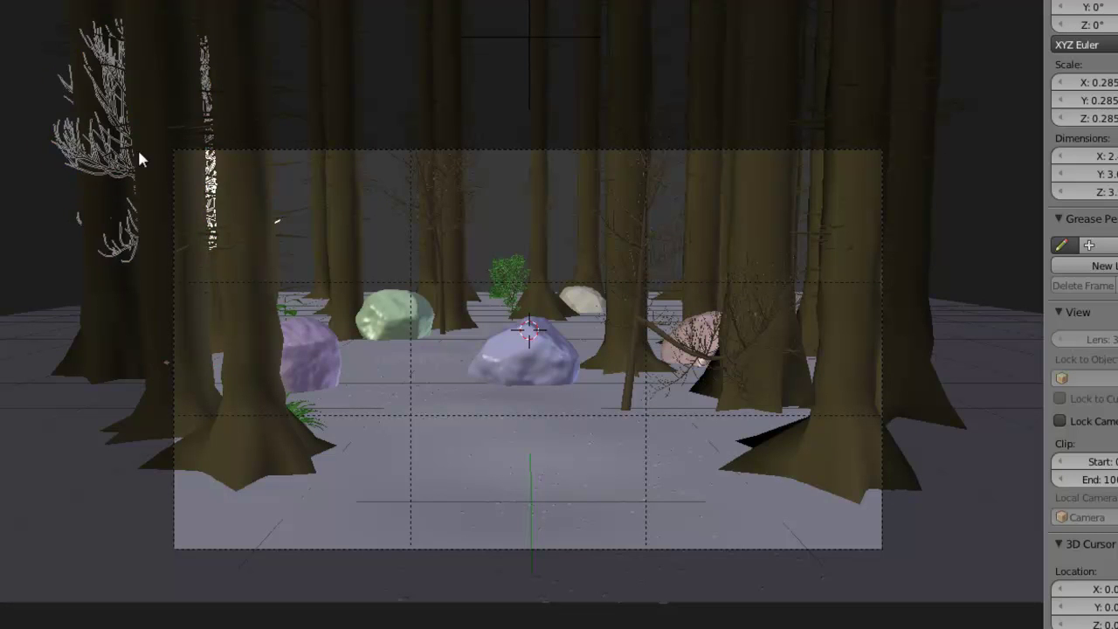
pyautogui.click(255, 166)
pyautogui.press('g')
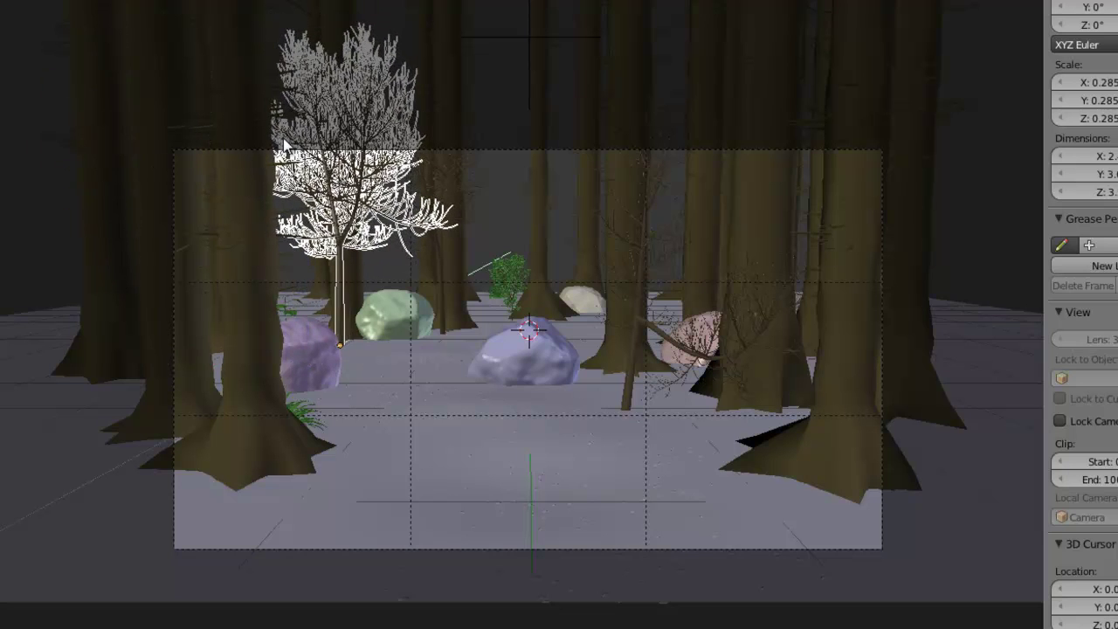
pyautogui.click(294, 147)
pyautogui.press('g')
pyautogui.press('z')
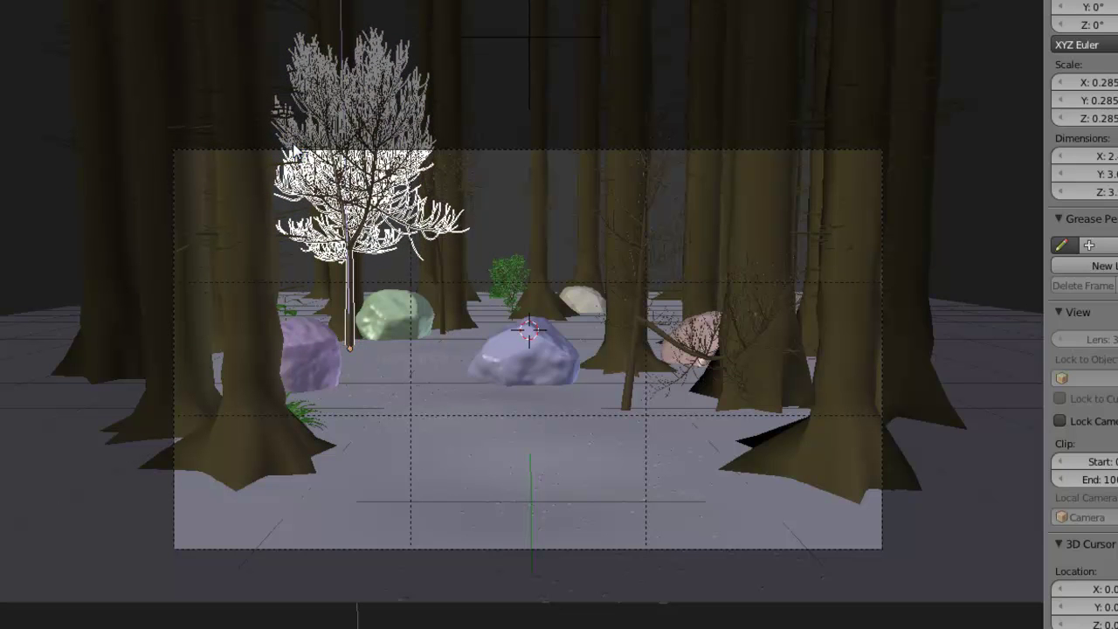
pyautogui.click(294, 150)
pyautogui.press('Delete')
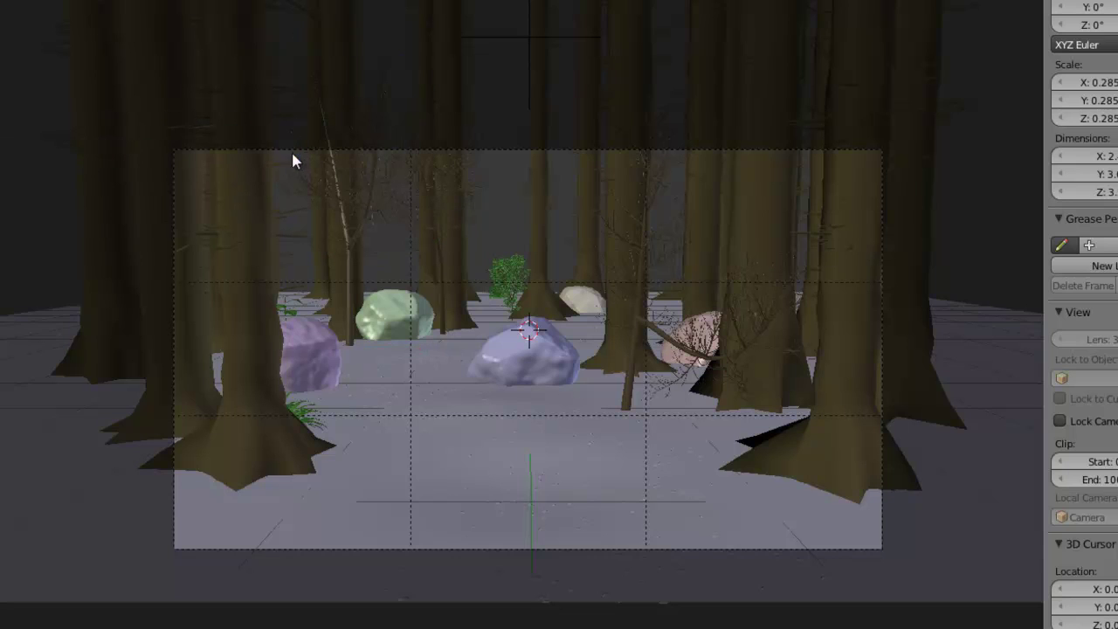
pyautogui.hotkey('ctrl', 's')
pyautogui.click(511, 368)
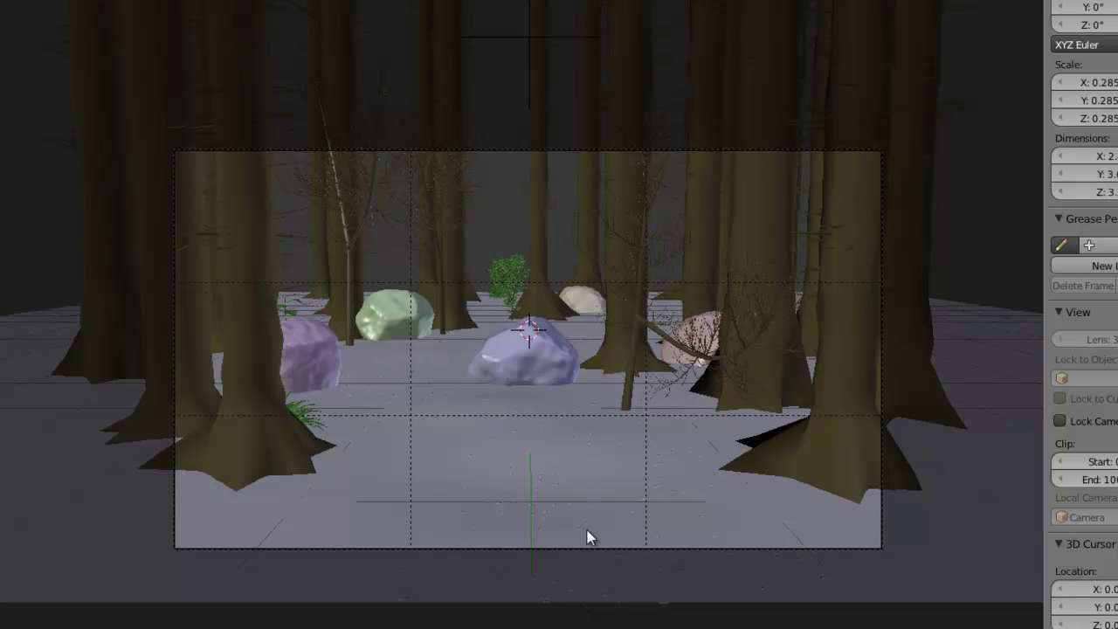
pyautogui.hotkey('ctrl', 's')
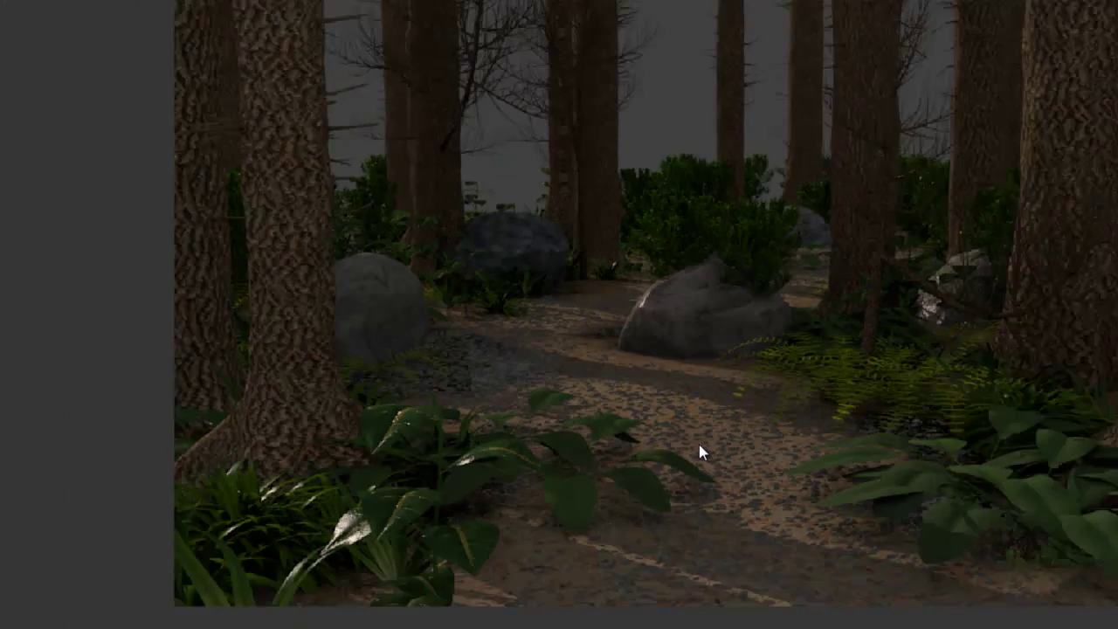
# Examine the rendered forest image closely, especially the rocks, foreground plants, and pebbles along the path.
pyautogui.scroll(-1, 699, 444)
pyautogui.scroll(3, 699, 443)
pyautogui.moveTo(698, 442); pyautogui.dragTo(349, 140, button='middle')
pyautogui.scroll(-3, 619, 300)
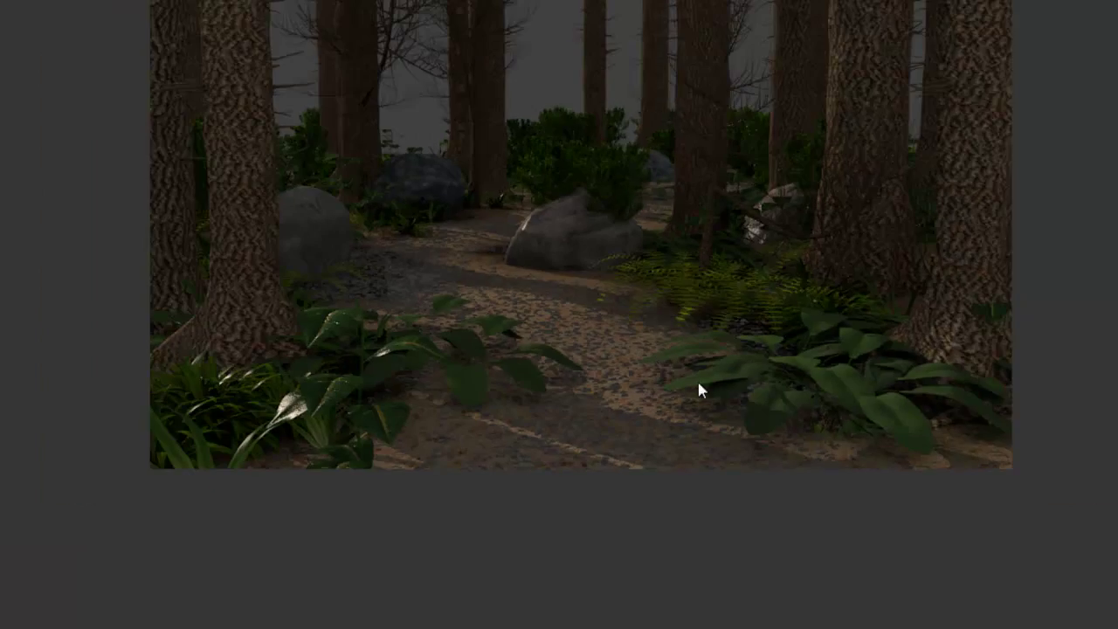
pyautogui.moveTo(697, 390); pyautogui.dragTo(796, 444, button='middle')
pyautogui.scroll(3, 768, 464)
pyautogui.scroll(3, 752, 477)
pyautogui.scroll(-4, 844, 551)
pyautogui.scroll(1, 708, 377)
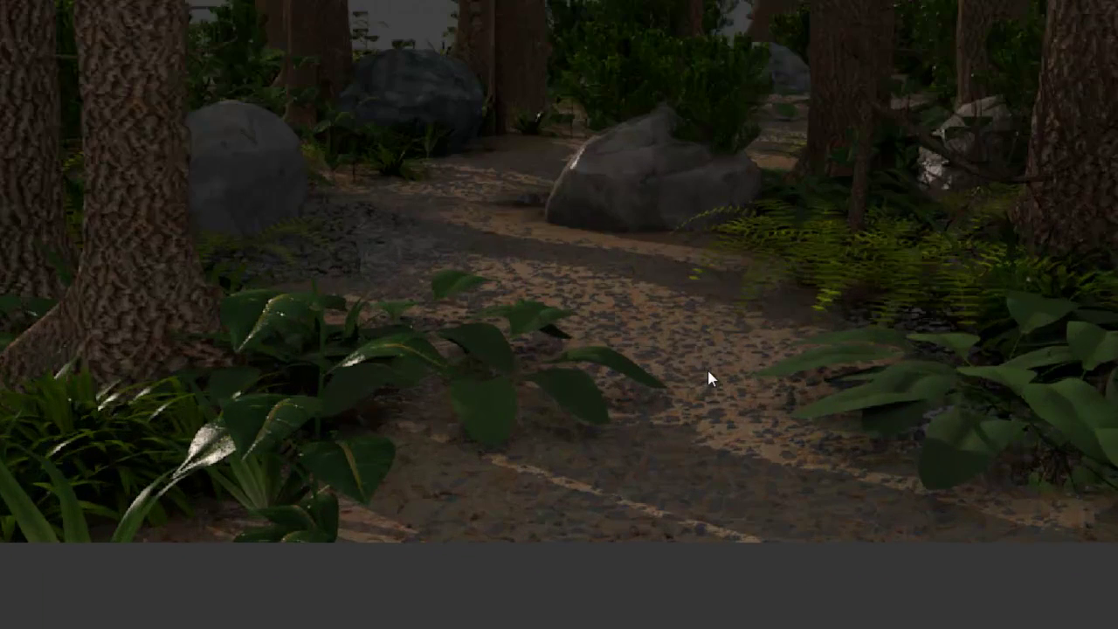
pyautogui.scroll(2, 708, 377)
pyautogui.moveTo(711, 379); pyautogui.dragTo(647, 290, button='middle')
pyautogui.scroll(2, 645, 254)
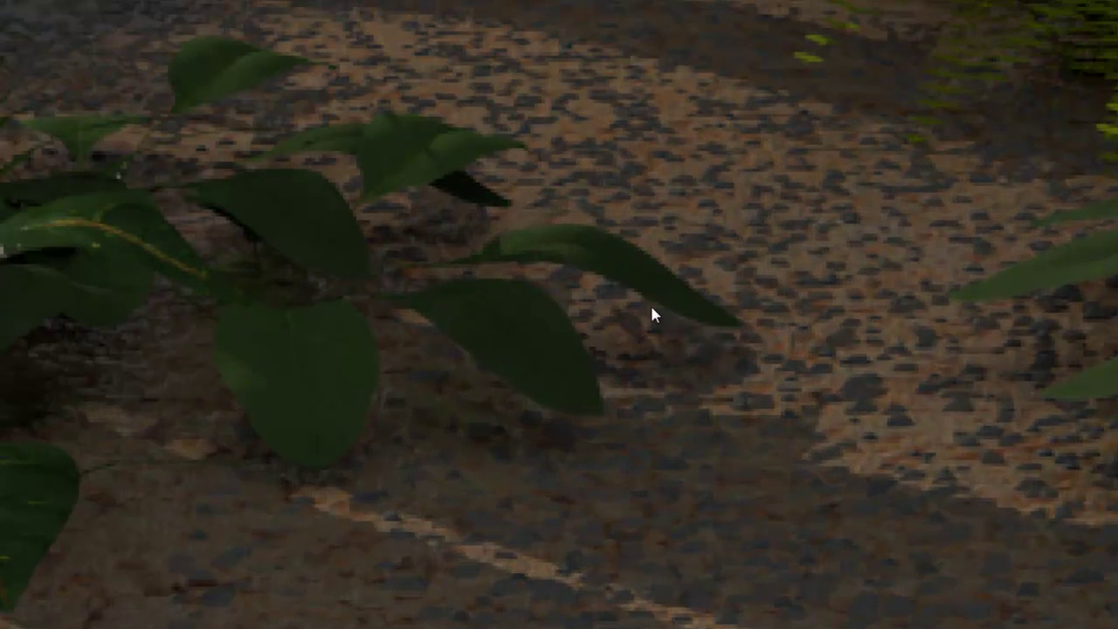
pyautogui.press('Escape')
# Rotate the sun lamp to about -29°, -38.3°, -21.4° in front view and move it above the left side of the forest.
pyautogui.press('KP_1')
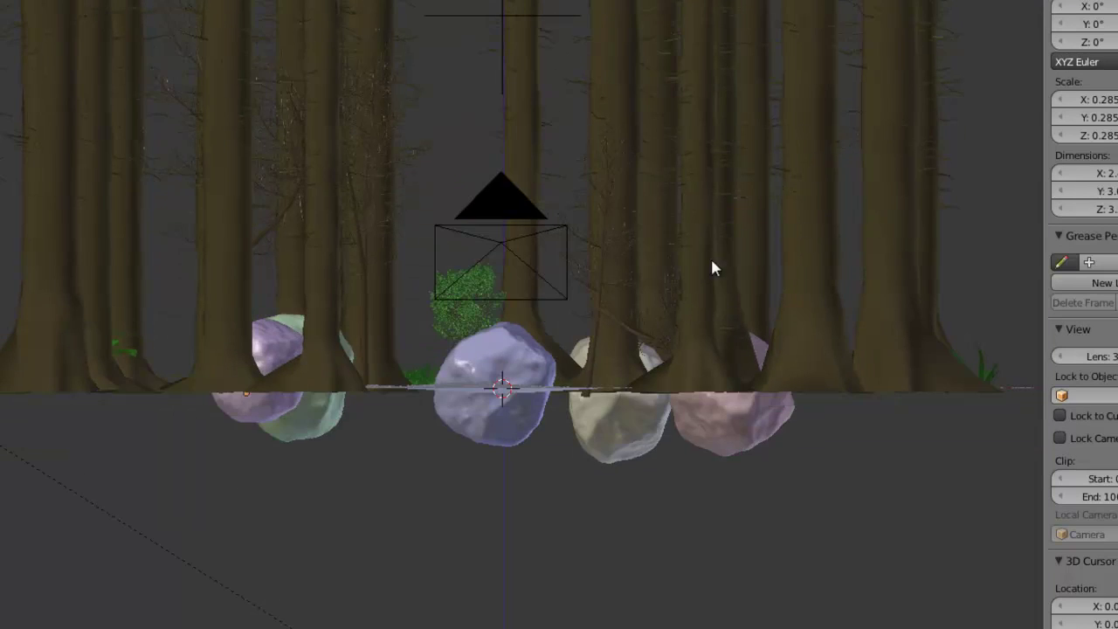
pyautogui.press('KP_5')
pyautogui.scroll(-3, 319, 227)
pyautogui.scroll(2, 197, 257)
pyautogui.rightClick(151, 256)
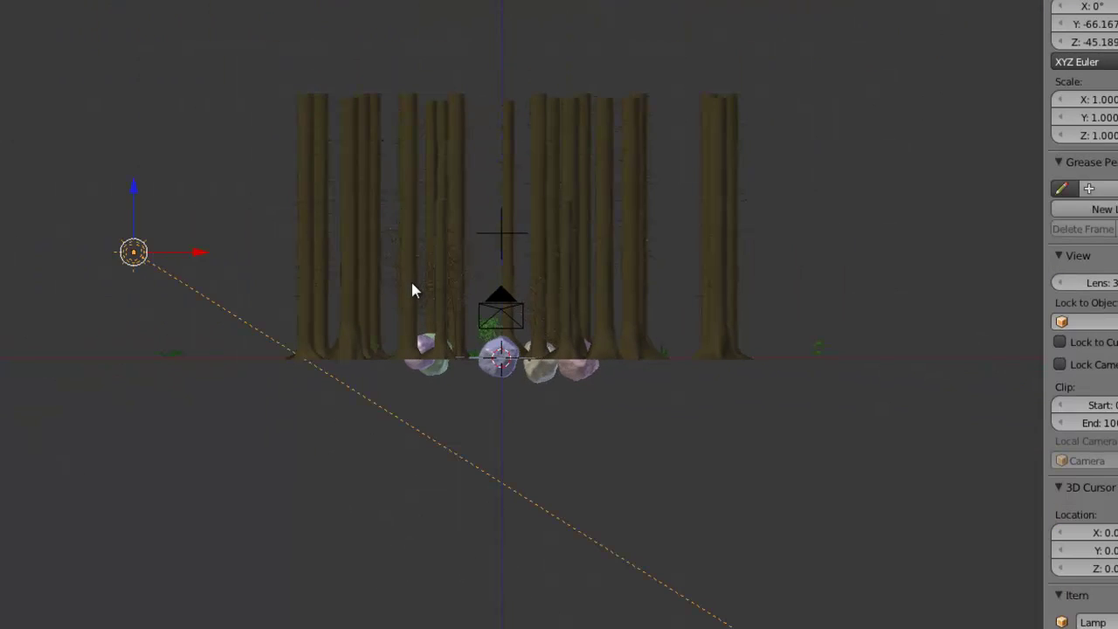
pyautogui.press('r')
pyautogui.click(355, 391)
pyautogui.press('g')
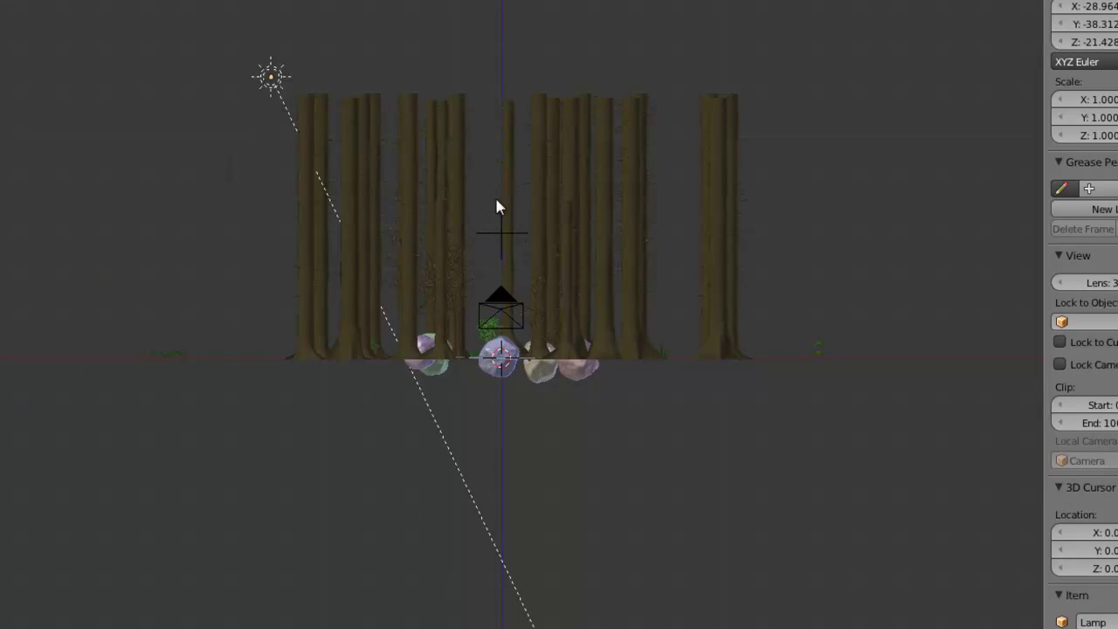
pyautogui.click(518, 153)
pyautogui.moveTo(518, 153); pyautogui.dragTo(514, 353, button='middle')
pyautogui.press('KP_0')
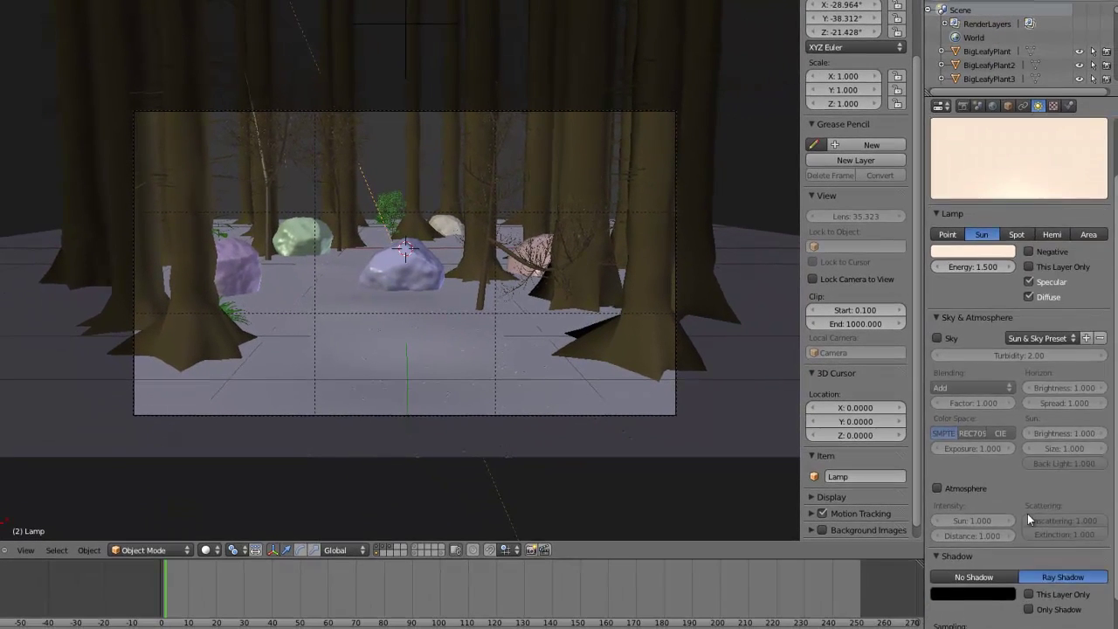
pyautogui.scroll(3, 1028, 507)
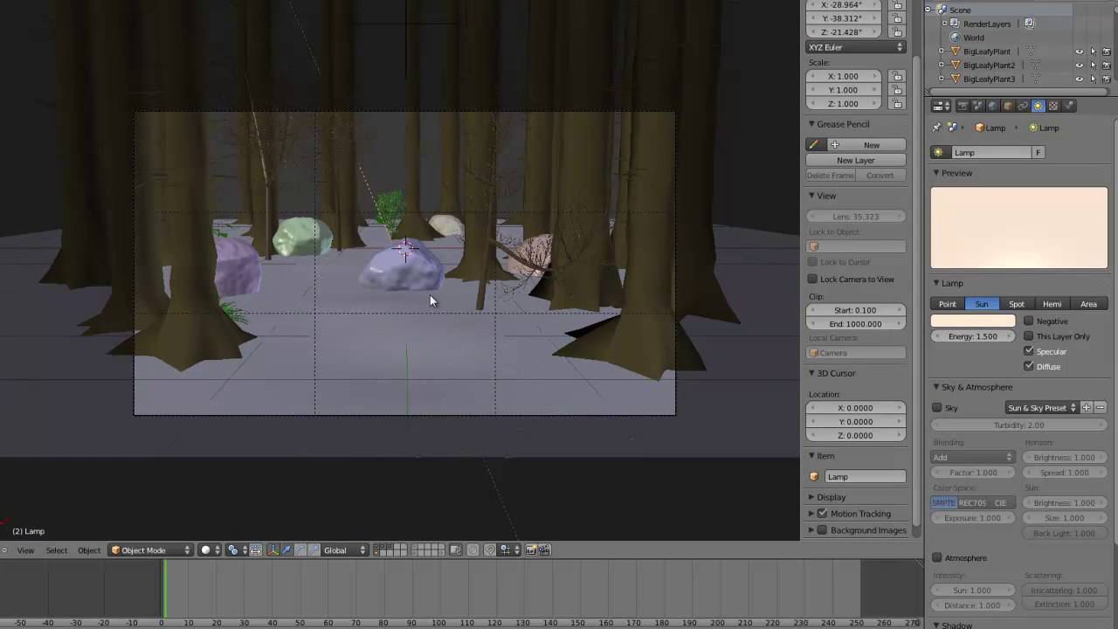
pyautogui.press('KP_1')
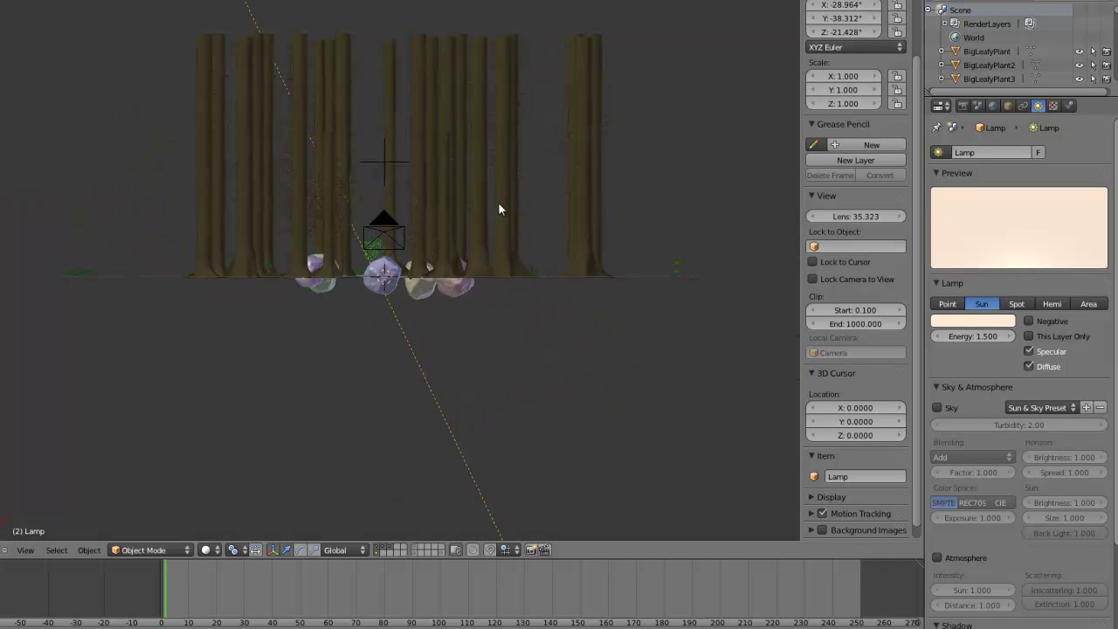
pyautogui.press('KP_0')
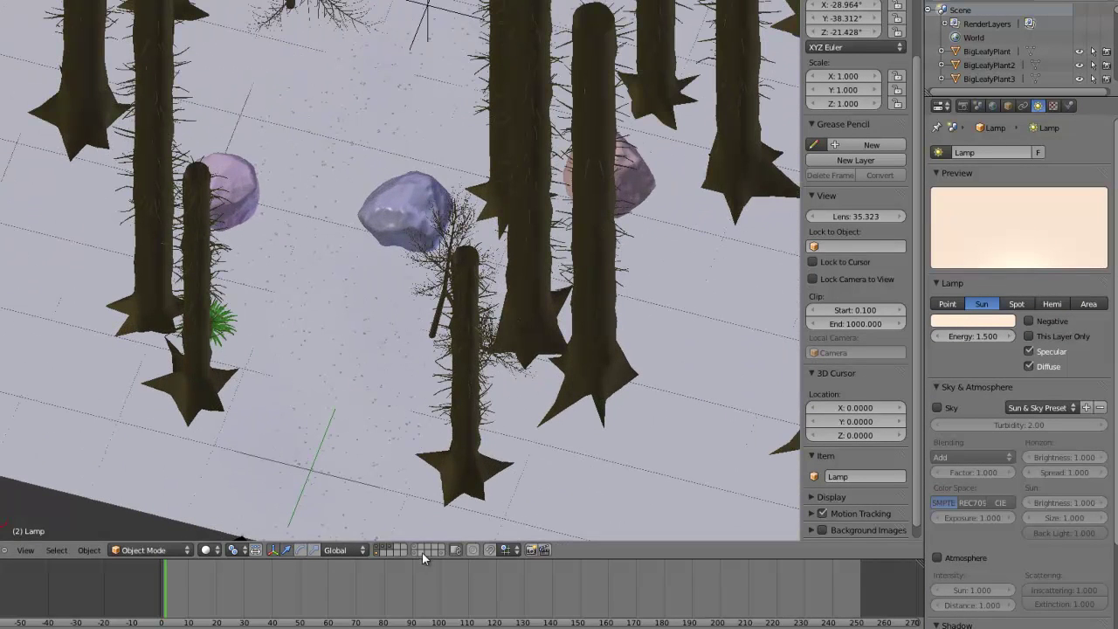
# Show only the pebble layer, select the pink Pebble5, and rename its material.
pyautogui.click(416, 545)
pyautogui.press('Home')
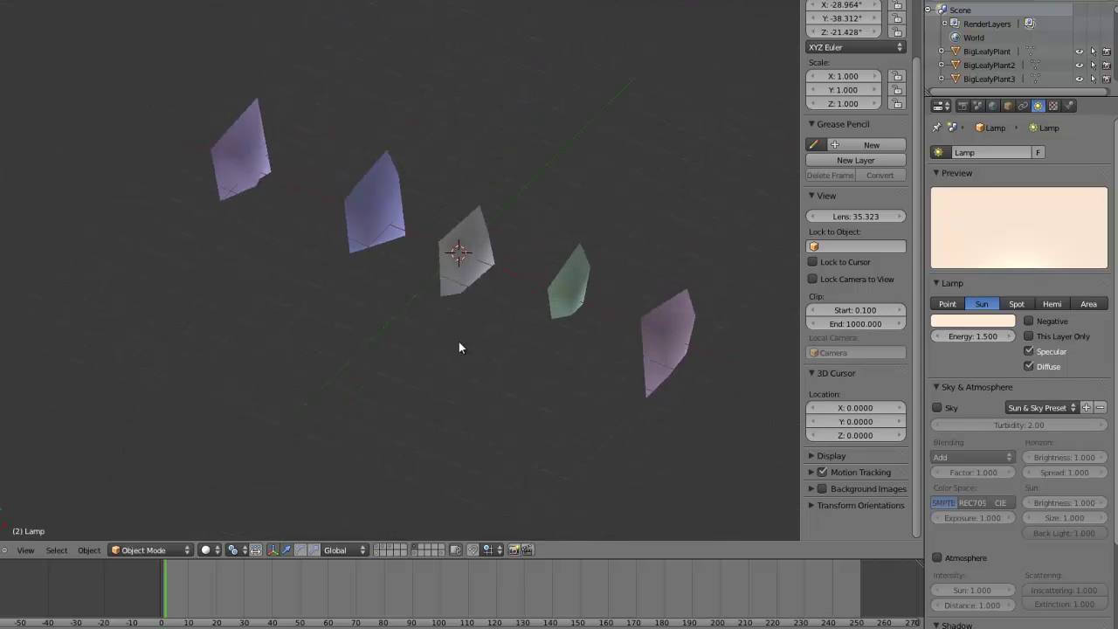
pyautogui.rightClick(644, 345)
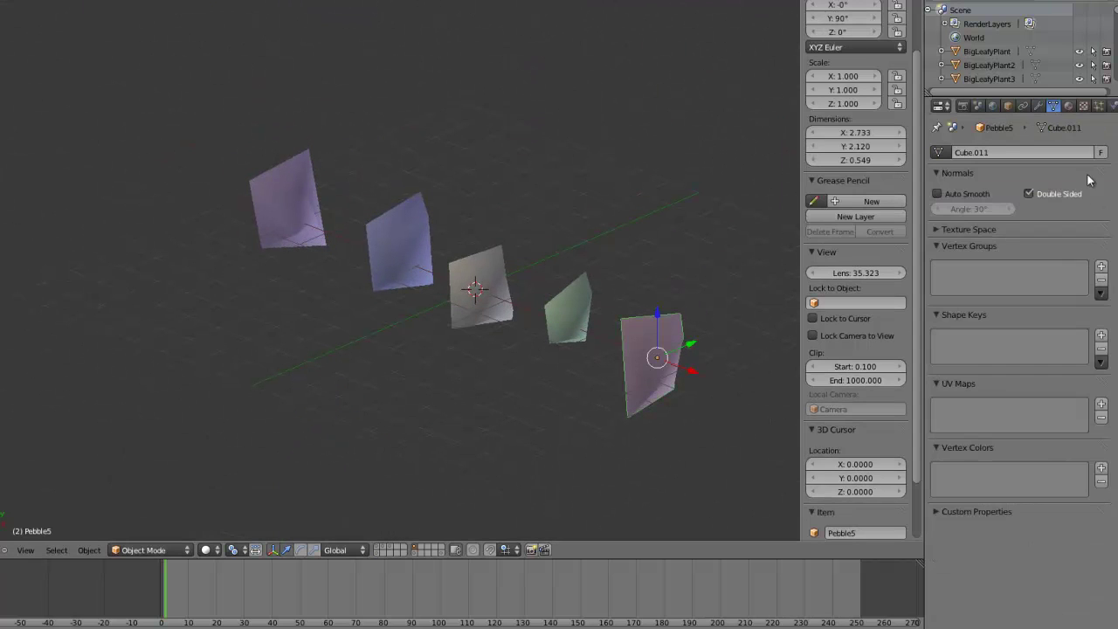
pyautogui.click(1069, 105)
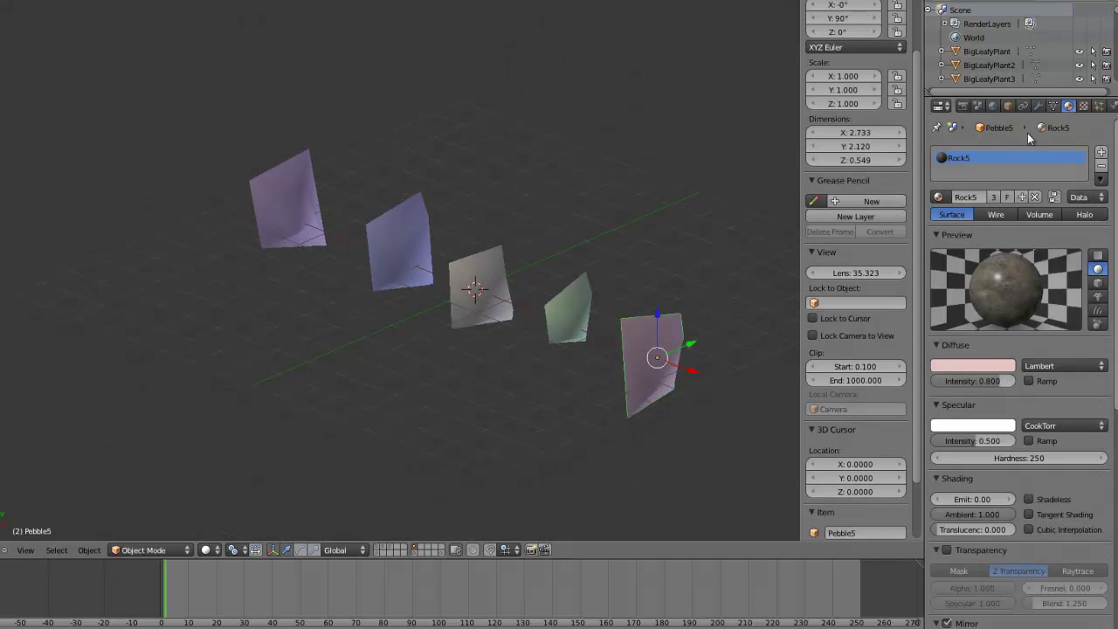
pyautogui.click(990, 195)
pyautogui.write('Pebble4')
pyautogui.press('Return')
# Rename the green Pebble4's material Pebbles4, and give the beige Pebble3 a single-user material copy named Pebbles3.
pyautogui.rightClick(557, 332)
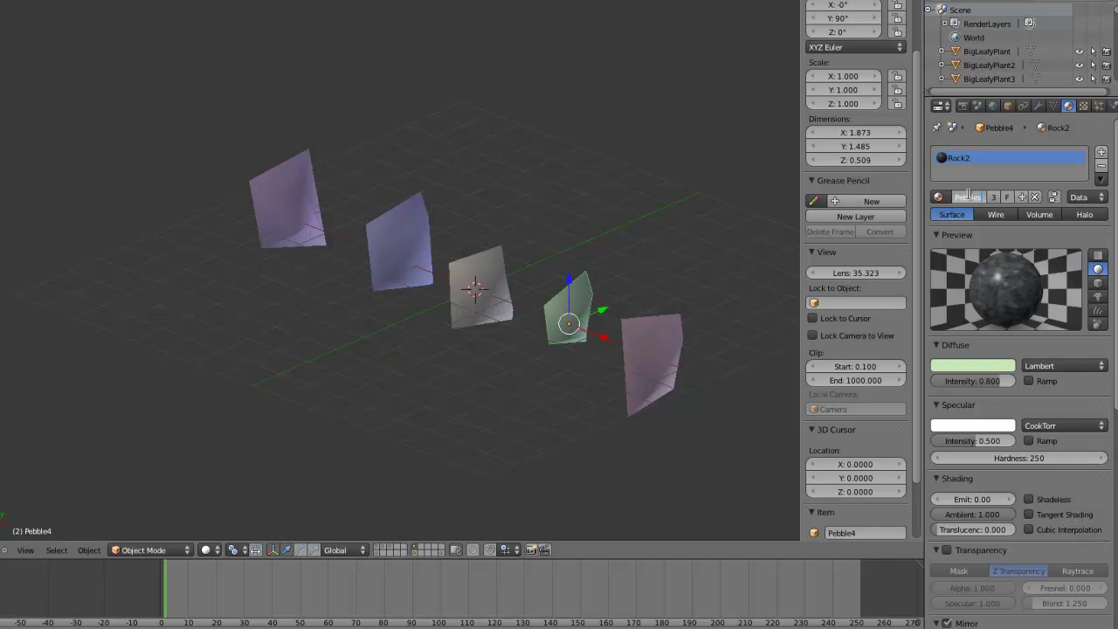
pyautogui.press('Return')
pyautogui.rightClick(479, 288)
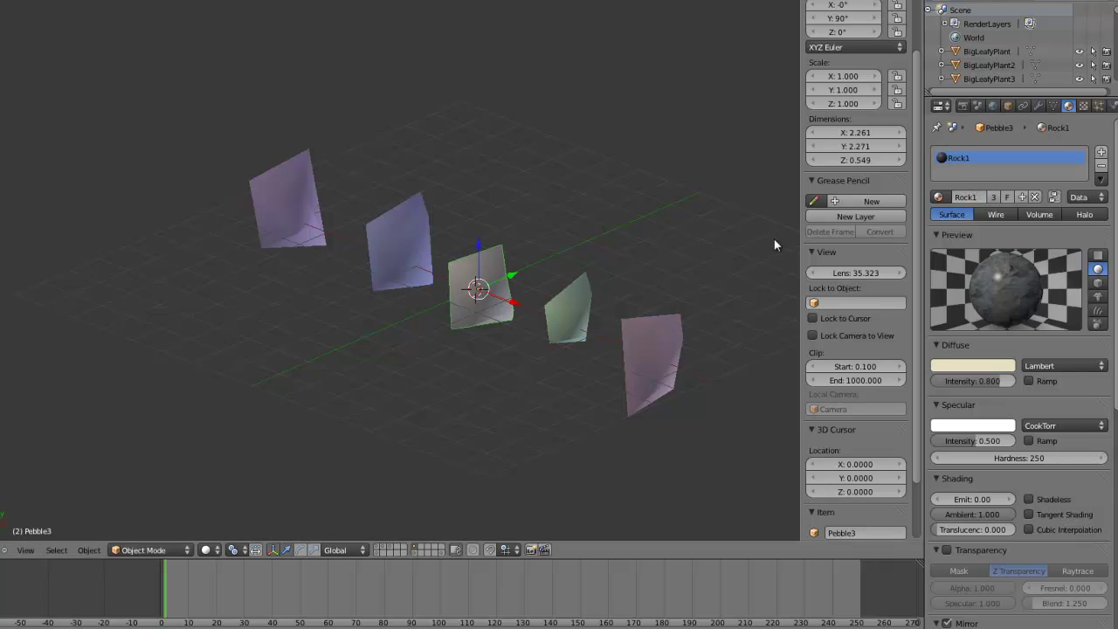
pyautogui.click(994, 197)
pyautogui.click(992, 197)
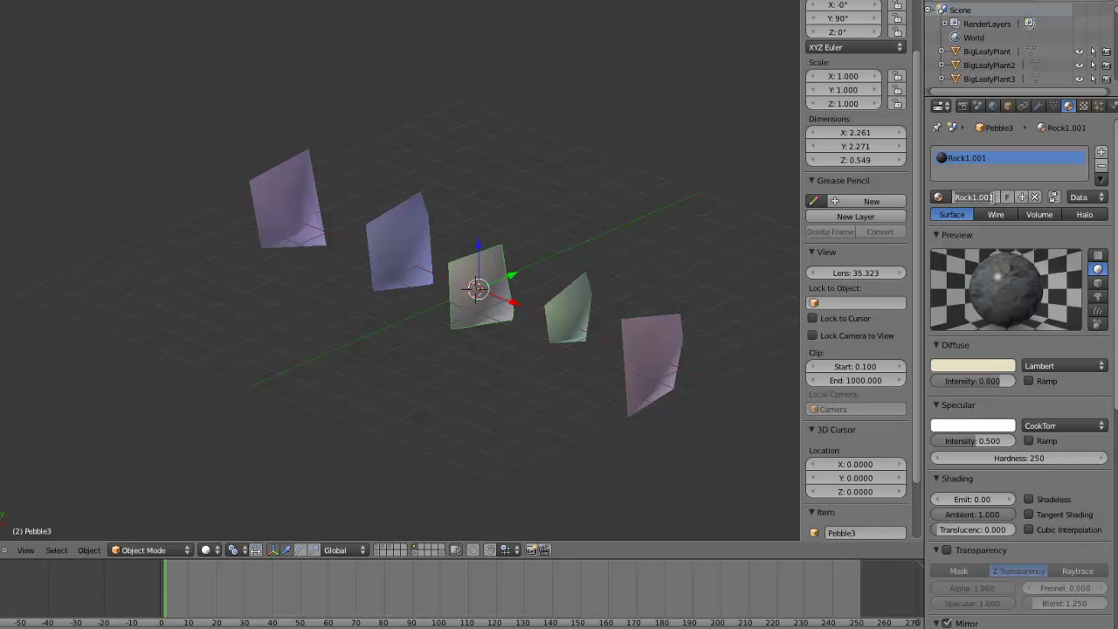
pyautogui.write('Pebbles3')
pyautogui.press('Return')
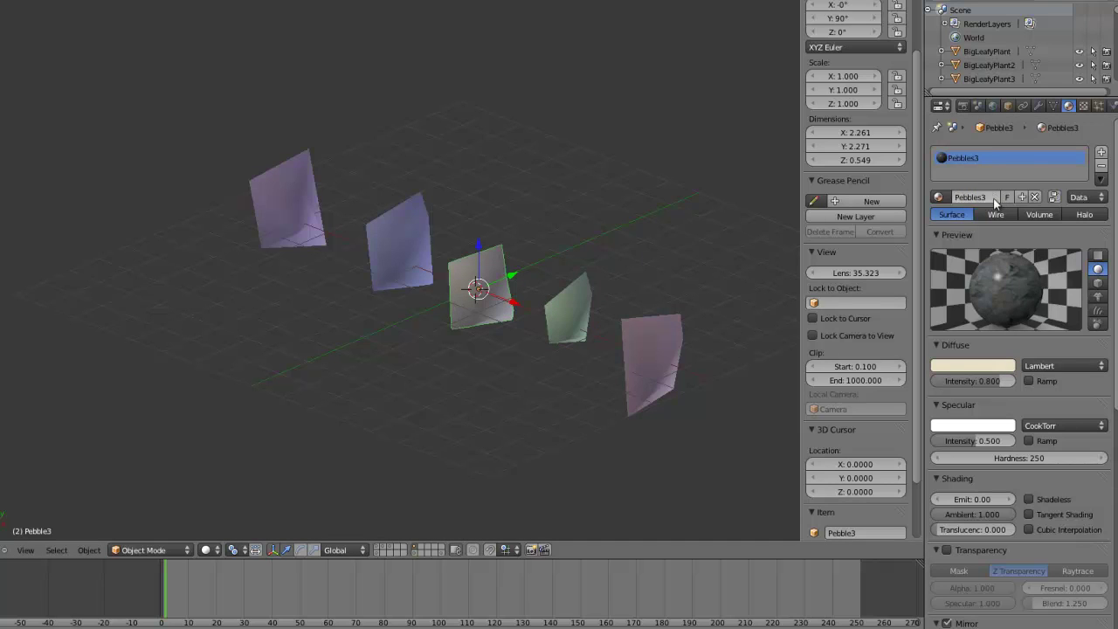
# Make the blue Pebble2's Rock3 material a single-user copy and rename it Pebbles2.
pyautogui.rightClick(401, 202)
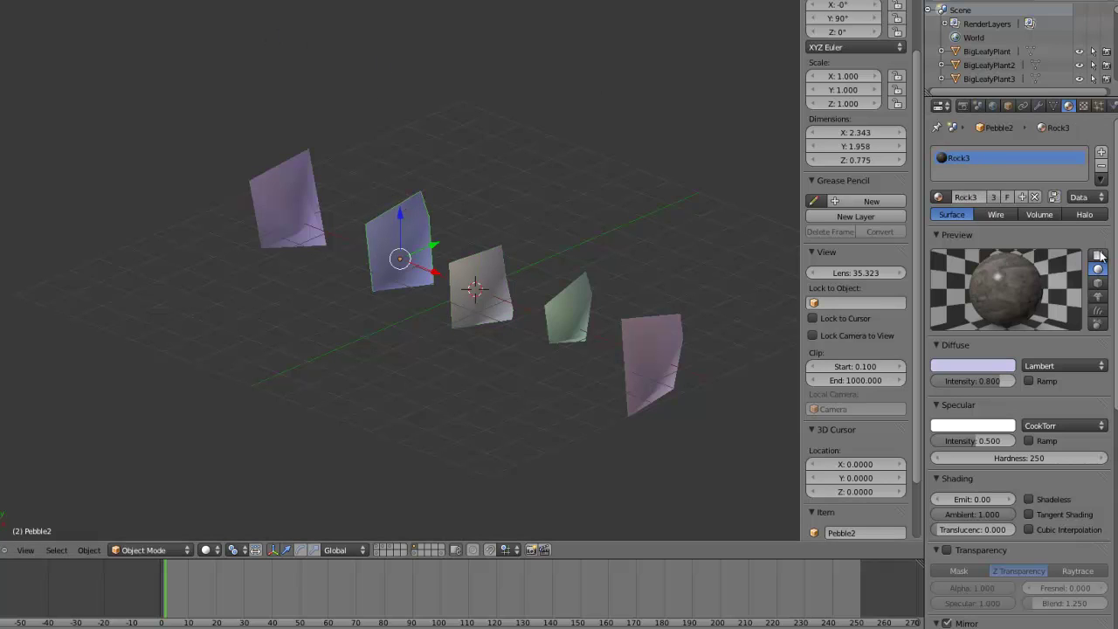
pyautogui.click(995, 196)
pyautogui.doubleClick(995, 198)
pyautogui.write('Pebble2')
pyautogui.press('Return')
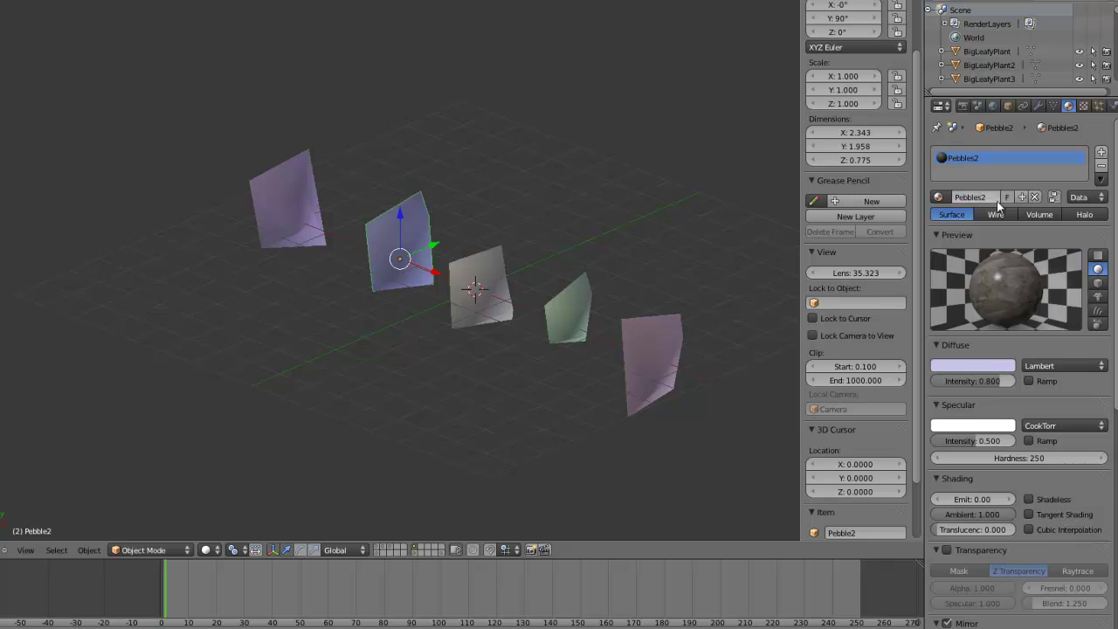
# Make the purple Pebble1's Rock4 material a single-user copy and rename it with a pebble name.
pyautogui.rightClick(346, 210)
pyautogui.click(994, 197)
pyautogui.doubleClick(985, 196)
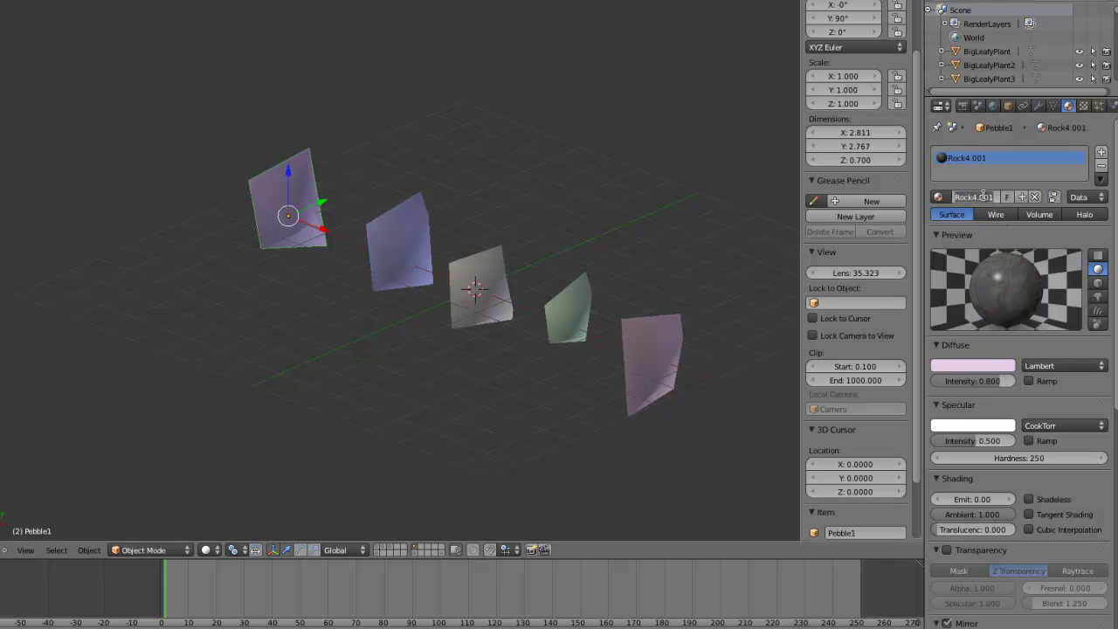
pyautogui.write('Pebbles3')
pyautogui.press('Return')
# Make the pink Pebble5's Rock5COL texture a single-user copy and rename it Pebbles5COL.
pyautogui.rightClick(486, 284)
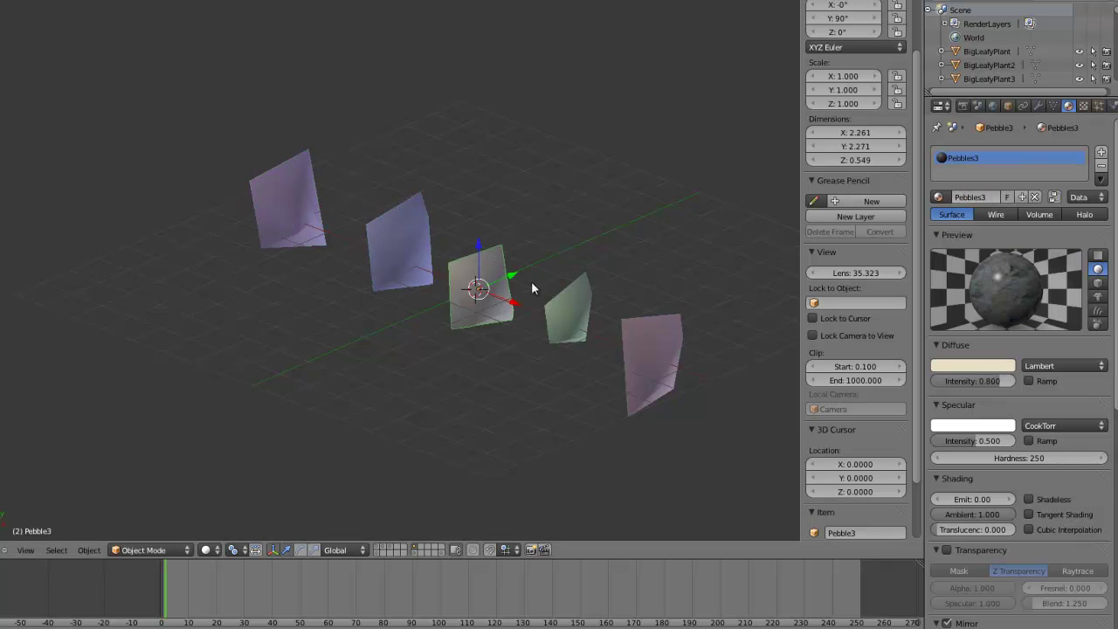
pyautogui.rightClick(568, 315)
pyautogui.rightClick(653, 358)
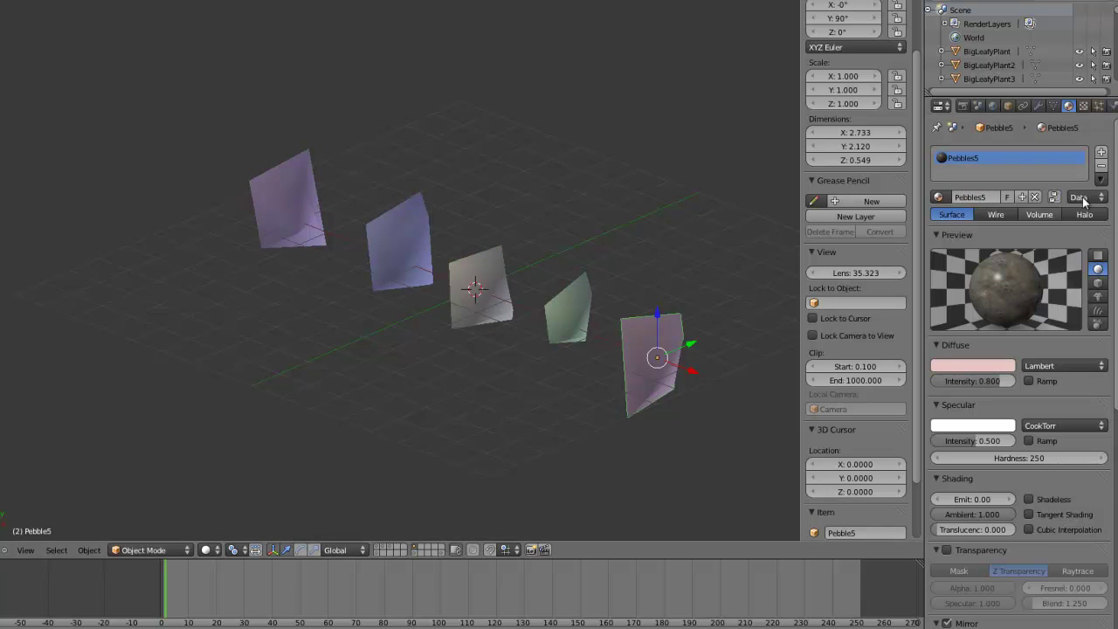
pyautogui.click(1083, 106)
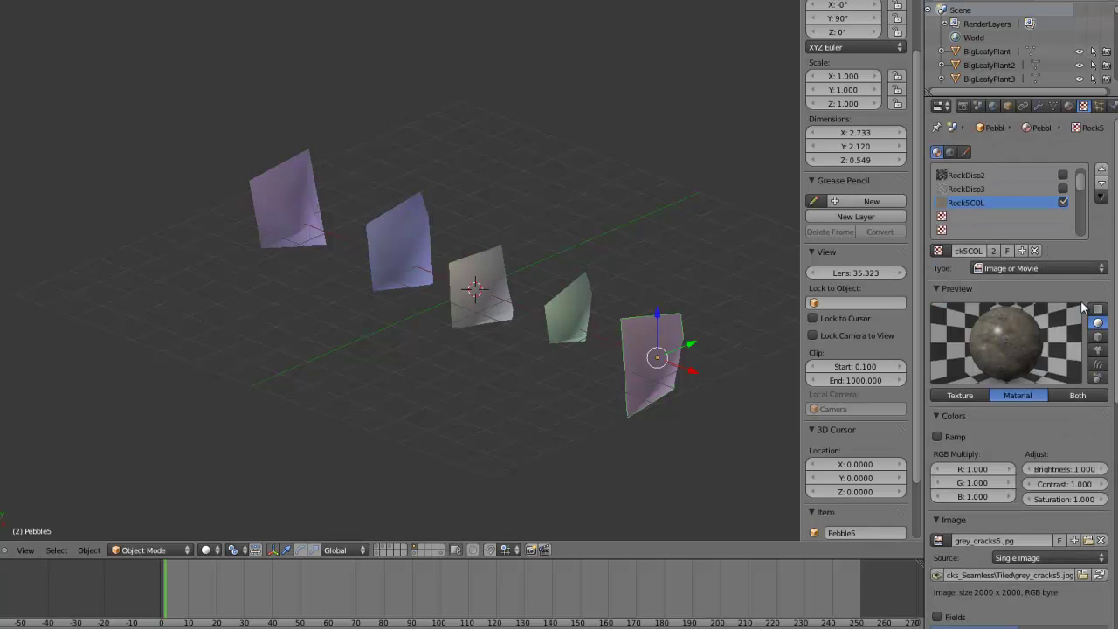
pyautogui.scroll(-3, 1022, 398)
pyautogui.scroll(3, 1012, 215)
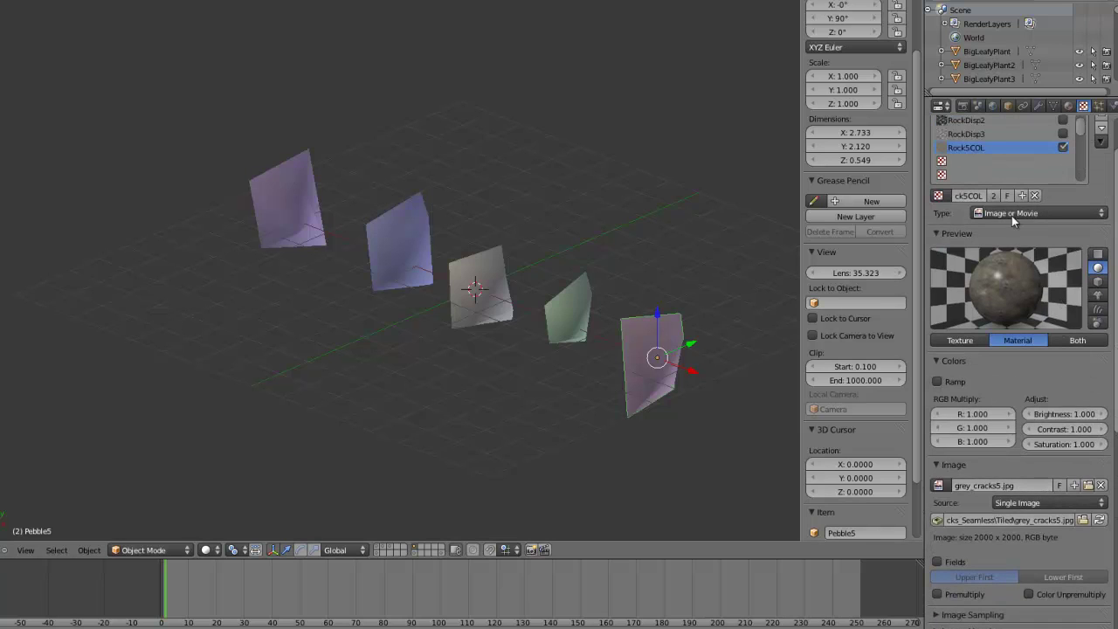
pyautogui.scroll(1, 1010, 220)
pyautogui.click(994, 251)
pyautogui.click(983, 250)
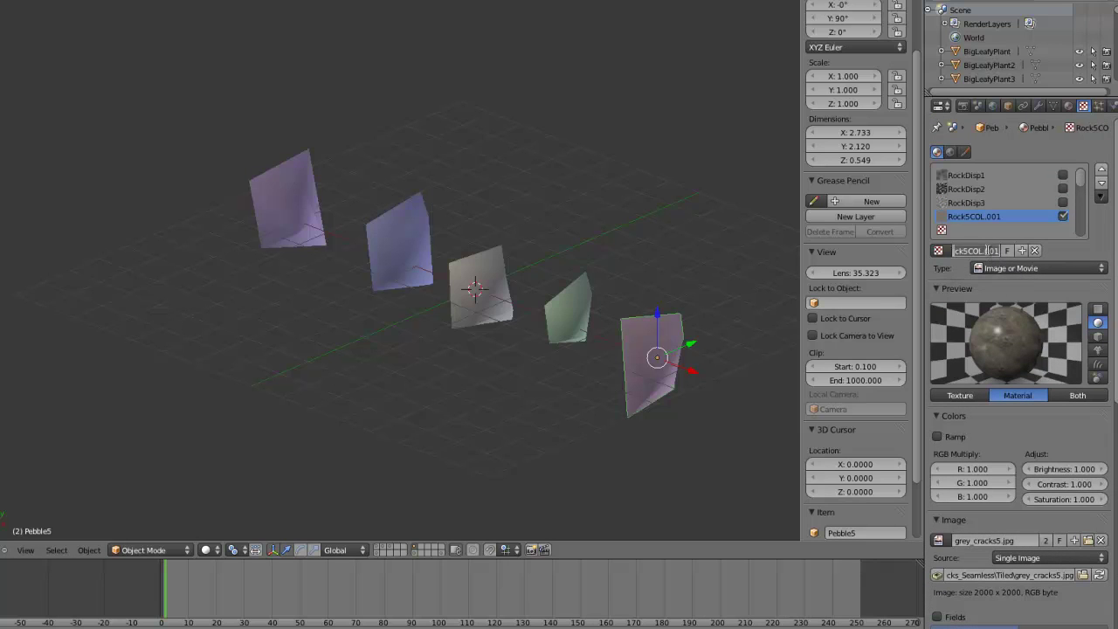
pyautogui.write('Pe')
pyautogui.write('bbles5COL')
pyautogui.press('Return')
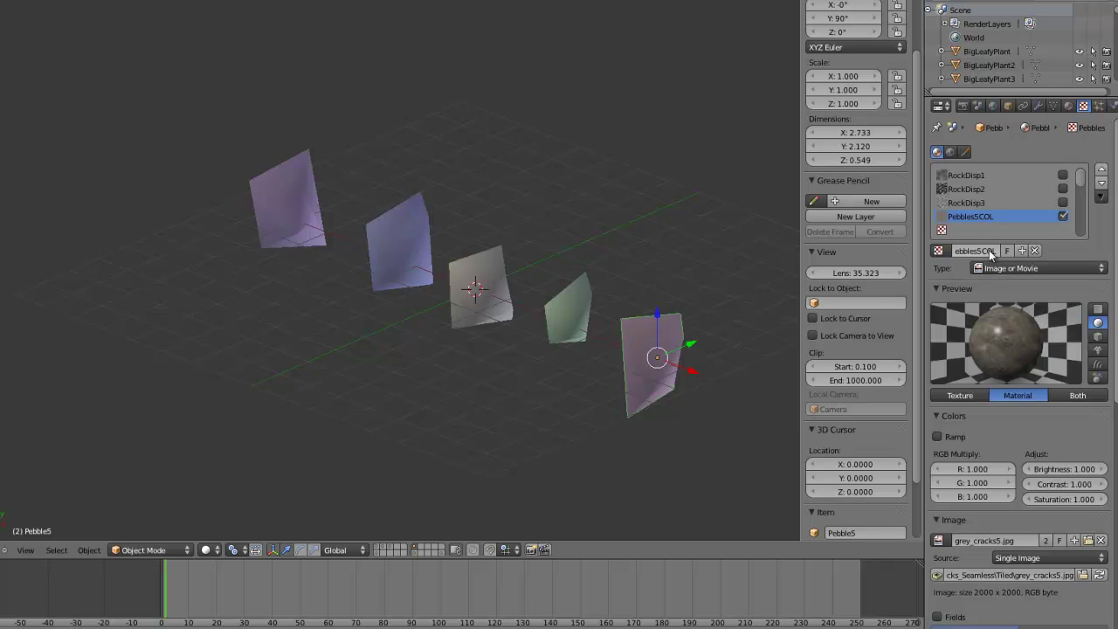
# Replace the Pebbles5COL texture's image with brown_dirty.jpg from the Tiled rock textures folder.
pyautogui.scroll(-3, 1099, 415)
pyautogui.click(1088, 430)
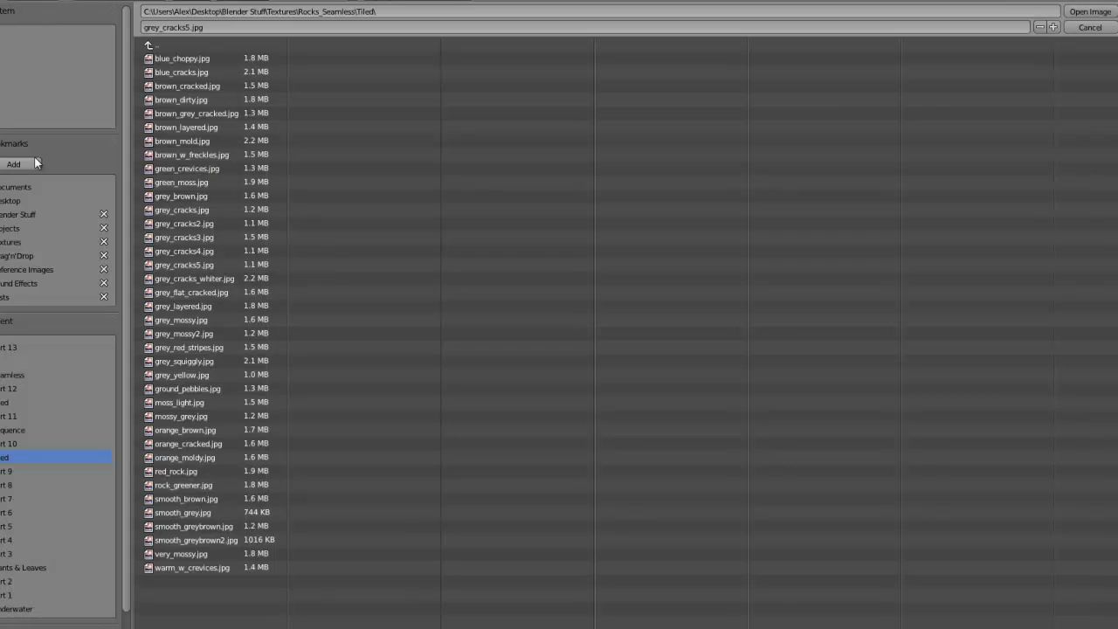
pyautogui.click(208, 2)
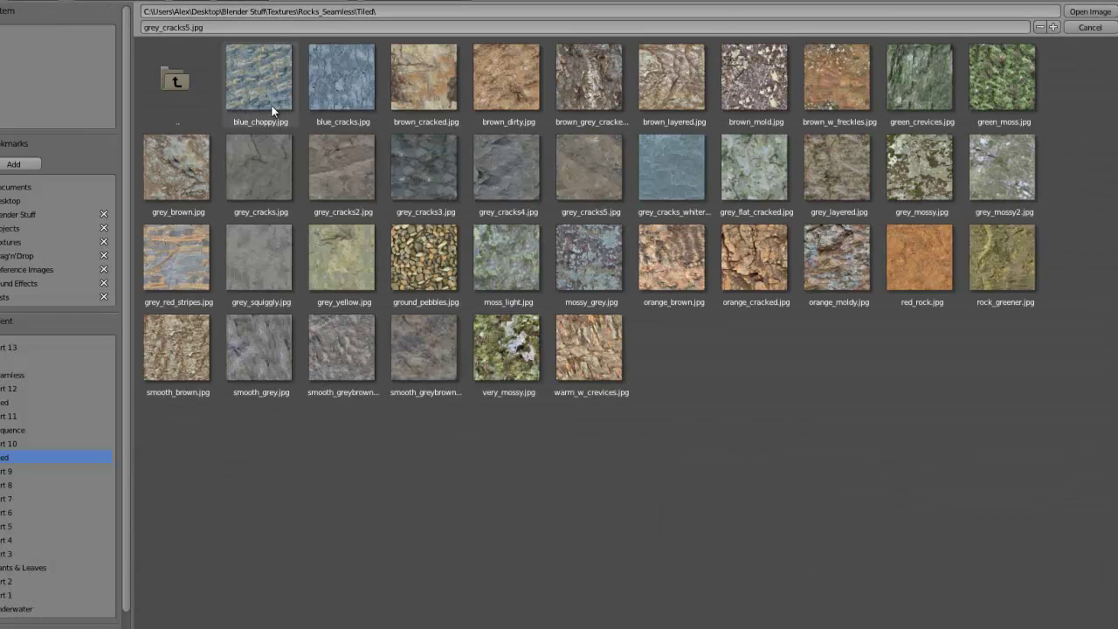
pyautogui.click(486, 66)
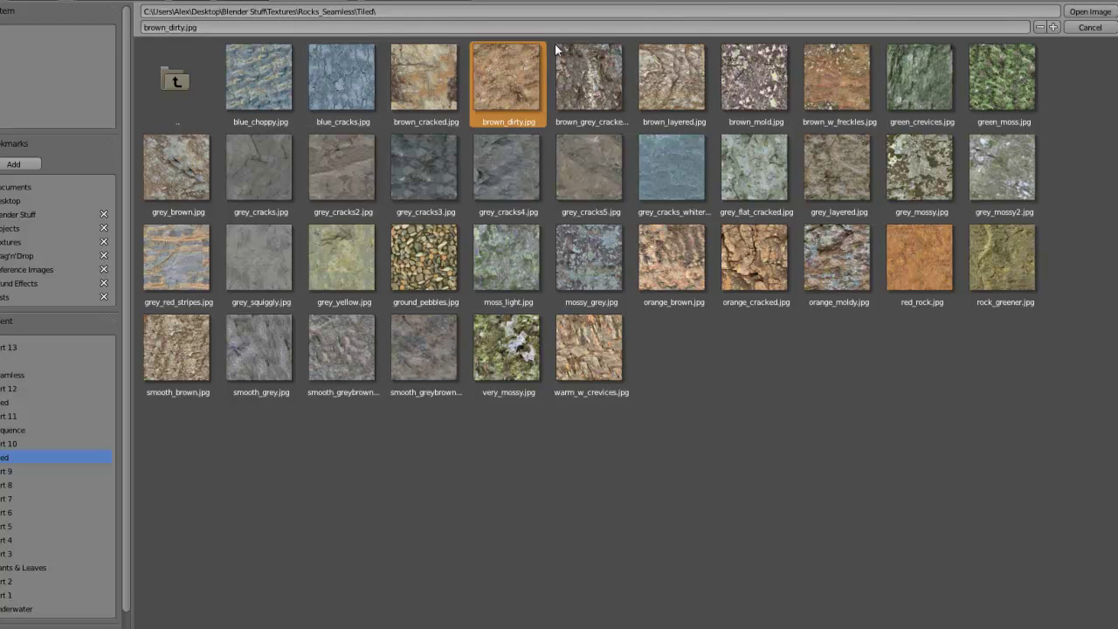
pyautogui.click(1089, 12)
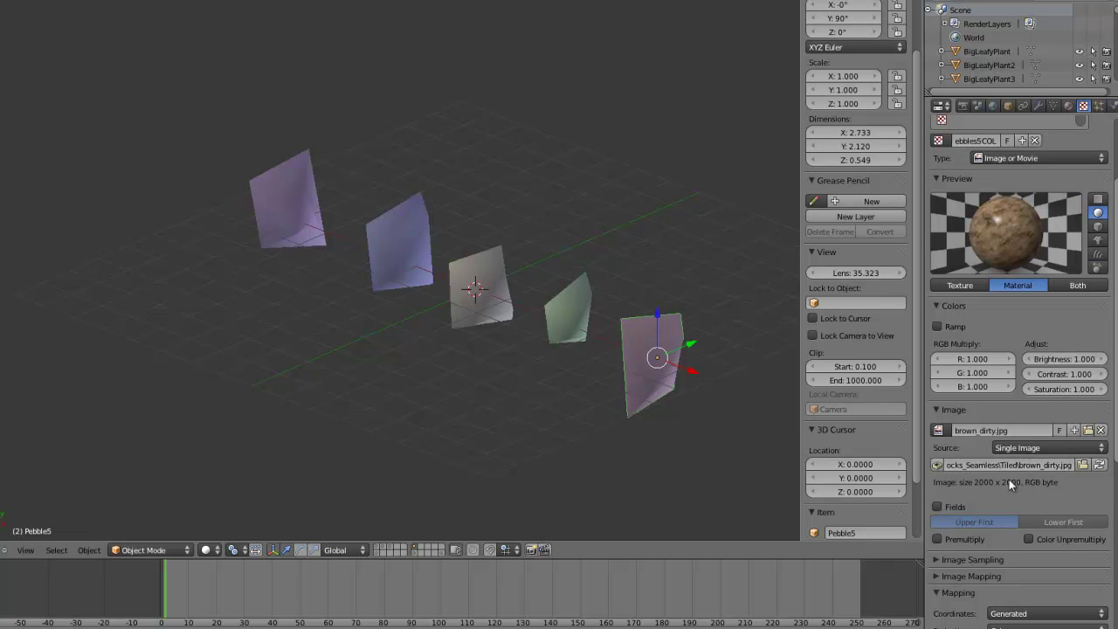
pyautogui.scroll(-5, 1002, 489)
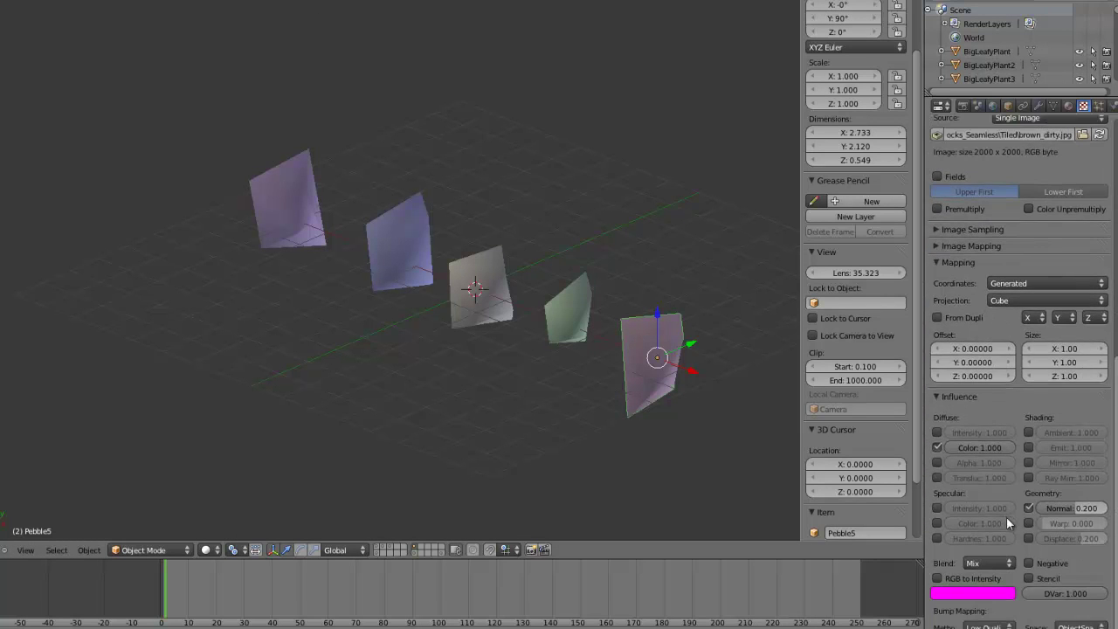
pyautogui.scroll(9, 1006, 513)
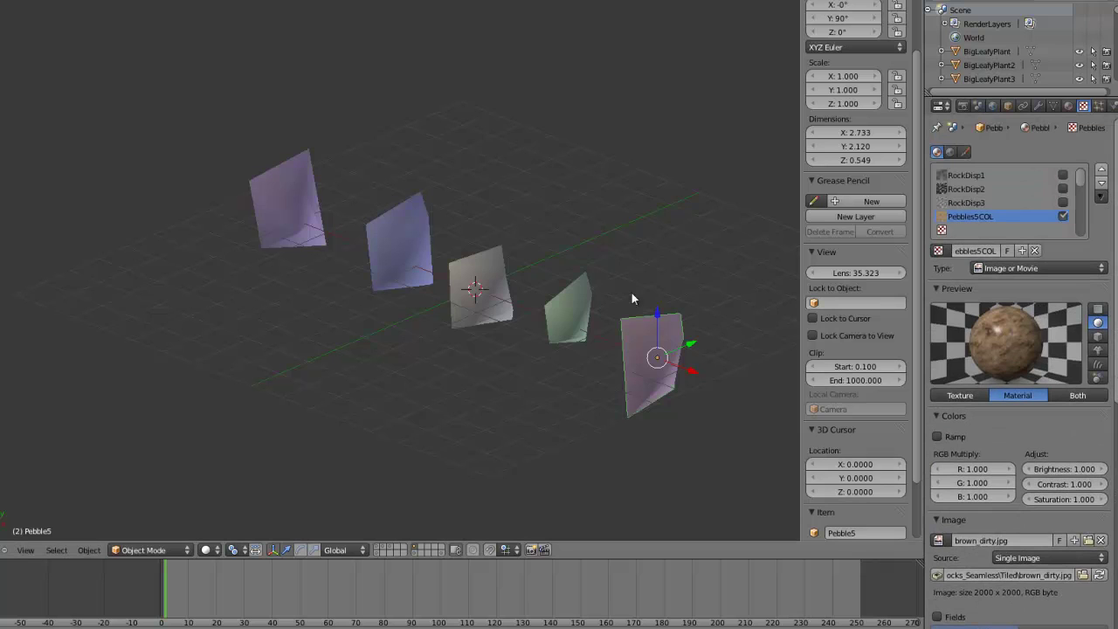
# Rename the green Pebble4's shared material Rock3, and make a single-user copy of it for this pebble.
pyautogui.rightClick(580, 325)
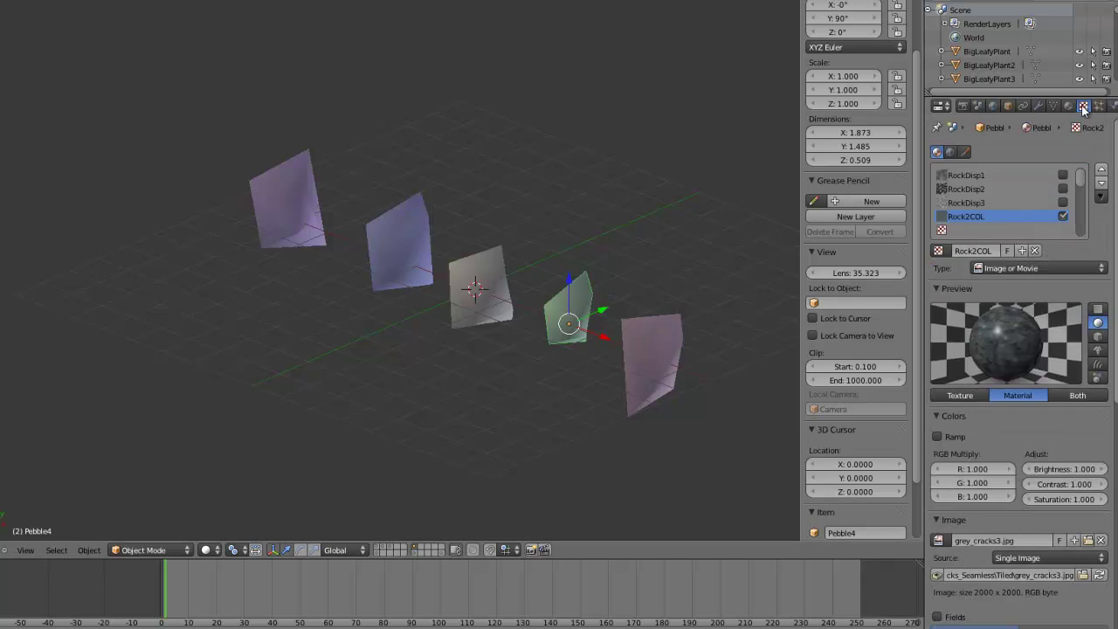
pyautogui.scroll(-2, 999, 359)
pyautogui.scroll(2, 1001, 385)
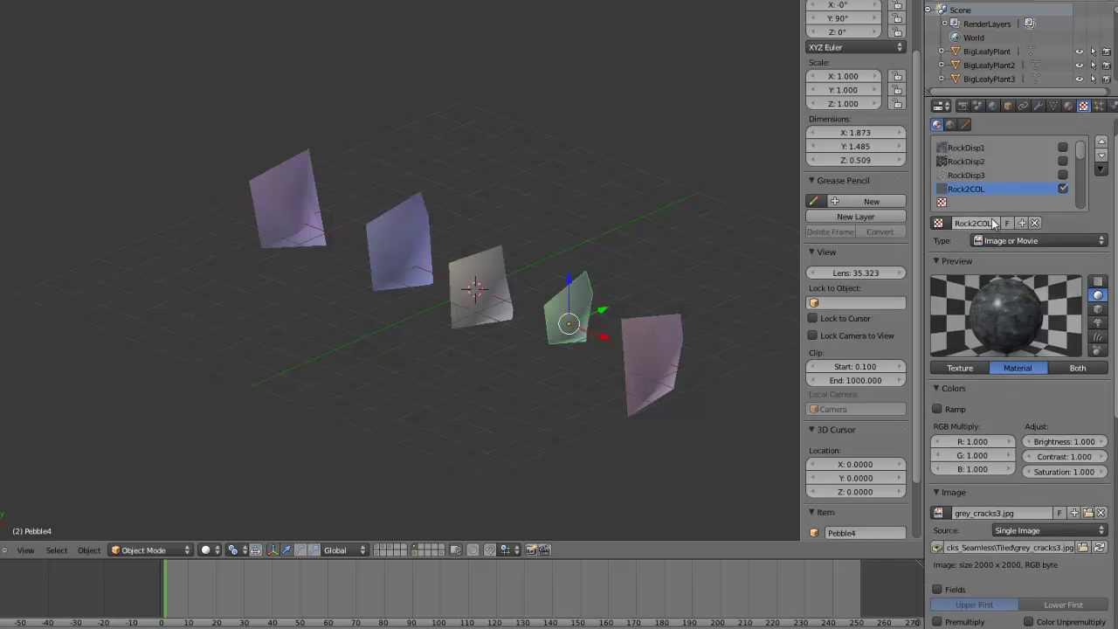
pyautogui.click(1068, 105)
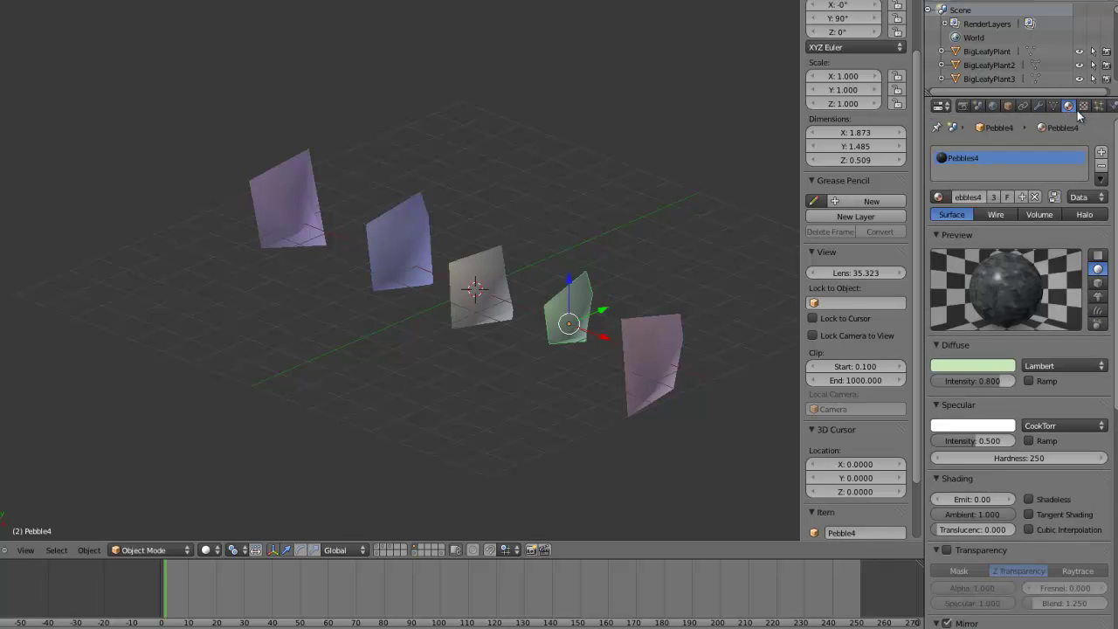
pyautogui.click(1083, 106)
pyautogui.click(1068, 105)
pyautogui.click(980, 198)
pyautogui.write('Rock4')
pyautogui.press('Return')
pyautogui.click(978, 197)
pyautogui.write('Rock3')
pyautogui.press('Return')
pyautogui.click(993, 198)
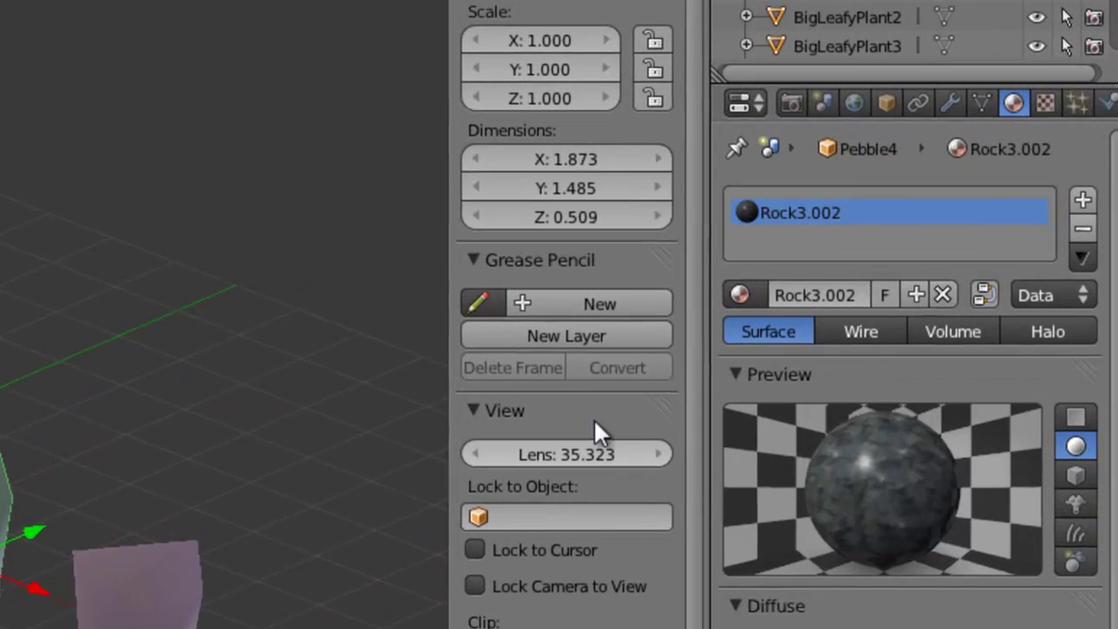
# Rename Pebble4's single-user material copy Pebbles4.
pyautogui.click(822, 300)
pyautogui.write('Peb')
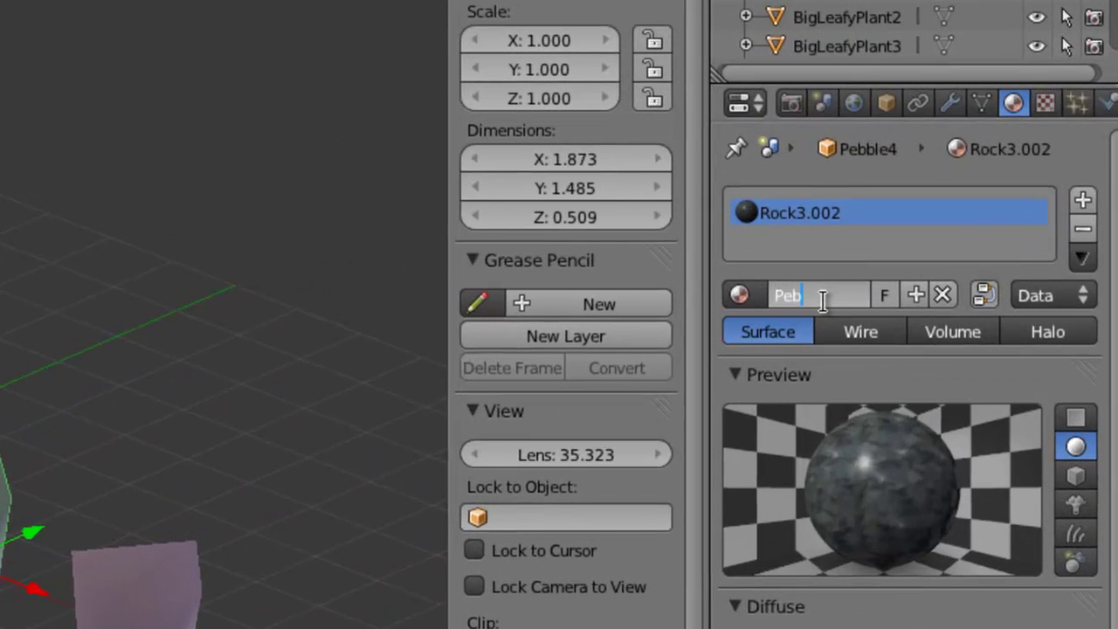
pyautogui.write('bles4')
pyautogui.press('Return')
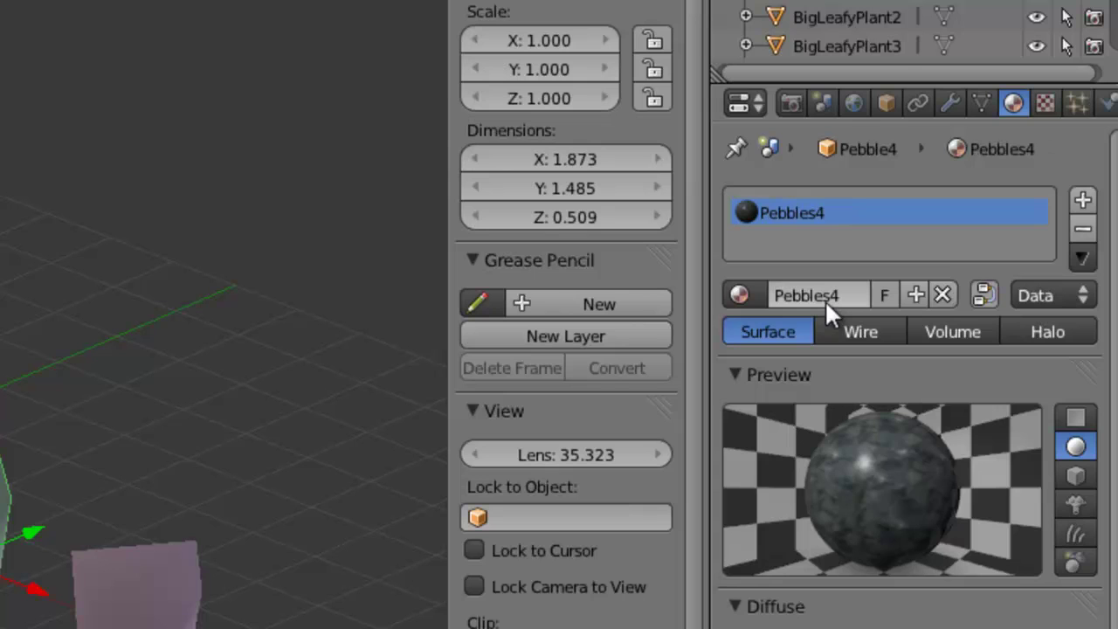
# Check the materials and color textures assigned to Pebble2, Pebble3 and Pebble4.
pyautogui.rightClick(1, 437)
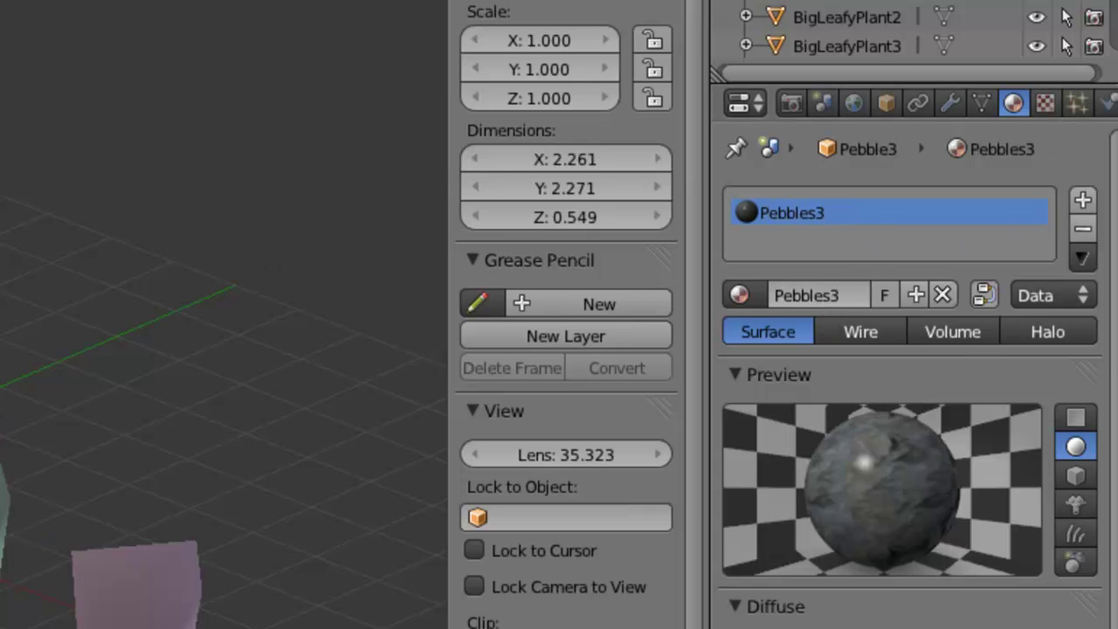
pyautogui.rightClick(1, 436)
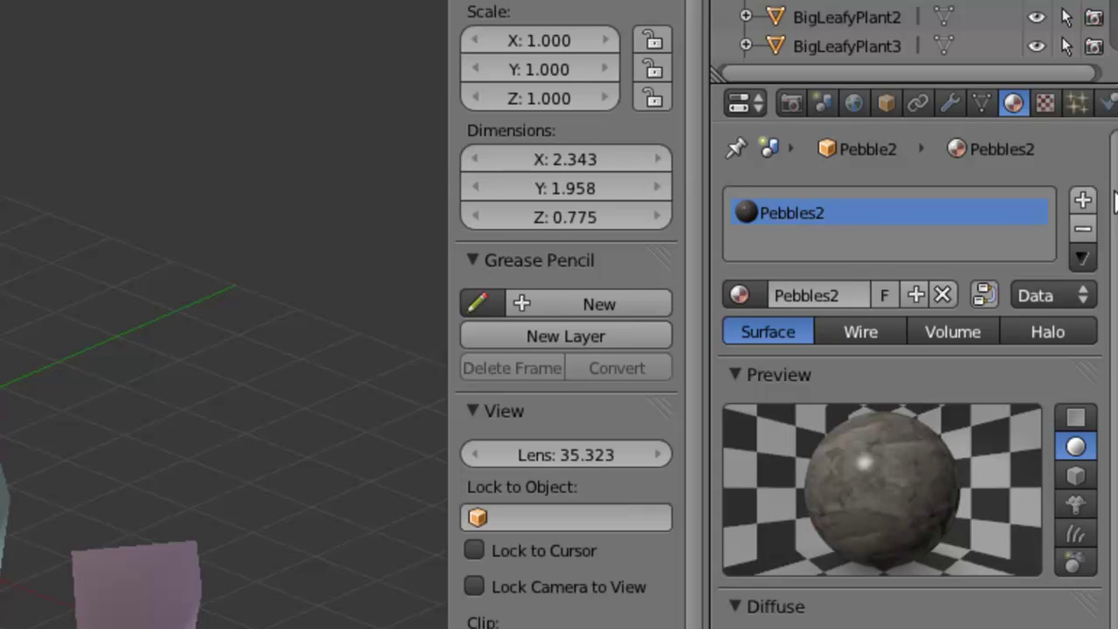
pyautogui.click(1042, 101)
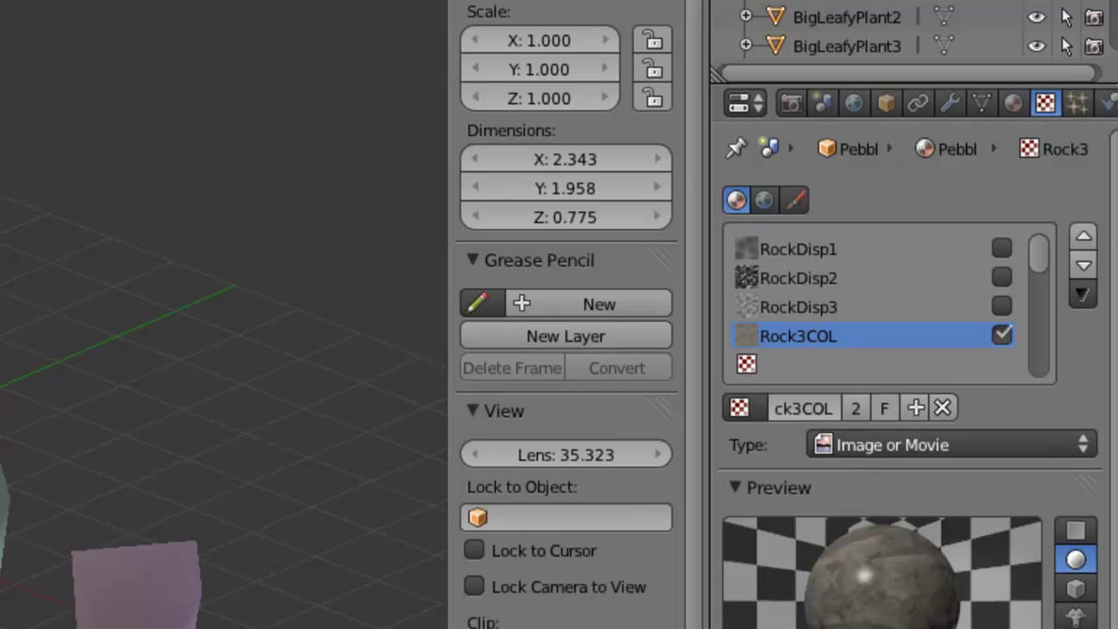
pyautogui.rightClick(2, 437)
pyautogui.rightClick(2, 437)
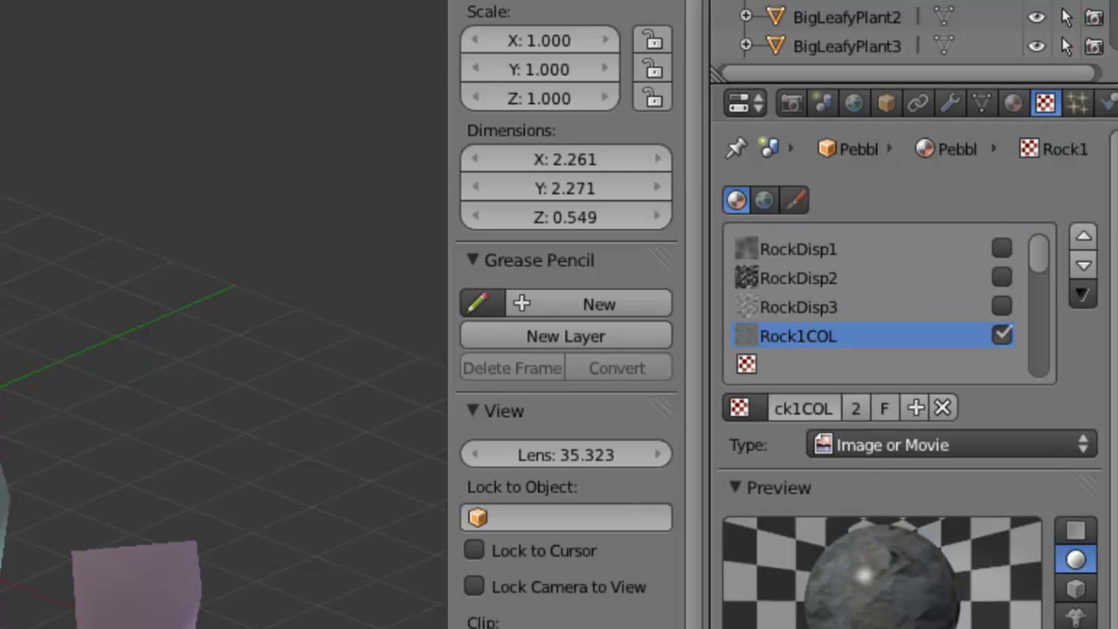
pyautogui.rightClick(1, 437)
pyautogui.rightClick(2, 437)
pyautogui.rightClick(2, 437)
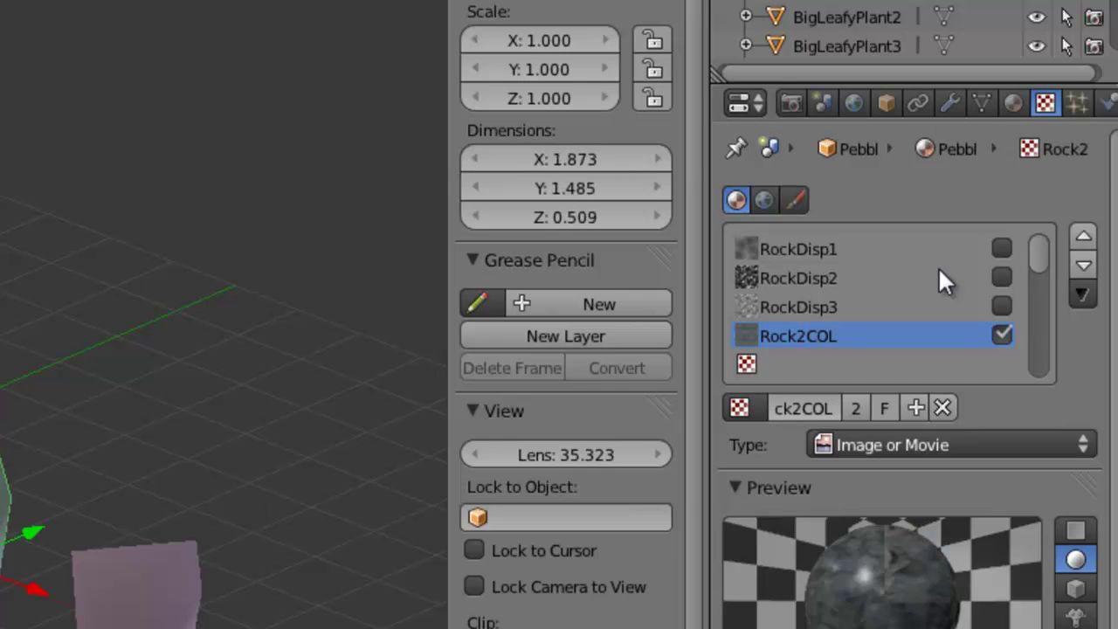
pyautogui.click(1013, 103)
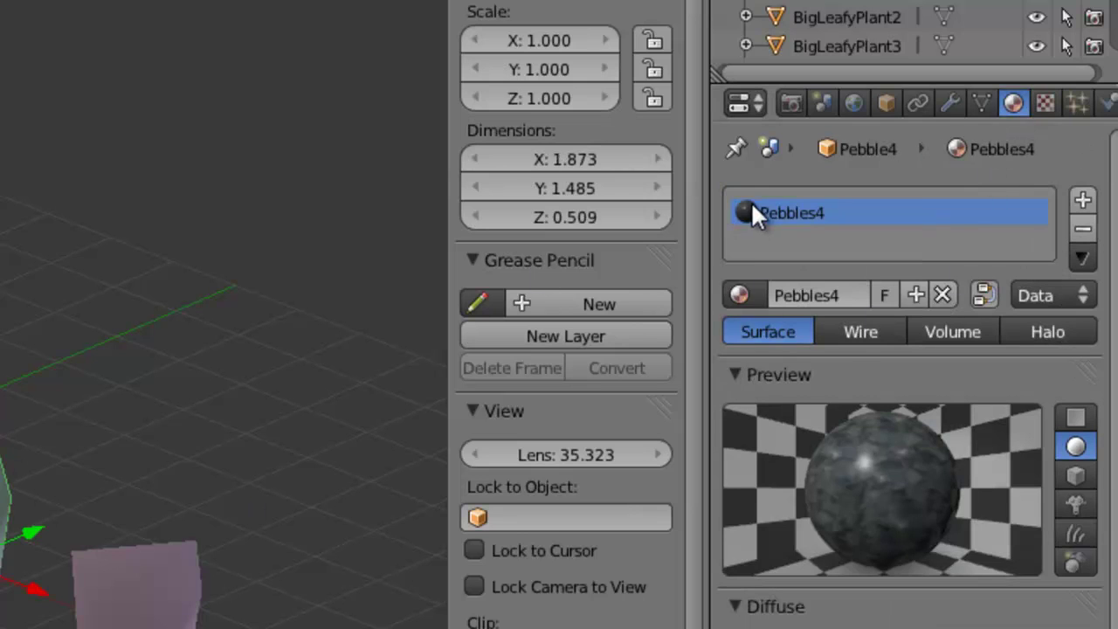
# Make a single-user copy of Pebble4's Rock2COL texture and rename it Pebbles4COL.
pyautogui.click(1045, 103)
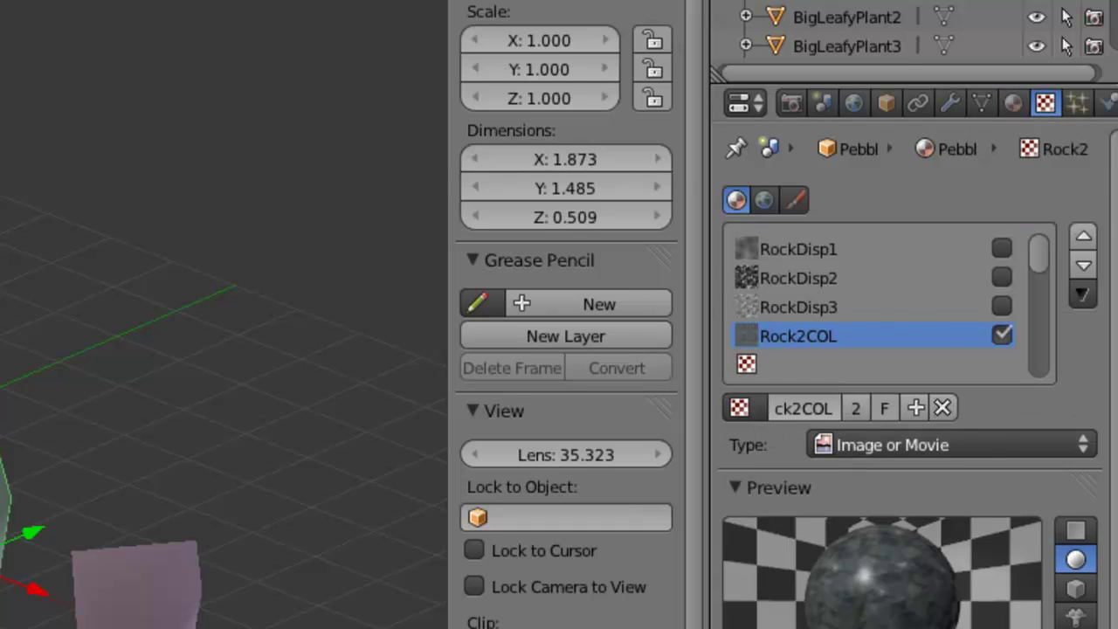
pyautogui.scroll(-5, 908, 393)
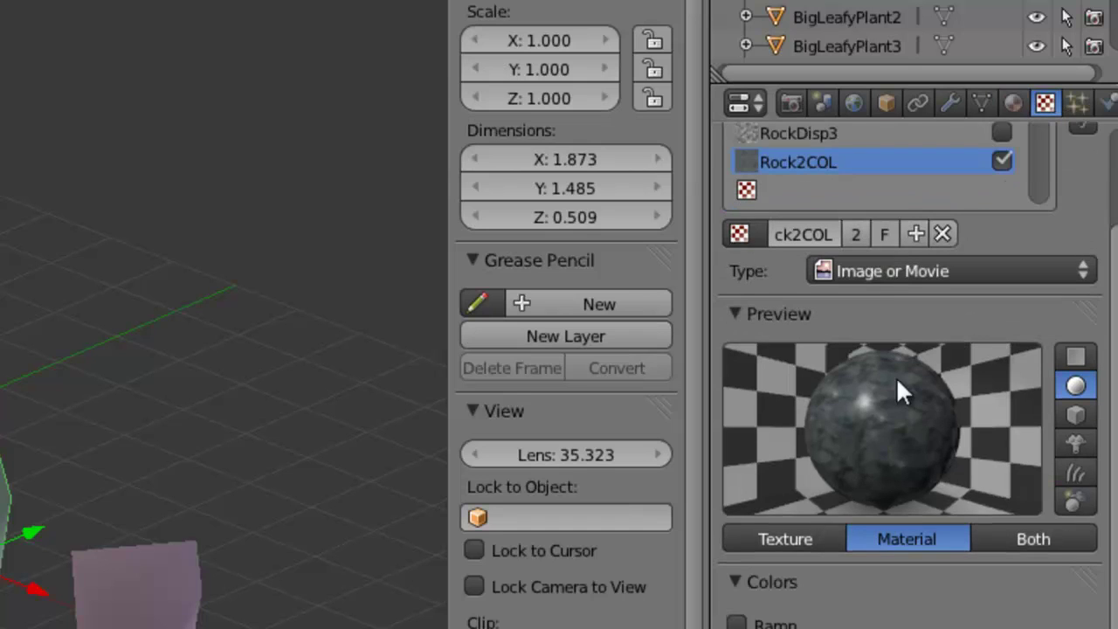
pyautogui.click(853, 233)
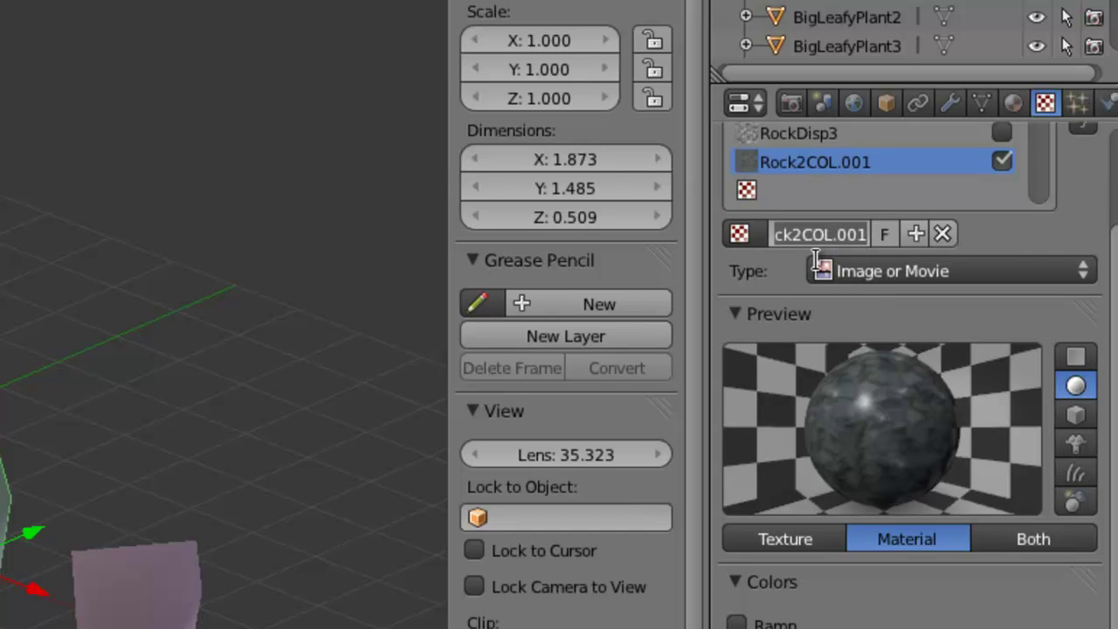
pyautogui.write('Pebbles4CO')
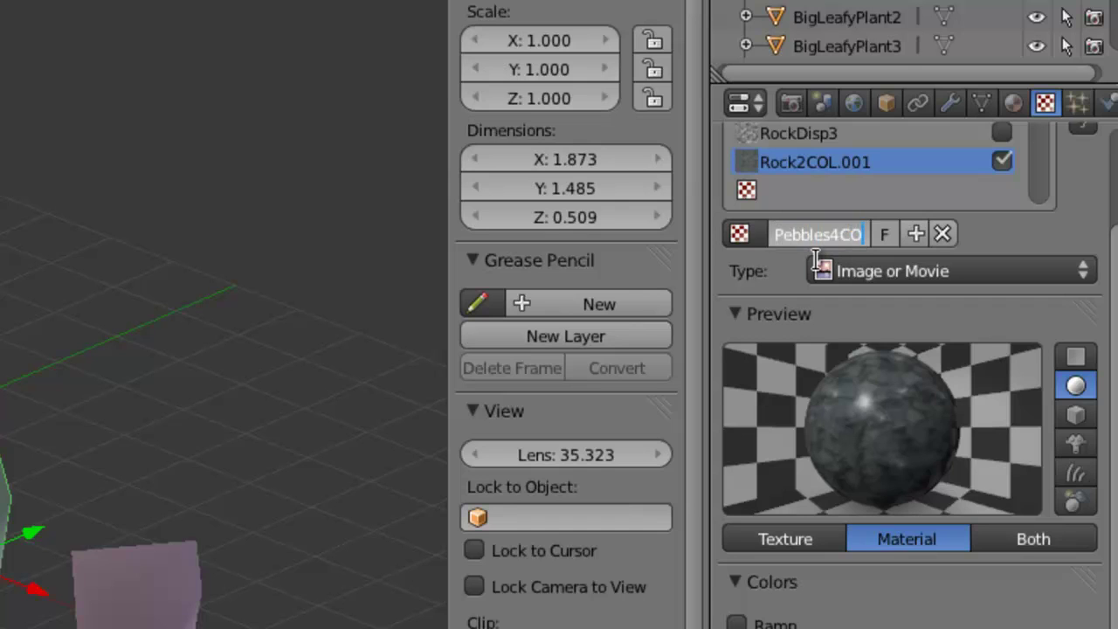
pyautogui.write('L')
pyautogui.press('Return')
# Save the blend file, and replace the Pebbles4COL texture's image with warm_w_crevices.jpg.
pyautogui.hotkey('ctrl', 's')
pyautogui.click(818, 257)
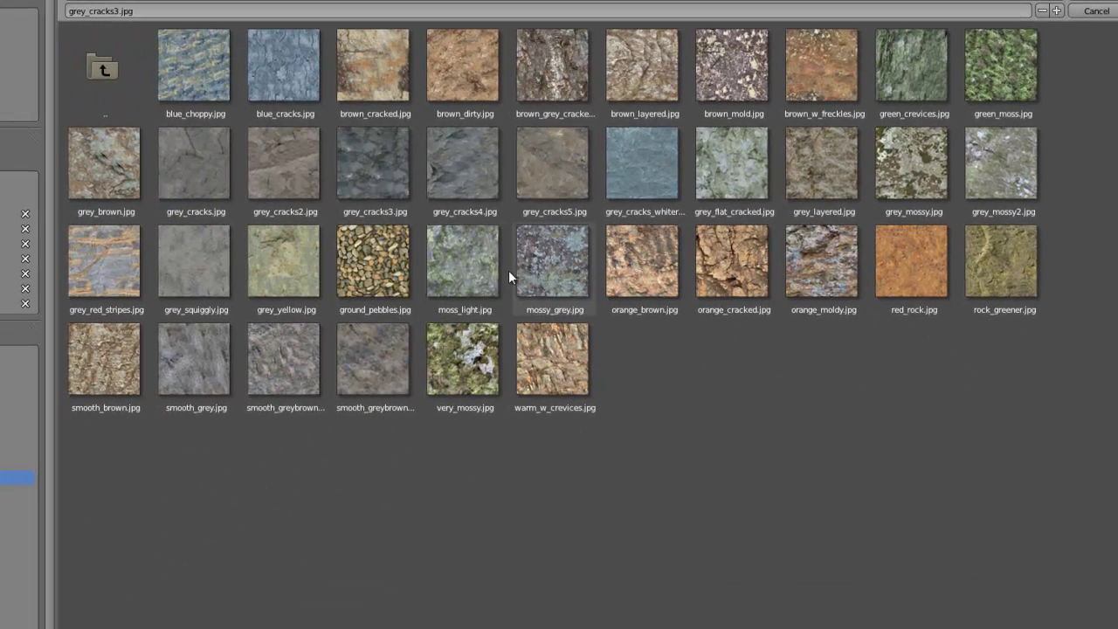
pyautogui.click(563, 339)
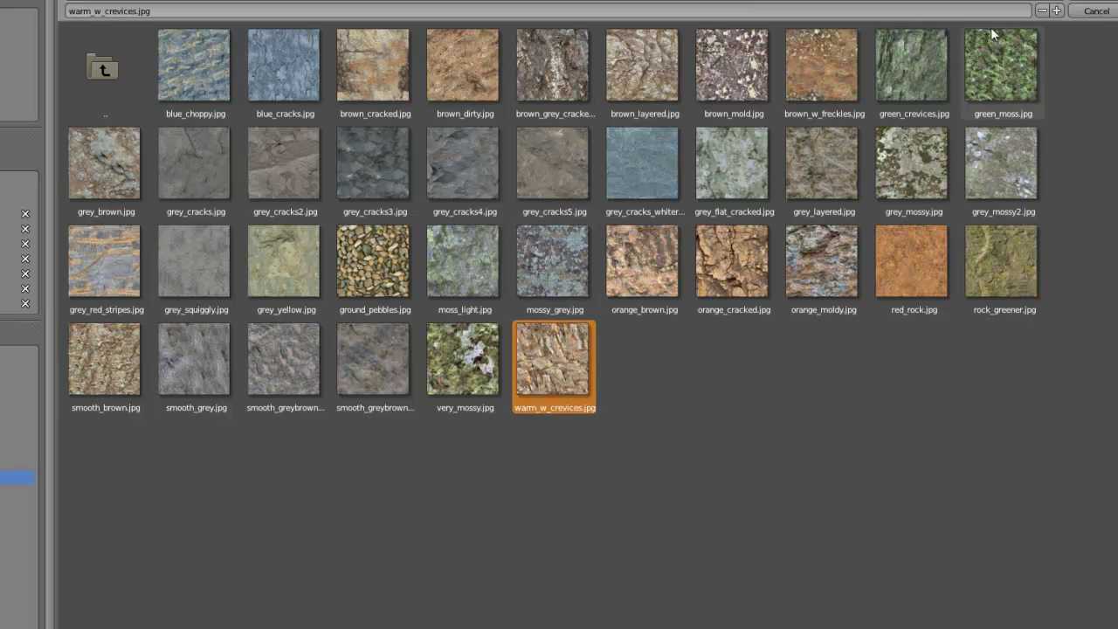
pyautogui.click(1083, 3)
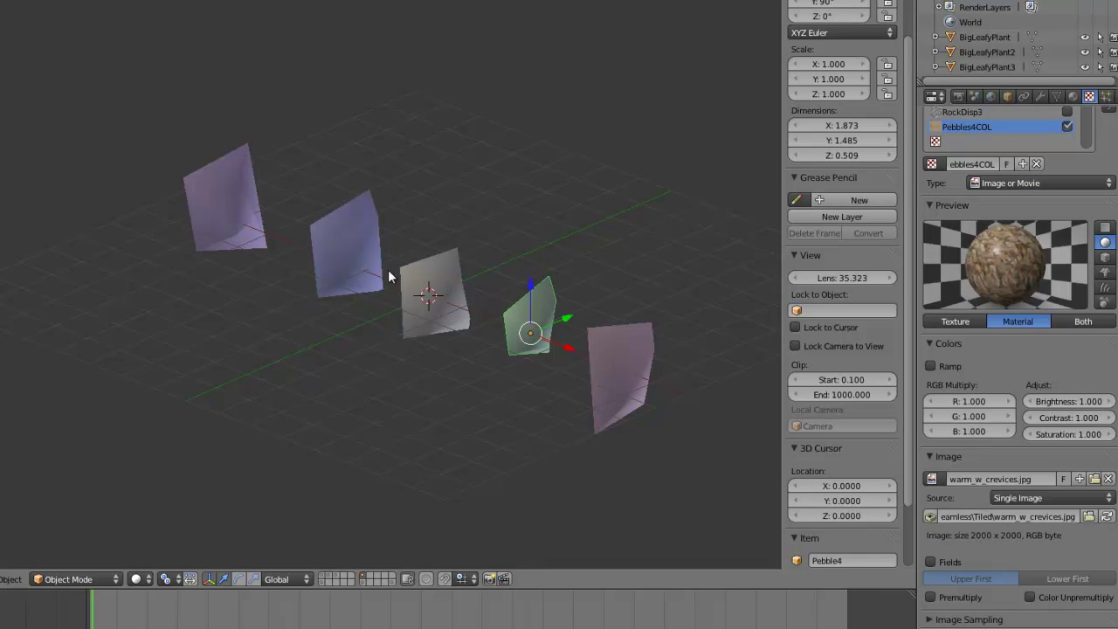
# Make a single-user copy of Pebble3's Rock1COL texture and rename it Pebbles3.
pyautogui.rightClick(437, 284)
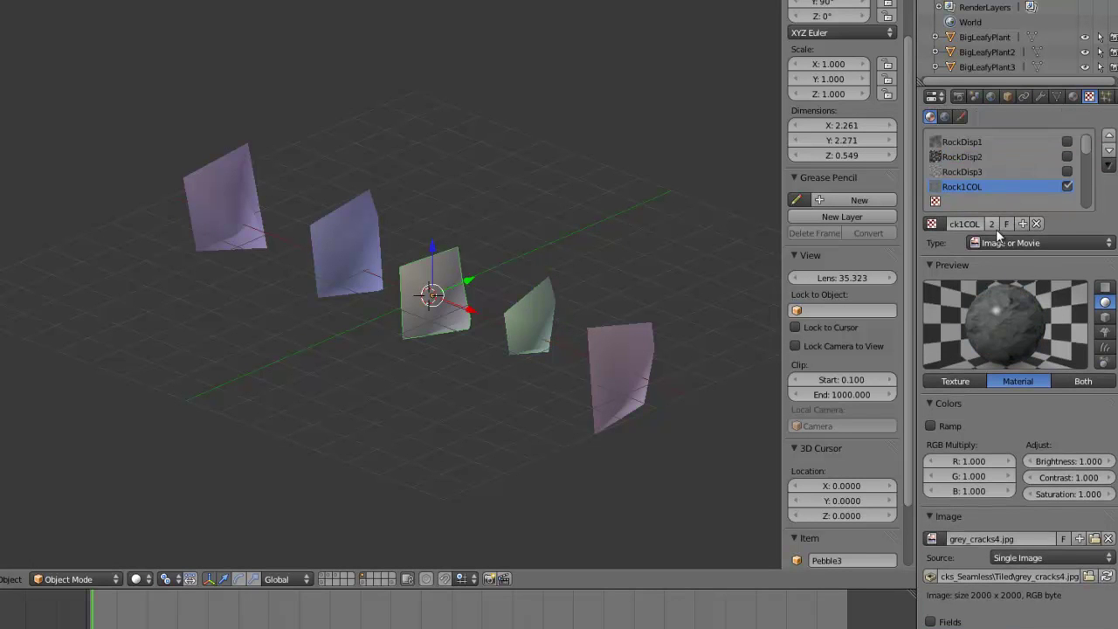
pyautogui.click(992, 223)
pyautogui.press('BackSpace')
pyautogui.write('Pebbles3')
pyautogui.press('Return')
# Replace the image of Pebble3's Pebbles3 texture with very_mossy.jpg from the Tiled rock textures folder.
pyautogui.scroll(-3, 1058, 406)
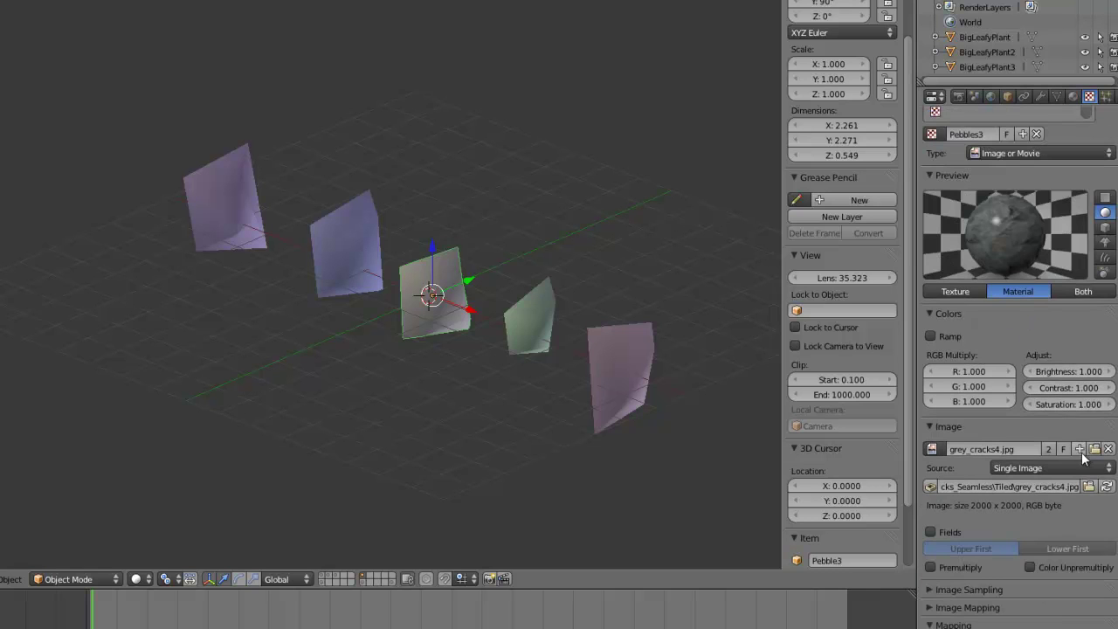
pyautogui.click(1094, 449)
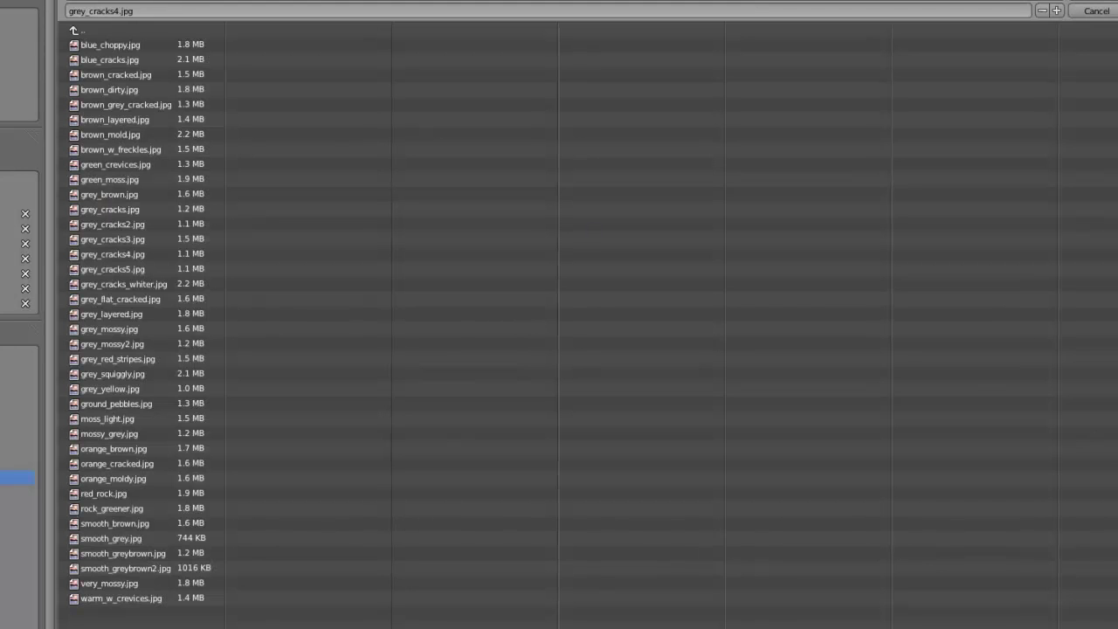
pyautogui.click(236, 1)
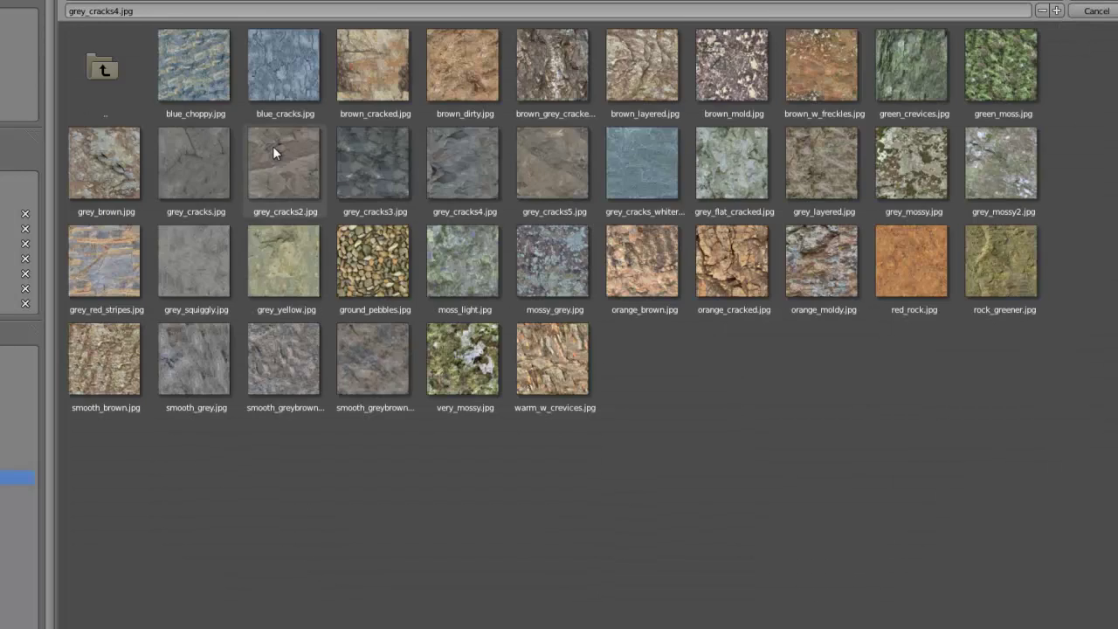
pyautogui.click(456, 372)
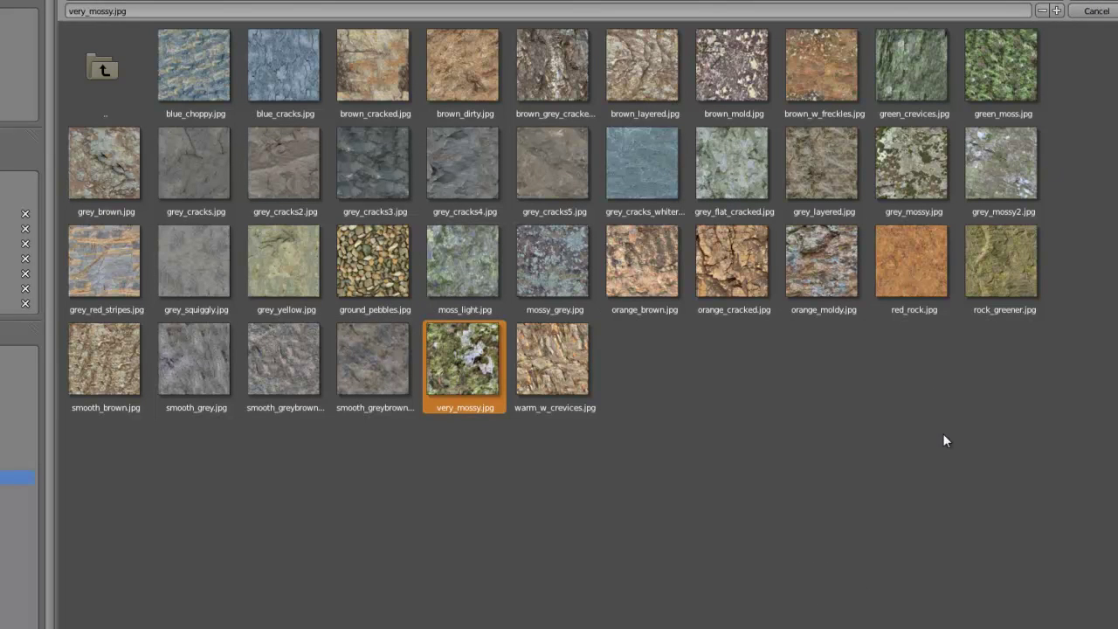
pyautogui.press('Return')
pyautogui.scroll(3, 976, 380)
pyautogui.scroll(-3, 976, 381)
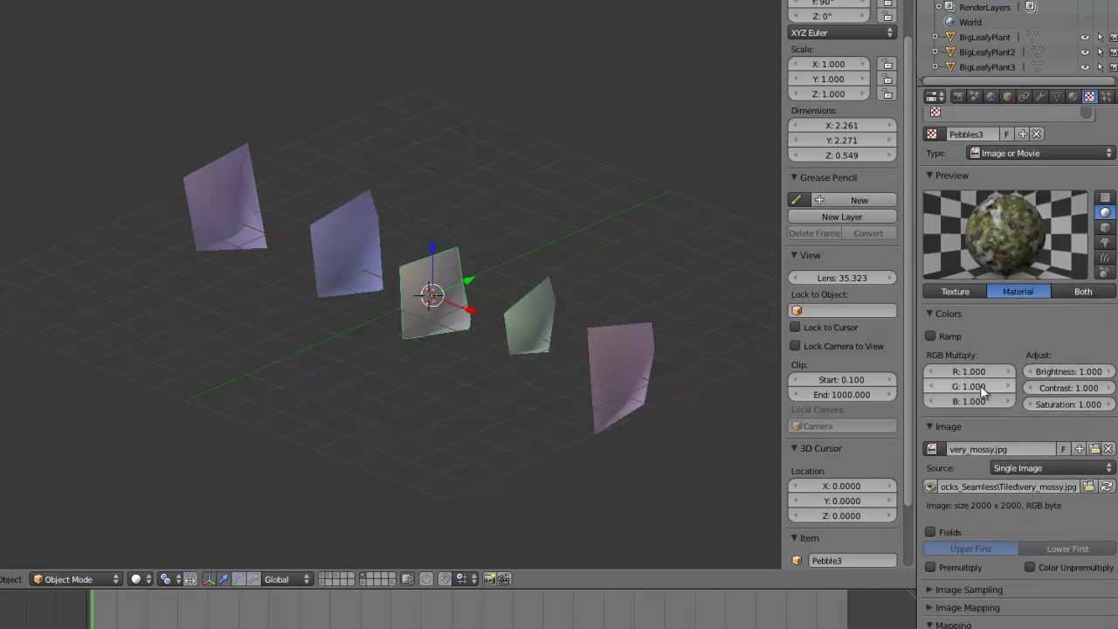
pyautogui.scroll(-3, 983, 387)
pyautogui.scroll(6, 995, 385)
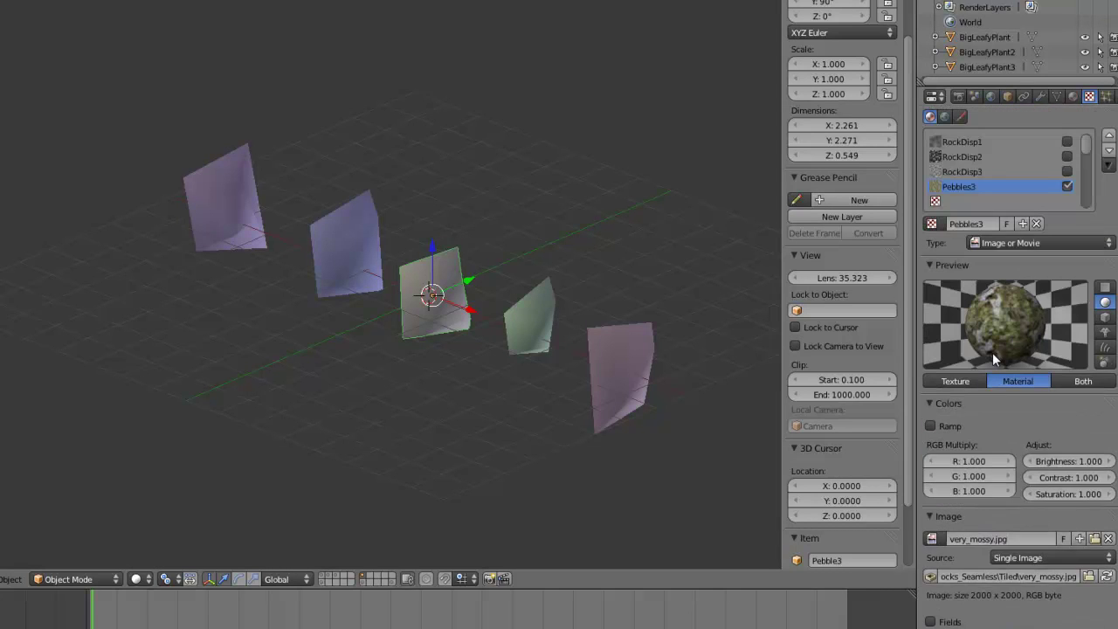
pyautogui.scroll(1, 993, 352)
# Make a single-user copy of Pebble2's Rock3COL texture and name it Pebbles32.
pyautogui.rightClick(341, 288)
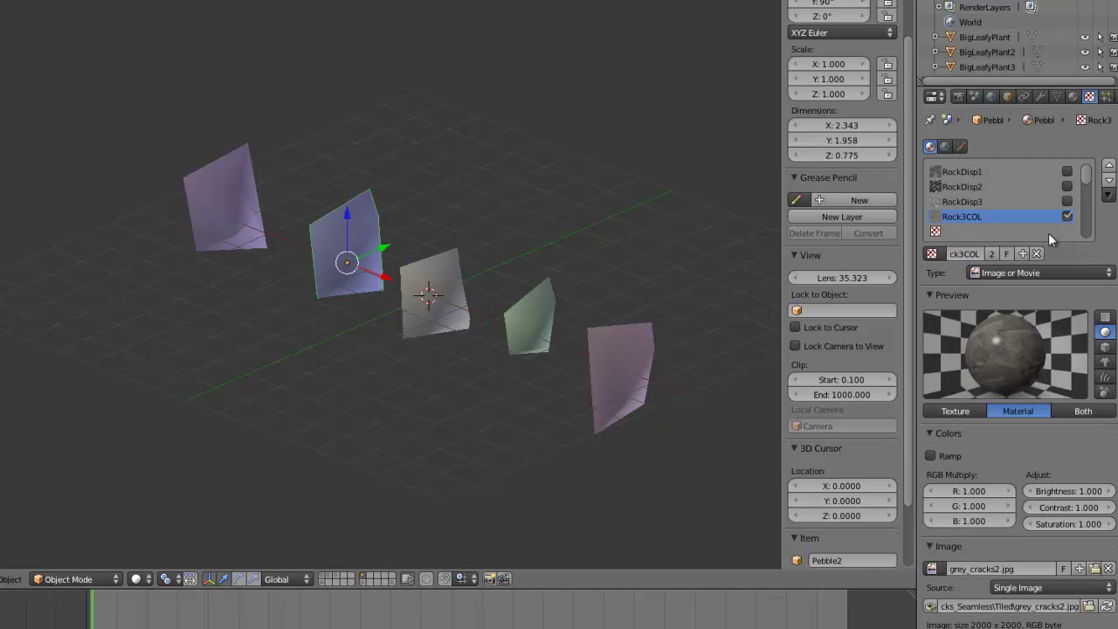
pyautogui.click(992, 254)
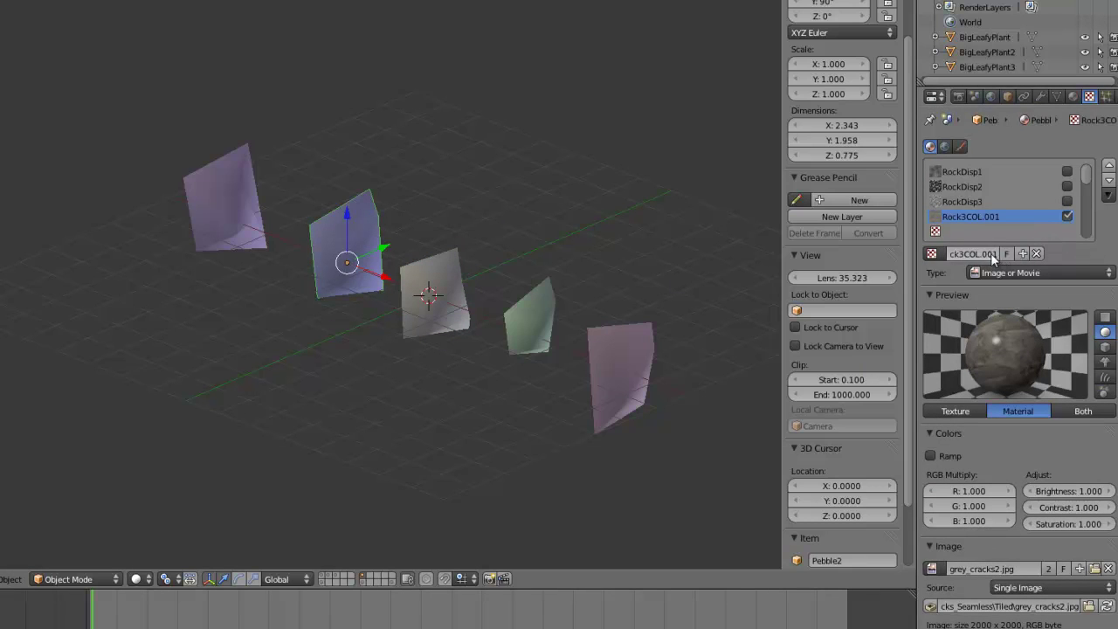
pyautogui.click(985, 253)
pyautogui.write('Pebbl')
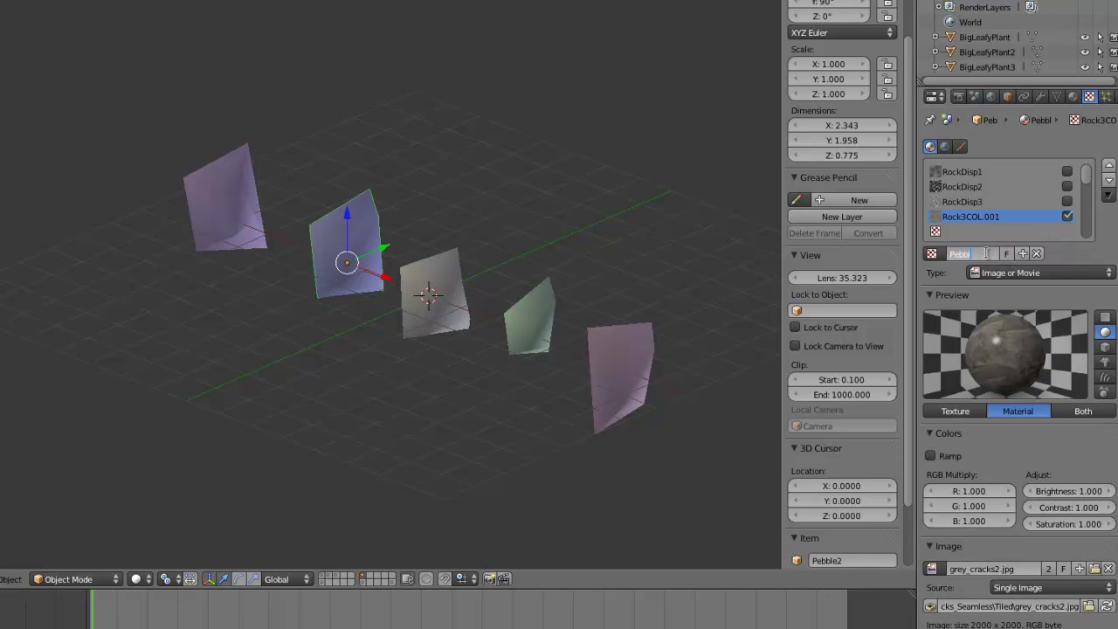
pyautogui.write('es32')
pyautogui.press('Return')
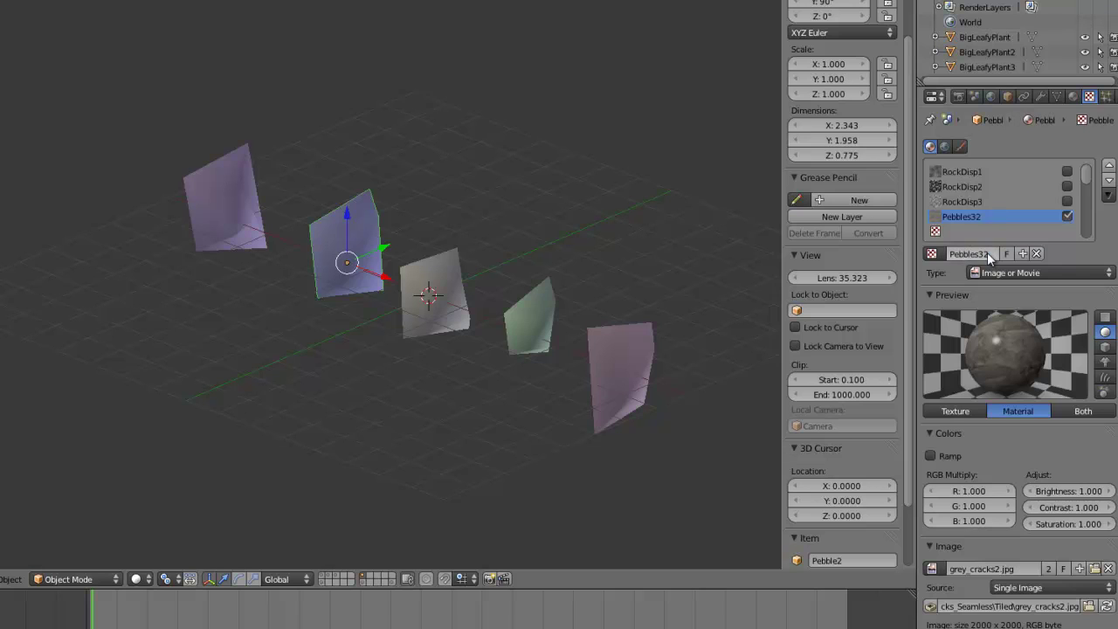
# Rename Pebble2's color texture Pebbles2COL, and save over the existing blend file.
pyautogui.click(985, 254)
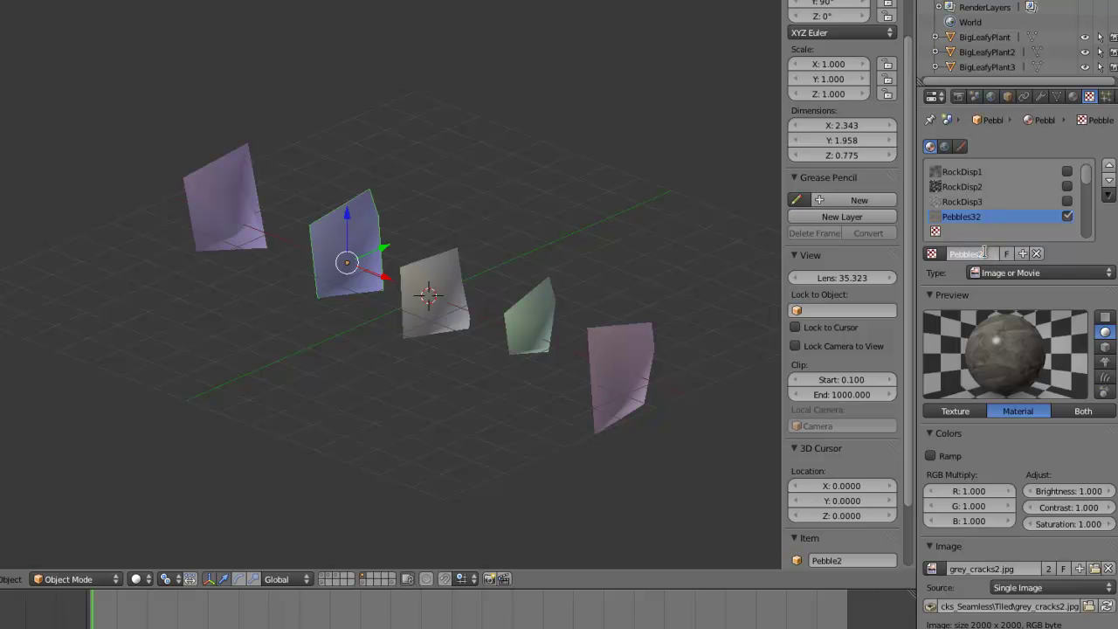
pyautogui.write('Pebbles2COL')
pyautogui.press('Return')
pyautogui.hotkey('ctrl', 's')
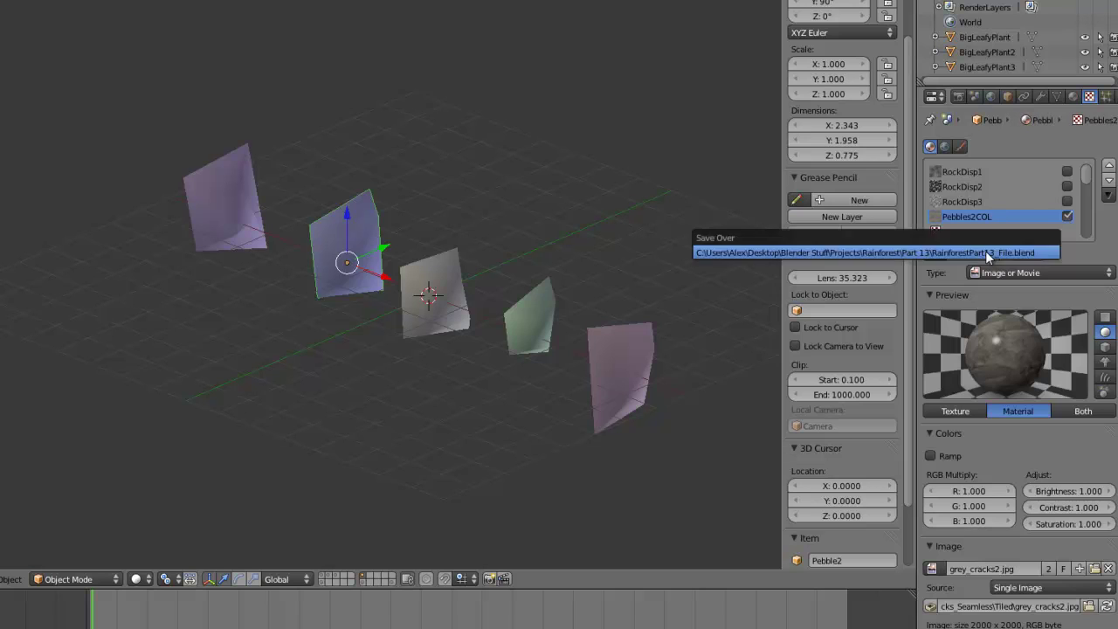
pyautogui.click(988, 255)
# Replace the Pebbles2COL texture's image with brown_w_freckles.jpg from the Tiled rock textures folder.
pyautogui.scroll(-10, 1010, 323)
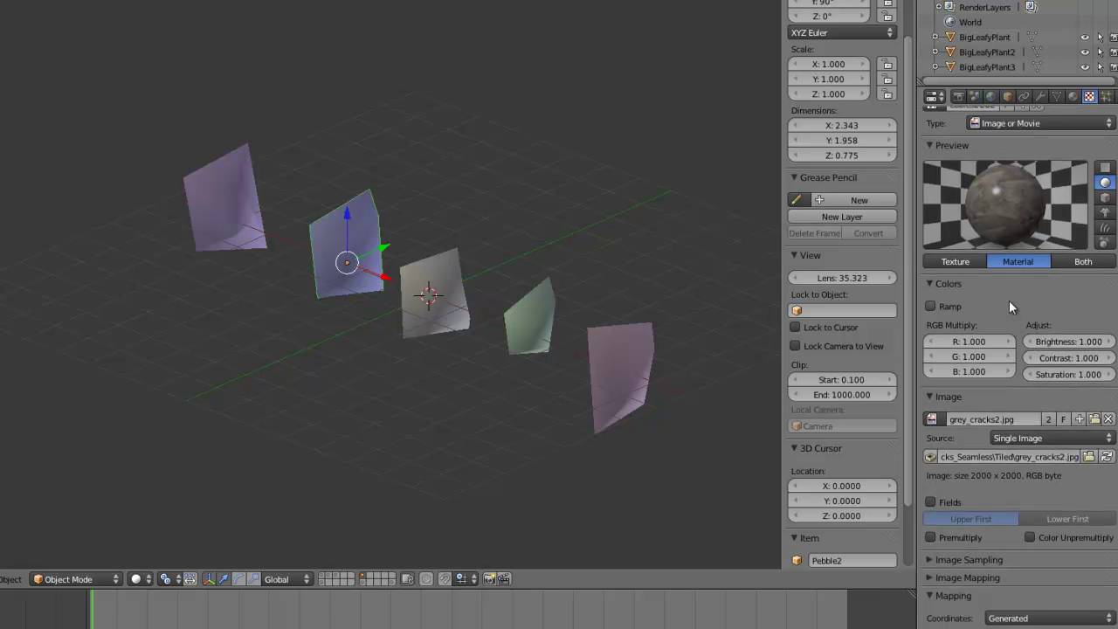
pyautogui.scroll(7, 1010, 323)
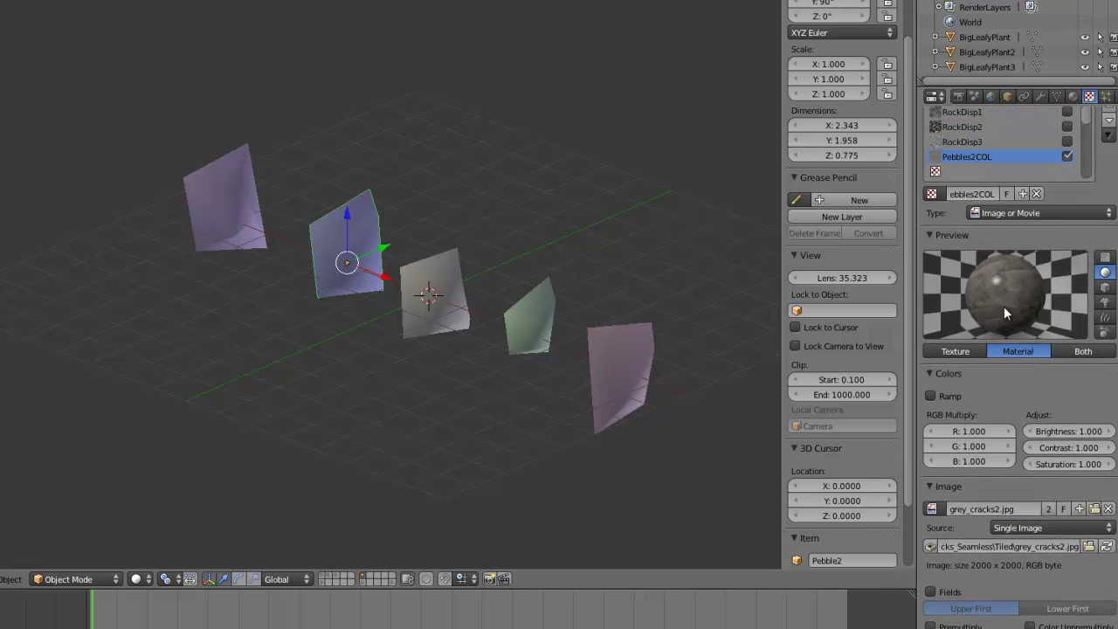
pyautogui.scroll(-1, 1010, 313)
pyautogui.scroll(-6, 1010, 310)
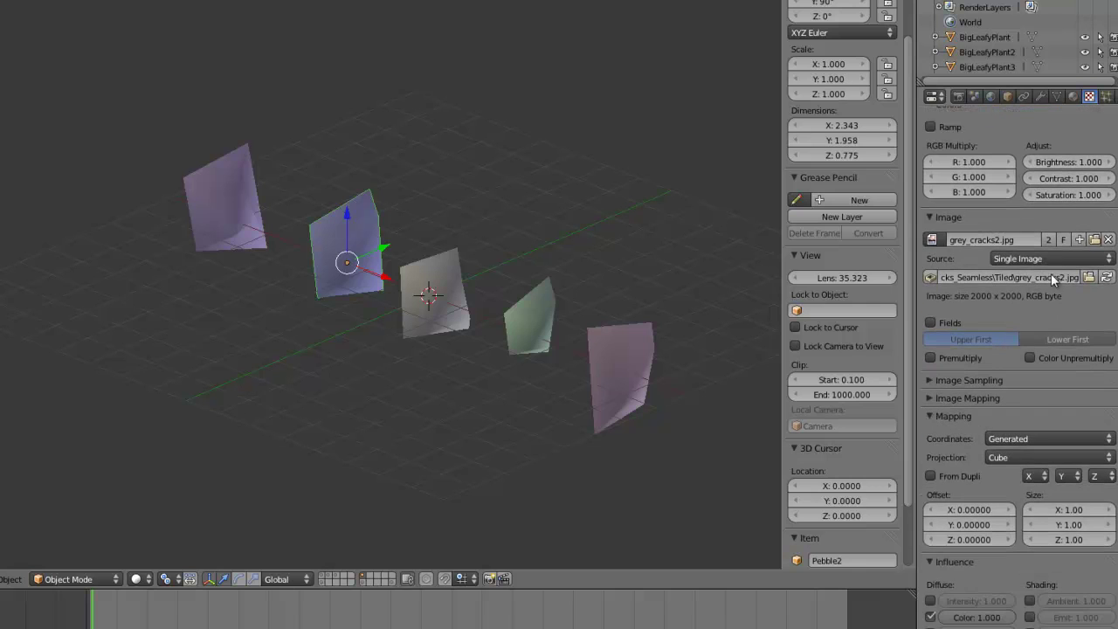
pyautogui.click(1096, 239)
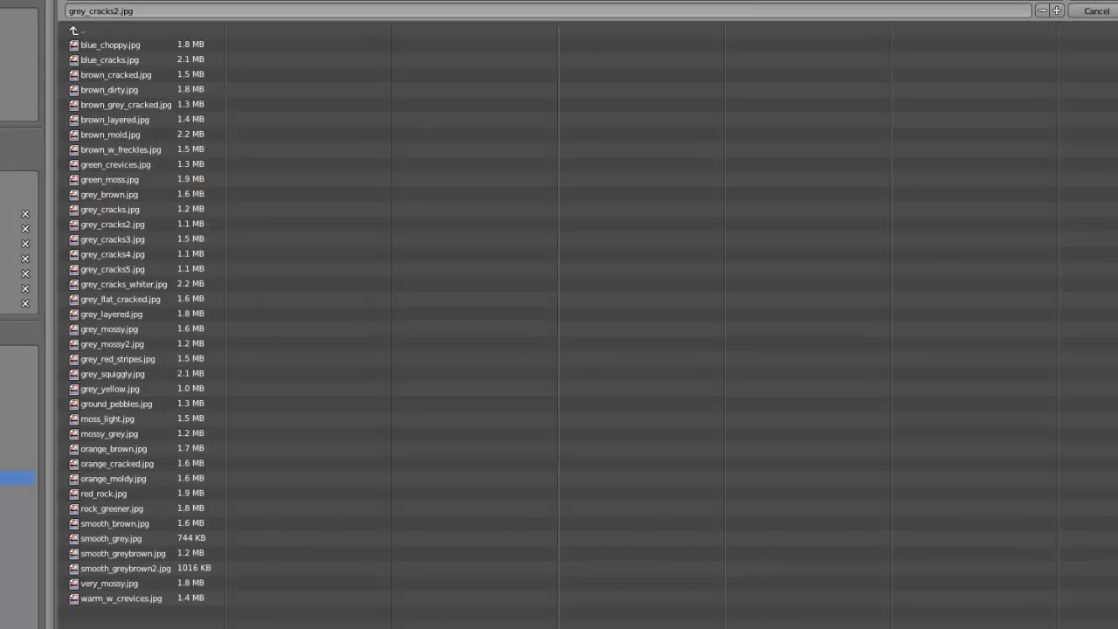
pyautogui.click(316, 1)
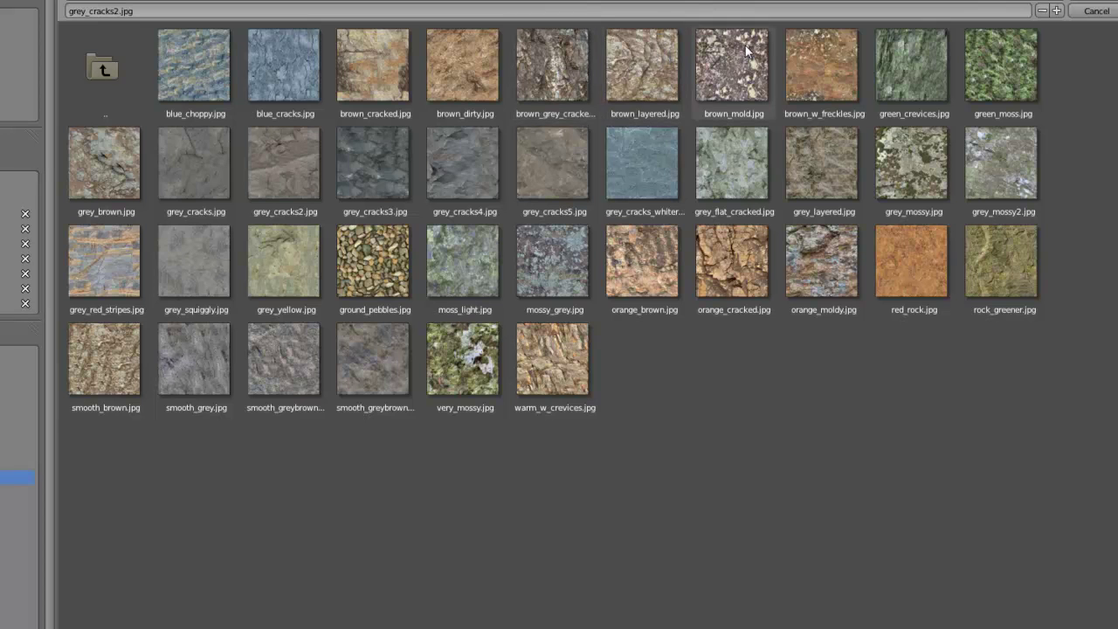
pyautogui.click(813, 61)
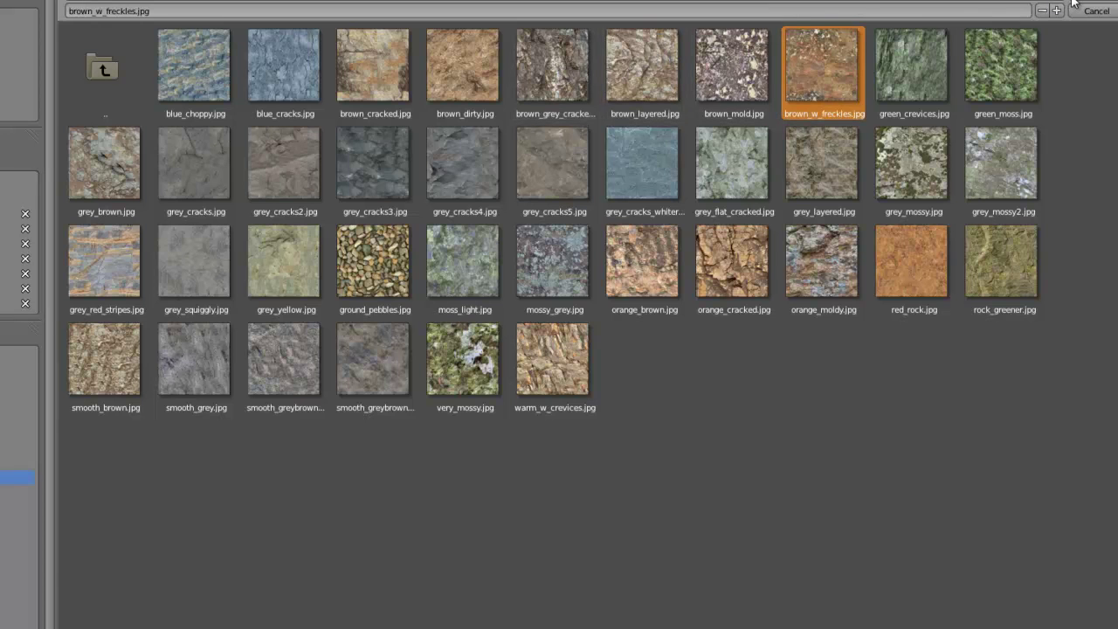
pyautogui.press('Return')
# Make a single-user copy of Pebble1's Rock4COL texture and rename it Pebbles1COL.
pyautogui.rightClick(253, 209)
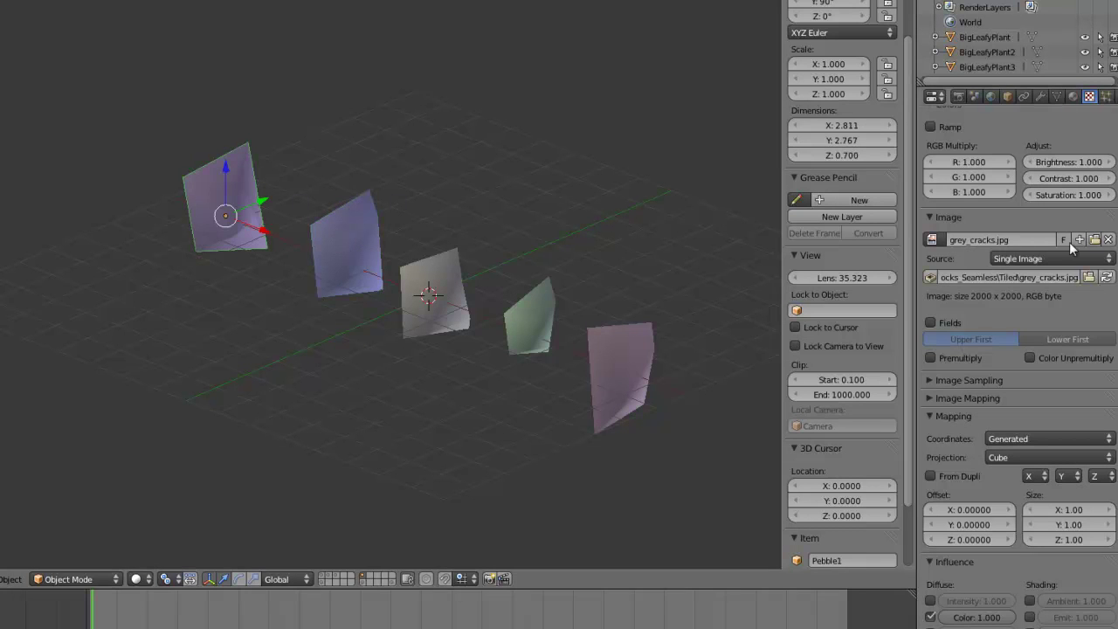
pyautogui.scroll(6, 1068, 234)
pyautogui.scroll(3, 1061, 228)
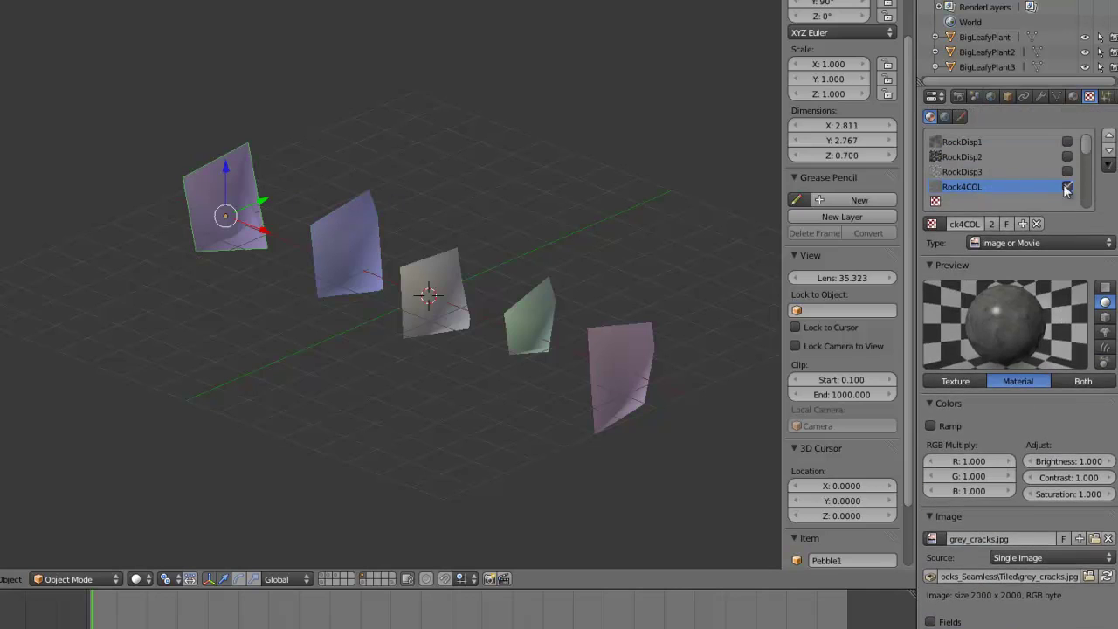
pyautogui.click(993, 224)
pyautogui.click(994, 224)
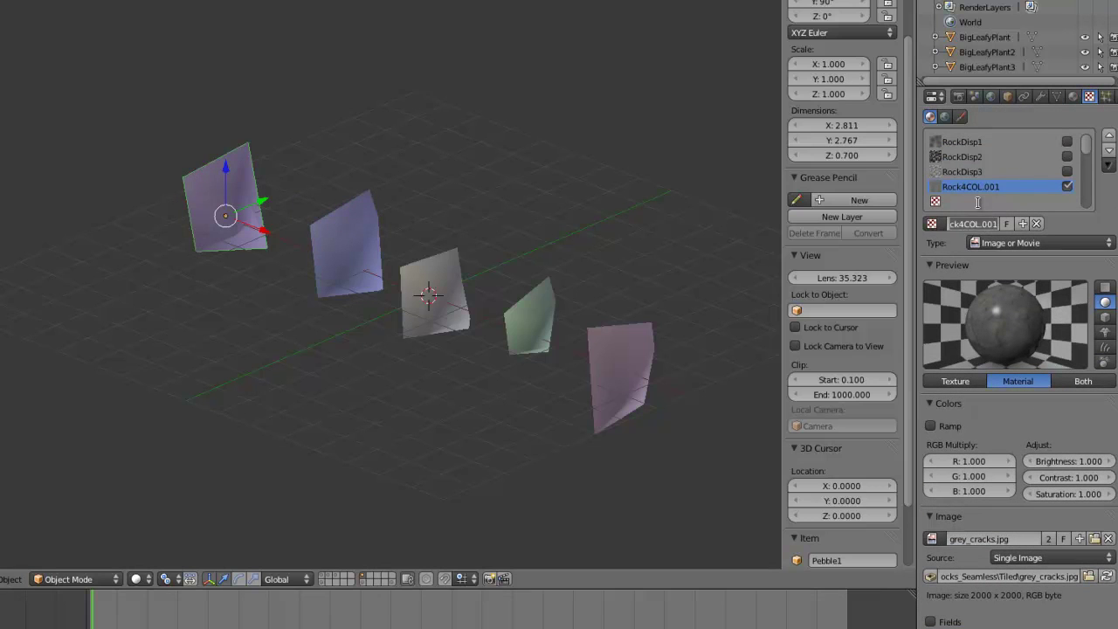
pyautogui.write('Pebbles1')
pyautogui.press('Return')
# Replace the Pebbles1COL texture's image with smooth_brown.jpg, and switch to the layer holding the large rocks and twigs.
pyautogui.scroll(-6, 1025, 547)
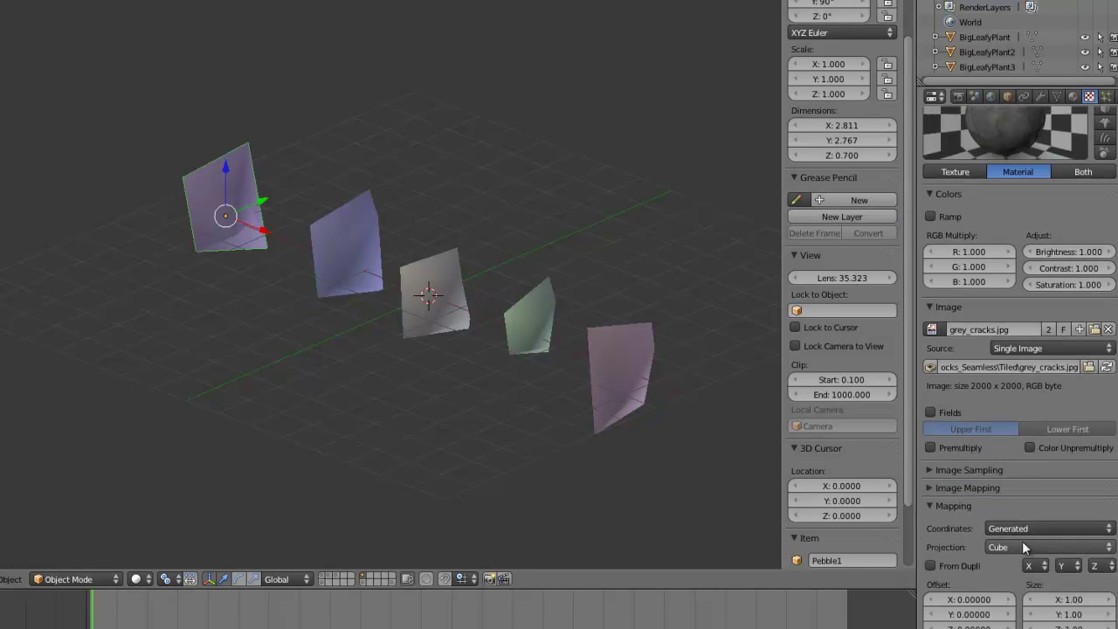
pyautogui.click(1098, 331)
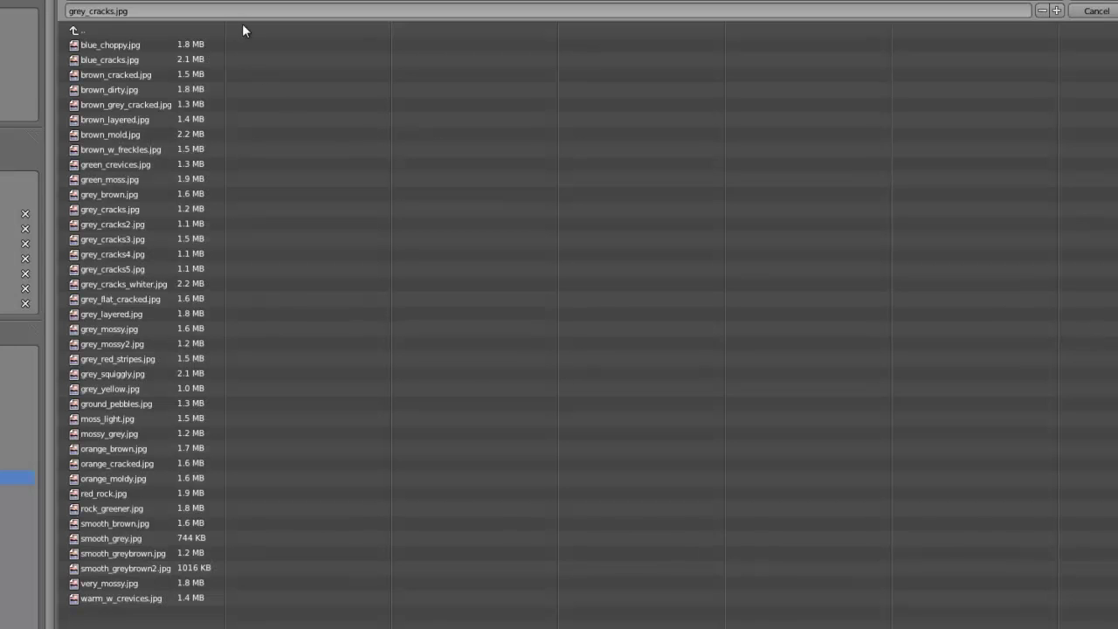
pyautogui.click(184, 1)
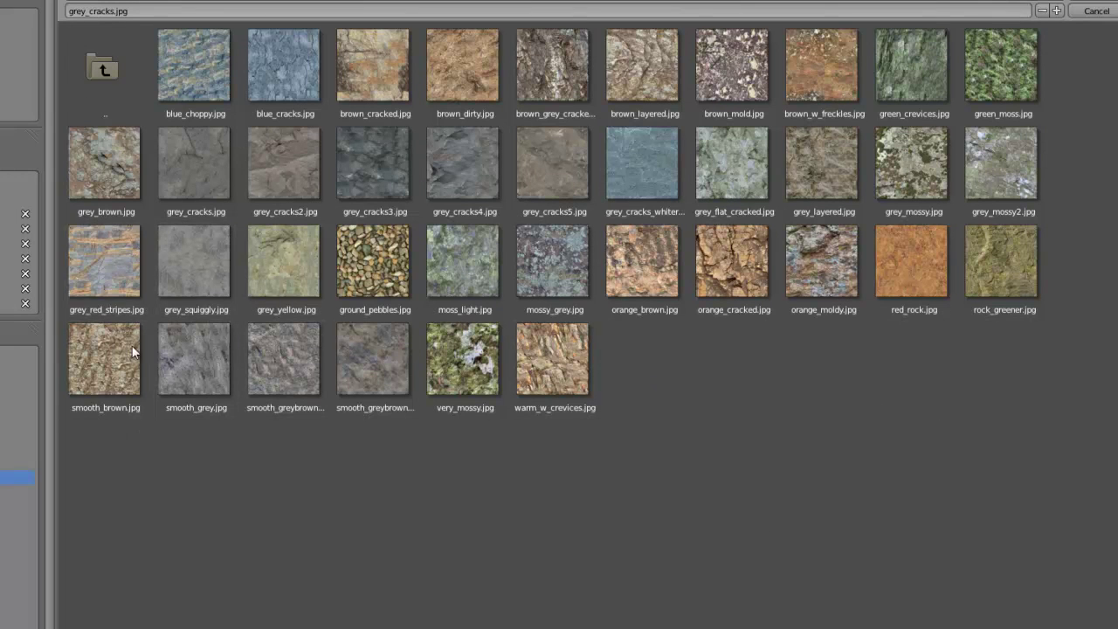
pyautogui.doubleClick(94, 390)
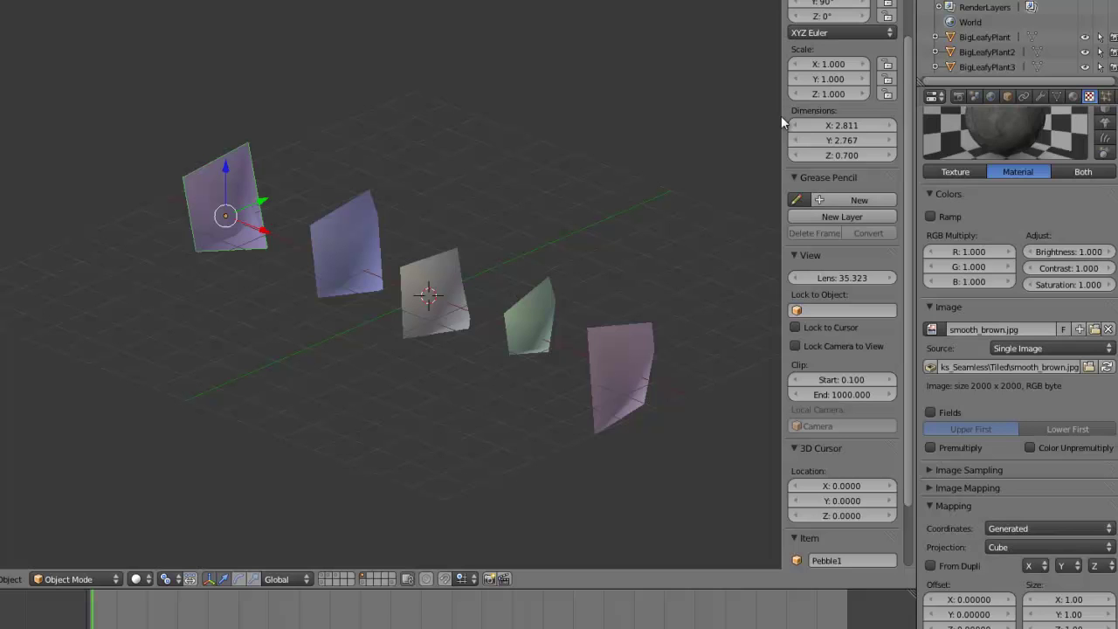
pyautogui.scroll(7, 1014, 227)
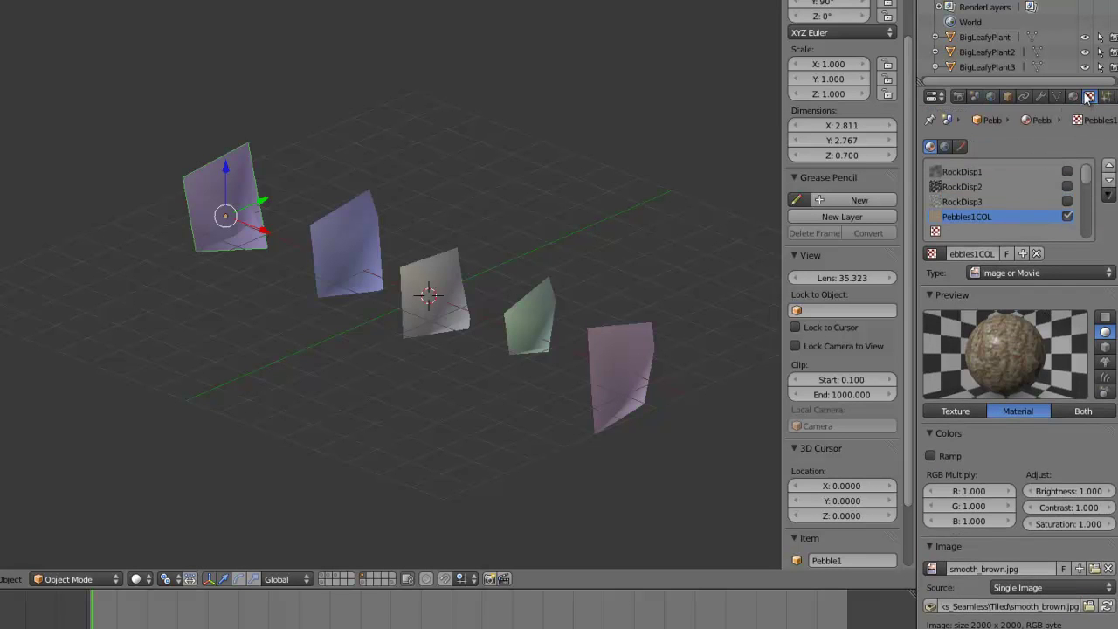
pyautogui.click(332, 582)
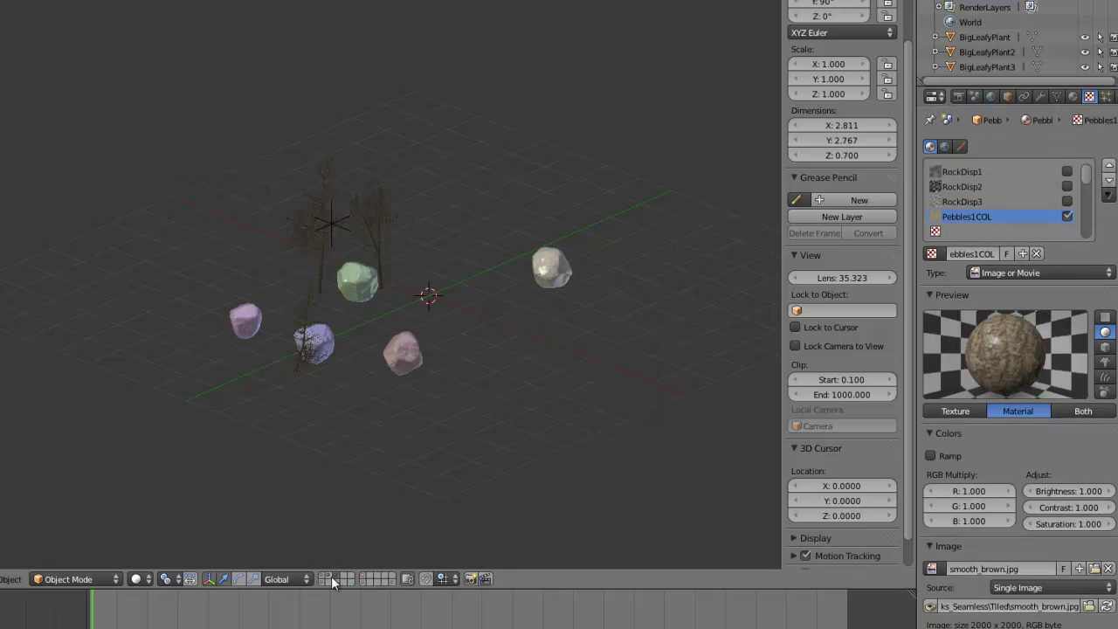
# Turn on the layers holding the ground and tree trunks, and view the whole forest through the camera.
pyautogui.keyDown('shift'); pyautogui.click(337, 577); pyautogui.keyUp('shift')
pyautogui.keyDown('shift'); pyautogui.click(325, 578); pyautogui.keyUp('shift')
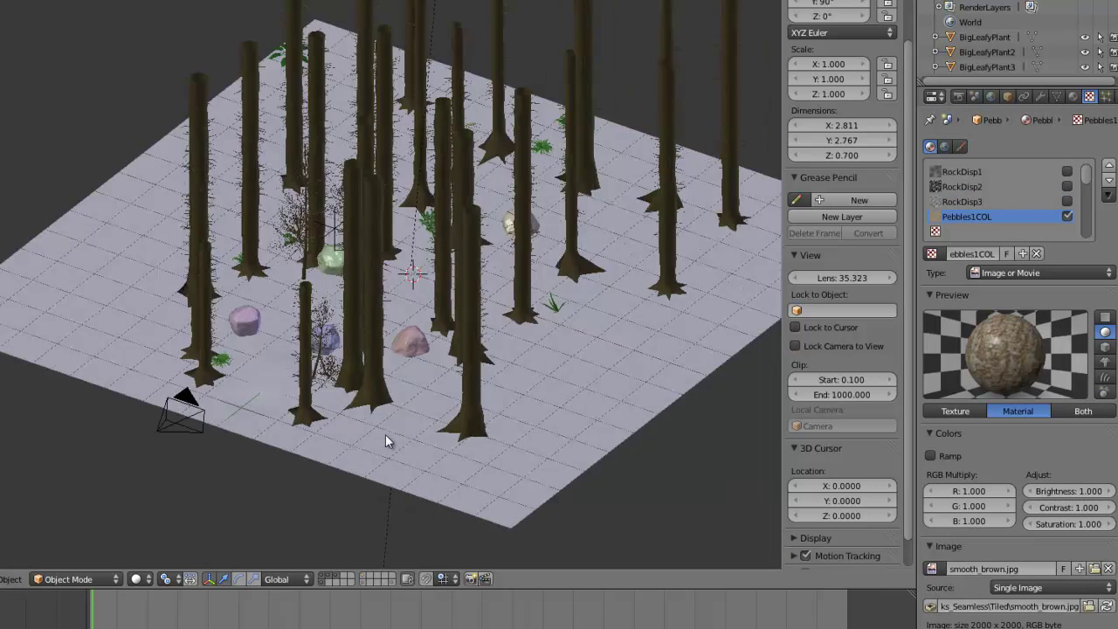
pyautogui.press('KP_7')
pyautogui.press('KP_0')
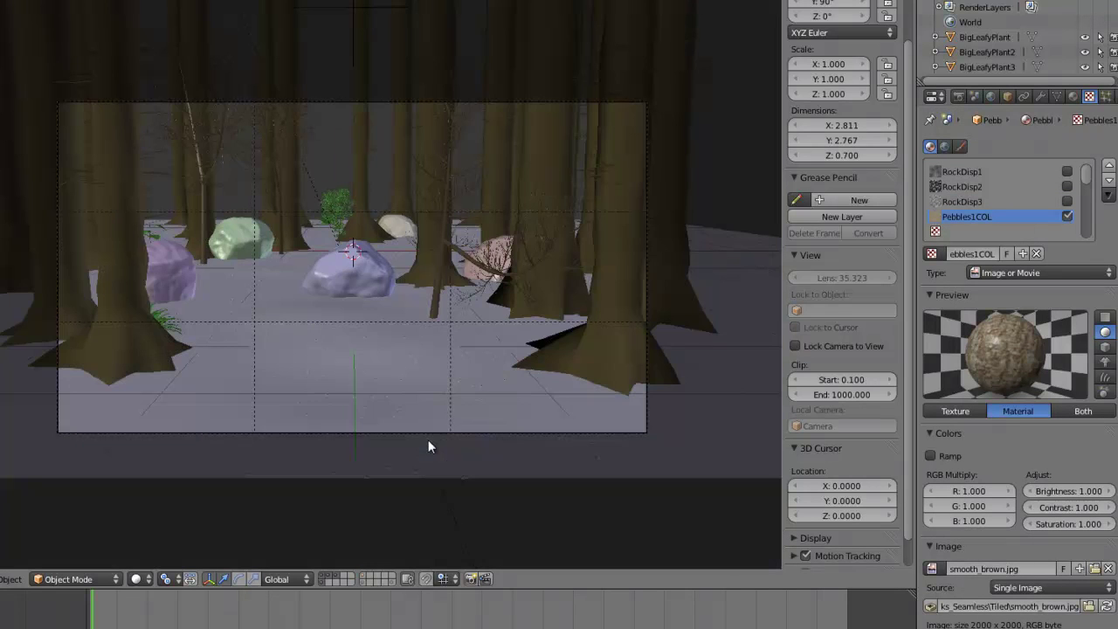
# Save over the existing blend file and render the forest scene.
pyautogui.hotkey('ctrl', 's')
pyautogui.click(429, 439)
pyautogui.press('F12')
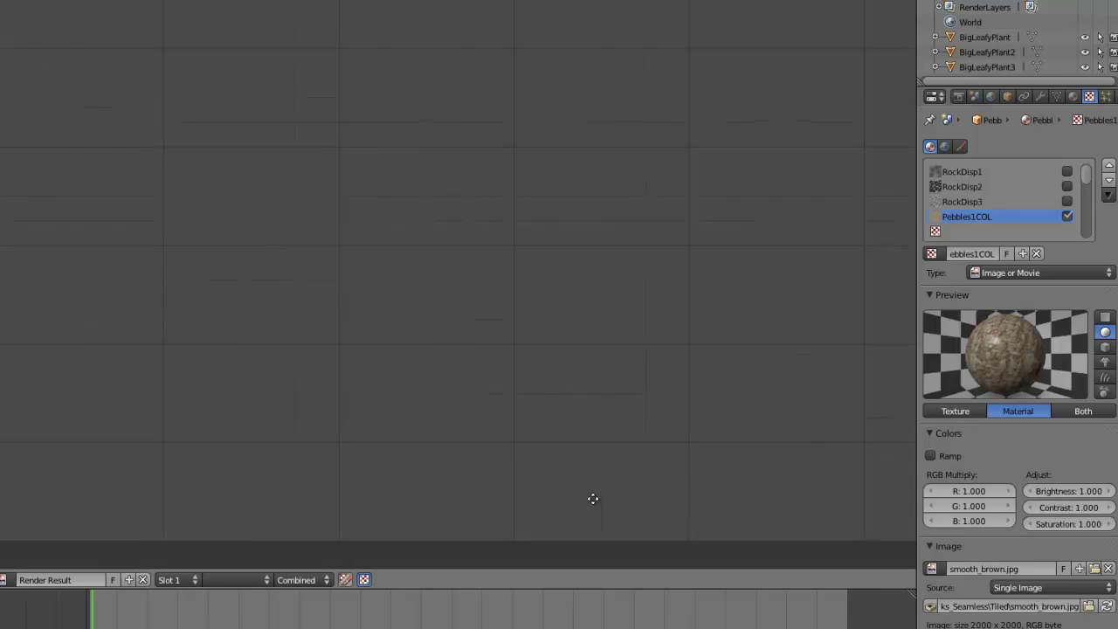
# Examine the render closely, checking the path pebbles, large rocks, puddle area and foreground plants.
pyautogui.scroll(-2, 583, 436)
pyautogui.moveTo(561, 401); pyautogui.dragTo(535, 370, button='middle')
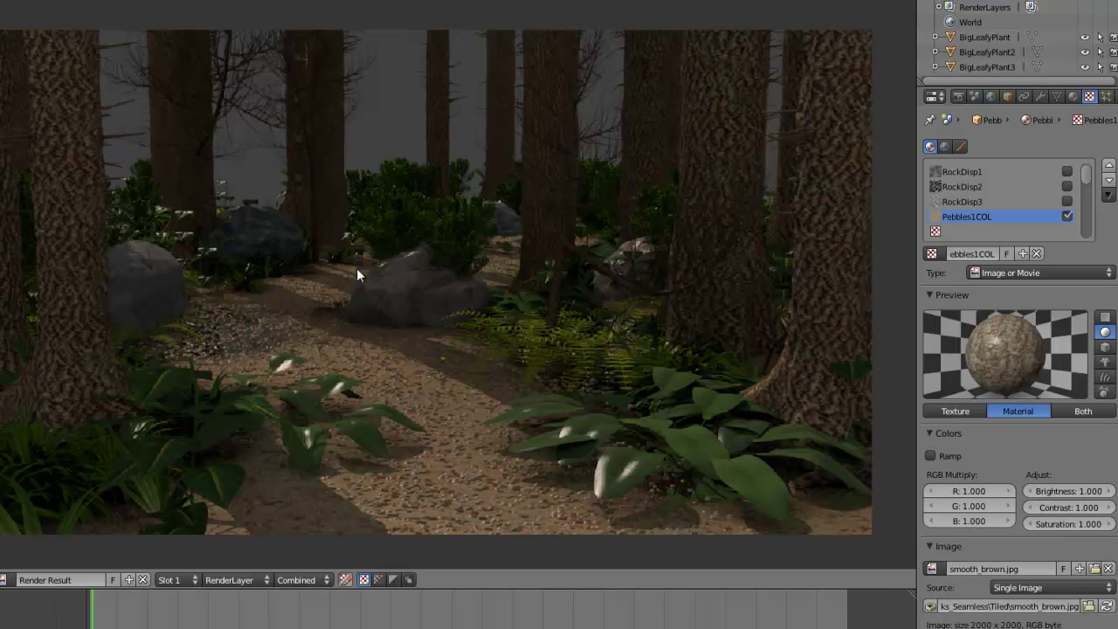
pyautogui.scroll(1, 413, 315)
pyautogui.scroll(-3, 414, 312)
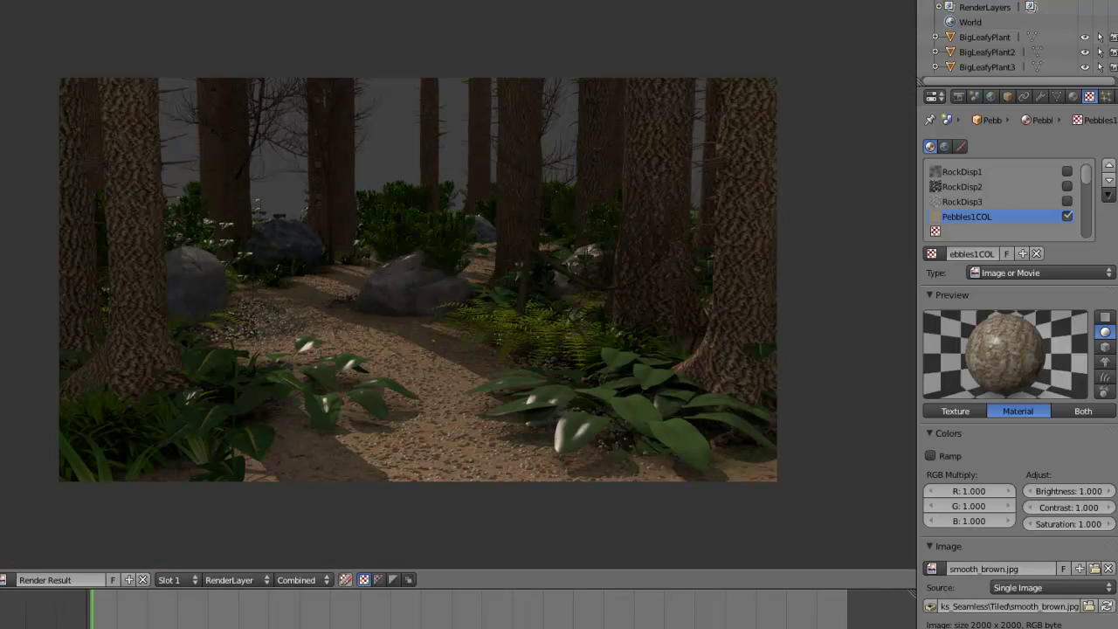
pyautogui.scroll(4, 713, 216)
pyautogui.moveTo(714, 216); pyautogui.dragTo(715, 240, button='middle')
pyautogui.scroll(3, 526, 368)
pyautogui.scroll(-2, 472, 374)
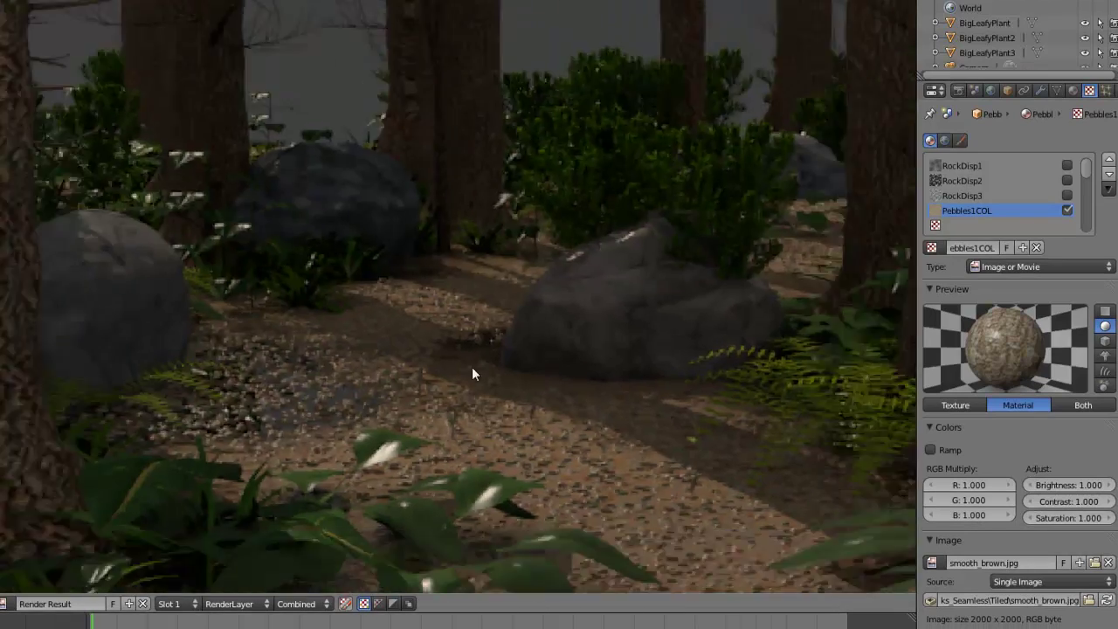
pyautogui.scroll(-2, 472, 374)
pyautogui.scroll(-3, 434, 416)
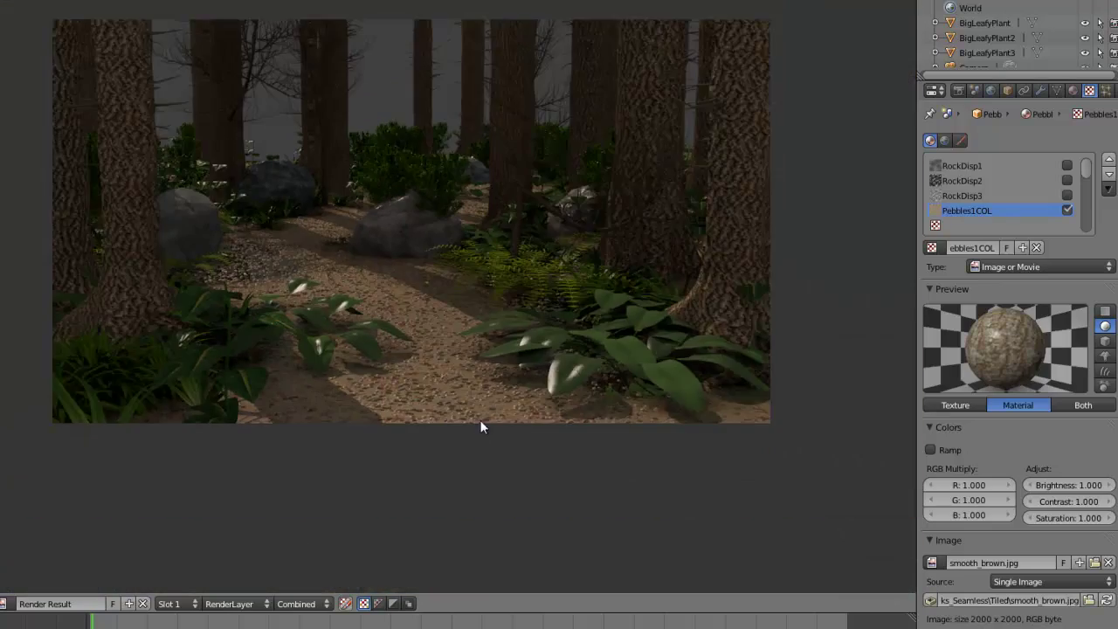
pyautogui.scroll(4, 482, 411)
pyautogui.scroll(1, 559, 559)
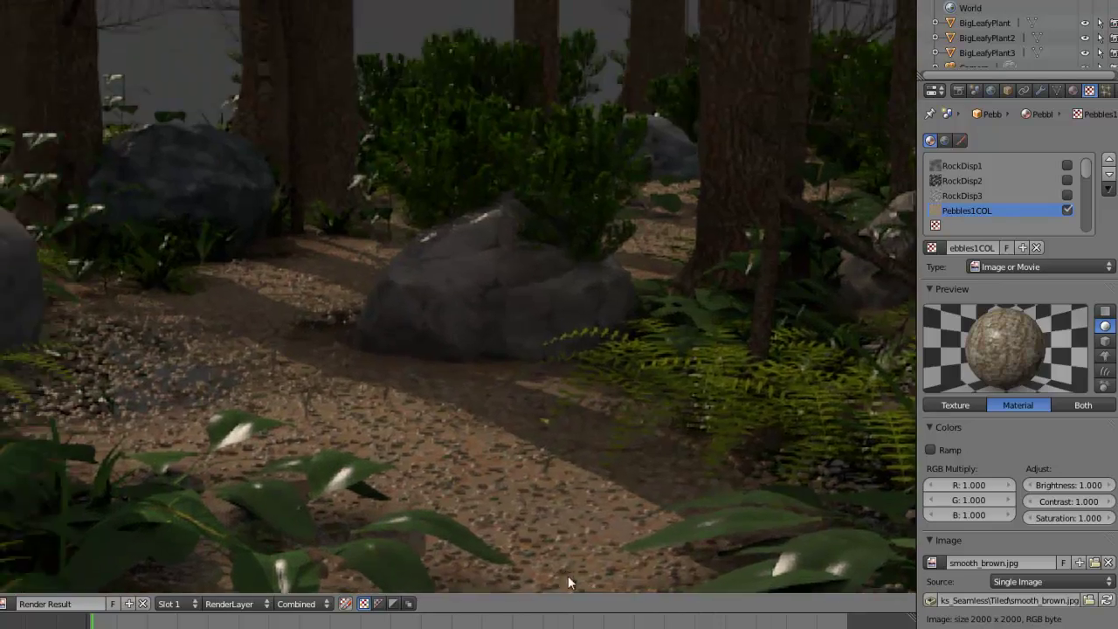
pyautogui.scroll(-3, 565, 550)
pyautogui.moveTo(562, 536); pyautogui.dragTo(469, 447, button='middle')
pyautogui.scroll(3, 470, 447)
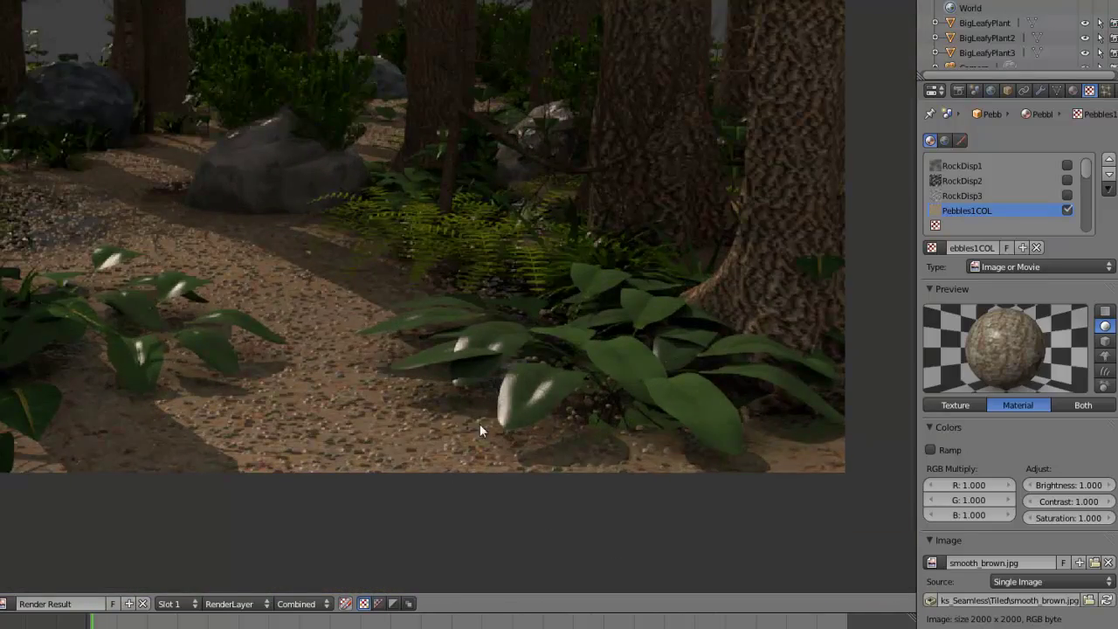
pyautogui.scroll(3, 471, 393)
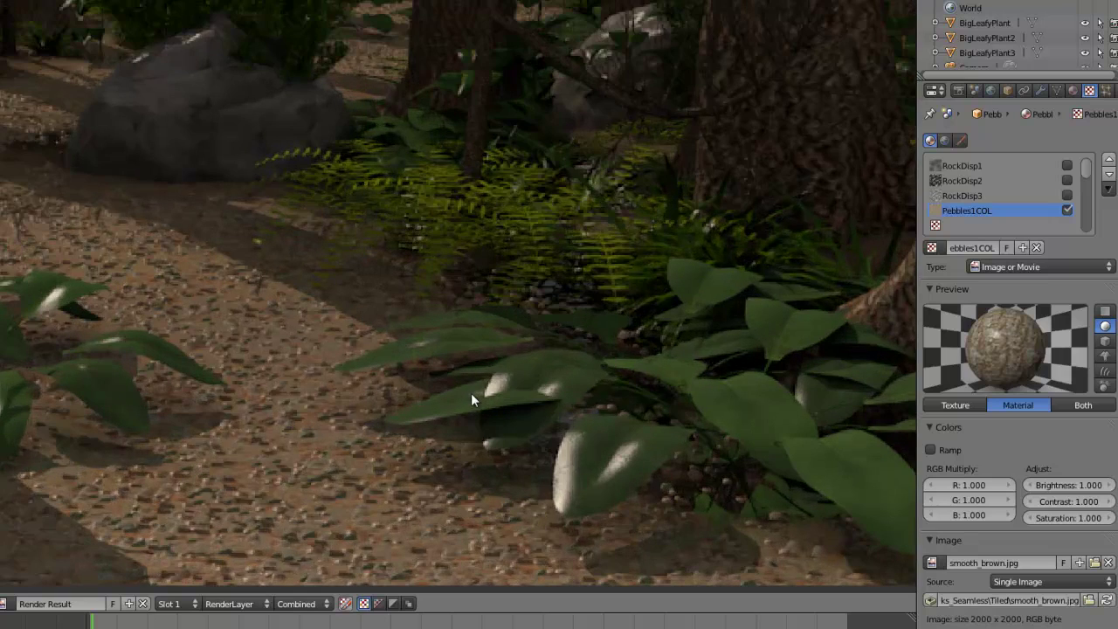
pyautogui.scroll(-5, 471, 393)
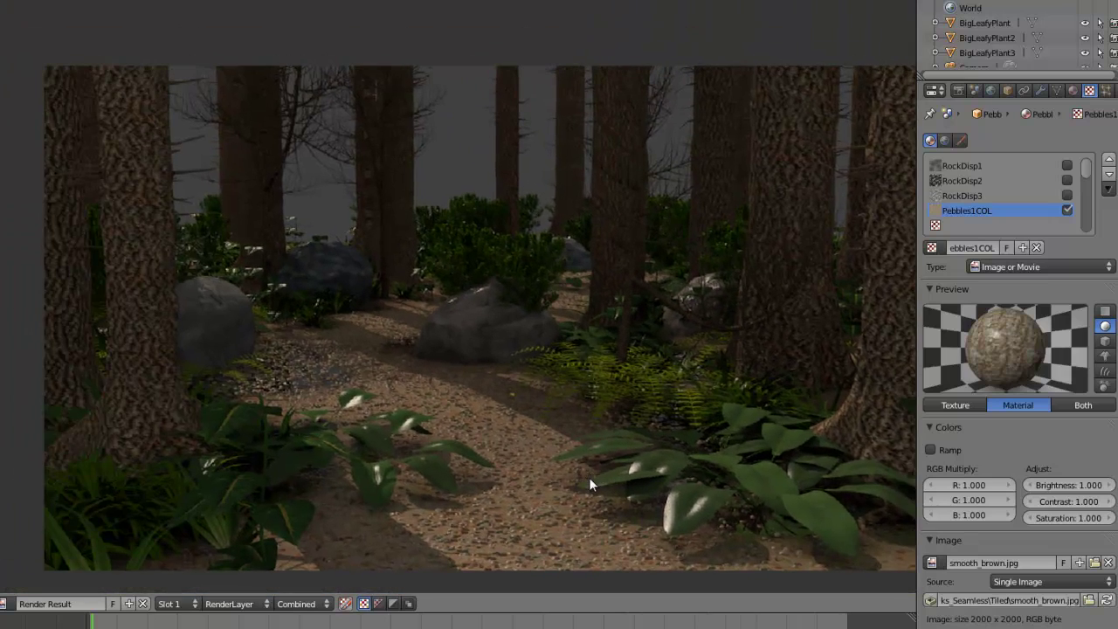
pyautogui.scroll(-4, 593, 493)
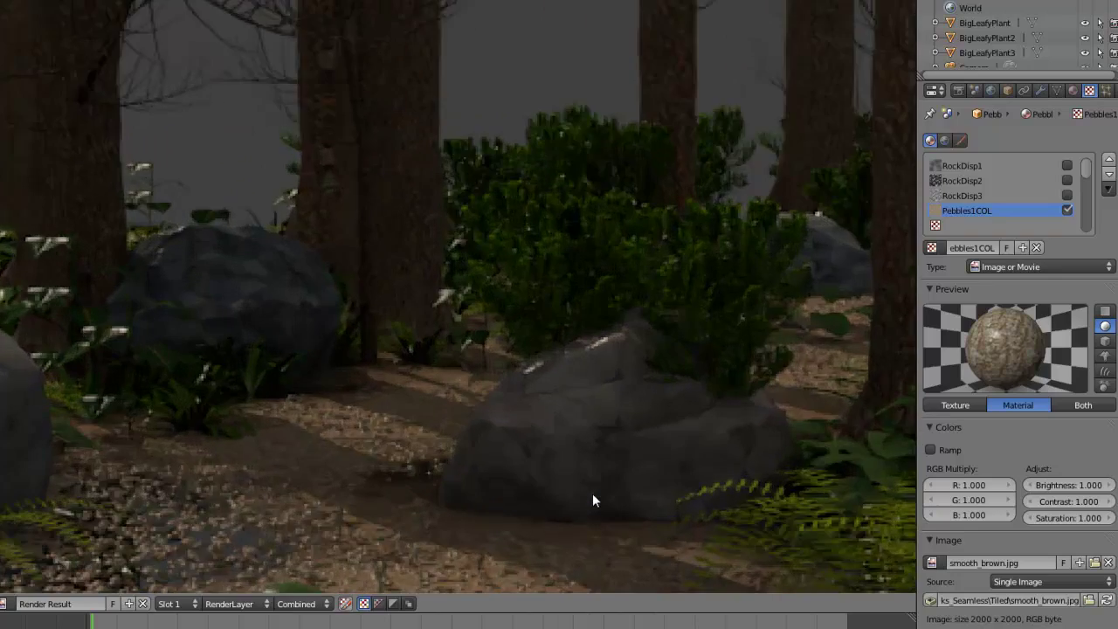
pyautogui.scroll(5, 476, 367)
pyautogui.scroll(-2, 471, 366)
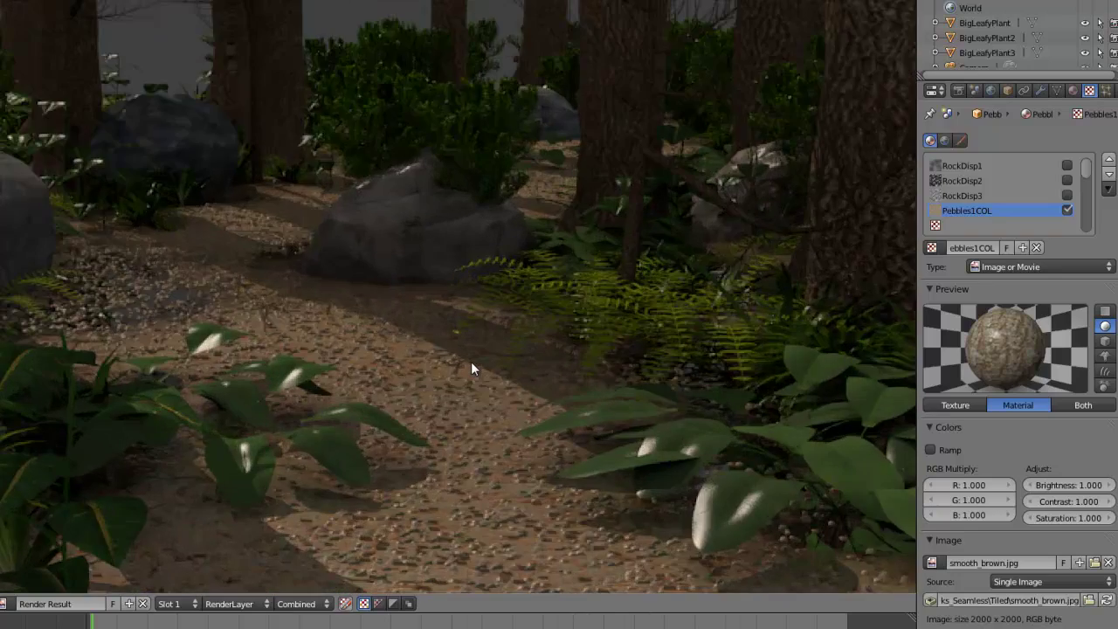
pyautogui.scroll(1, 584, 298)
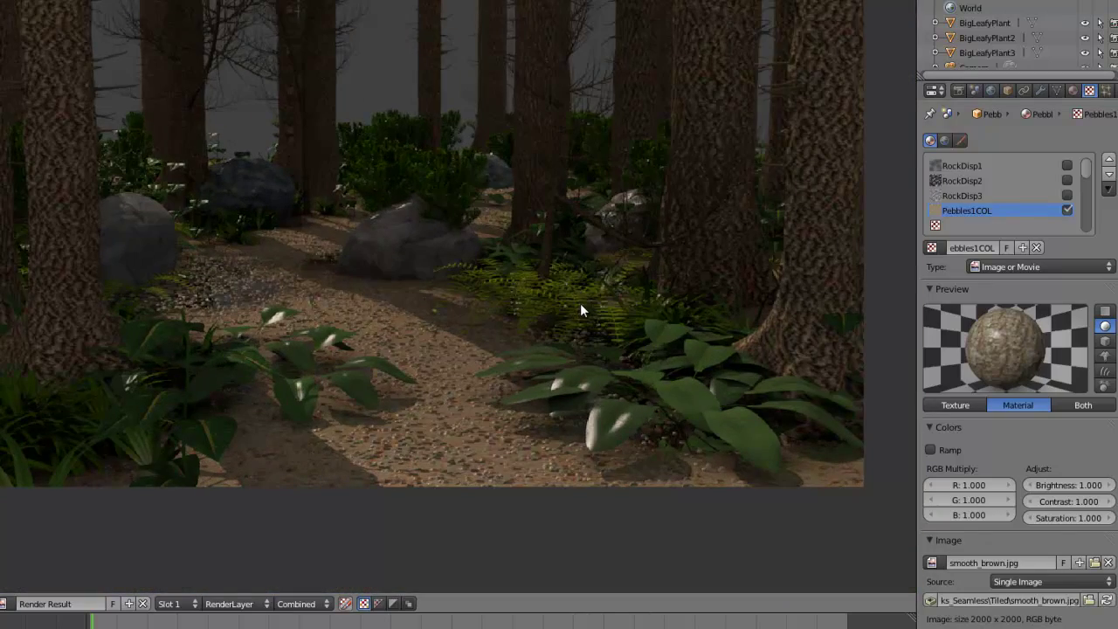
# Set the particle size to 0.15 and the random size to 0.3 in the ground plane's Plants particle system.
pyautogui.press('Escape')
pyautogui.press('KP_1')
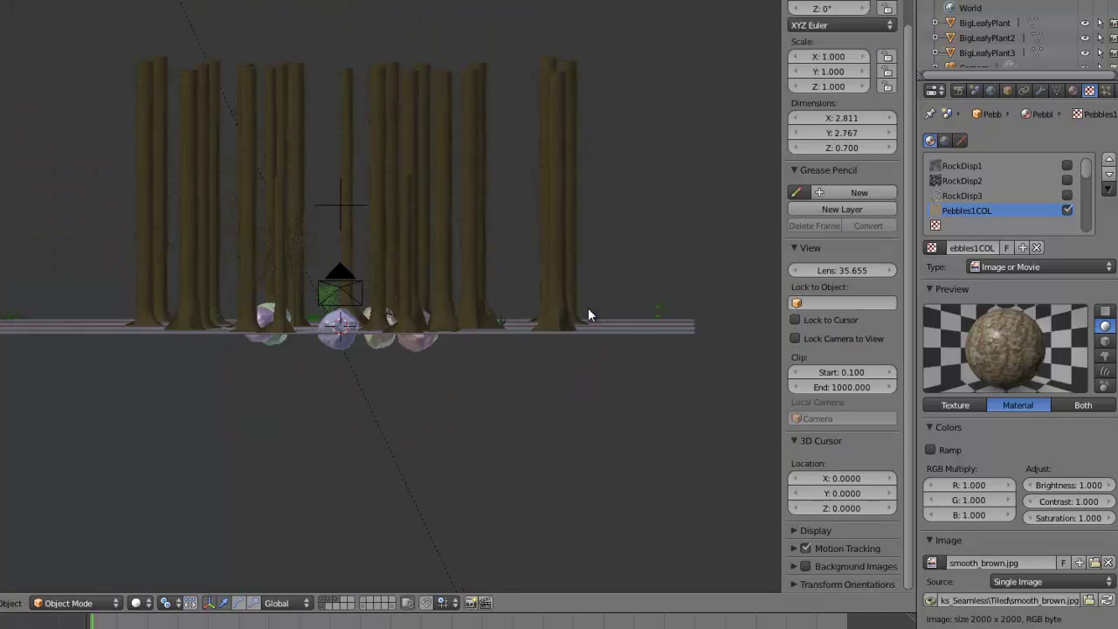
pyautogui.rightClick(618, 340)
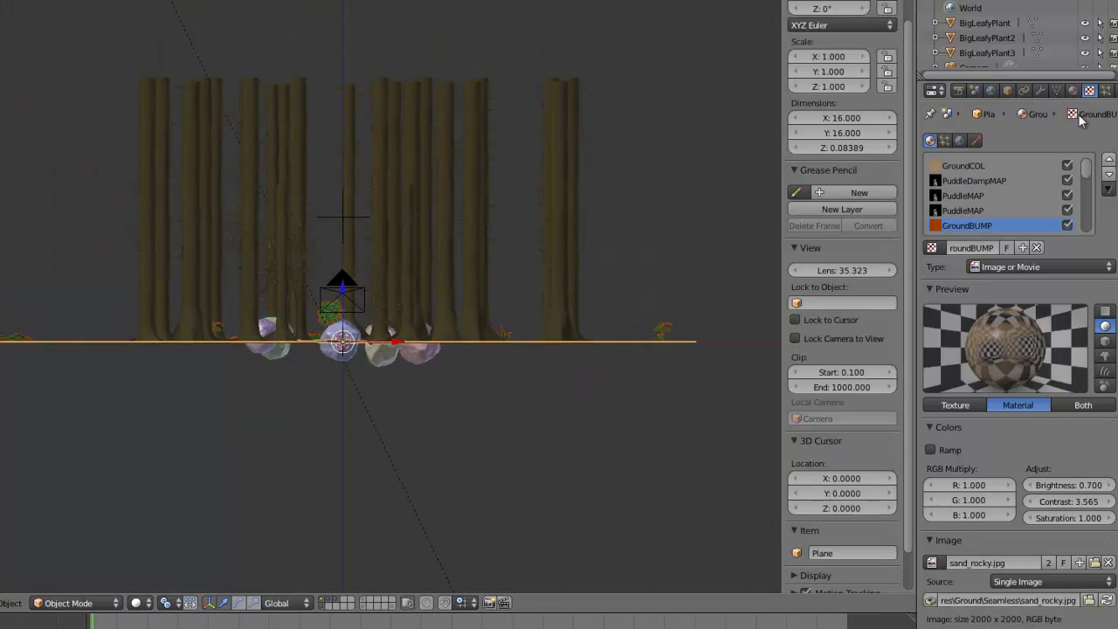
pyautogui.click(1106, 90)
pyautogui.scroll(8, 1050, 189)
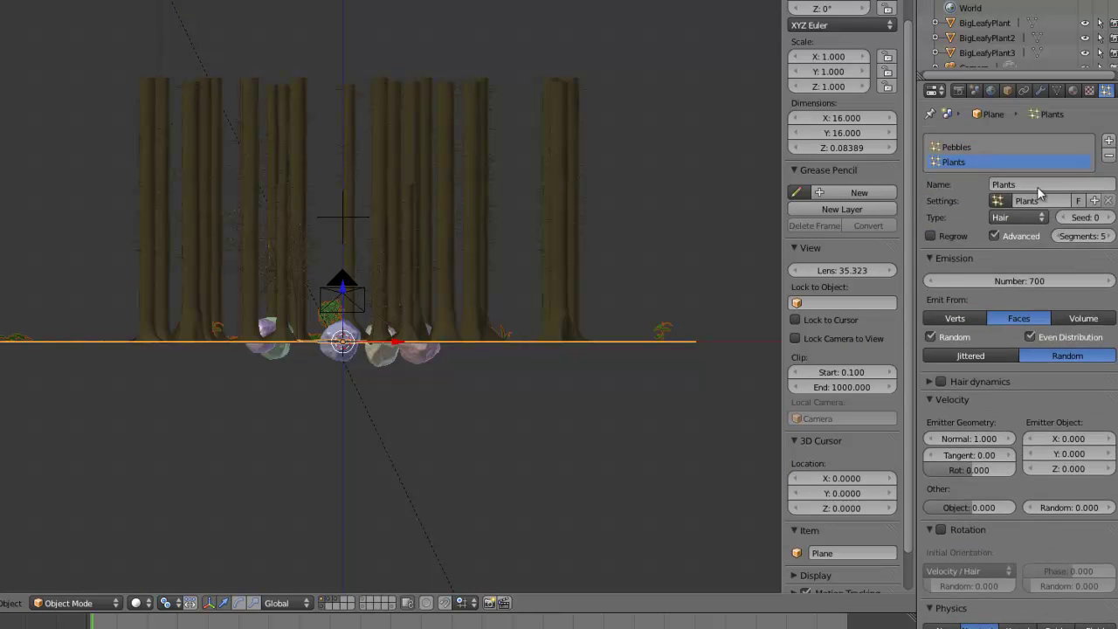
pyautogui.scroll(-4, 996, 367)
pyautogui.scroll(-3, 991, 383)
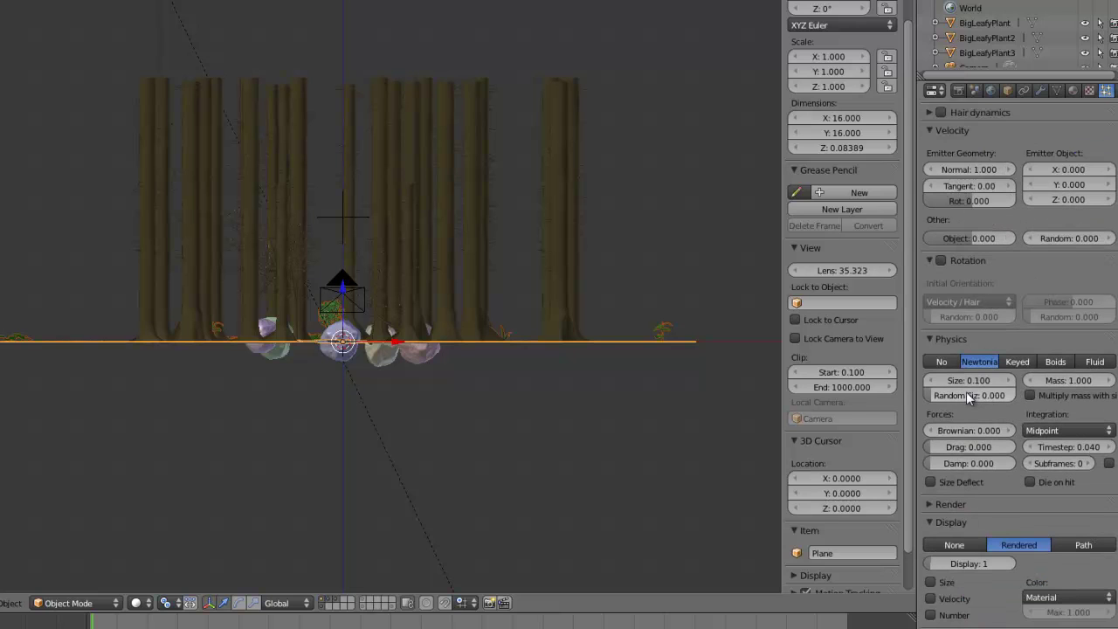
pyautogui.click(968, 382)
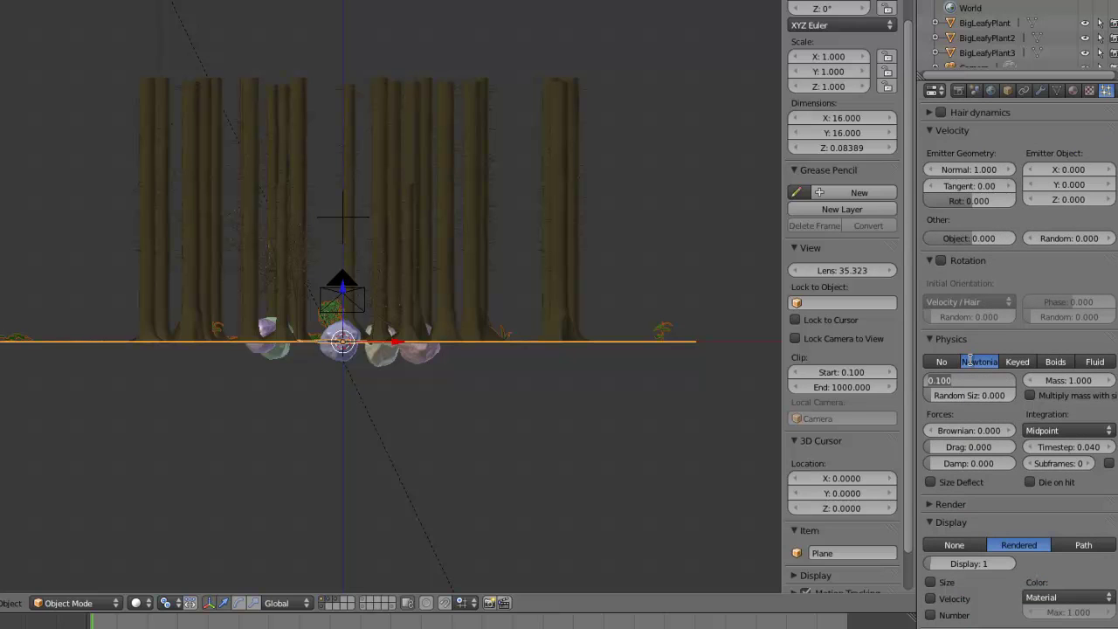
pyautogui.press('BackSpace')
pyautogui.write('.15')
pyautogui.press('Return')
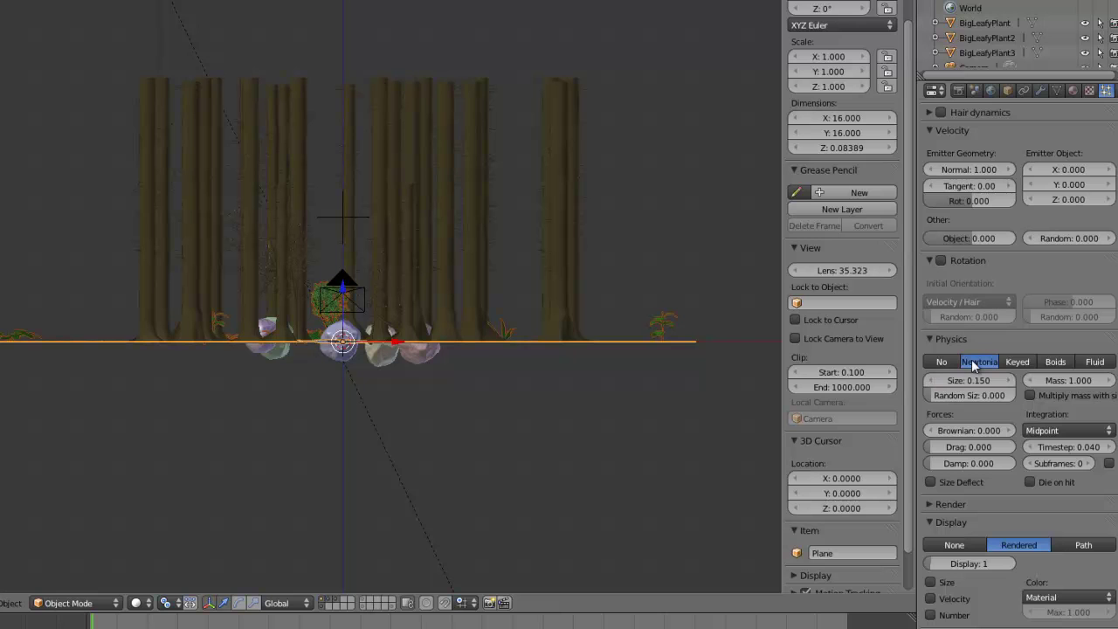
pyautogui.click(972, 391)
pyautogui.press('BackSpace')
pyautogui.write('.3')
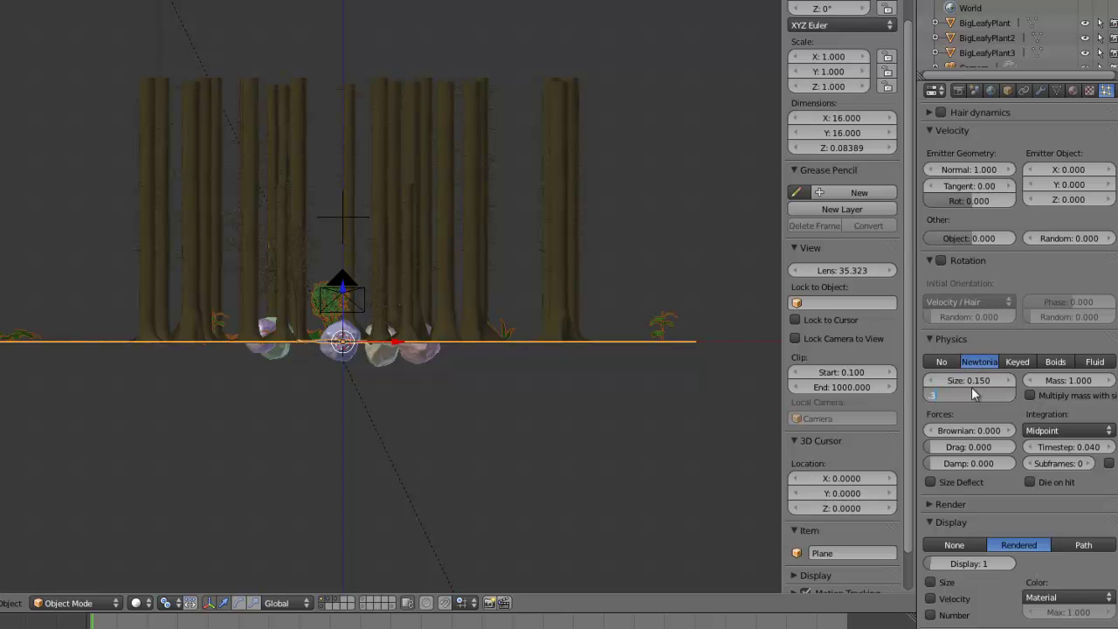
pyautogui.press('Return')
# Set the emission number of the ground plane's Plants particle system to 1200.
pyautogui.moveTo(365, 72); pyautogui.dragTo(422, 229, button='middle')
pyautogui.scroll(4, 423, 229)
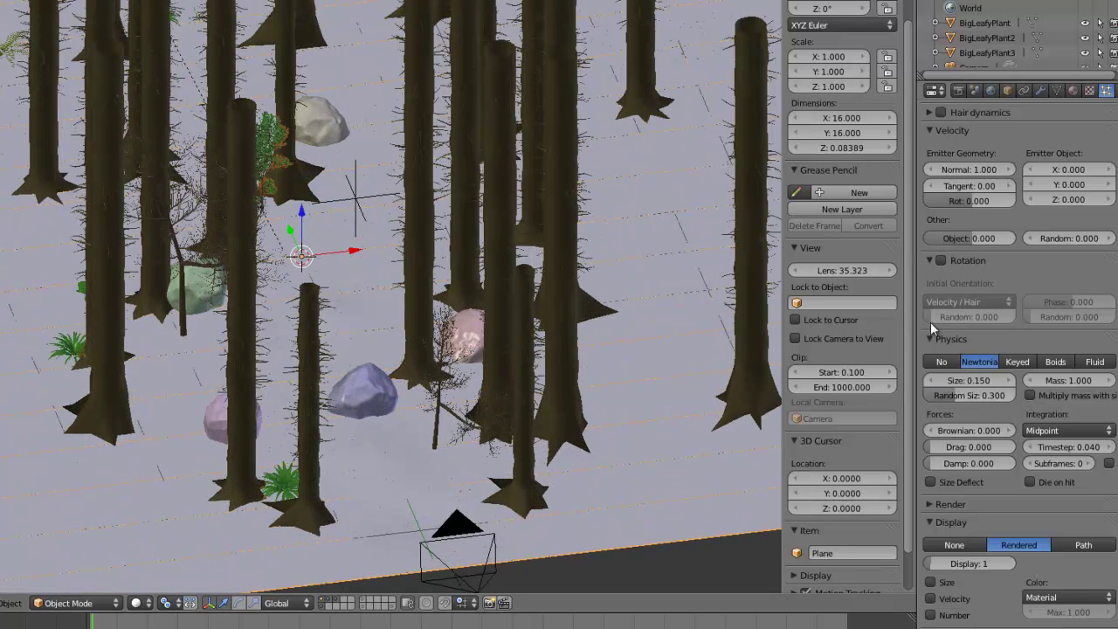
pyautogui.scroll(-4, 1014, 353)
pyautogui.scroll(9, 1025, 378)
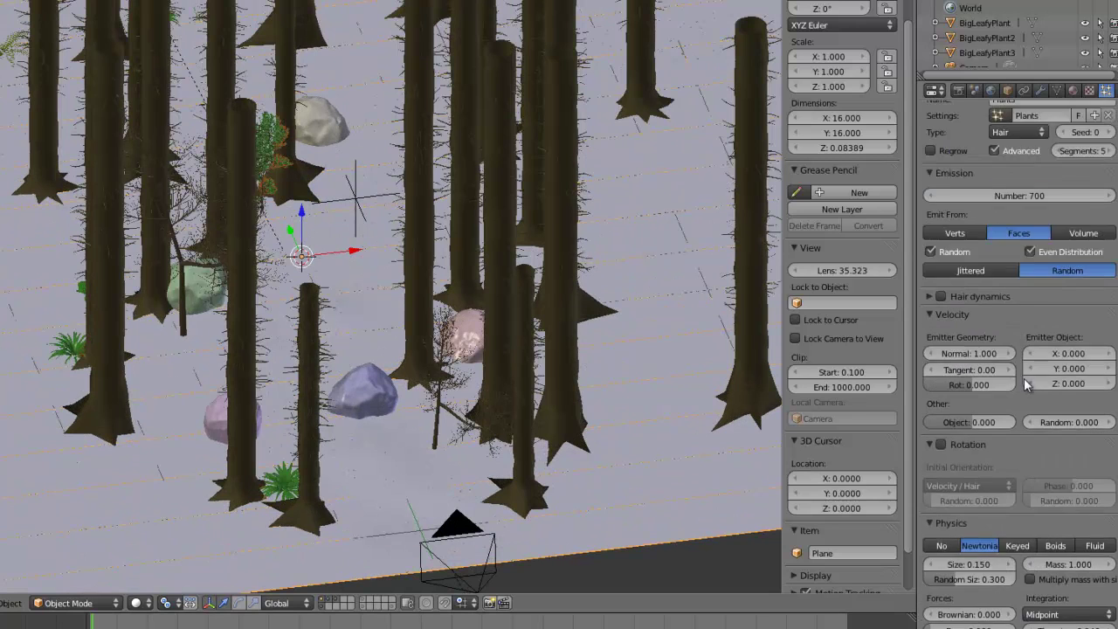
pyautogui.scroll(3, 1027, 385)
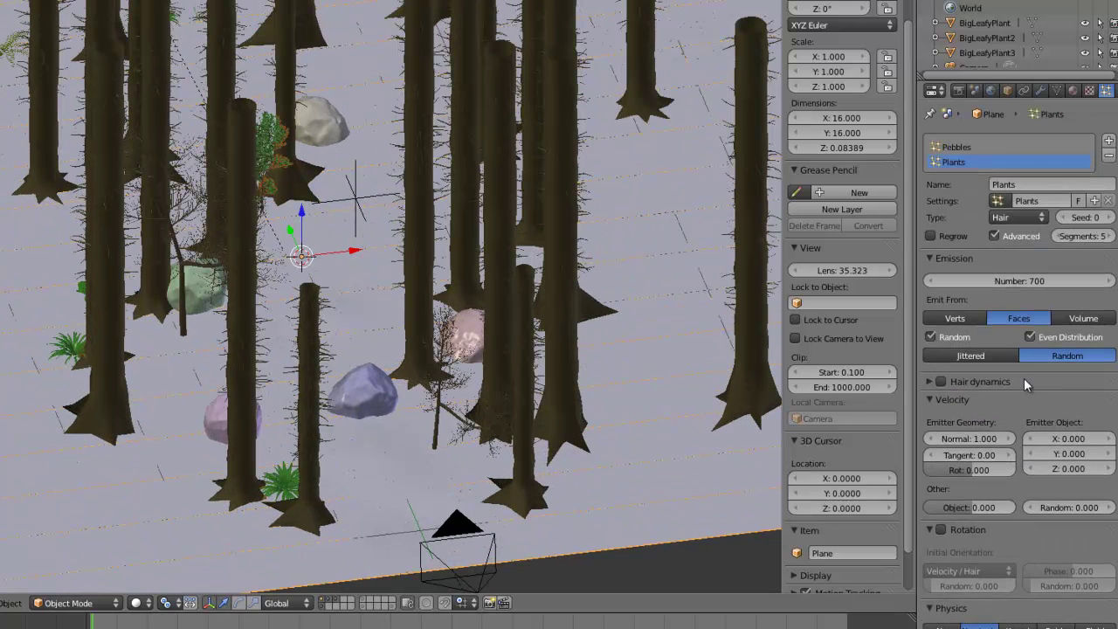
pyautogui.click(1024, 280)
pyautogui.write('100')
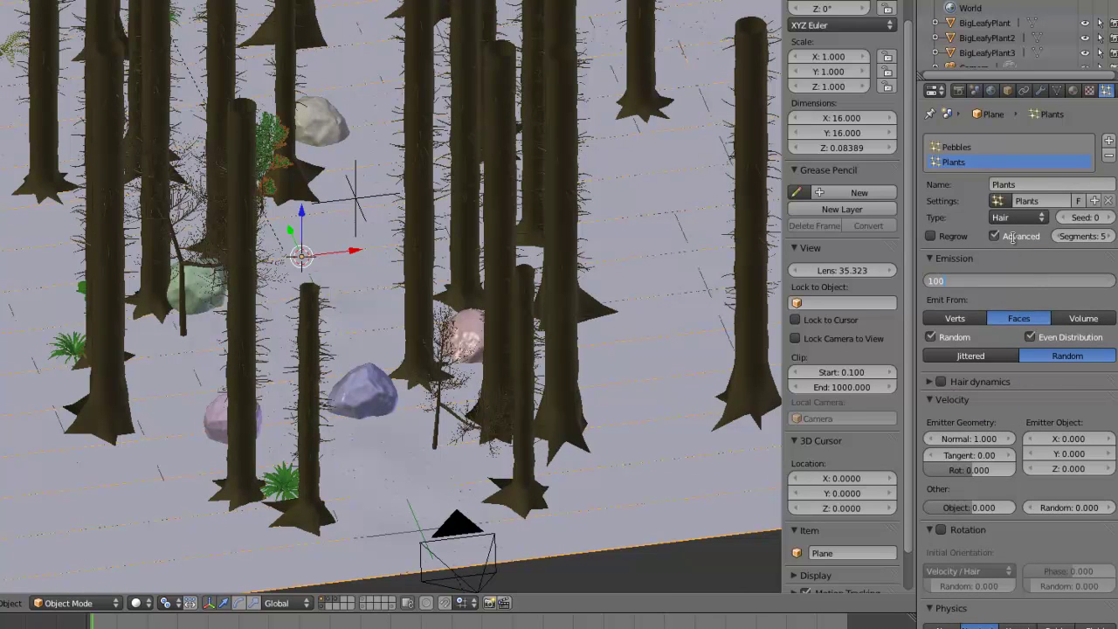
pyautogui.press('BackSpace')
pyautogui.press('BackSpace')
pyautogui.write('200')
pyautogui.press('Return')
# View the scene through the camera and save over the existing blend file.
pyautogui.press('KP_0')
pyautogui.hotkey('ctrl', 's')
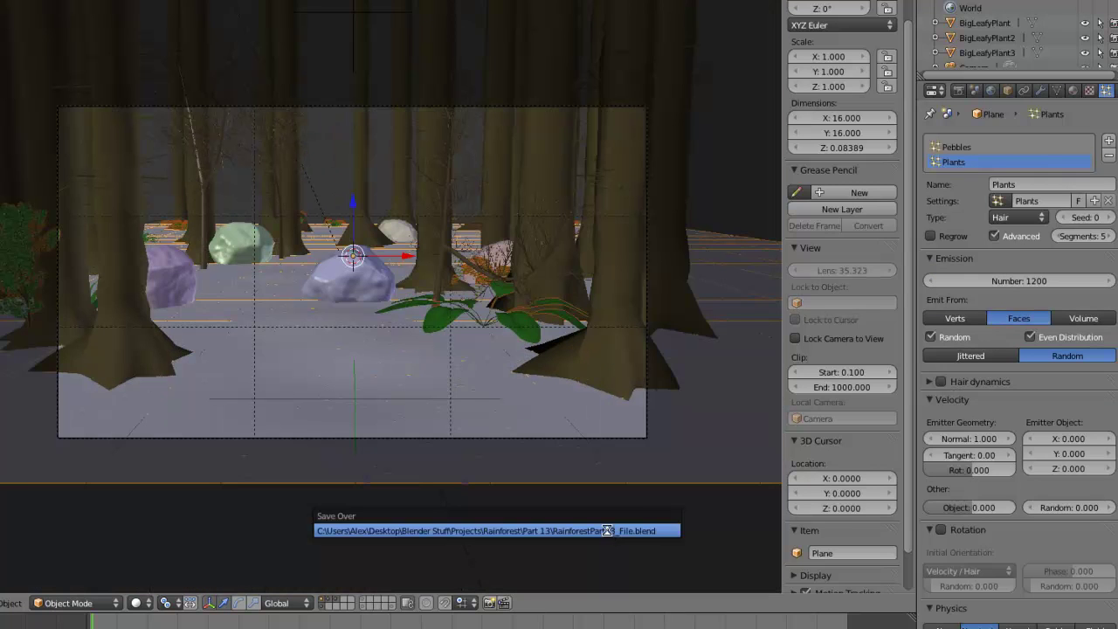
pyautogui.click(607, 530)
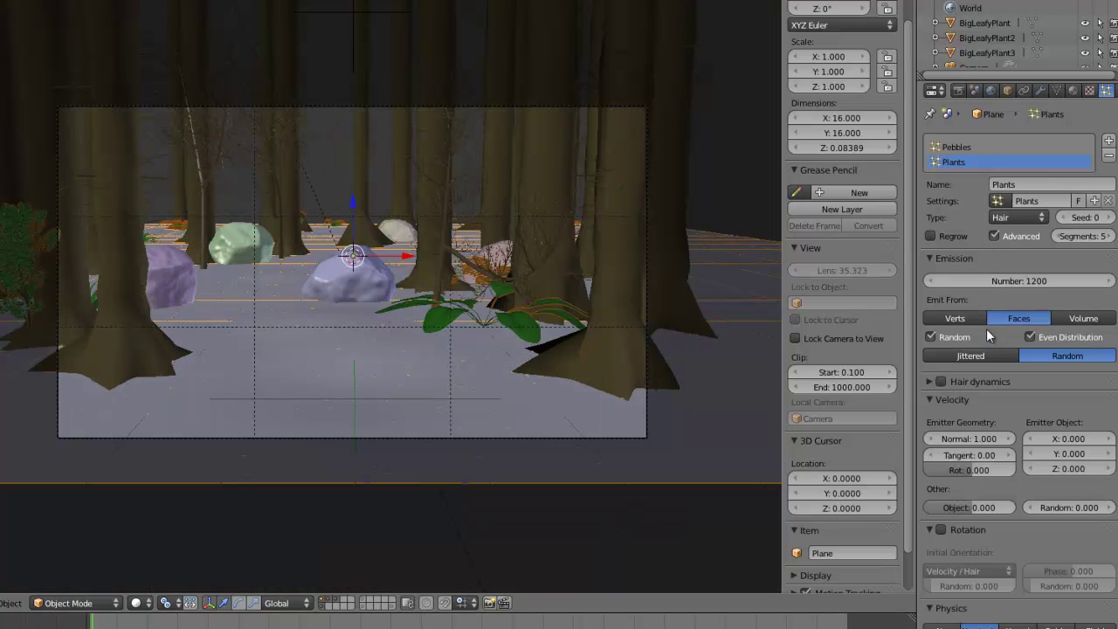
# Review the Plants particle system's emission, velocity and physics settings.
pyautogui.scroll(-3, 1000, 394)
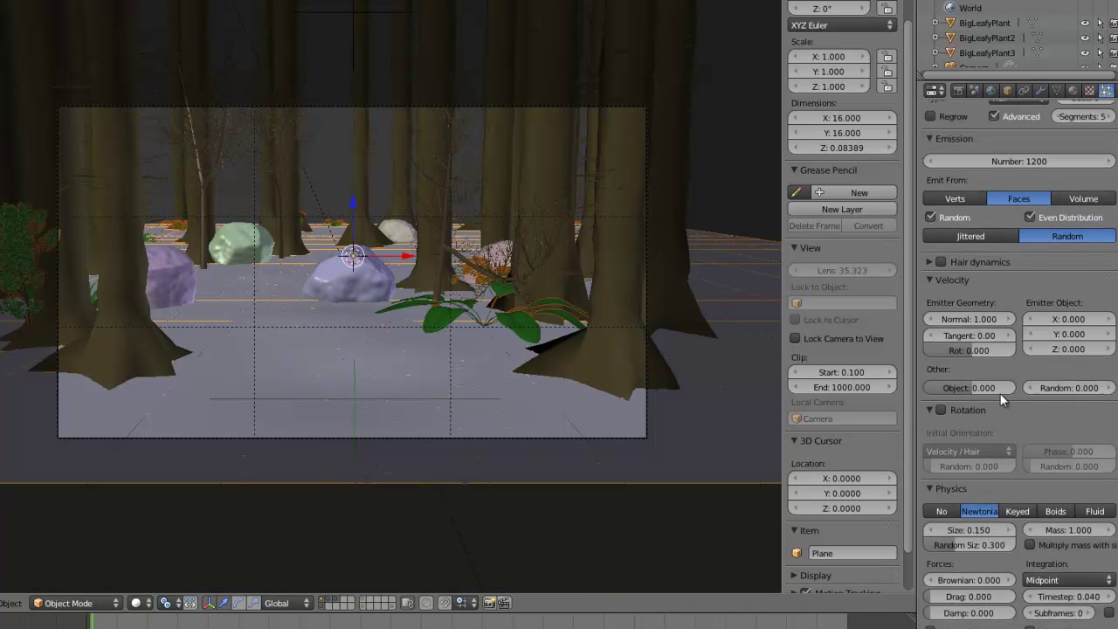
pyautogui.scroll(3, 1001, 393)
pyautogui.scroll(-3, 1021, 366)
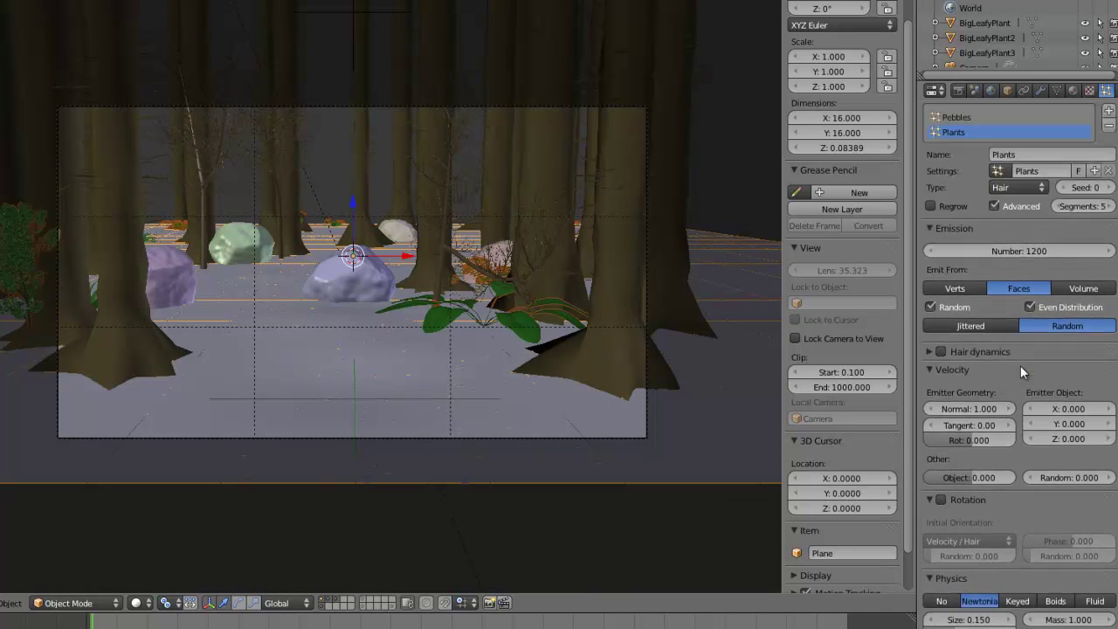
pyautogui.scroll(3, 1020, 365)
pyautogui.scroll(-4, 1020, 364)
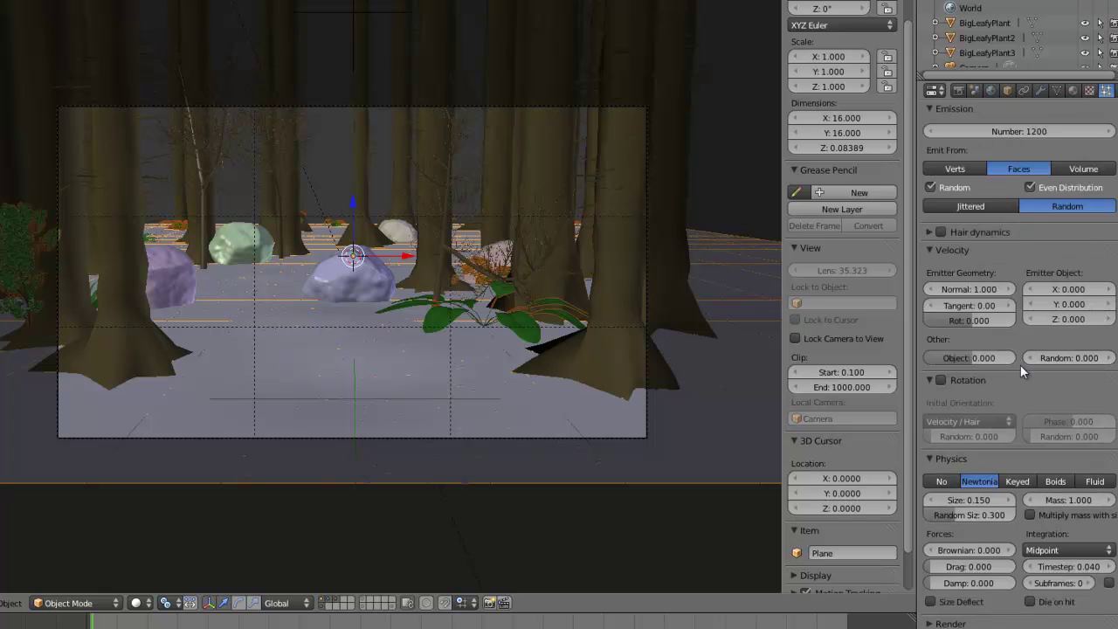
pyautogui.scroll(3, 1020, 364)
pyautogui.scroll(1, 997, 382)
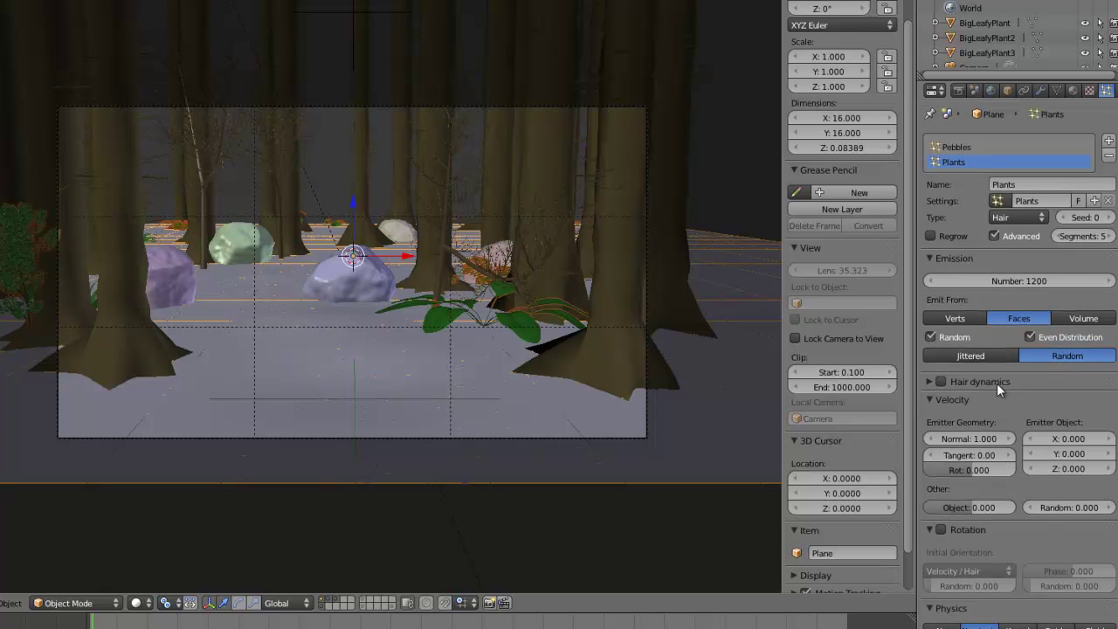
pyautogui.scroll(-3, 997, 262)
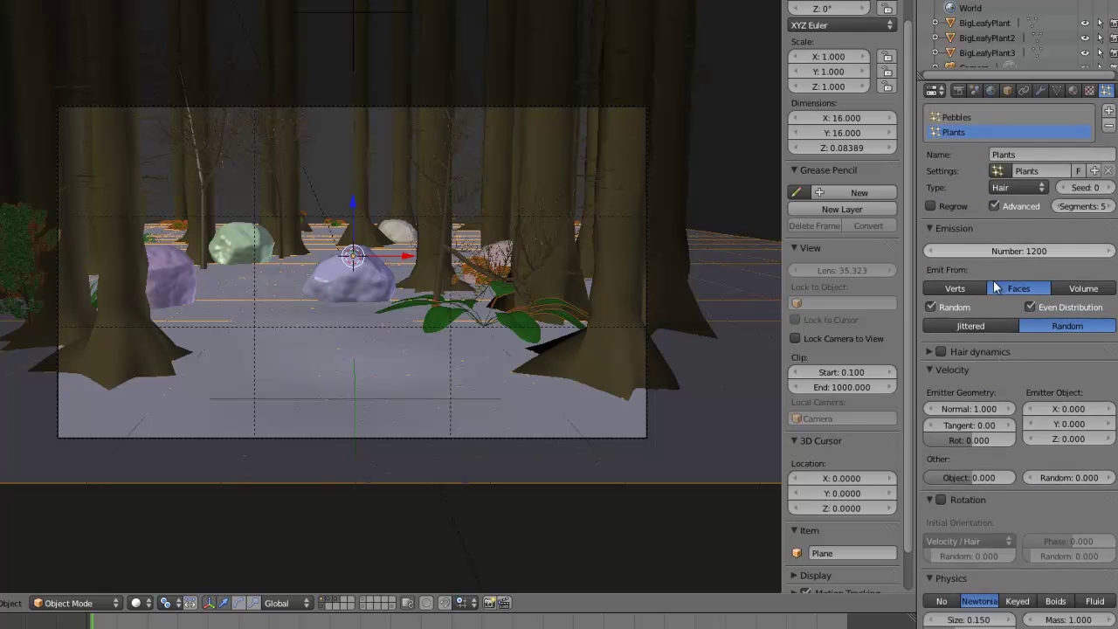
pyautogui.scroll(3, 1005, 295)
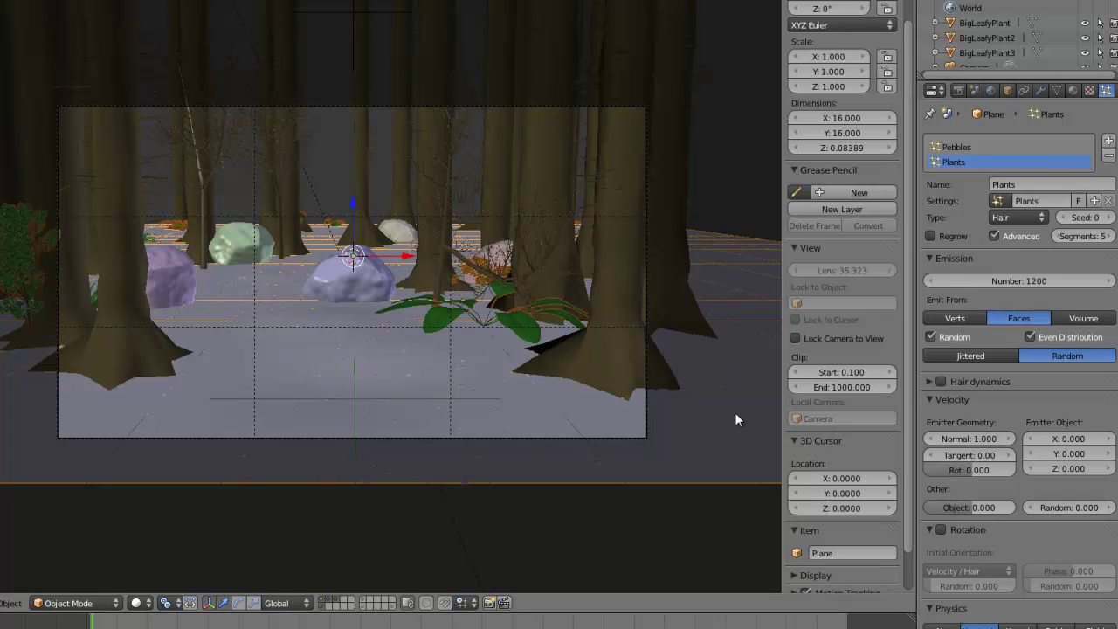
# Increase the Plants particle system's emission number to 1300.
pyautogui.click(1017, 280)
pyautogui.write('1300')
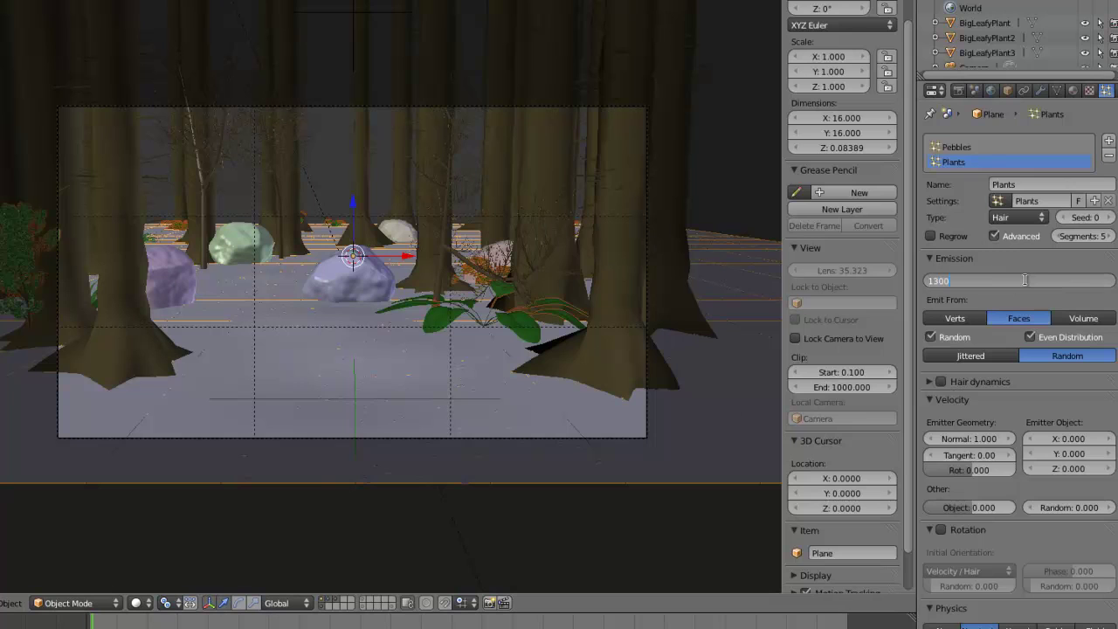
pyautogui.press('Return')
pyautogui.scroll(-3, 1022, 291)
pyautogui.scroll(1, 1021, 398)
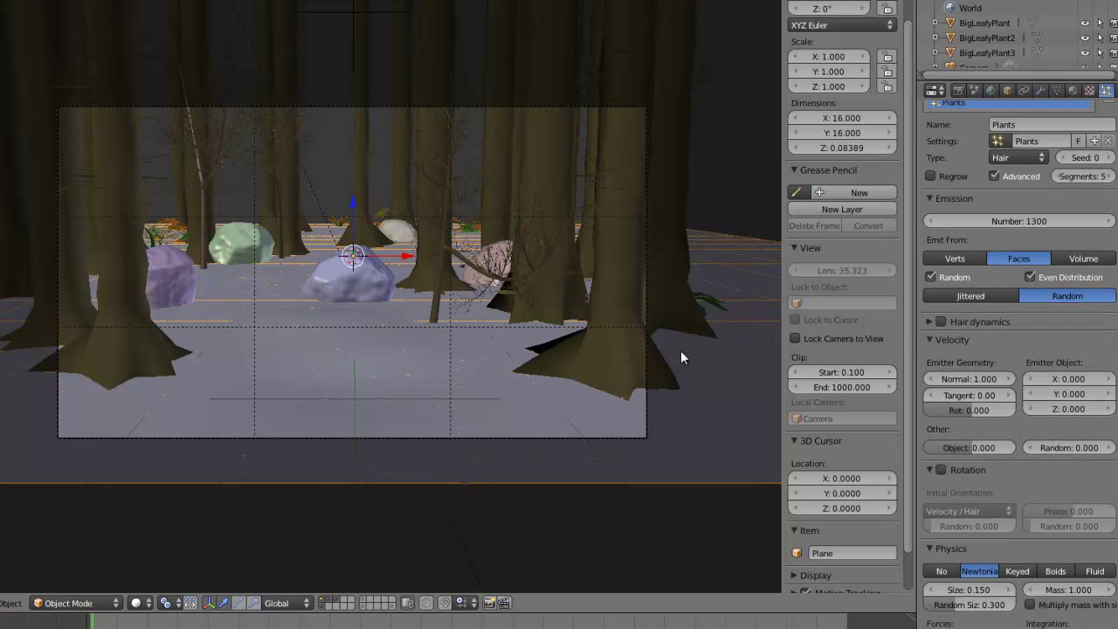
# Save over the existing blend file and render the forest scene from the camera.
pyautogui.press('s')
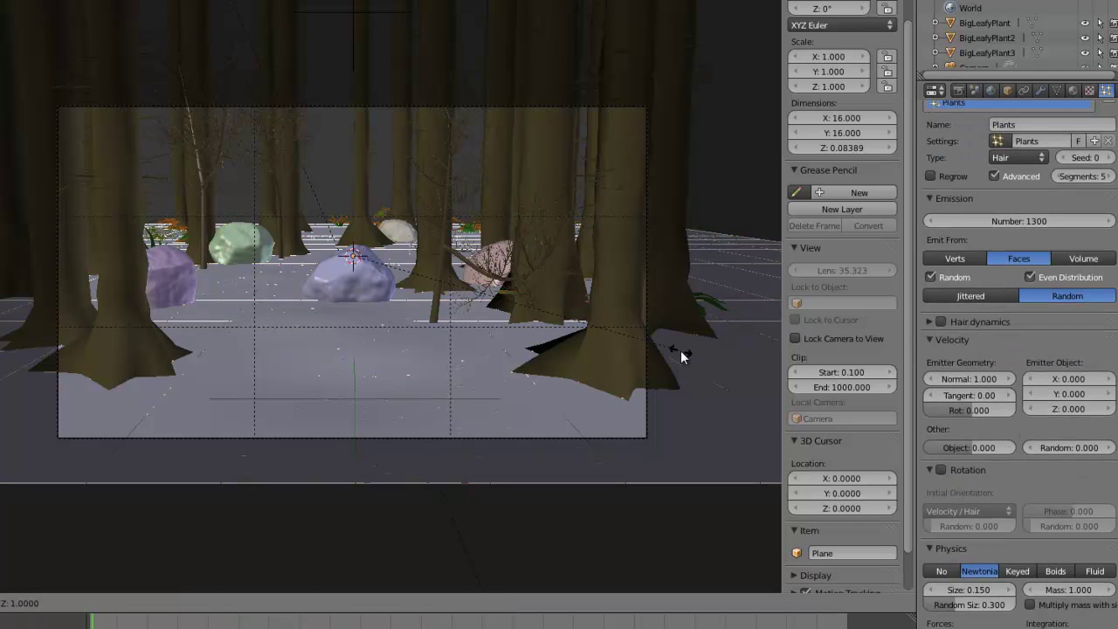
pyautogui.press('Escape')
pyautogui.hotkey('ctrl', 's')
pyautogui.click(681, 345)
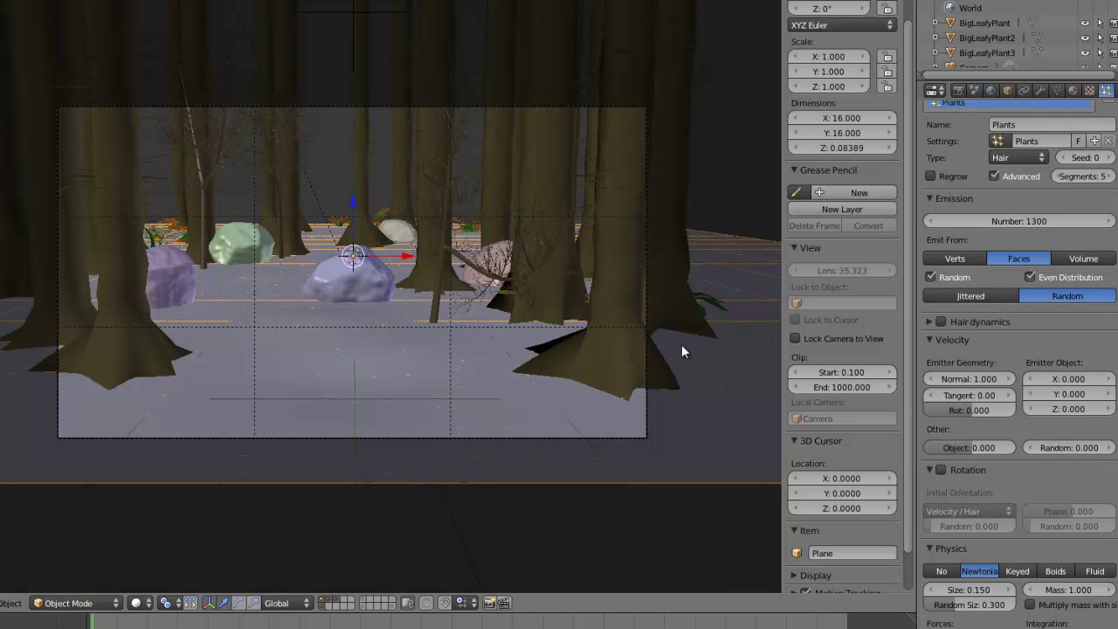
pyautogui.press('F12')
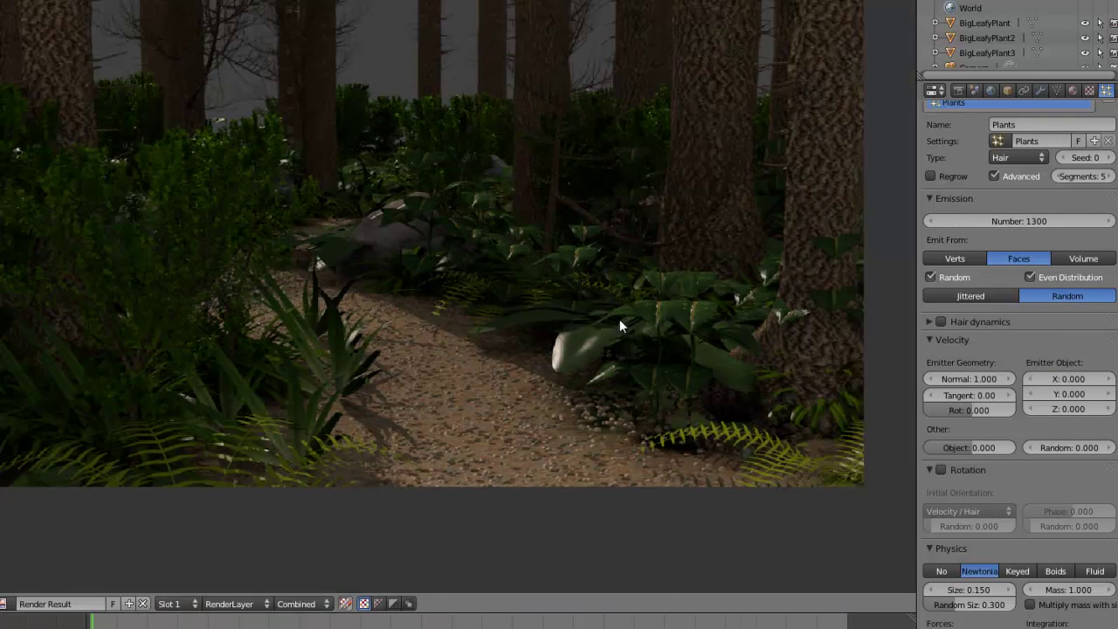
# Examine the finished render up close and as a whole, checking plant density and variety along the gravel path, rocks and tree trunks.
pyautogui.scroll(-1, 628, 315)
pyautogui.scroll(2, 628, 302)
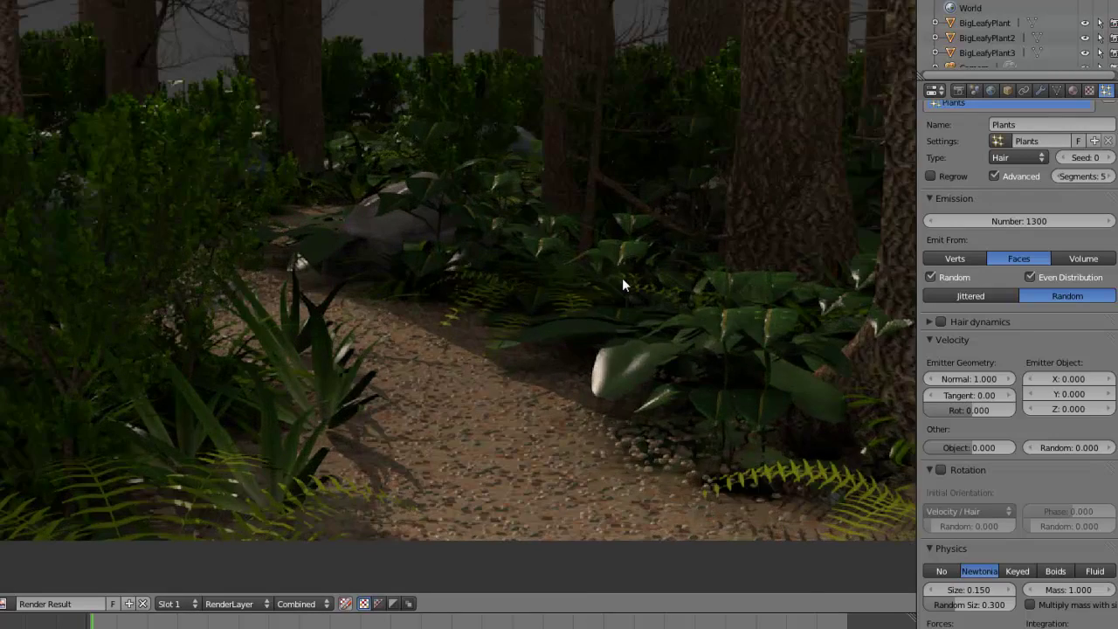
pyautogui.scroll(1, 622, 277)
pyautogui.scroll(-2, 622, 278)
pyautogui.scroll(1, 622, 279)
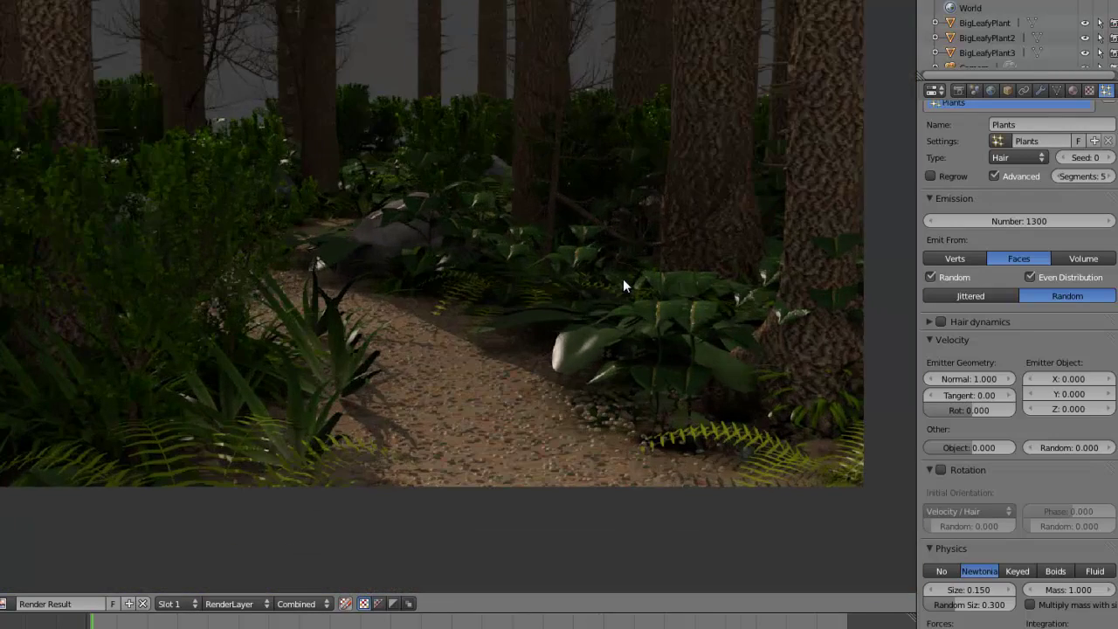
pyautogui.scroll(4, 632, 330)
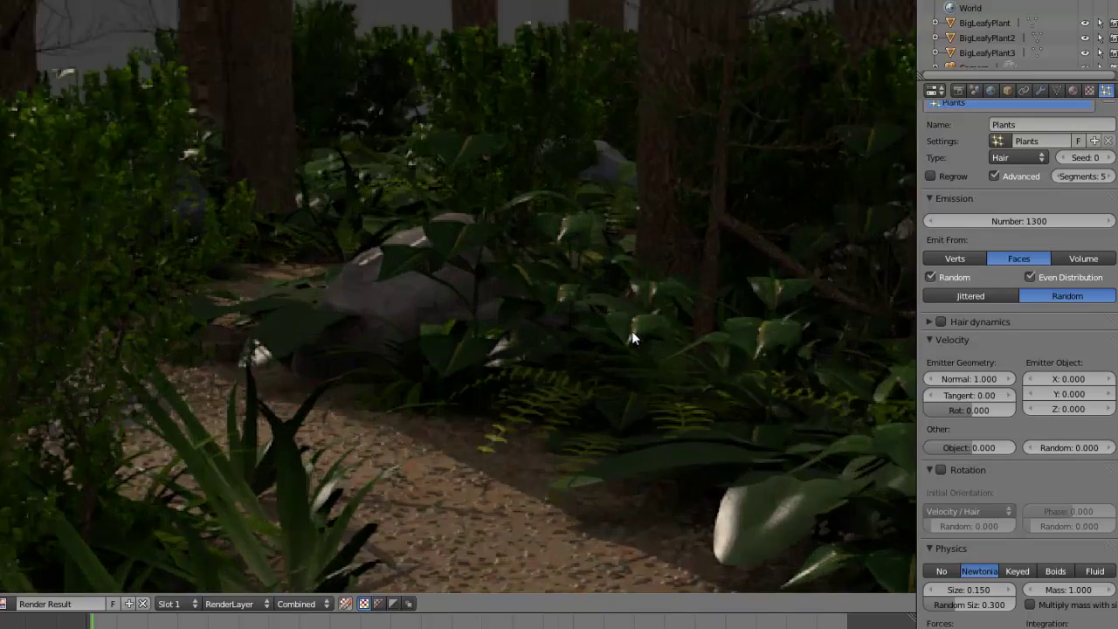
pyautogui.moveTo(632, 330); pyautogui.dragTo(650, 478, button='middle')
pyautogui.scroll(-3, 665, 397)
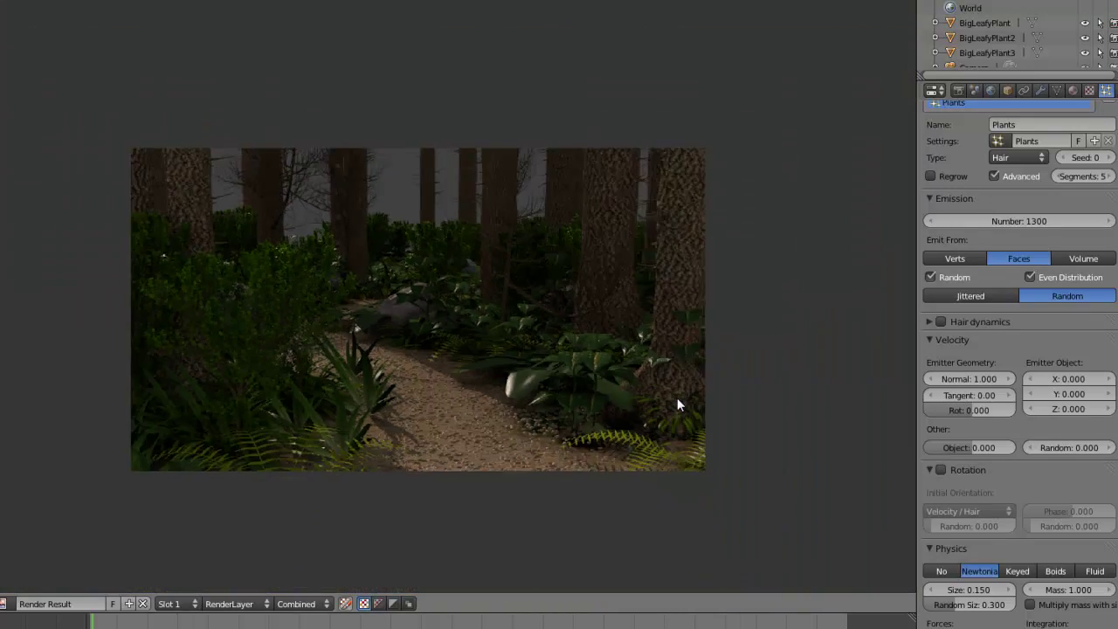
pyautogui.scroll(1, 677, 398)
pyautogui.scroll(1, 679, 404)
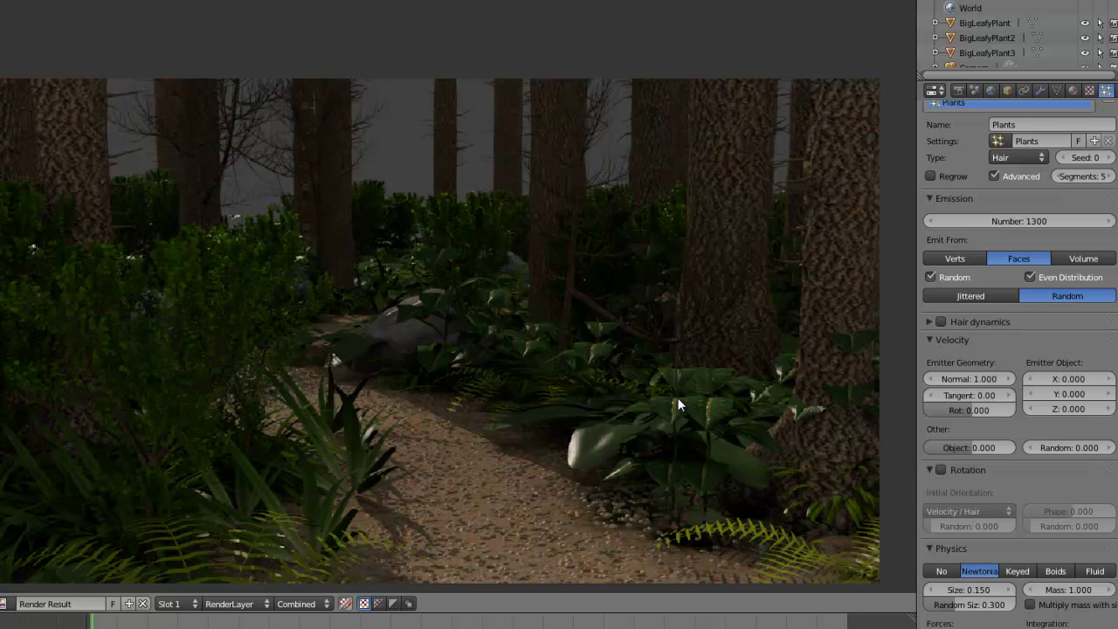
pyautogui.scroll(1, 680, 397)
pyautogui.scroll(-2, 662, 335)
pyautogui.scroll(2, 661, 336)
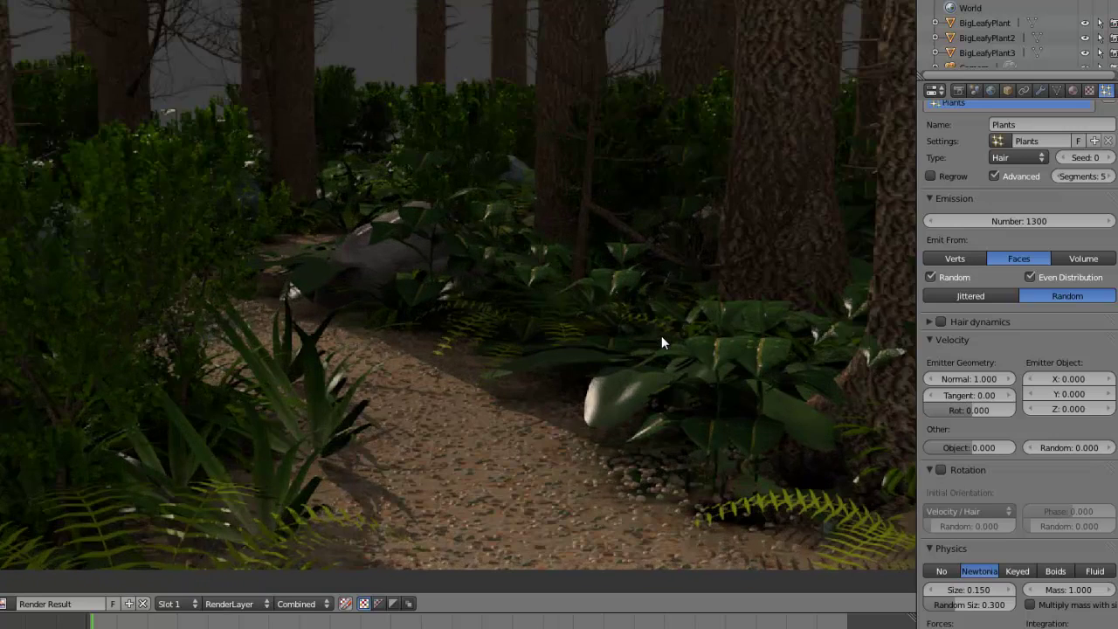
pyautogui.moveTo(609, 189); pyautogui.dragTo(679, 321, button='middle')
pyautogui.scroll(-2, 677, 395)
pyautogui.moveTo(676, 394); pyautogui.dragTo(664, 329, button='middle')
pyautogui.scroll(2, 627, 347)
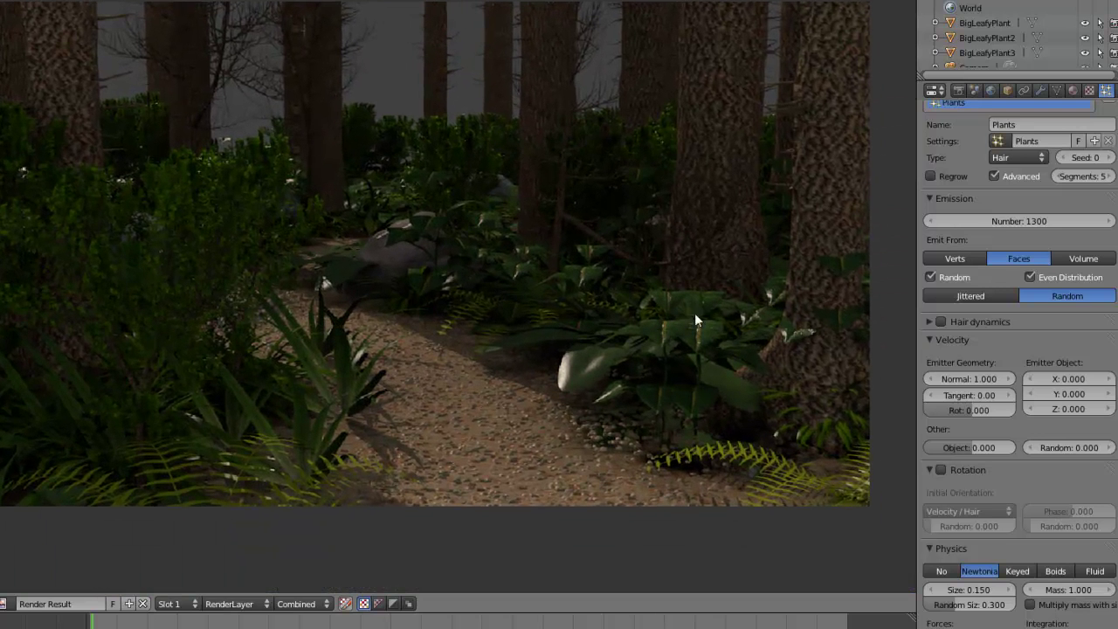
pyautogui.moveTo(792, 382); pyautogui.dragTo(786, 425, button='middle')
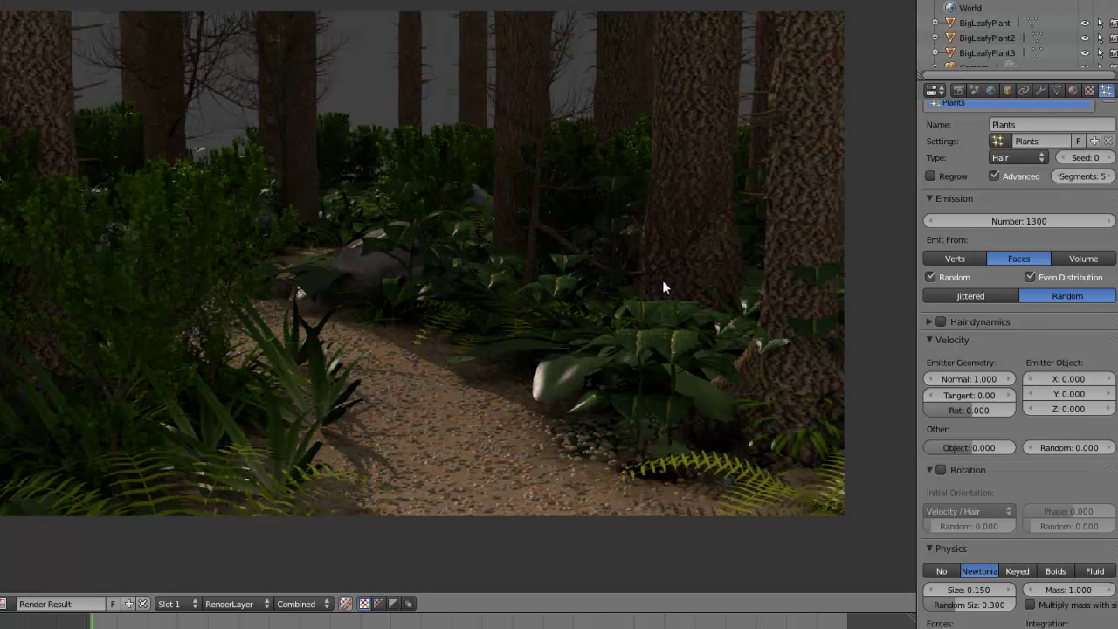
pyautogui.scroll(2, 568, 312)
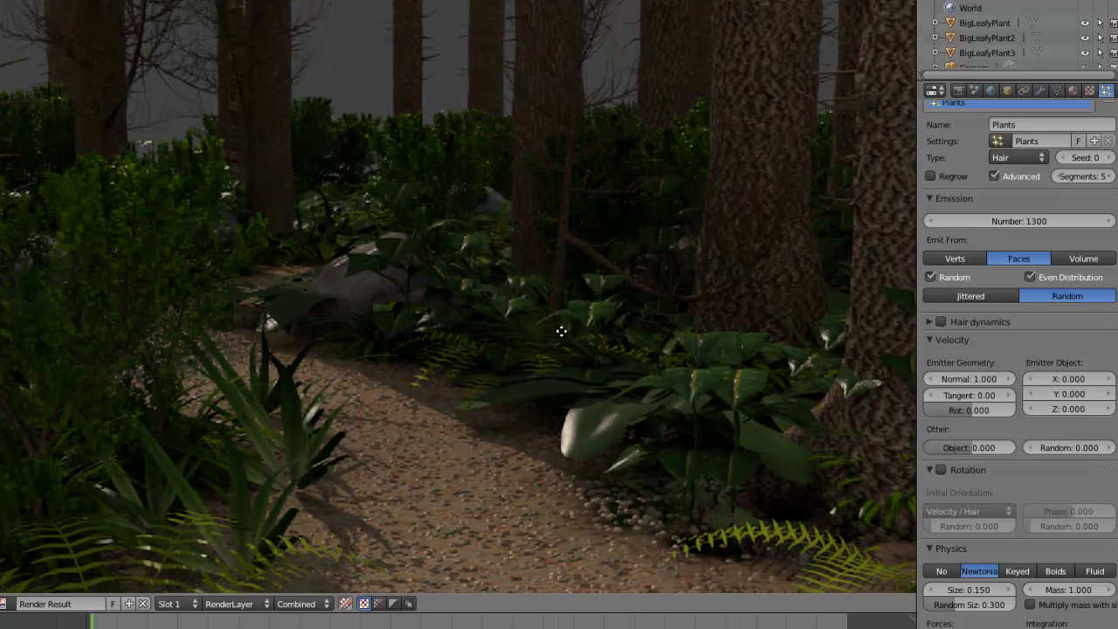
pyautogui.scroll(-1, 571, 306)
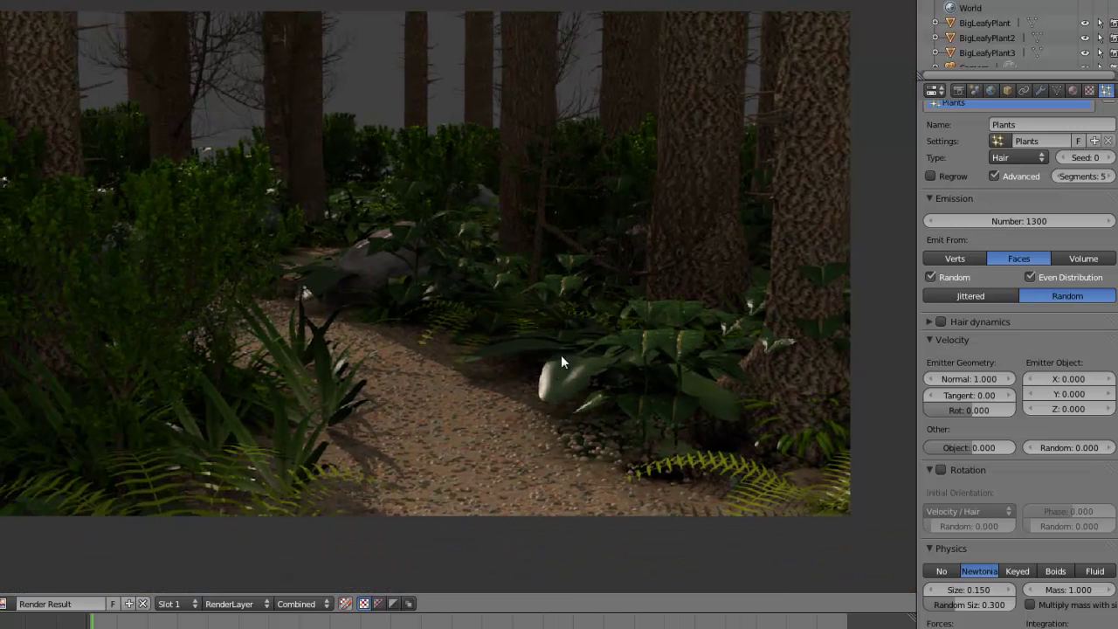
pyautogui.moveTo(563, 399); pyautogui.dragTo(571, 442, button='middle')
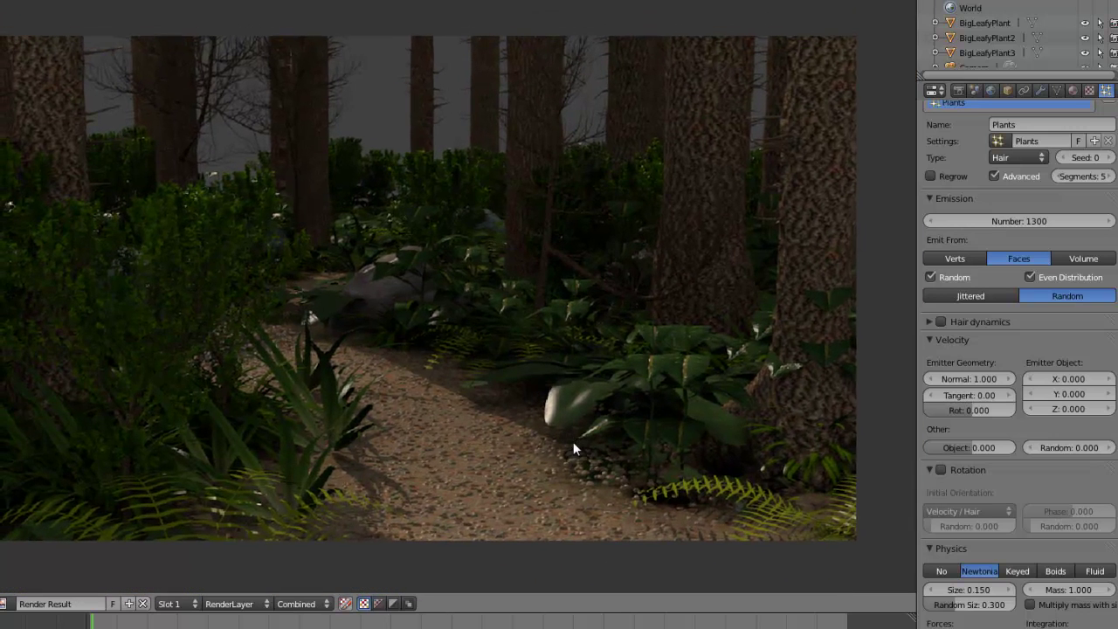
pyautogui.scroll(1, 573, 441)
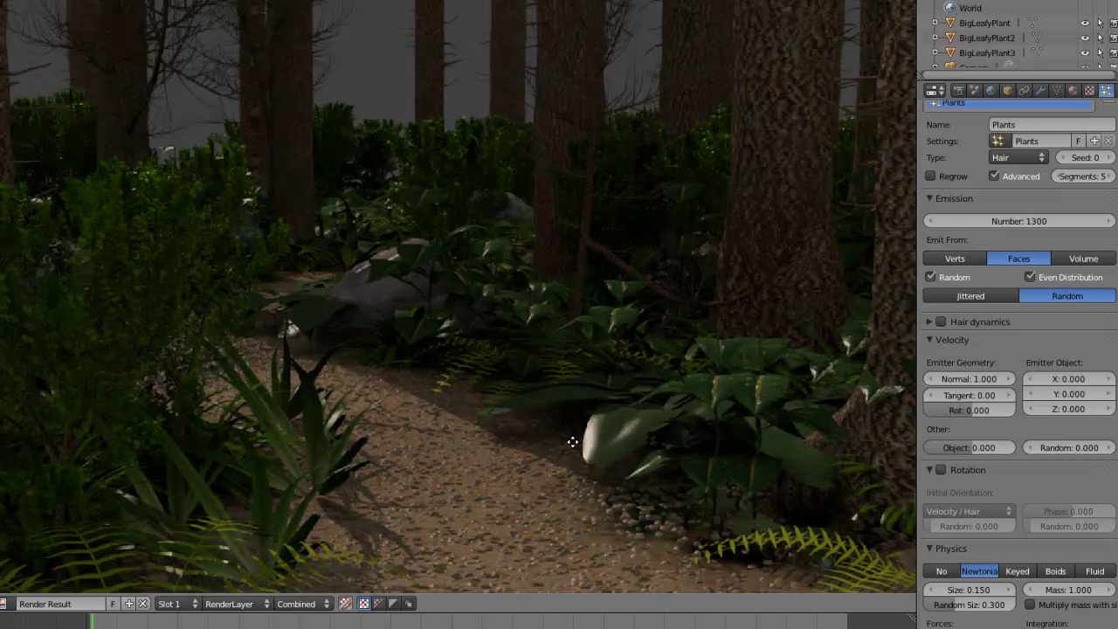
pyautogui.moveTo(574, 441); pyautogui.dragTo(550, 427, button='middle')
pyautogui.scroll(-2, 576, 493)
pyautogui.scroll(2, 578, 496)
pyautogui.scroll(-1, 550, 428)
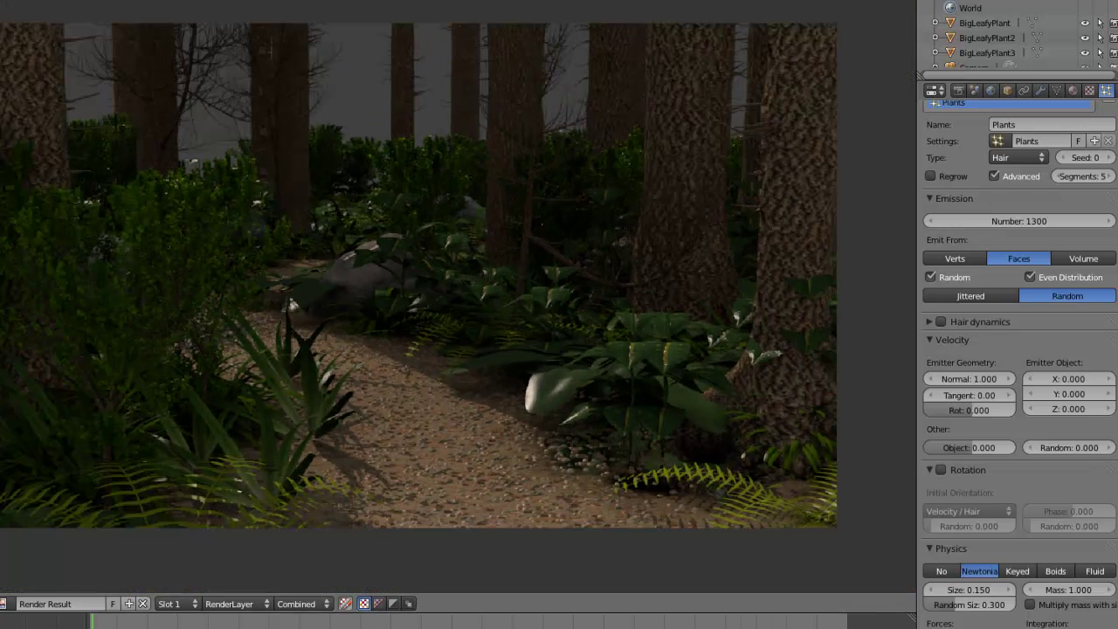
pyautogui.press('F10')
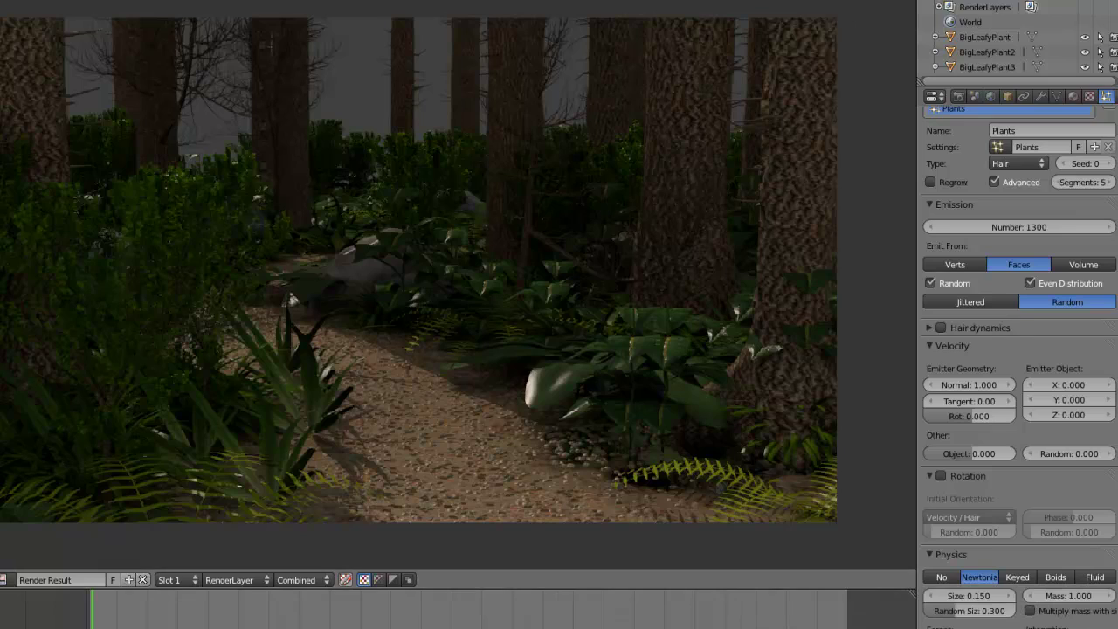
pyautogui.scroll(1, 773, 364)
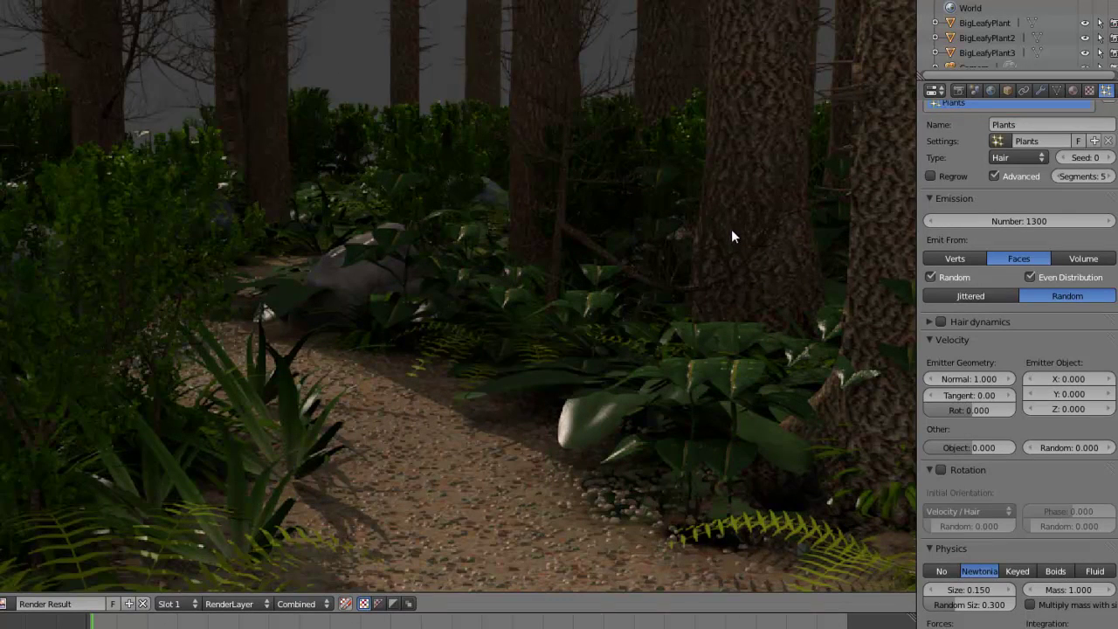
pyautogui.scroll(-1, 764, 339)
pyautogui.scroll(1, 769, 348)
pyautogui.scroll(-1, 771, 358)
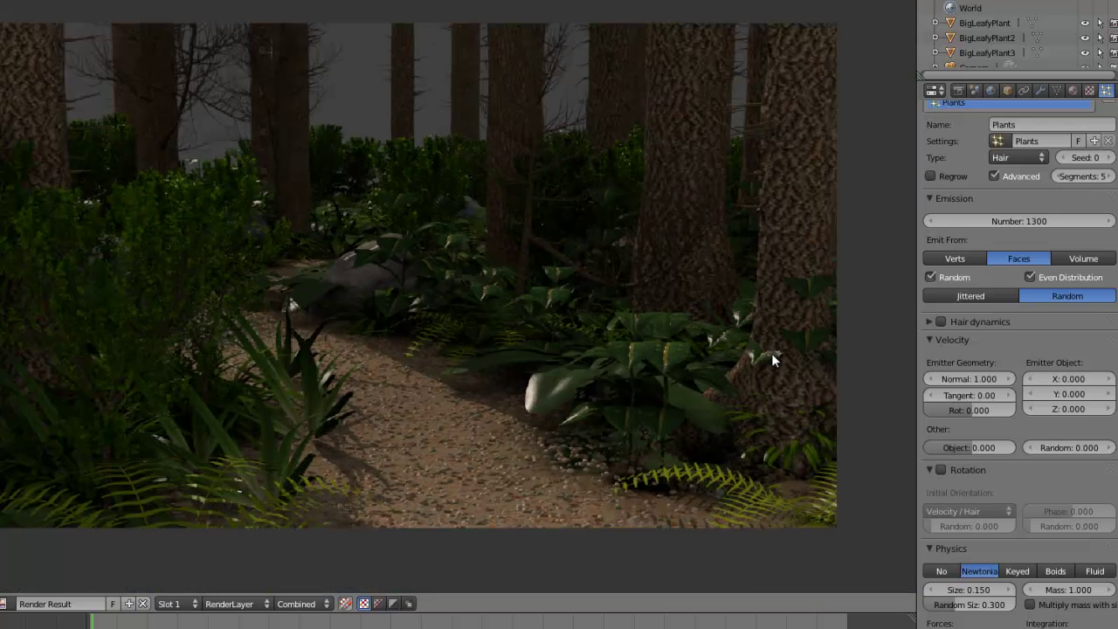
pyautogui.scroll(1, 772, 354)
pyautogui.scroll(-1, 773, 355)
pyautogui.scroll(-1, 772, 355)
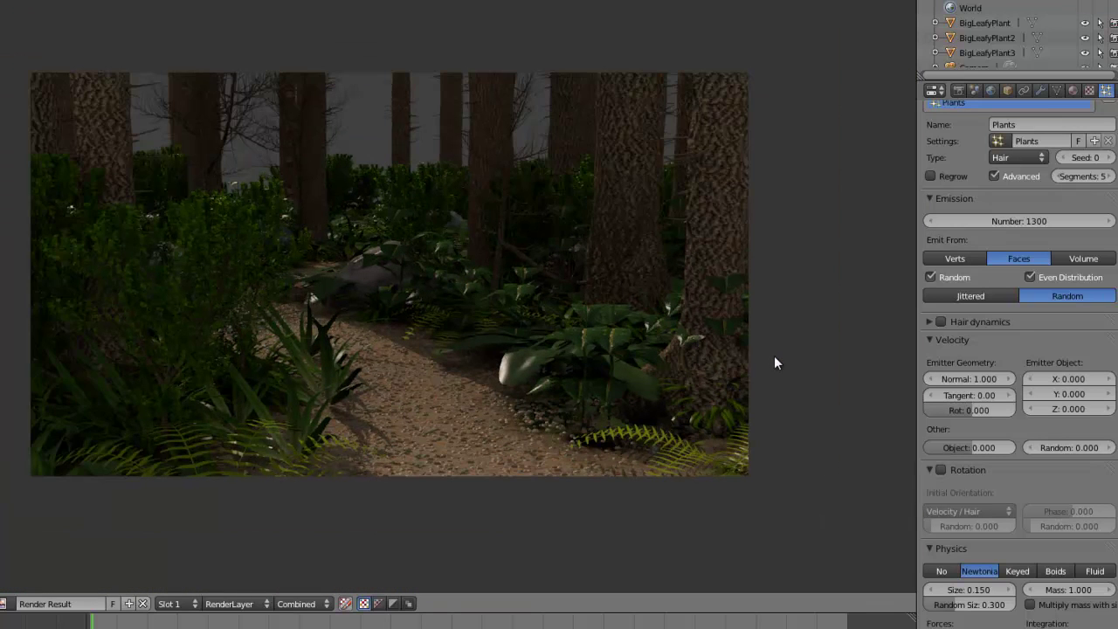
pyautogui.scroll(2, 777, 357)
pyautogui.scroll(-1, 777, 357)
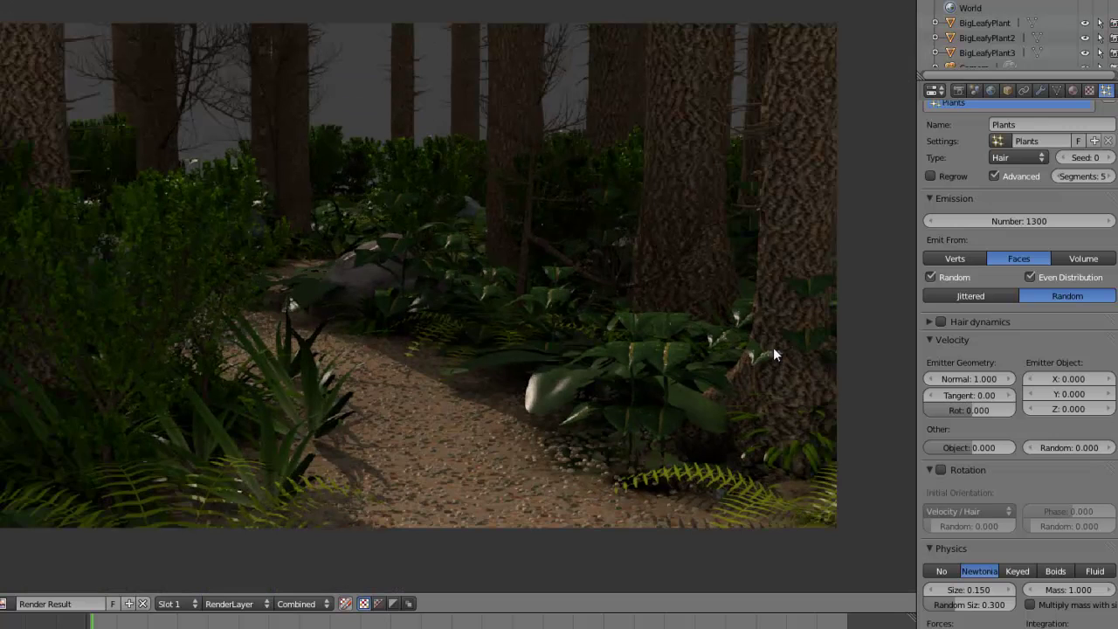